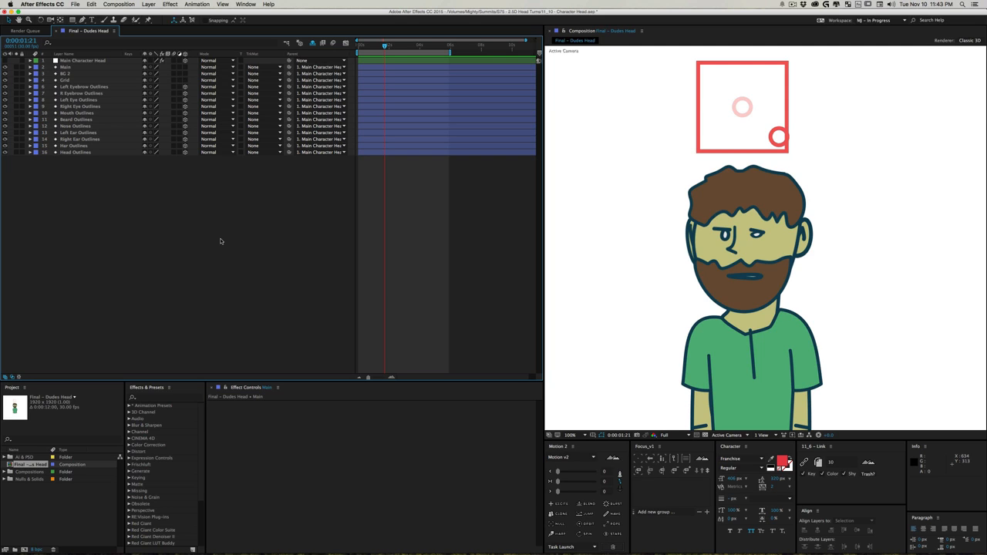
Step: Preview the character head animation, switch to Chrome to view the Animo download page, and return to After Effects
key("KP_0")
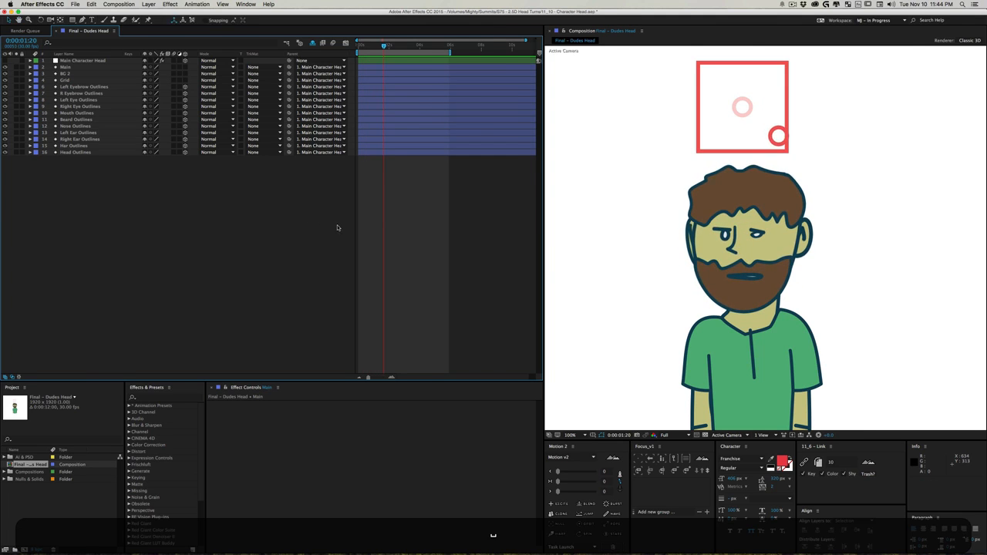
key("super+F1")
left_click(450, 546)
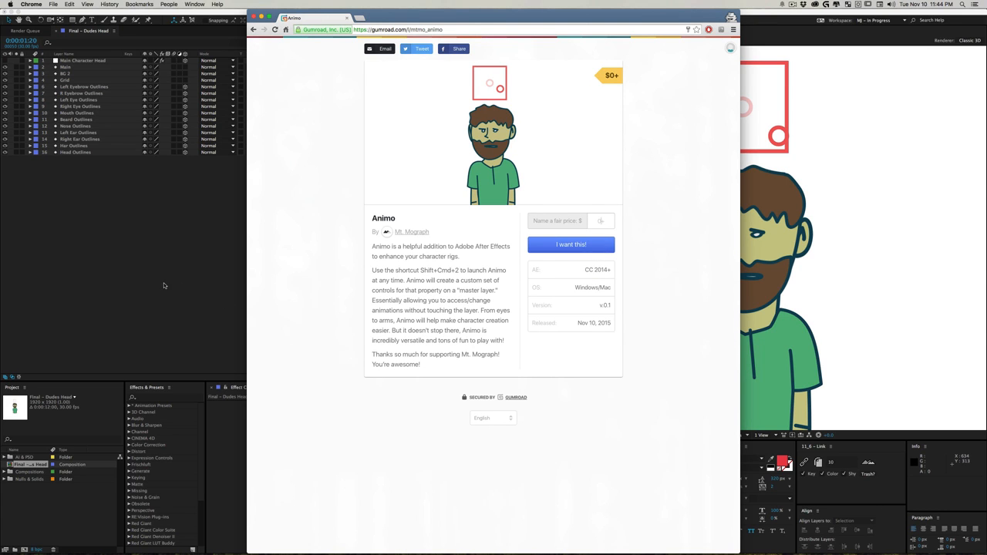
left_click(118, 213)
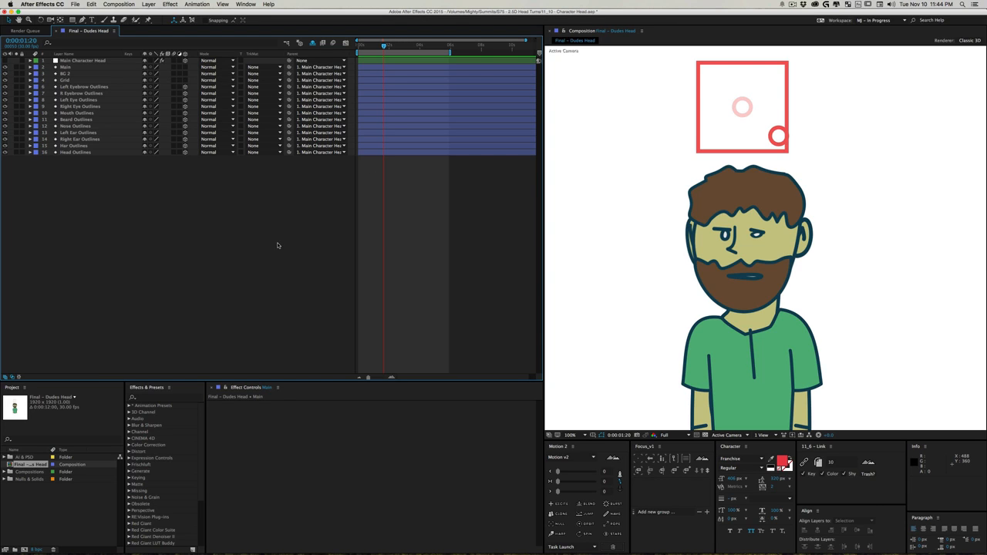
Step: Quit After Effects and close the Animo web page so the desktop and Finder are accessible
key("super+q")
left_click(484, 295)
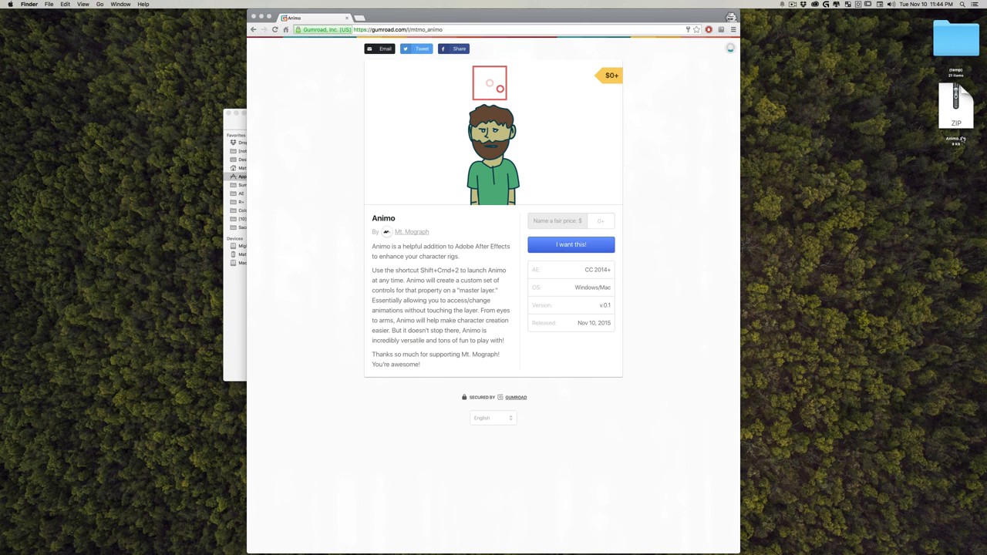
key("super+w")
left_click(855, 201)
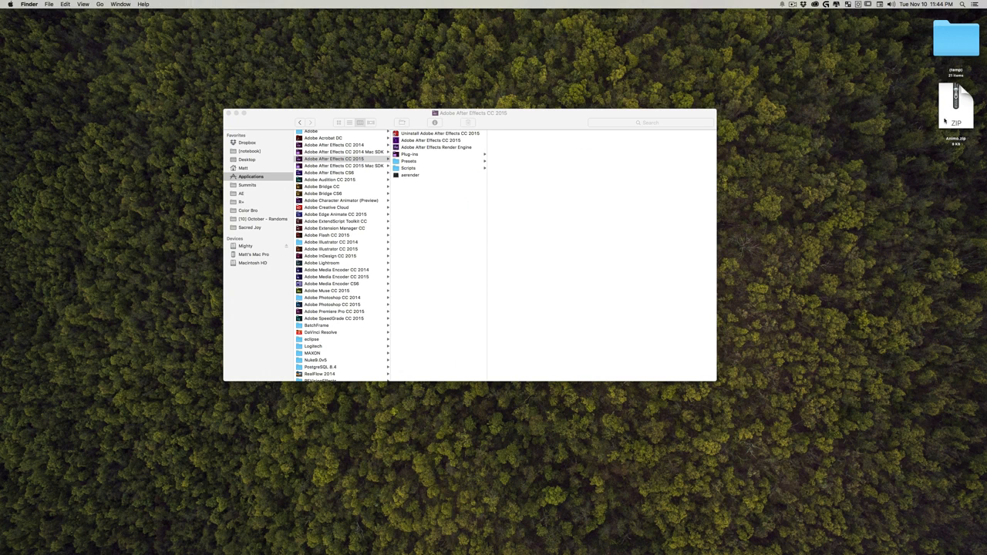
Step: Unzip Animo.zip on the desktop and open the extracted MtMo - Animo folder beside the Applications window
double_click(959, 112)
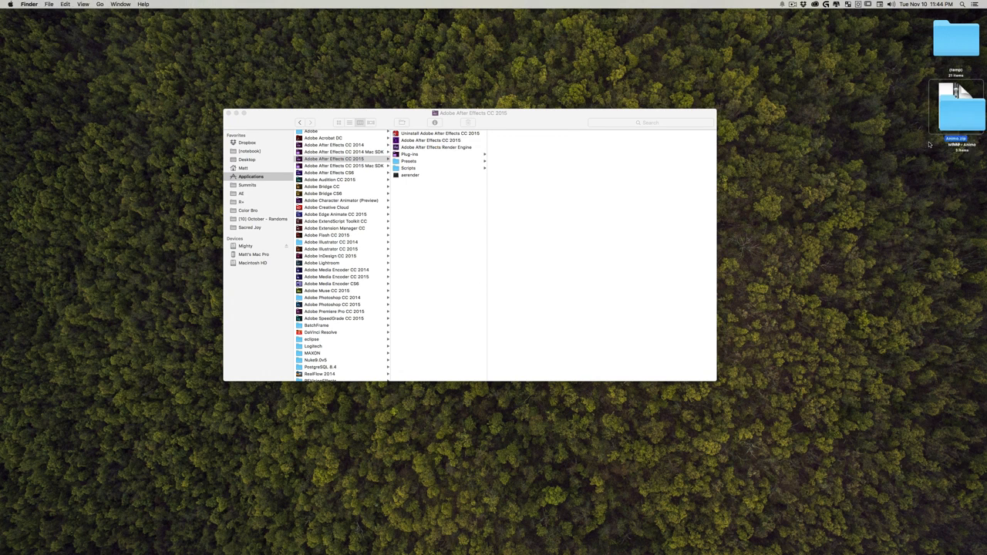
double_click(887, 116)
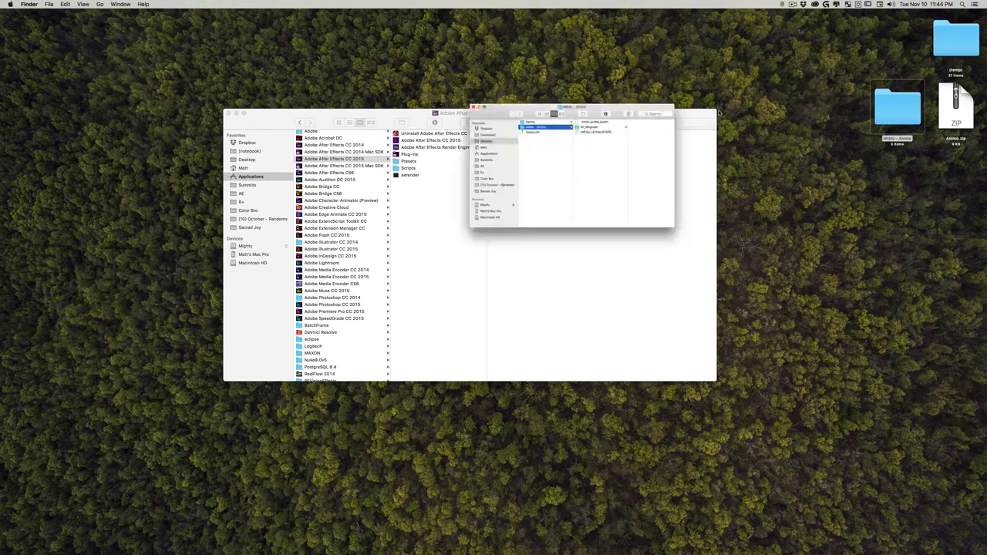
left_click_drag(496, 126, 759, 146)
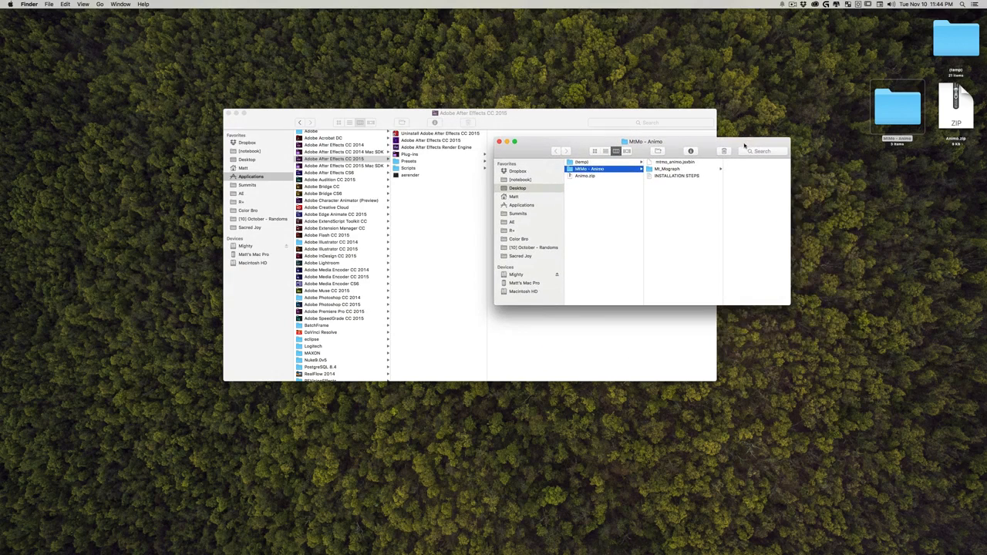
Step: Look through the contents of the MtMo - Animo folder and read the INSTALLATION STEPS file
left_click(676, 163)
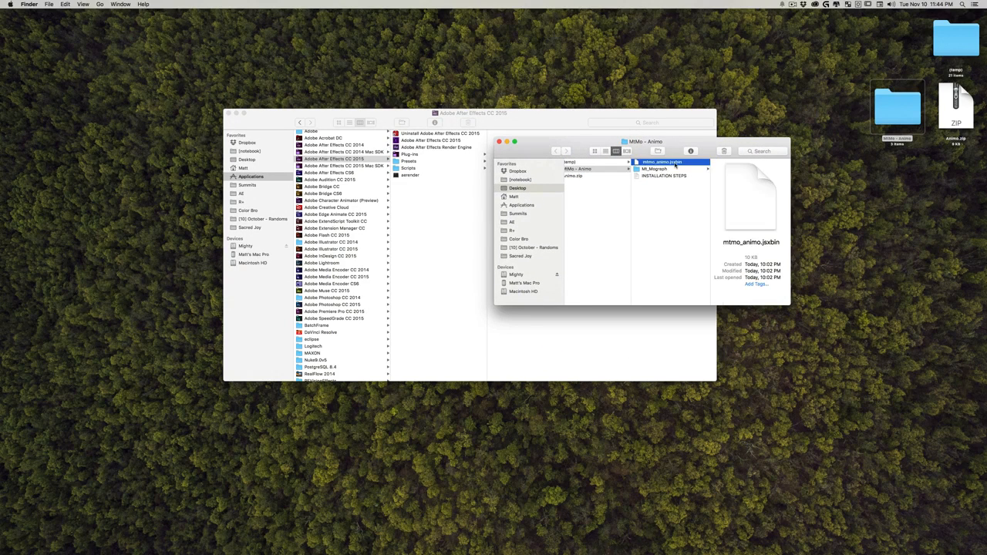
key("Down")
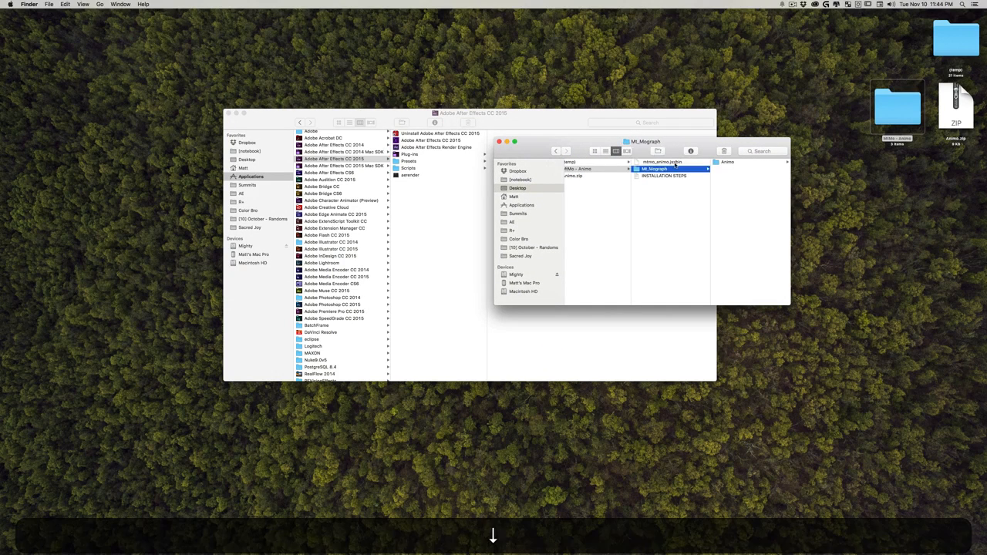
key("Down")
key("space")
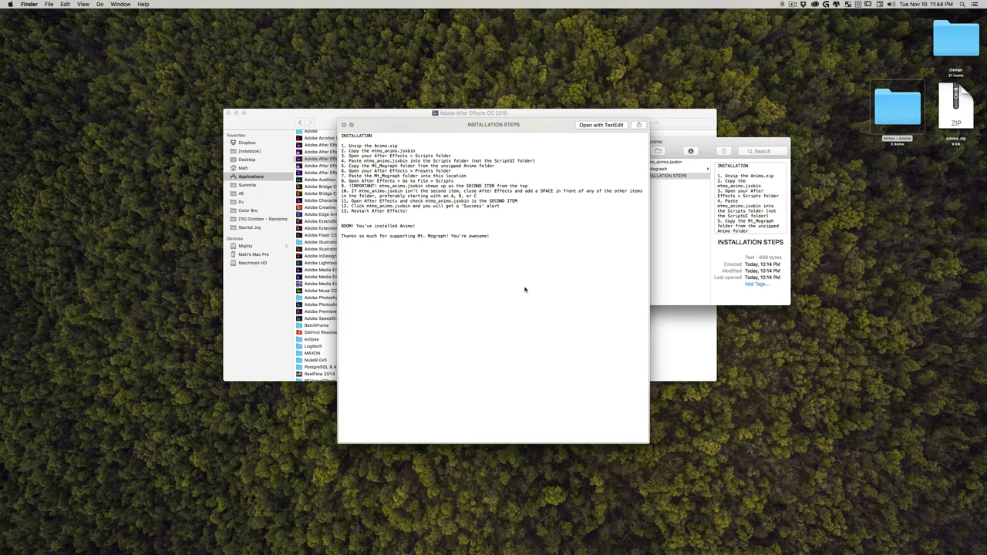
key("space")
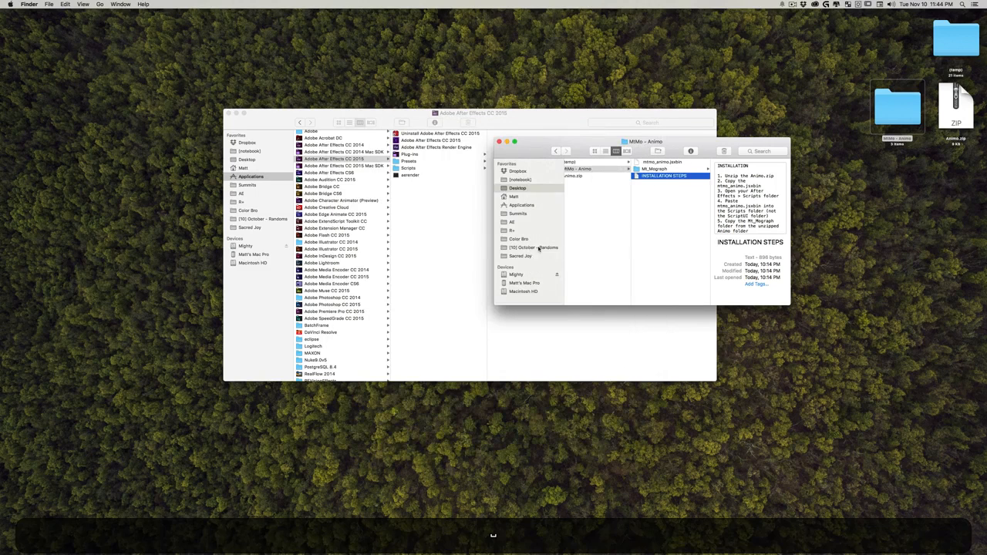
left_click(647, 185)
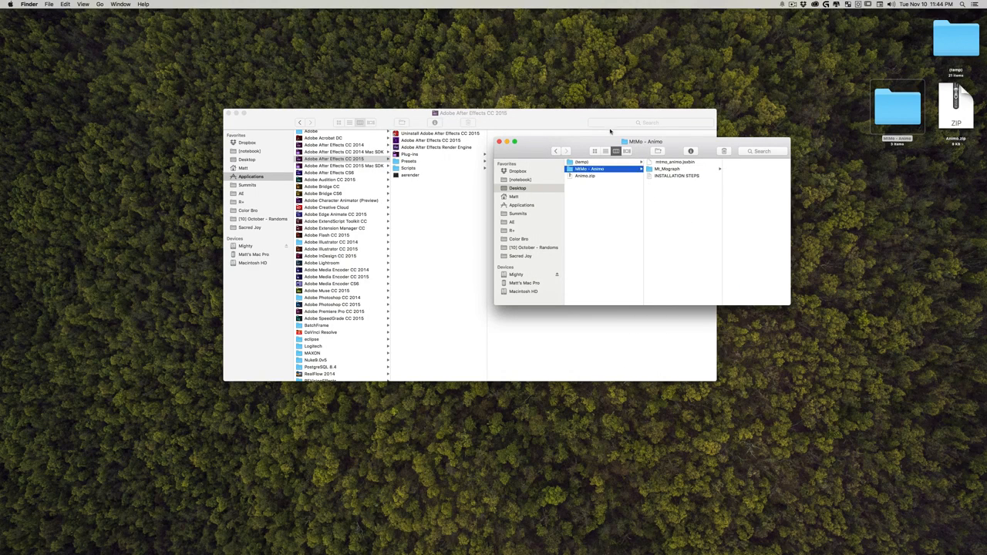
Step: Copy mtmo_animo.jsxbin from the MtMo - Animo folder into the Scripts folder of Adobe After Effects CC 2015
left_click(662, 163)
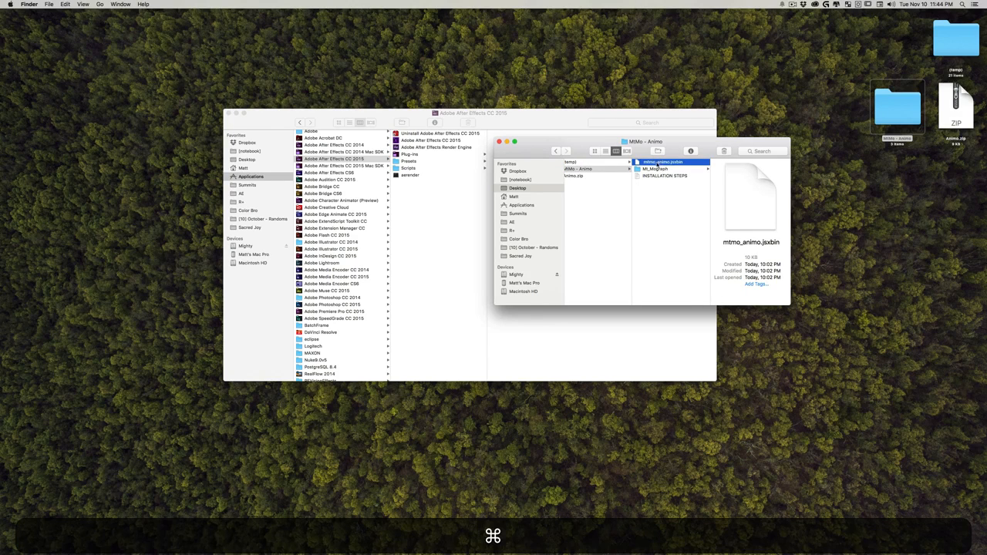
key("super+c")
left_click_drag(573, 144, 652, 189)
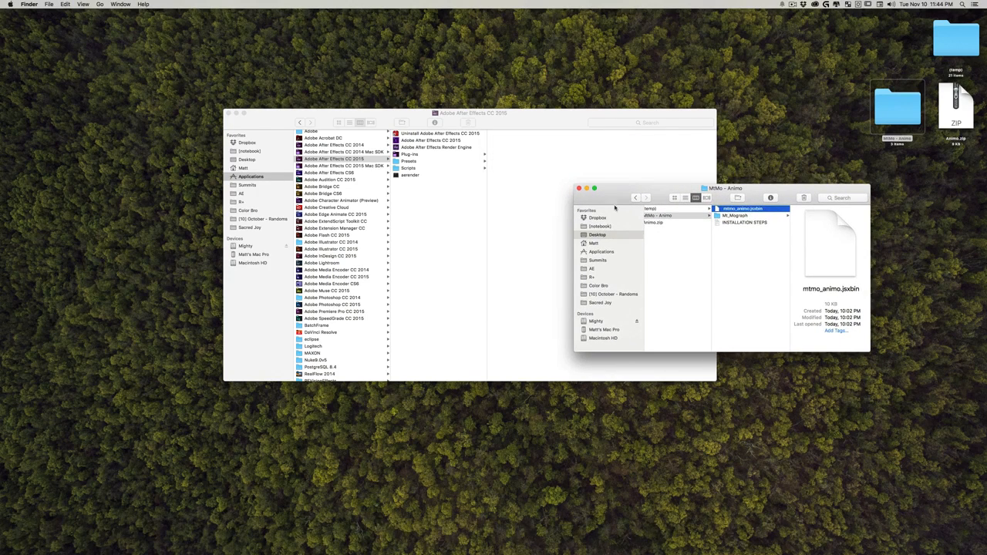
key("super+c")
left_click(352, 160)
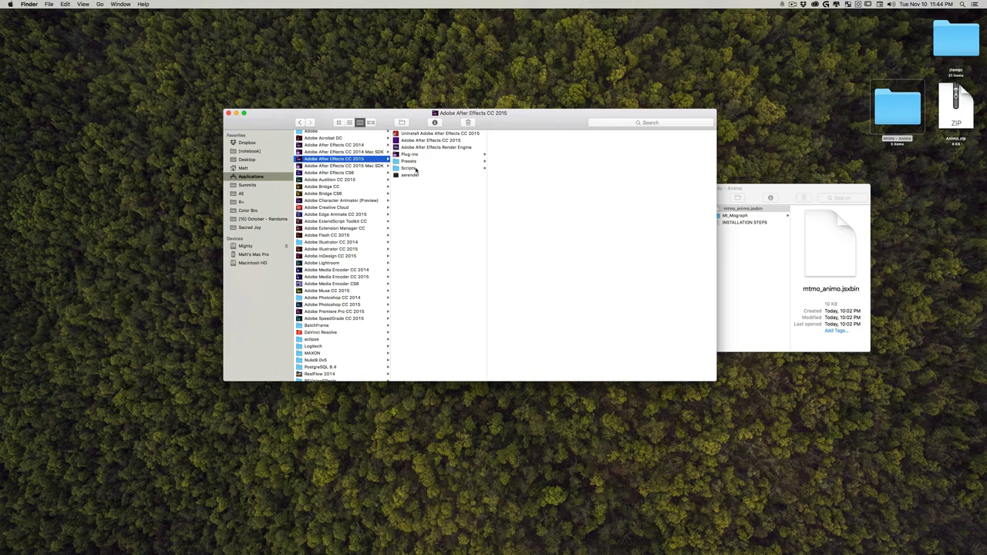
left_click(409, 168)
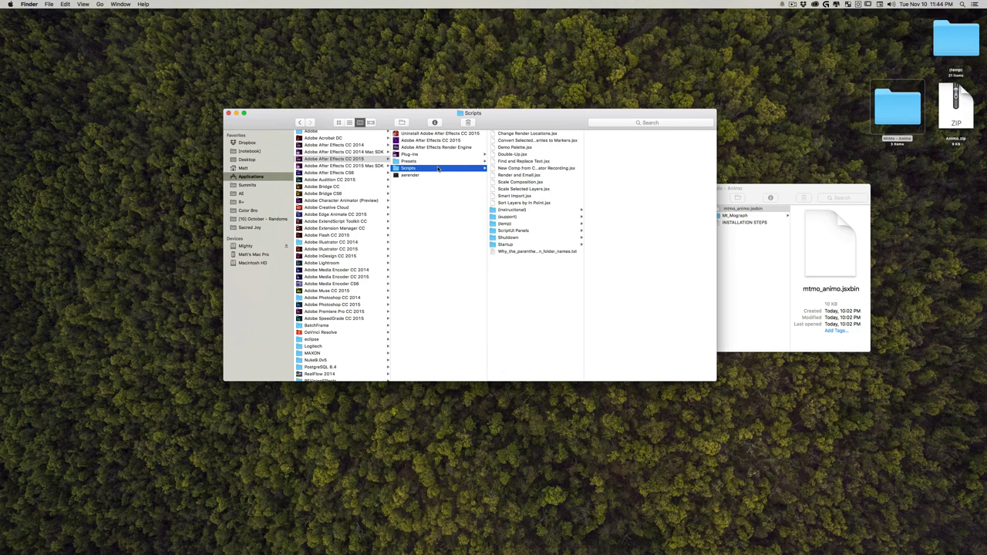
key("super+v")
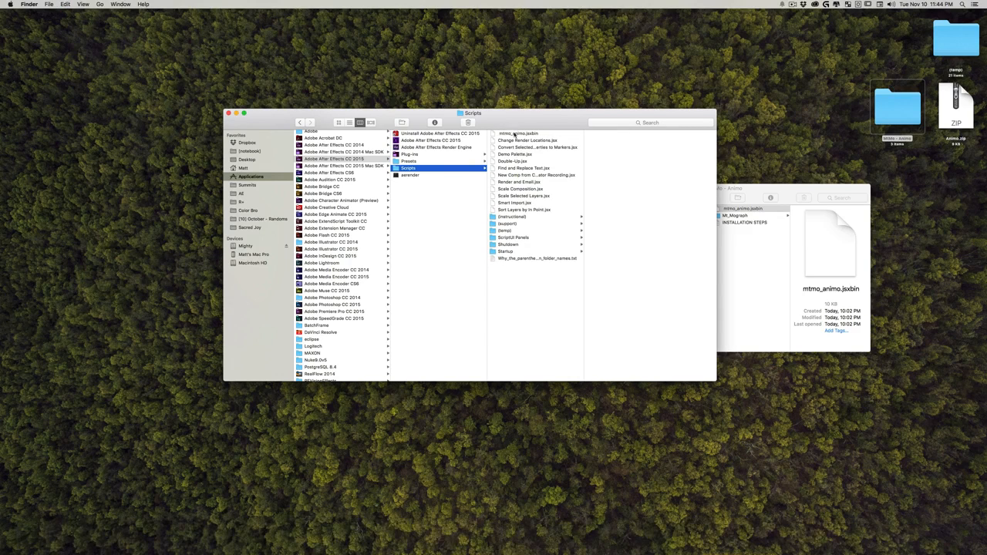
left_click(514, 134)
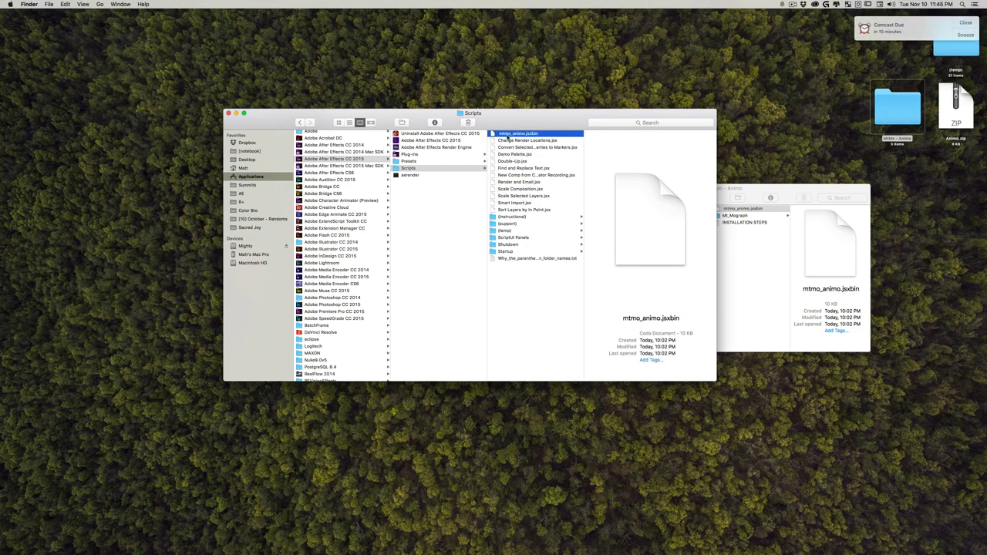
left_click(956, 25)
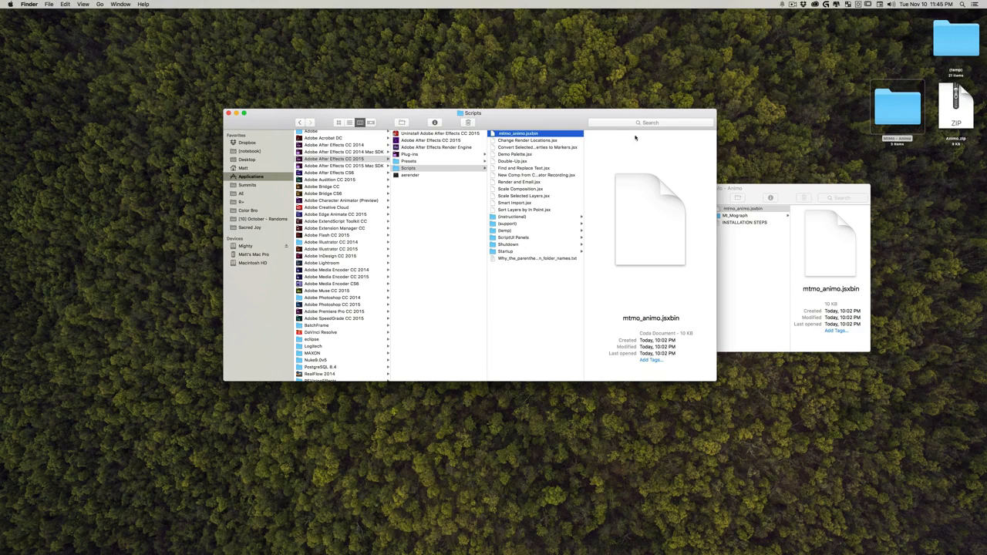
Step: Check the script order rule in INSTALLATION STEPS and rename Change Render Locations.jsx with a leading space
left_click(745, 222)
key("space")
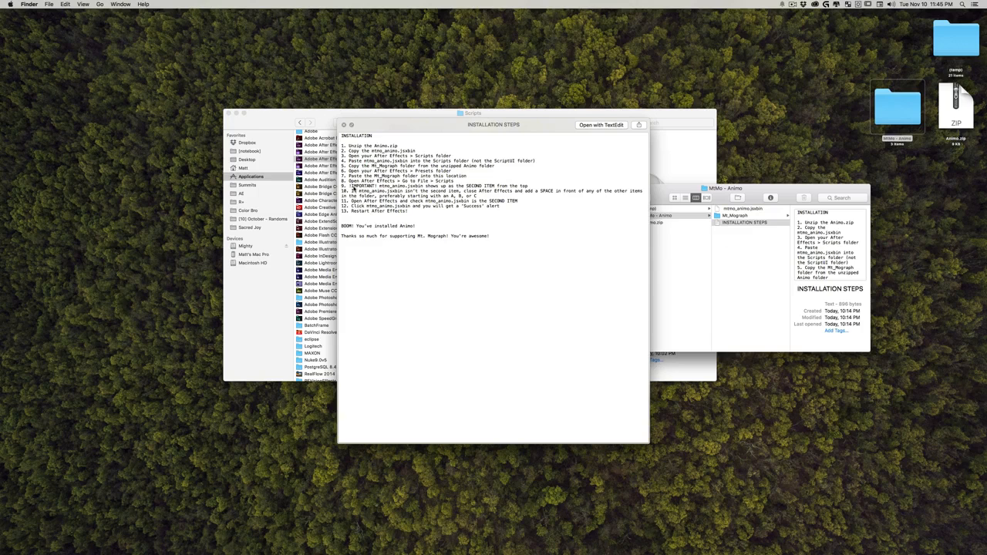
key("space")
left_click(524, 134)
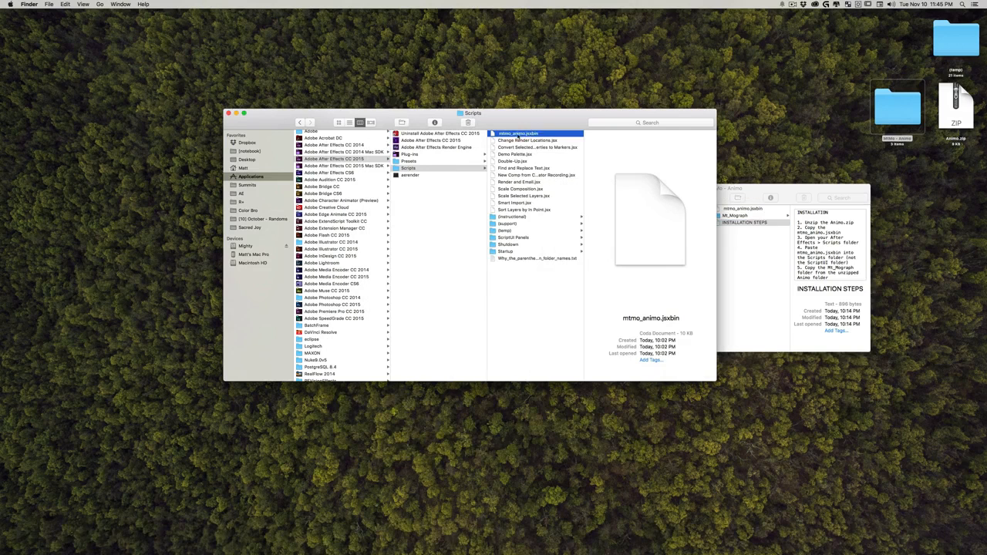
left_click(524, 141)
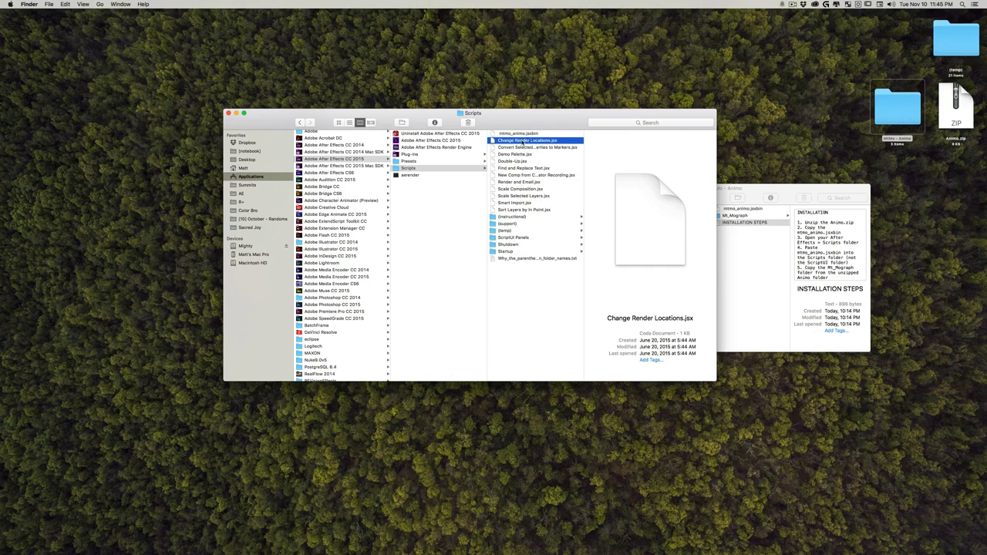
key("Return")
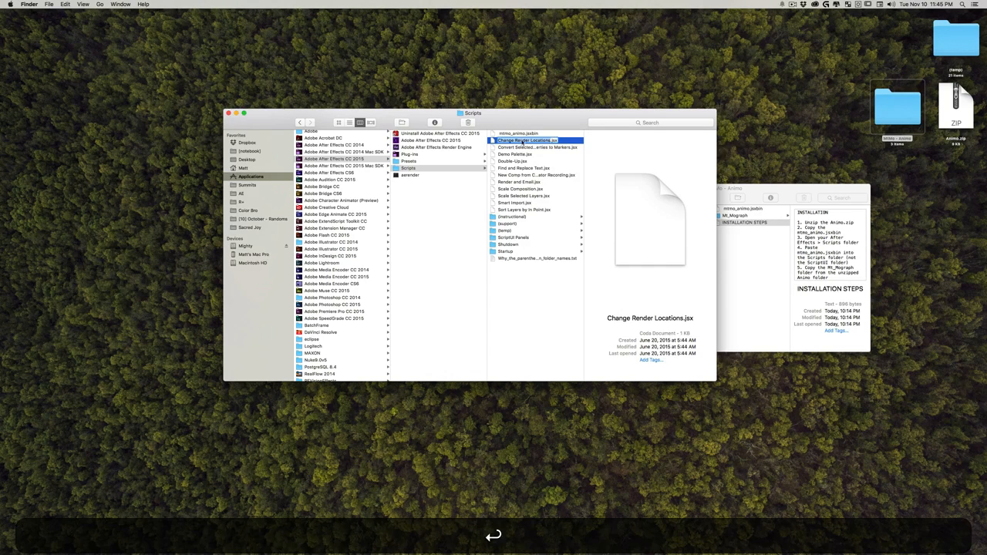
key("Left")
key("Return")
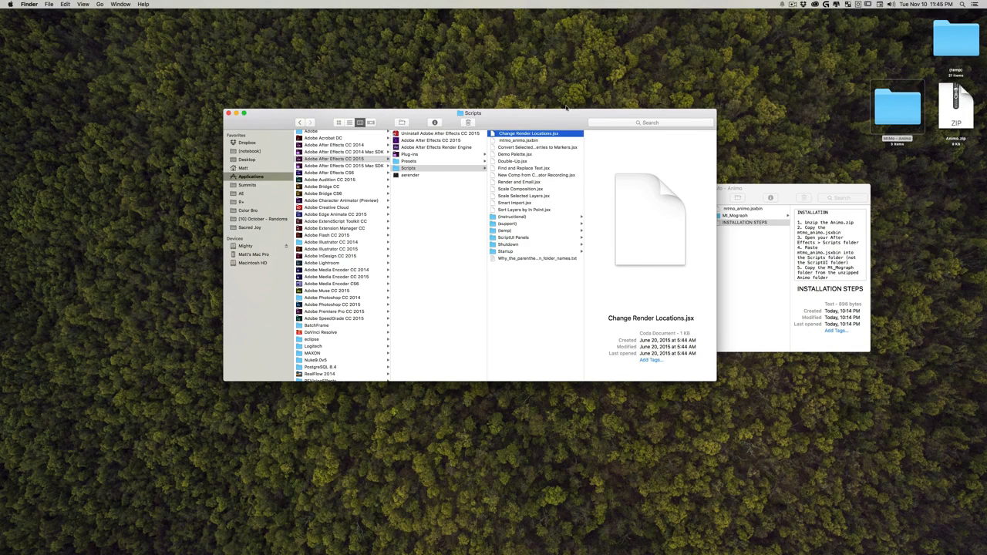
Step: Copy the Mt_Mograph folder from MtMo - Animo into the Presets folder of Adobe After Effects CC 2015
left_click(731, 223)
left_click(734, 216)
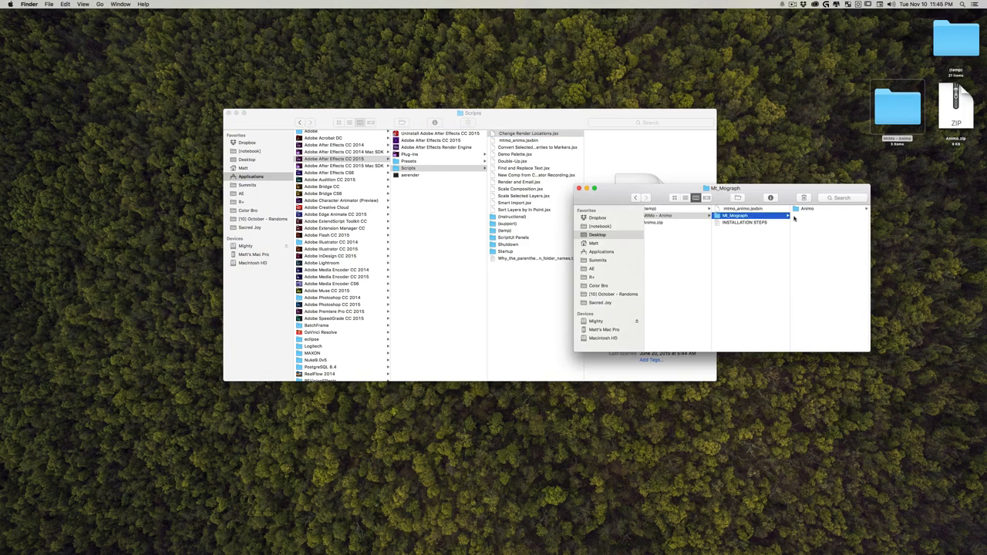
key("super+c")
left_click(408, 167)
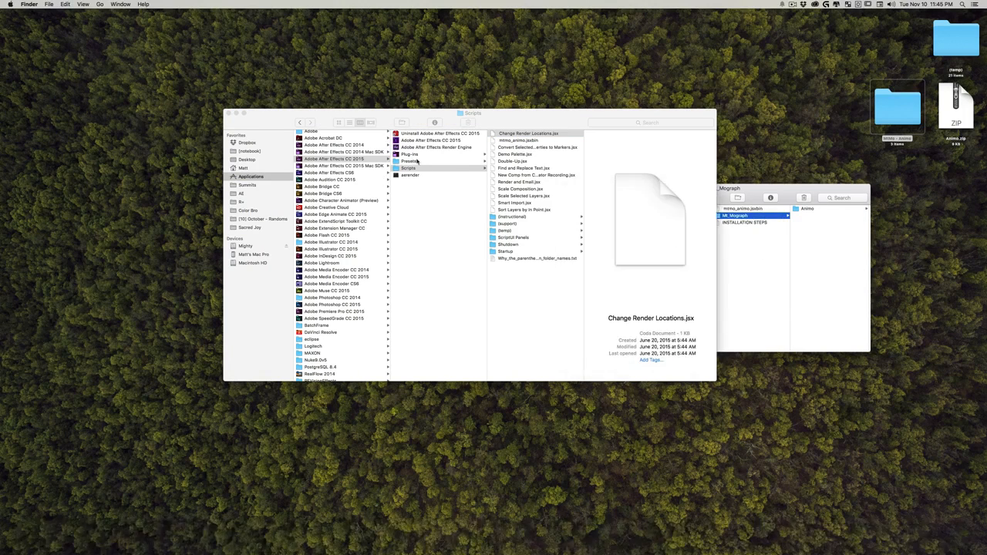
left_click(408, 160)
key("super+v")
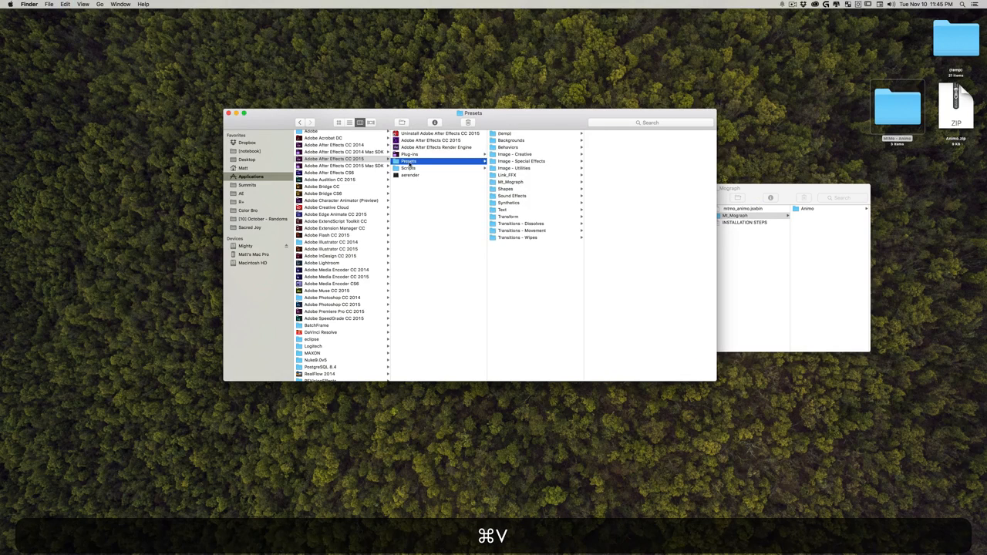
Step: Launch Adobe After Effects CC 2015, run the mtmo_animo.jsxbin script to install Animo, and dismiss its alert
left_click(412, 167)
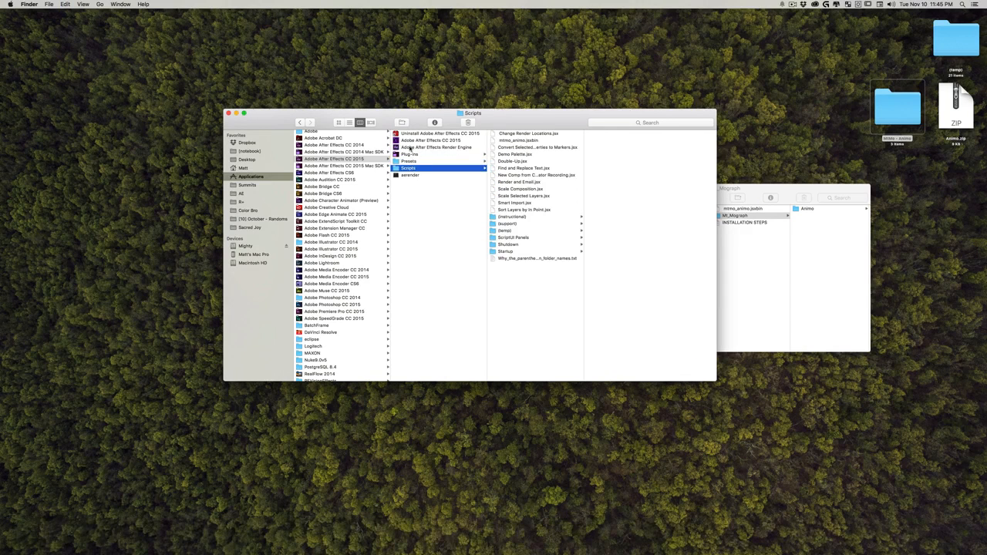
double_click(411, 140)
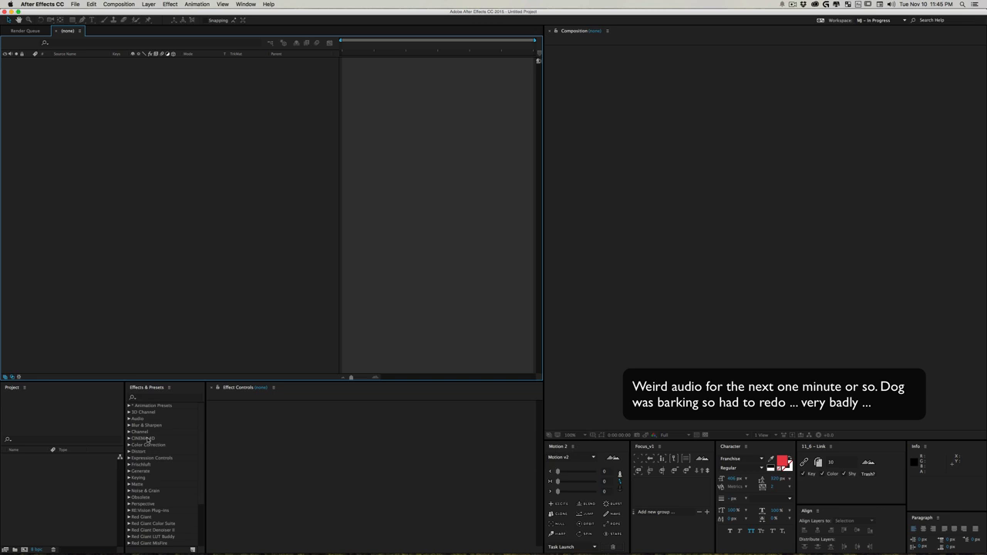
left_click(74, 5)
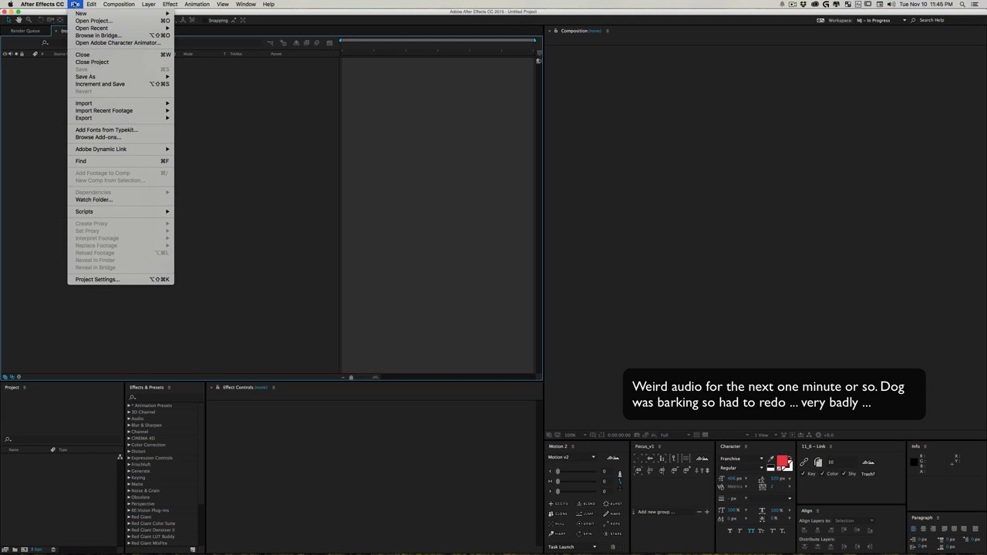
mouse_move(101, 211)
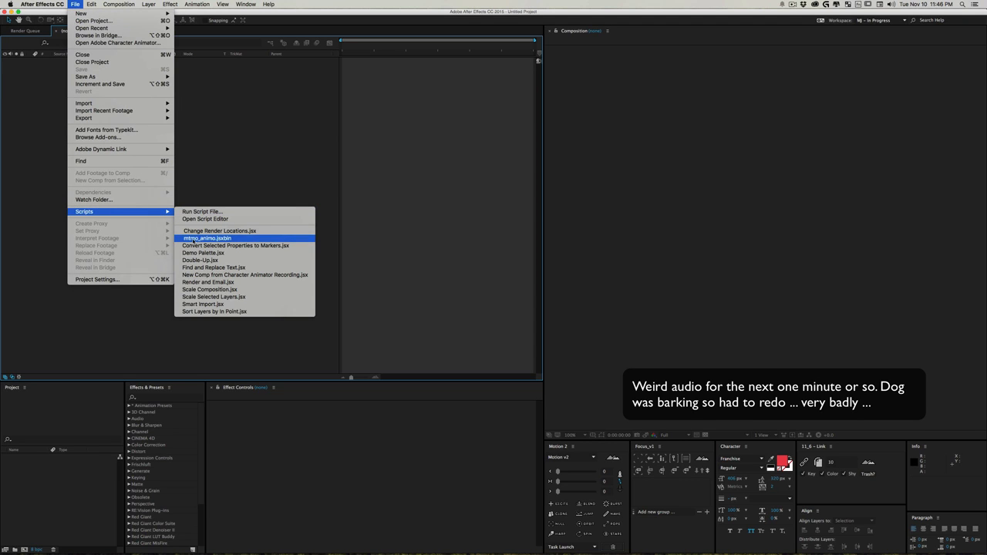
left_click(201, 239)
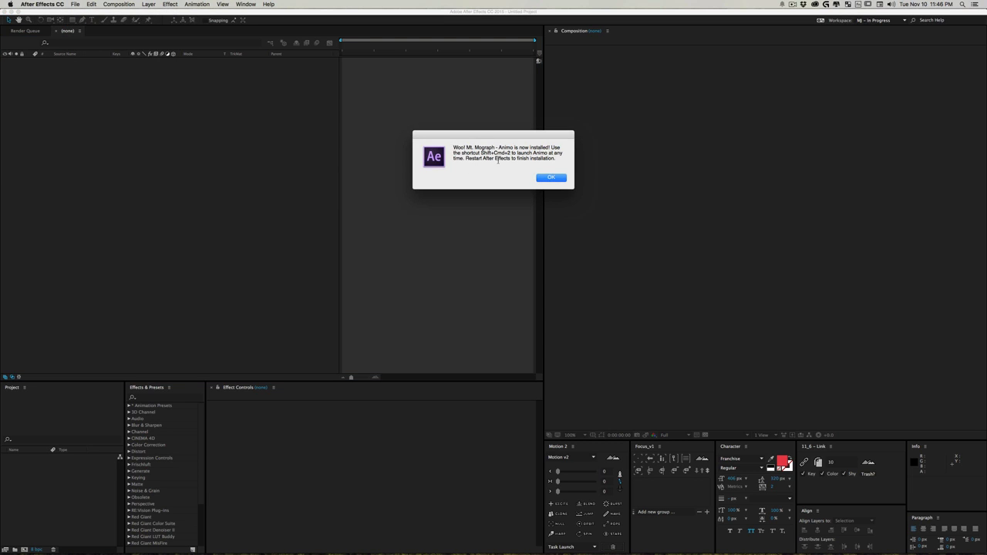
left_click_drag(480, 152, 511, 153)
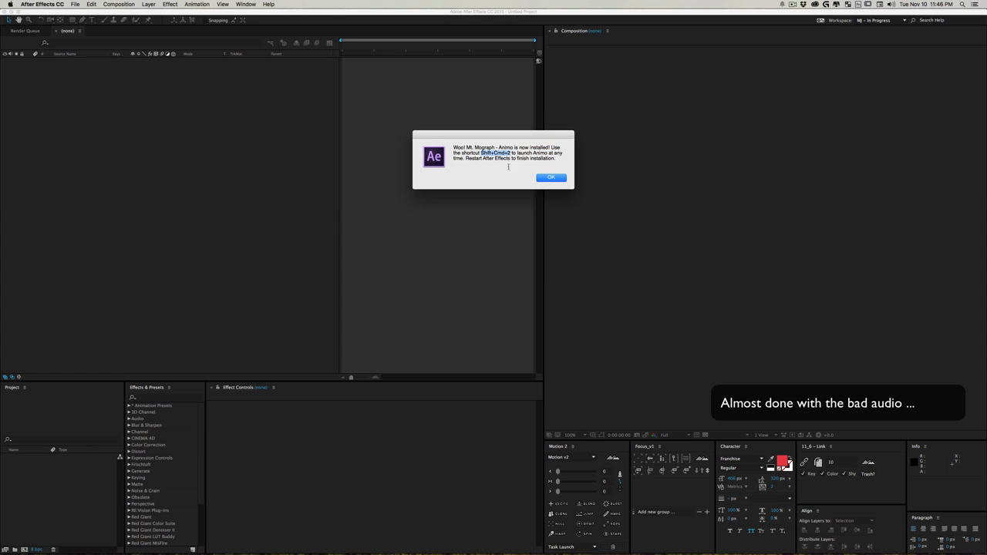
left_click(550, 178)
left_click(549, 177)
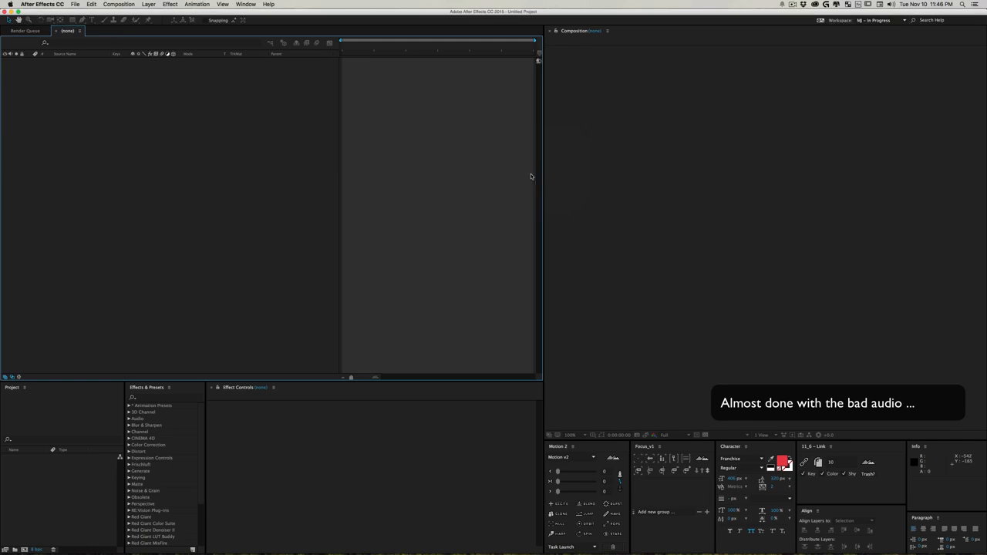
Step: Quit and relaunch Adobe After Effects CC 2015, closing the leftover Mt_Mograph Finder window before the restart
left_click(58, 4)
left_click(44, 82)
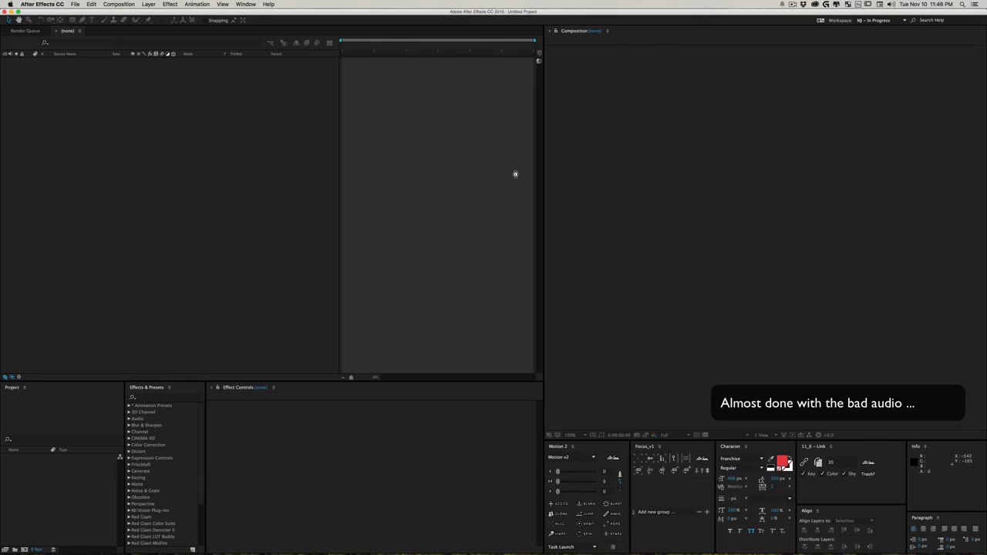
double_click(437, 142)
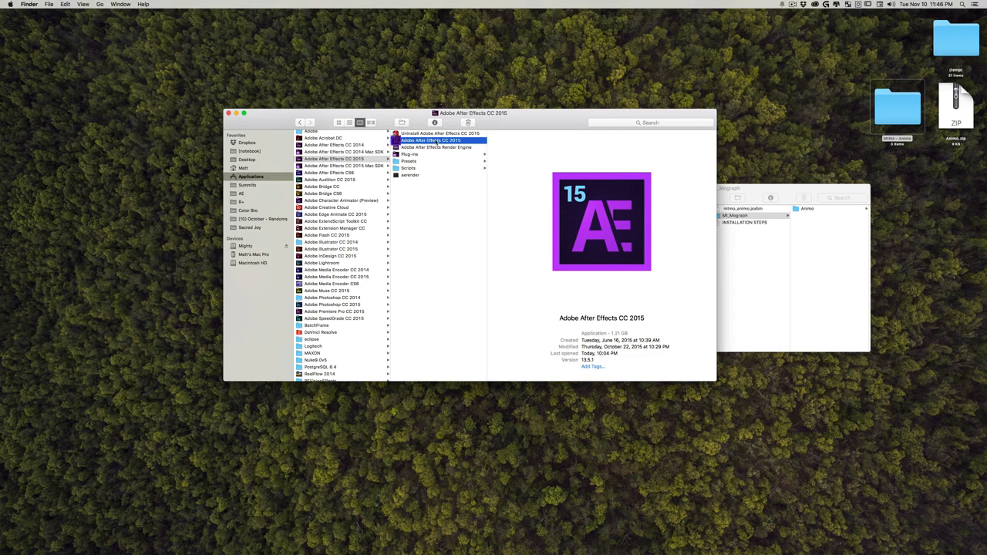
left_click(757, 187)
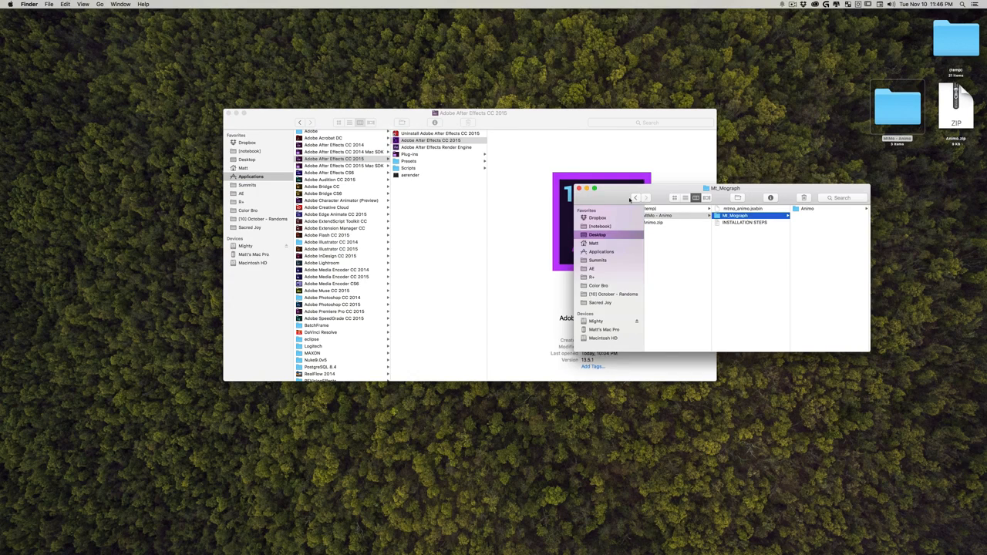
left_click(569, 190)
left_click_drag(545, 137, 568, 148)
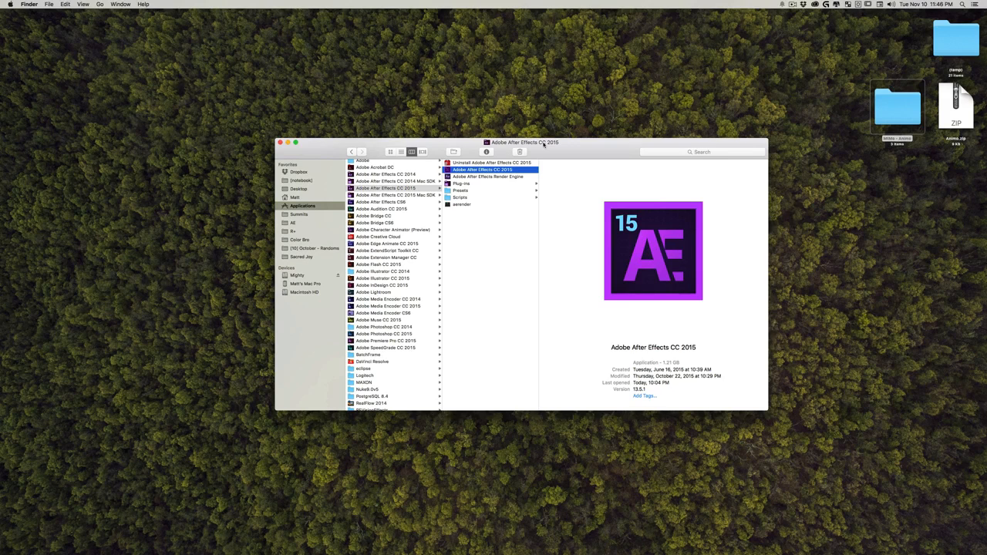
double_click(474, 172)
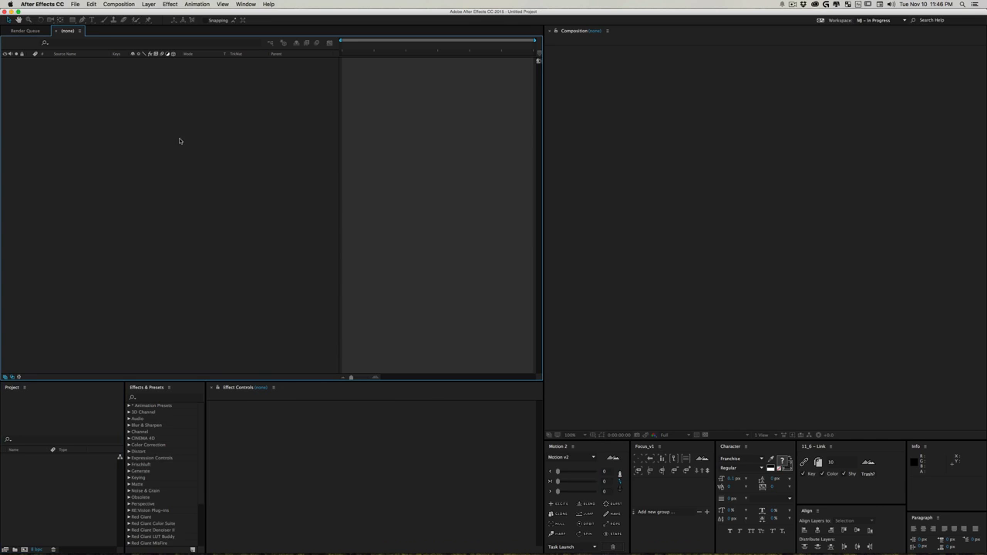
Step: Check the list of installed scripts for mtmo_animo.jsxbin
left_click(77, 4)
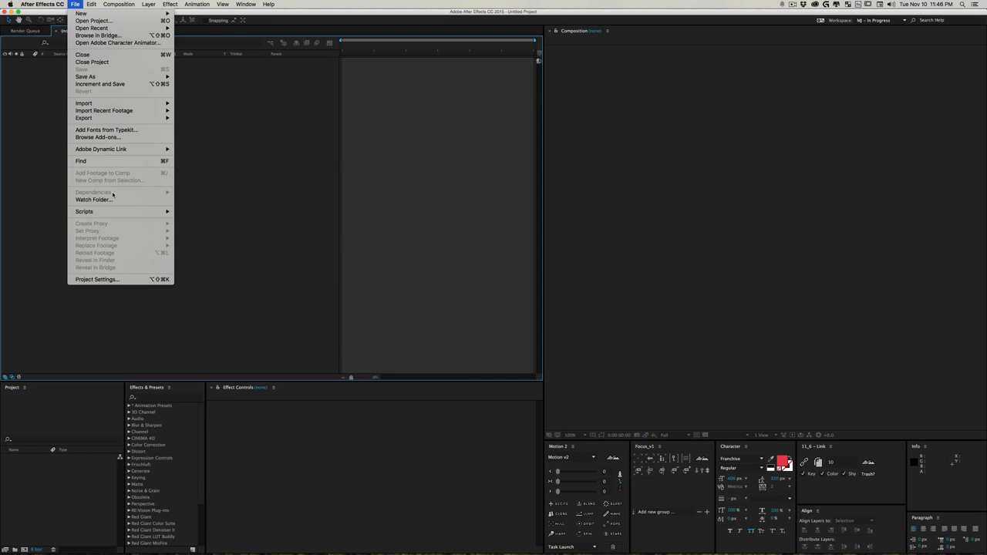
mouse_move(111, 213)
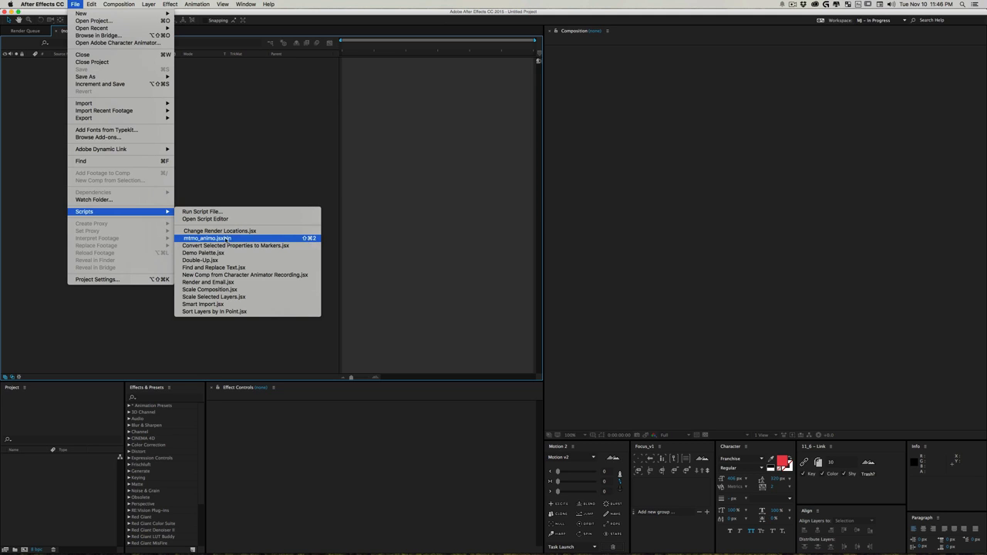
left_click(241, 128)
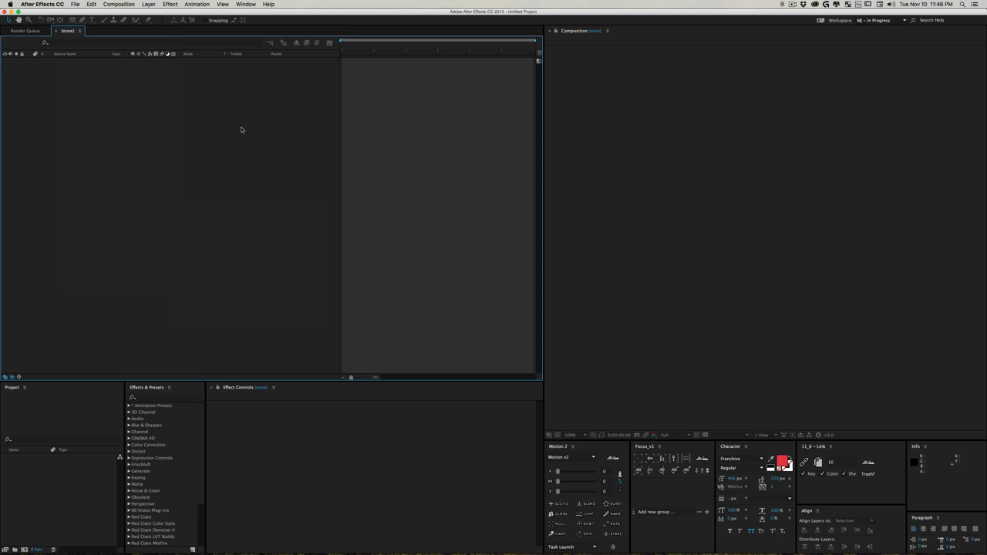
Step: Switch to Dudes Head.ai in Illustrator and view the original sketch by showing Layer 1, then hide it again
key("super+F1")
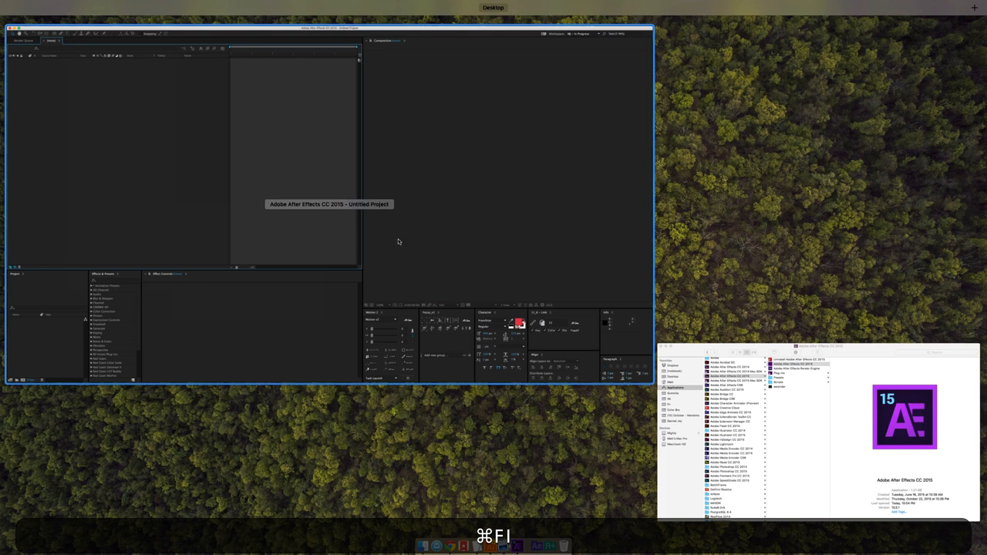
left_click(511, 545)
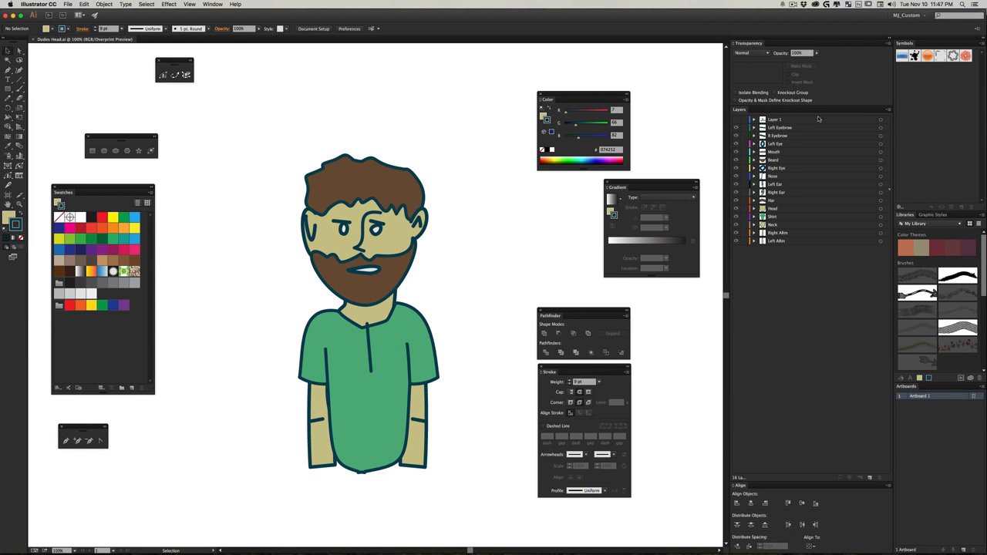
left_click(736, 120)
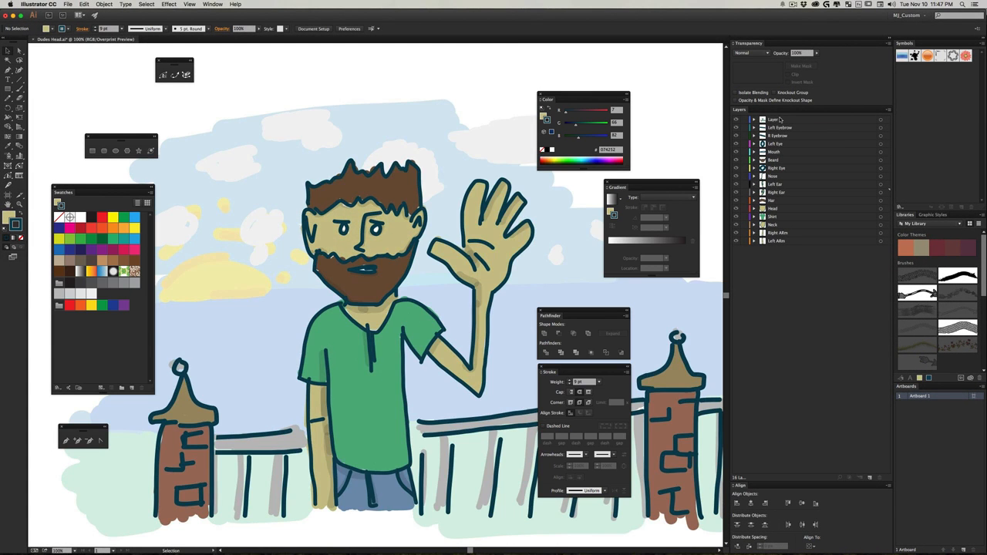
left_click(780, 120)
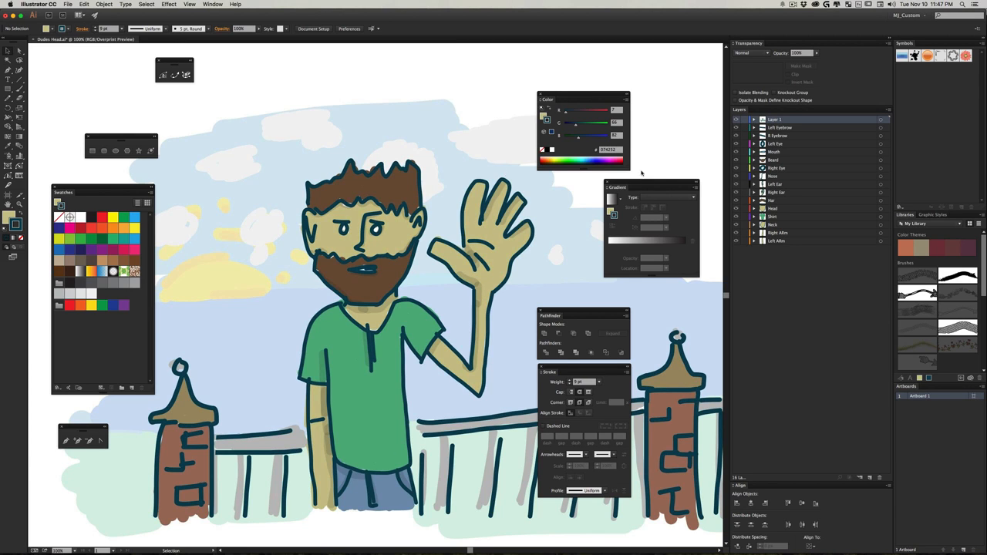
left_click(736, 121)
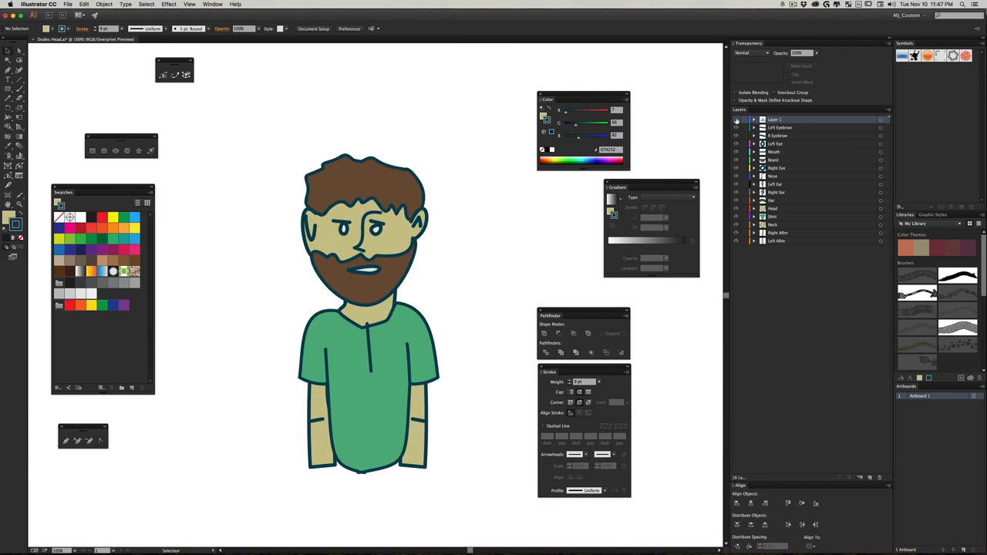
Step: Examine how the character is split into layers by selecting the whole figure, the right eye, right ear, hair and shirt
left_click_drag(242, 126, 490, 510)
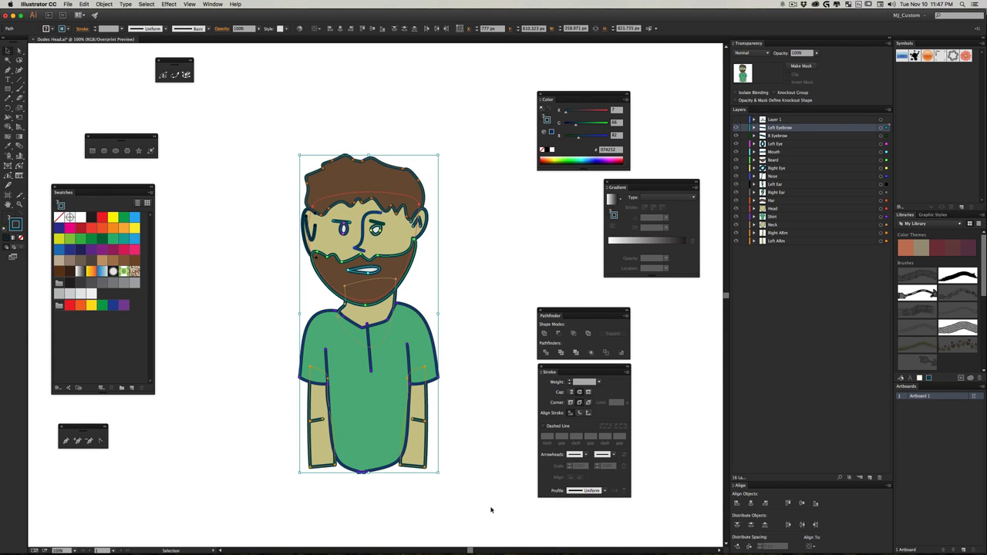
left_click(444, 252)
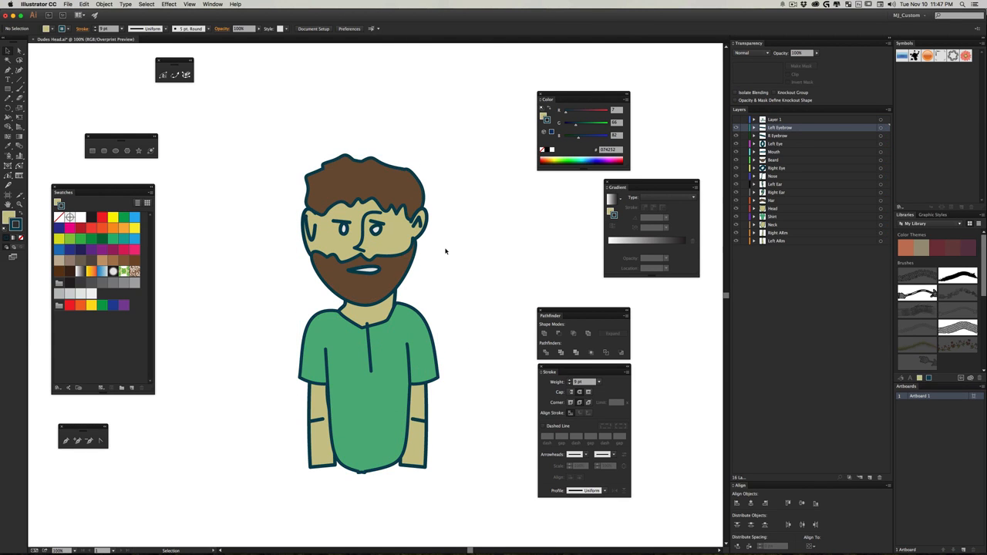
left_click(374, 171)
left_click(377, 231)
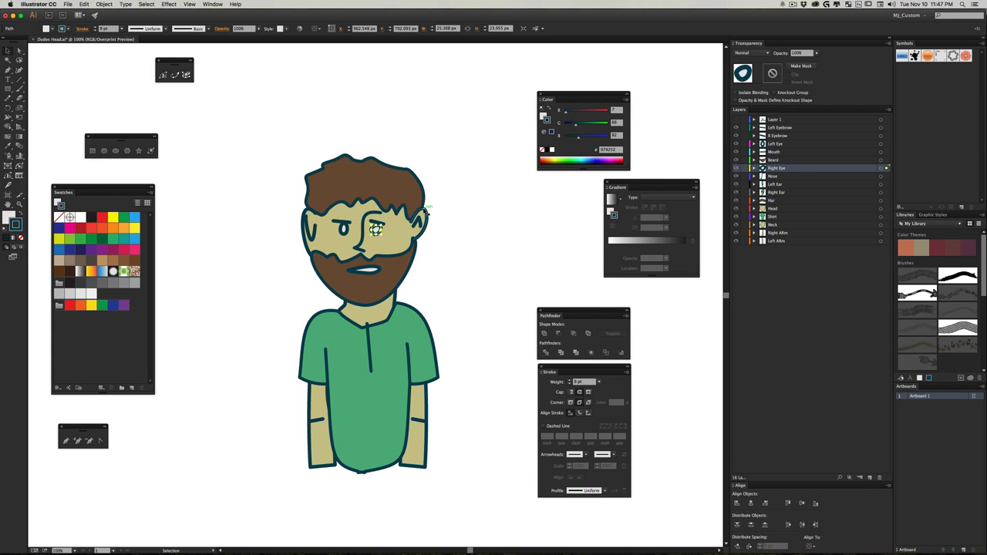
left_click(424, 217)
left_click(450, 224)
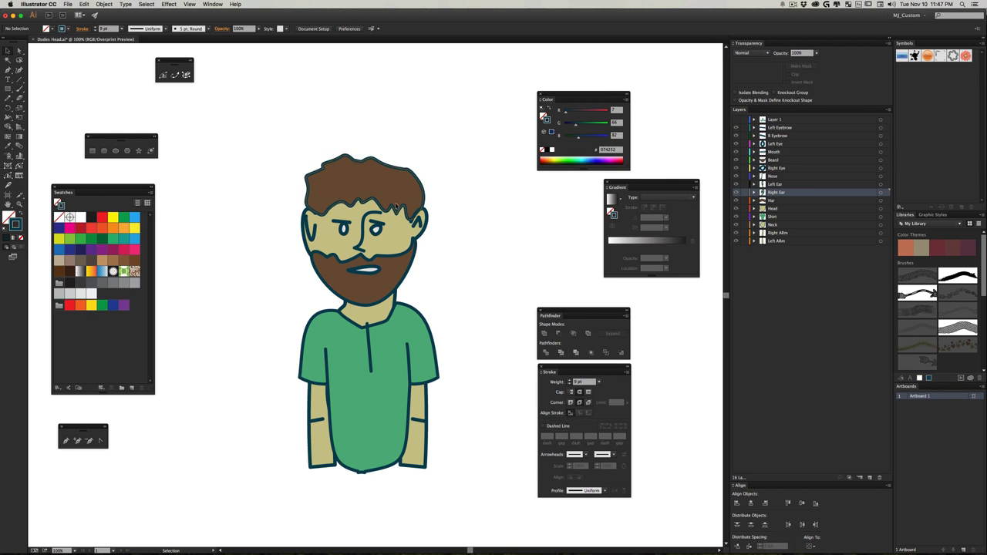
left_click(391, 183)
left_click(411, 329)
left_click(769, 260)
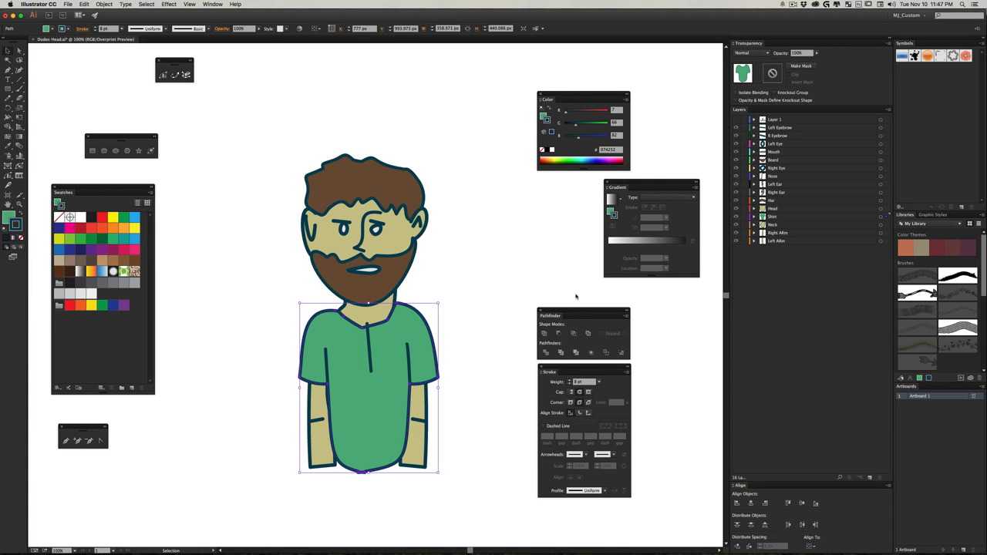
Step: Group the shirt, neck and arm artwork together and delete the emptied neck, right arm and left arm layers
left_click_drag(484, 492, 290, 310)
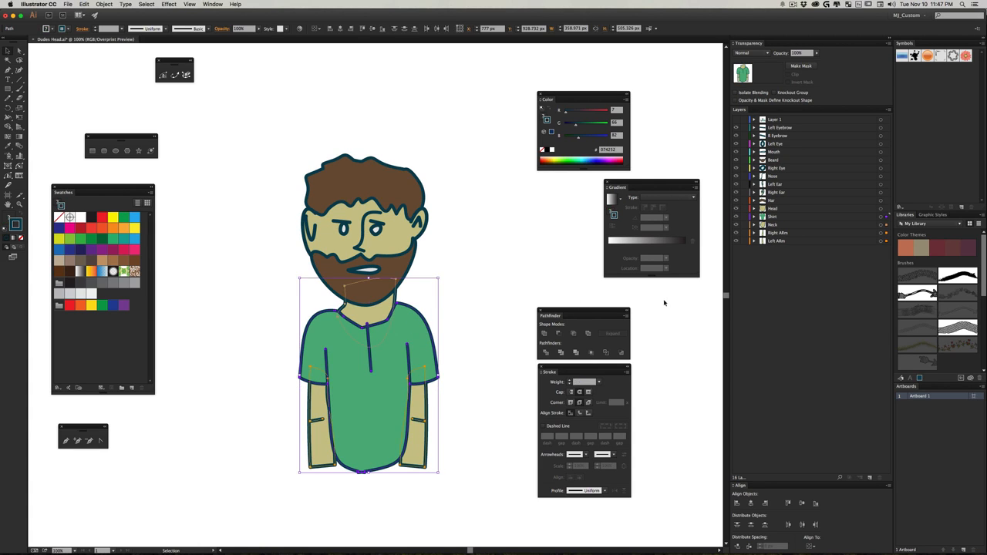
key("super+g")
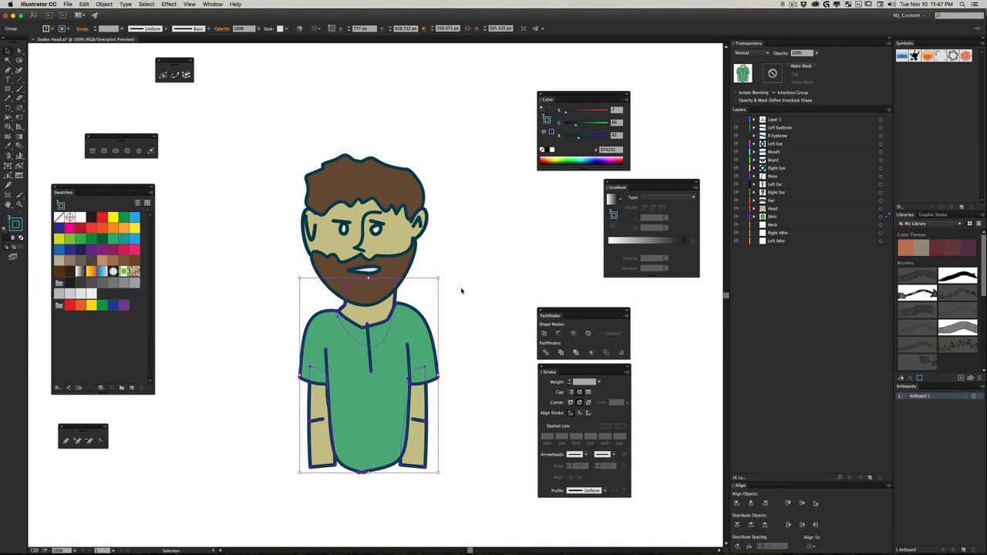
left_click_drag(256, 301, 481, 477)
left_click(785, 241)
left_click(774, 225, "shift")
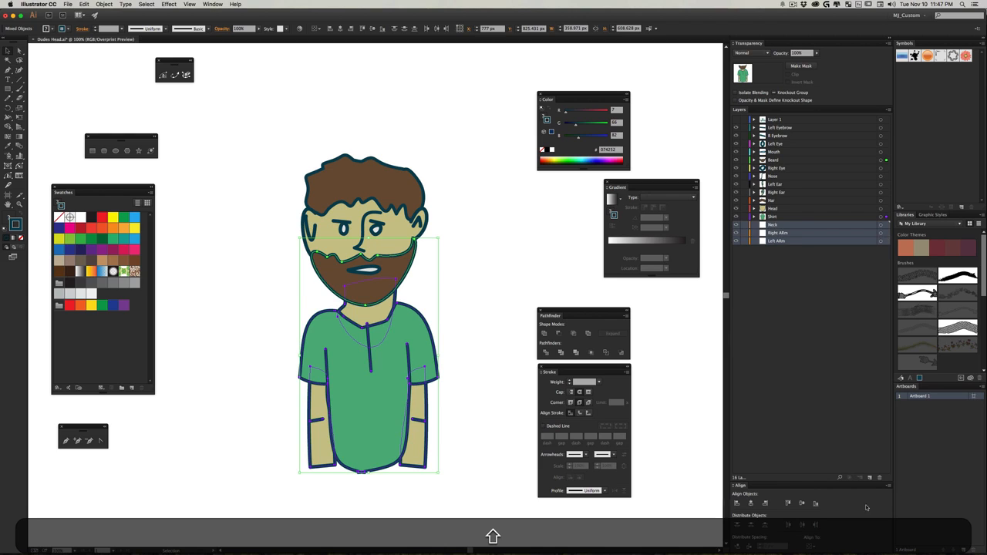
left_click(879, 478)
Step: Rename the shirt layer as Body
double_click(773, 216)
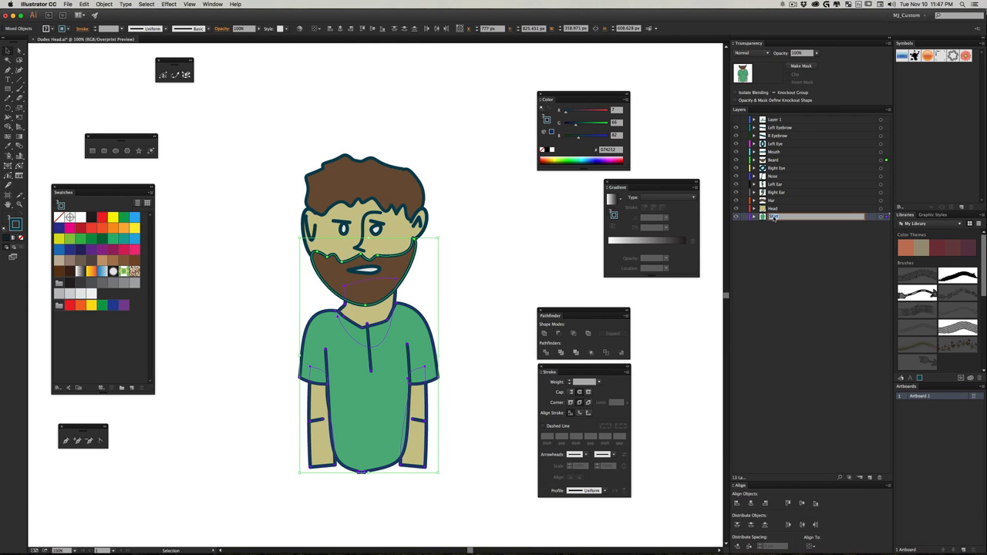
type("Ody")
key("Return")
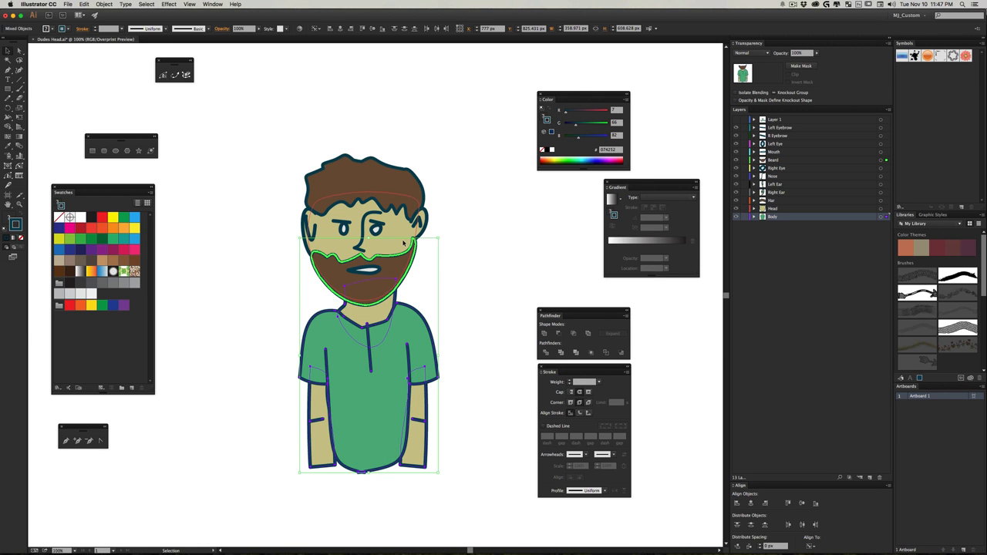
left_click_drag(408, 236, 426, 228)
key("super+z")
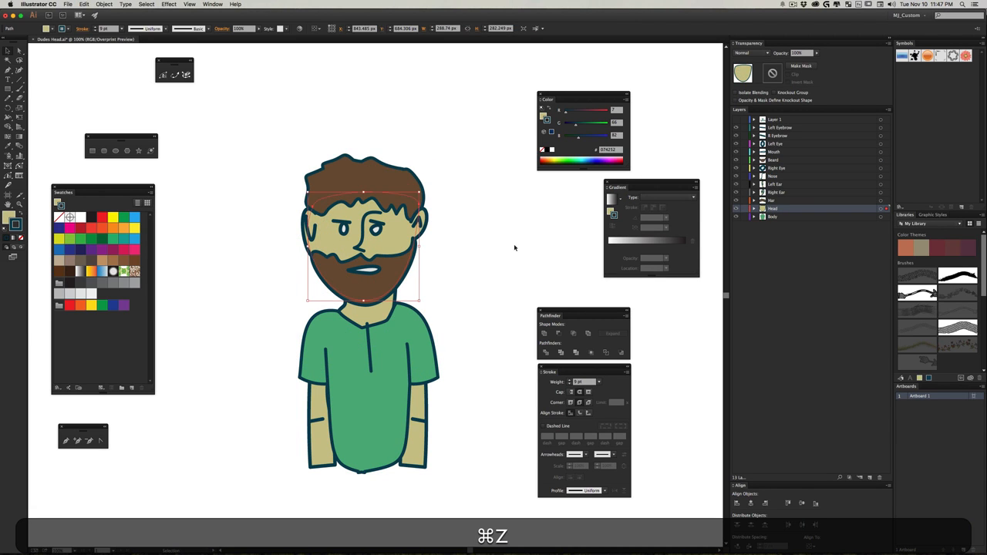
left_click(333, 142)
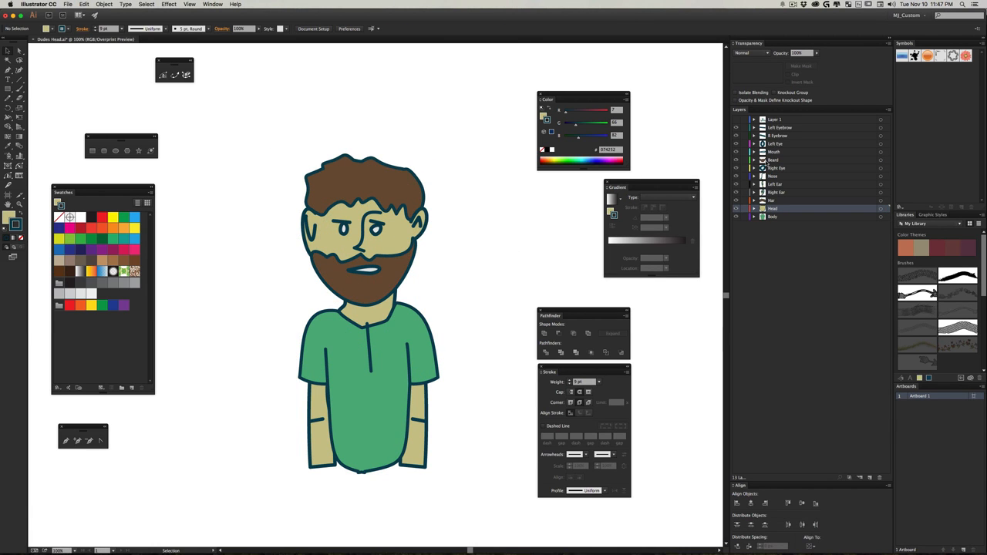
Step: Delete the hidden Layer 1 sketch from Dudes Head.ai and save the file
left_click(771, 120)
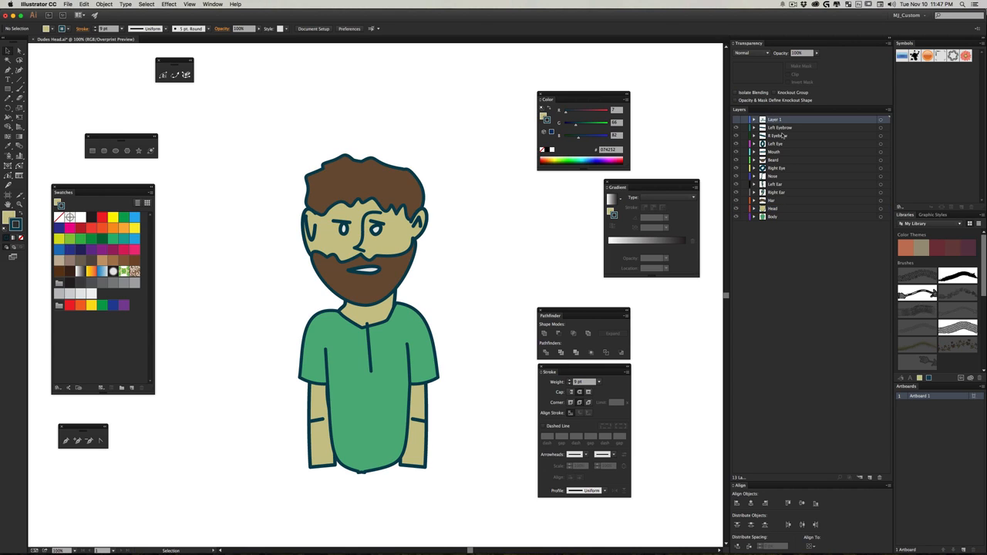
left_click(880, 479)
left_click(555, 293)
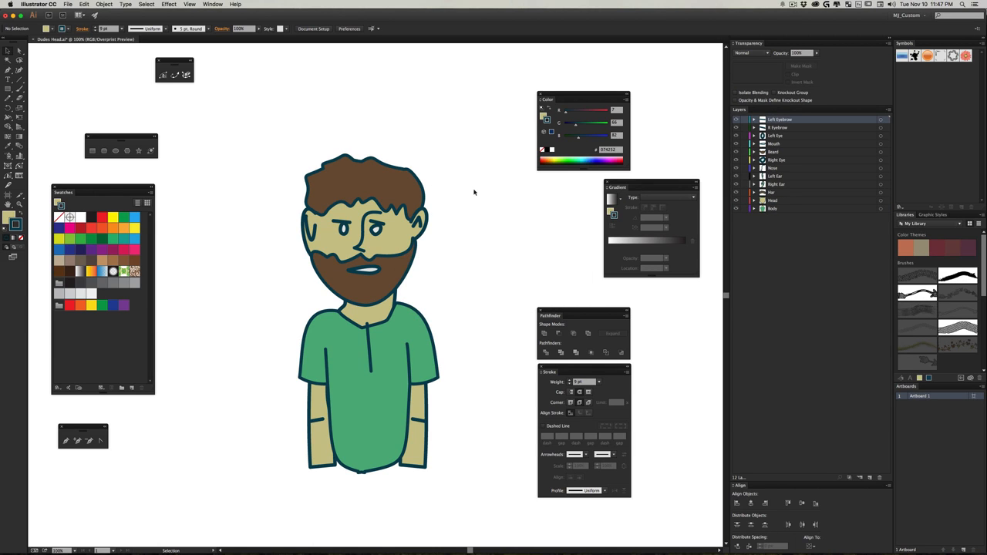
key("super+s")
Step: Switch back to After Effects and import Dudes Head.ai as Composition - Retain Layer Sizes
key("super+F1")
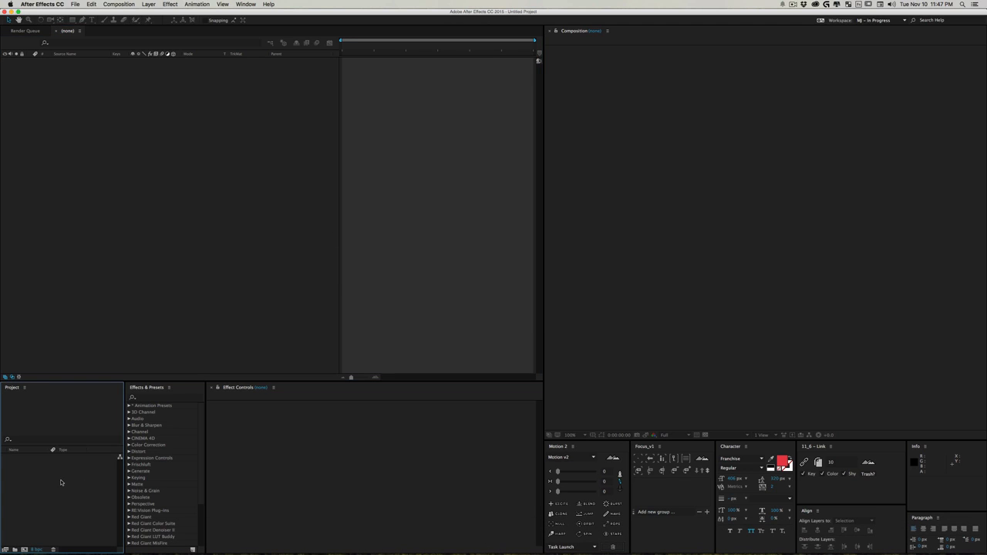
key("super+i")
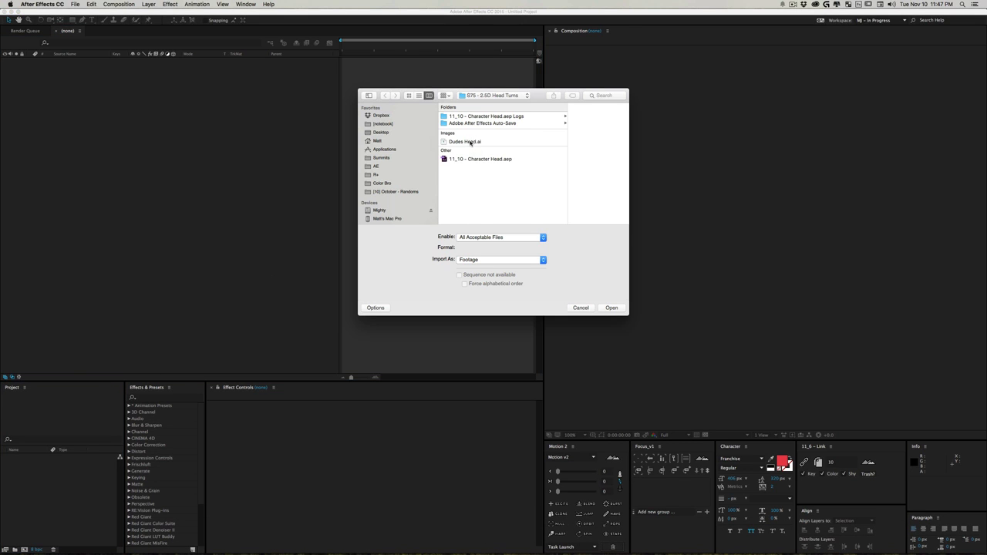
left_click(470, 143)
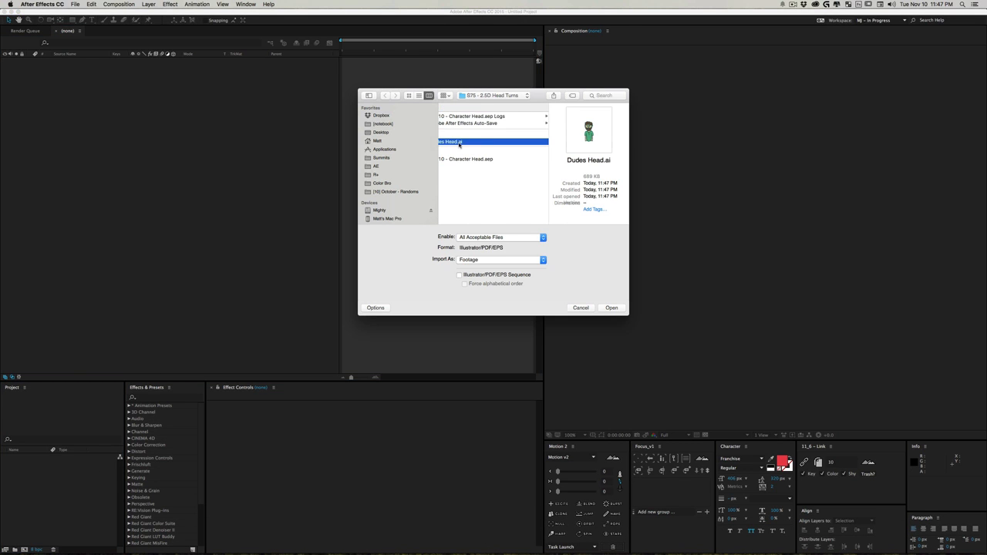
left_click(458, 260)
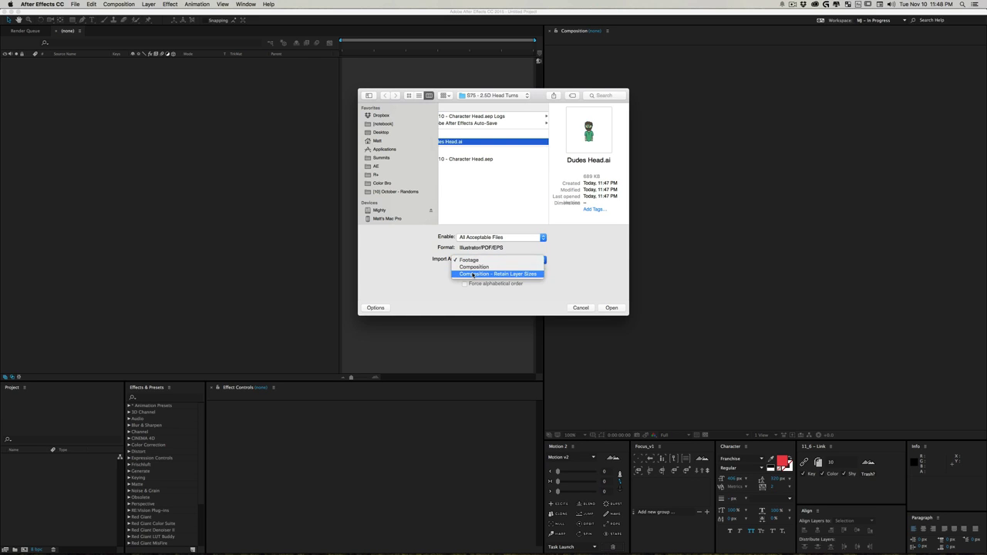
left_click(494, 273)
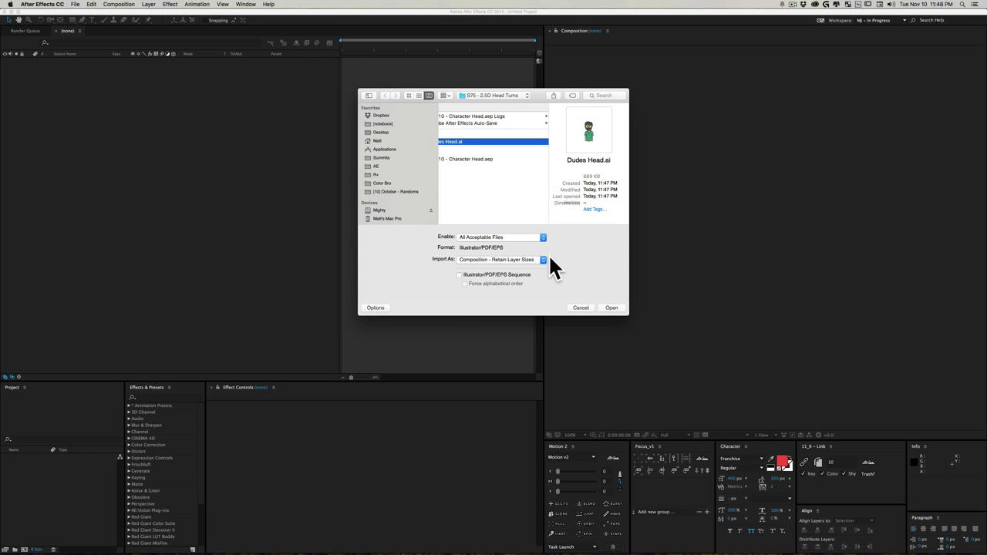
left_click(612, 308)
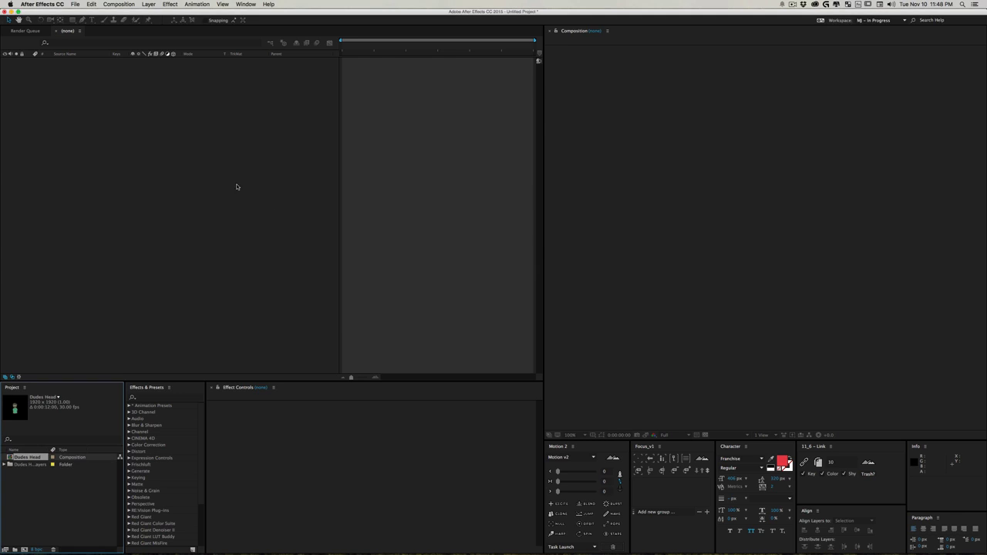
Step: Open the Dudes Head composition and set its background colour to F8F8F8
double_click(27, 458)
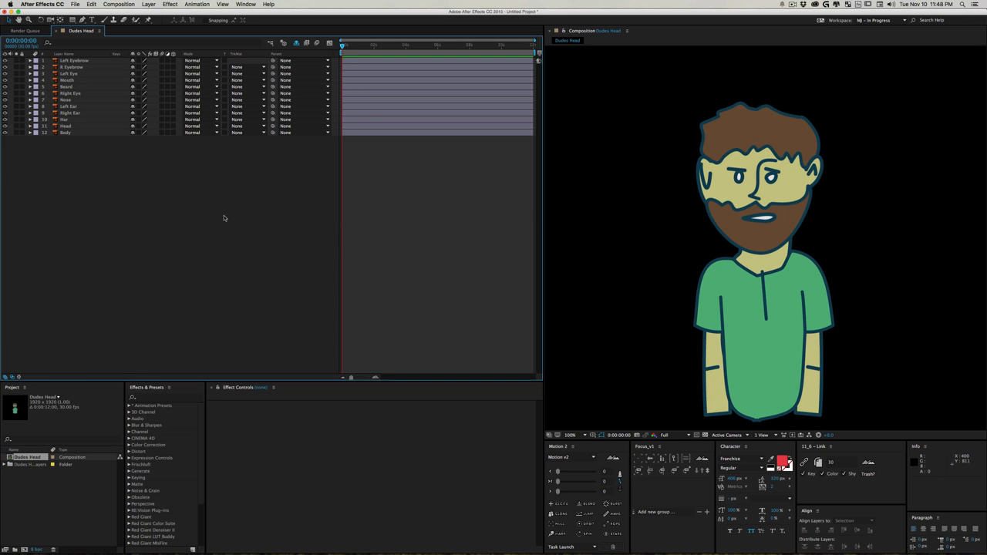
key("super+k")
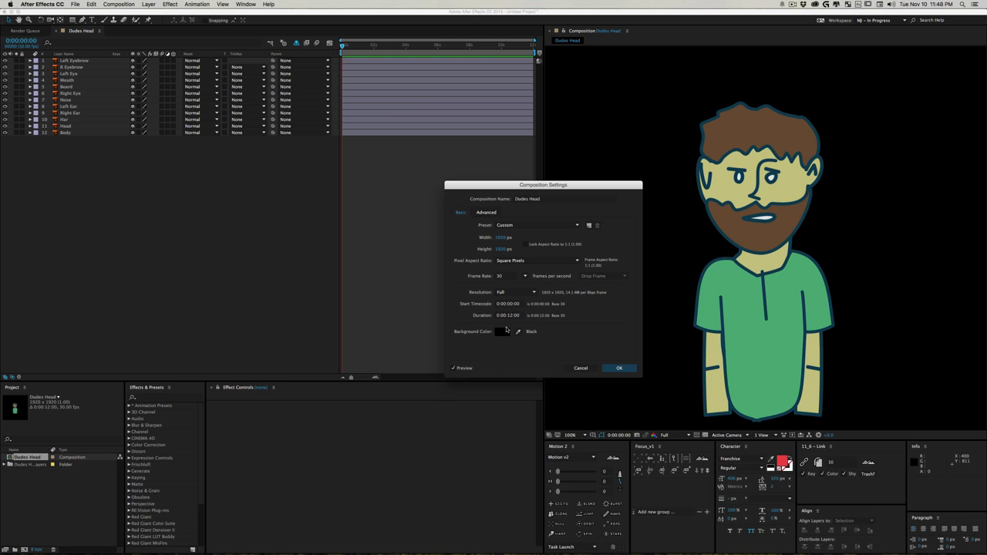
left_click(502, 332)
type("fefefe")
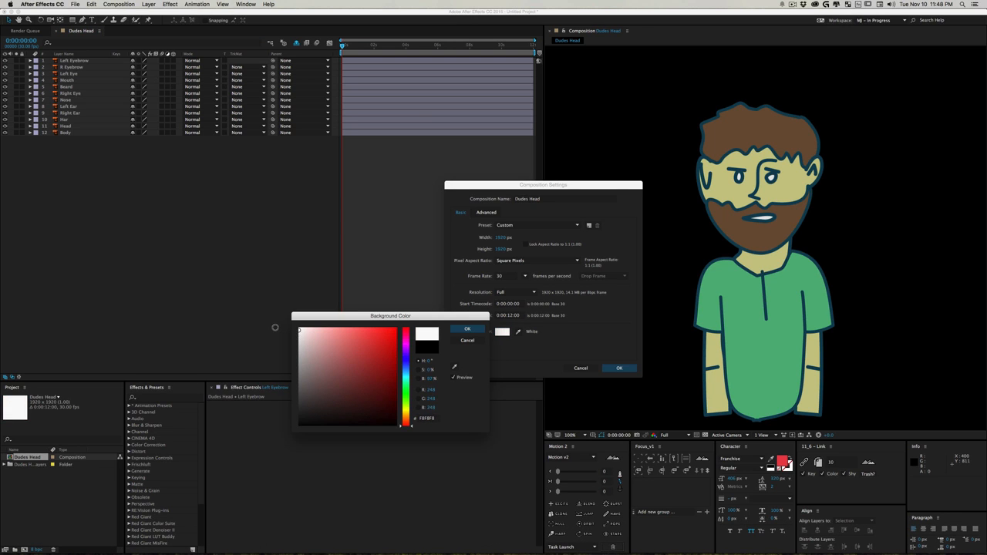
left_click(467, 330)
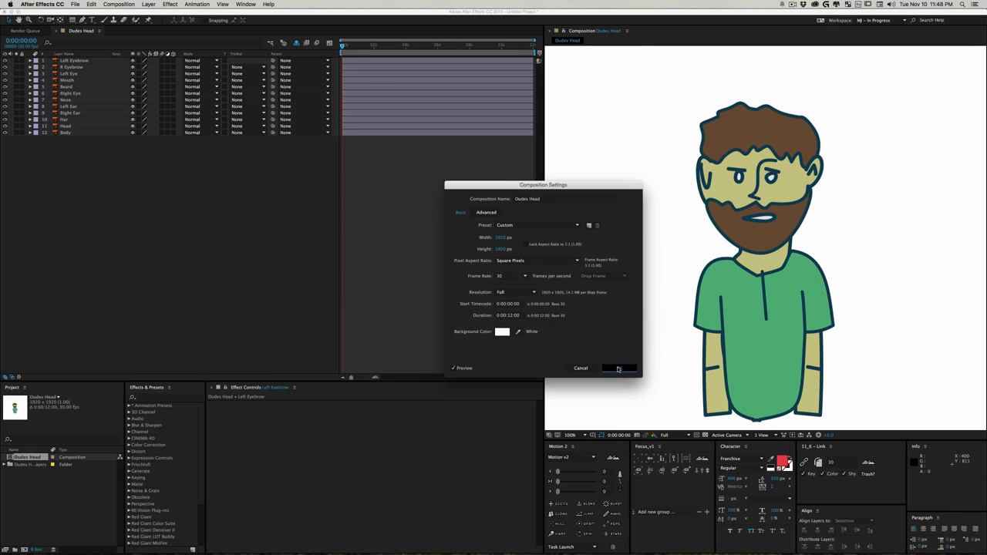
left_click(615, 367)
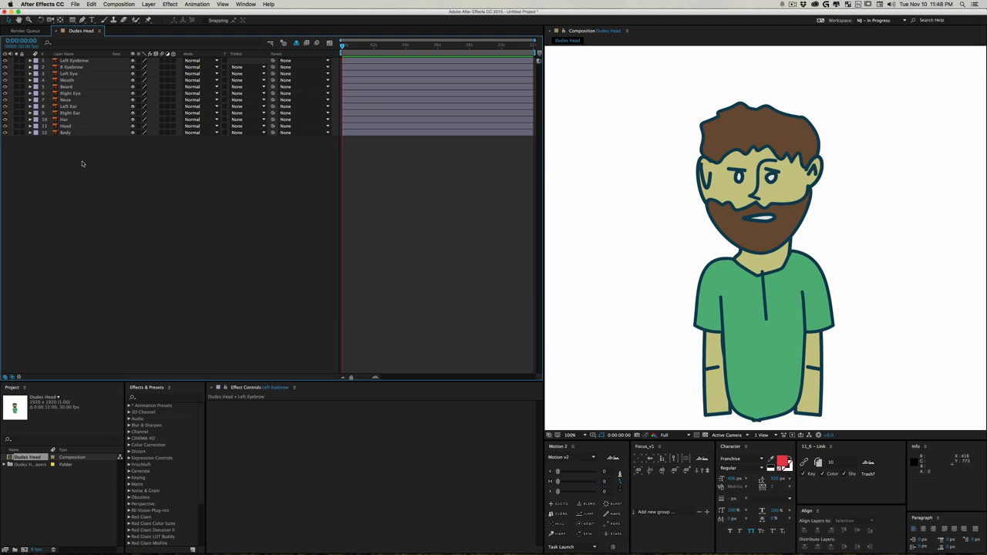
Step: Create shape layers from all the Illustrator vector layers and delete the original Illustrator layers
left_click_drag(84, 161, 81, 68)
right_click(79, 67)
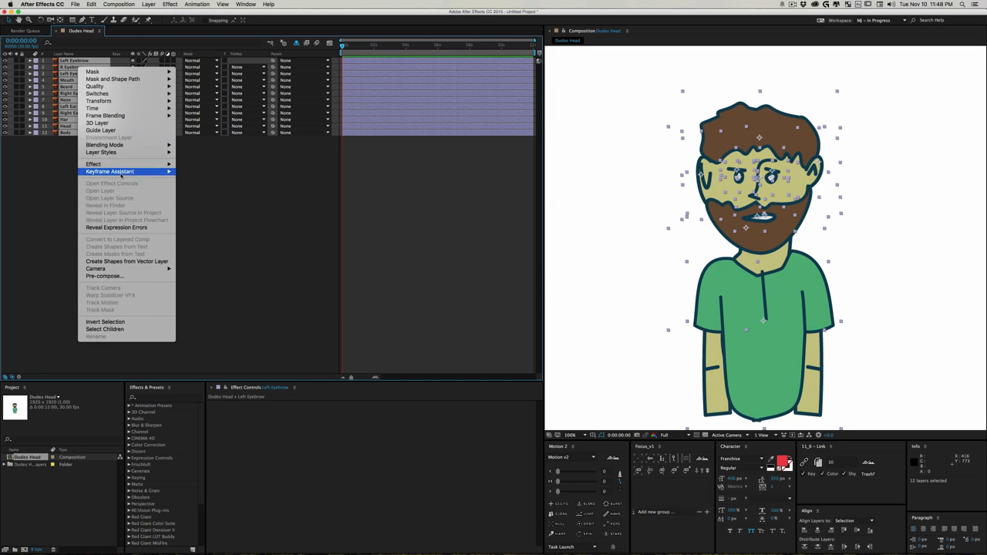
left_click(116, 263)
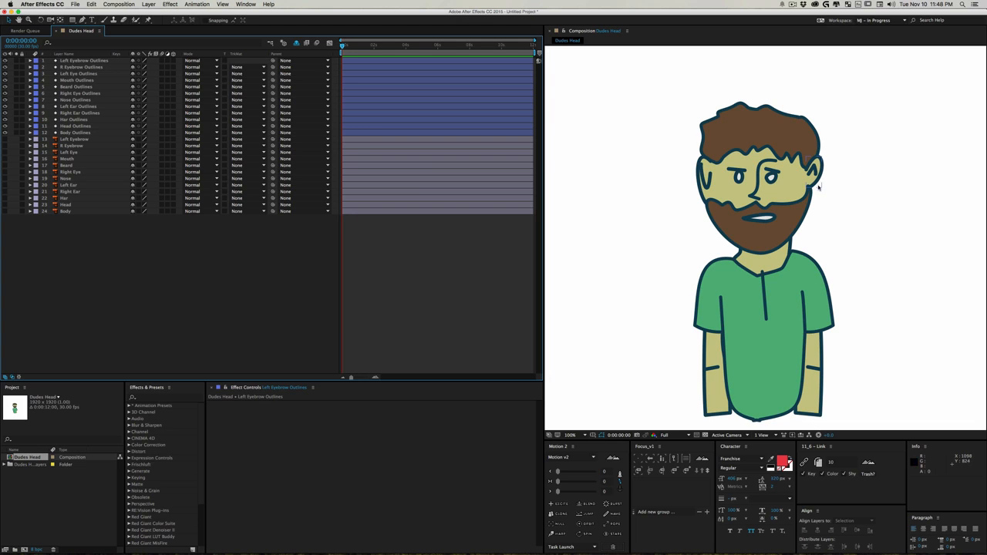
left_click_drag(90, 257, 70, 145)
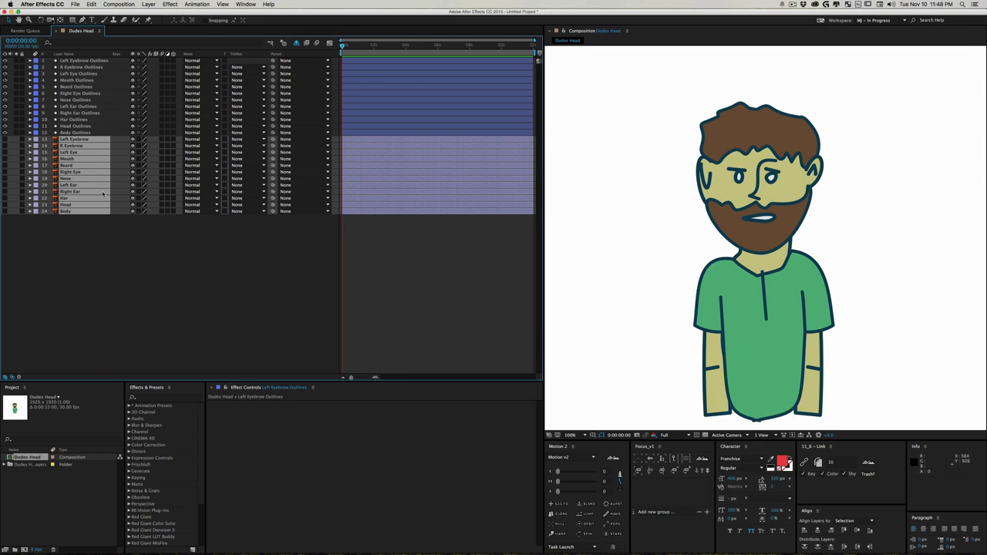
key("BackSpace")
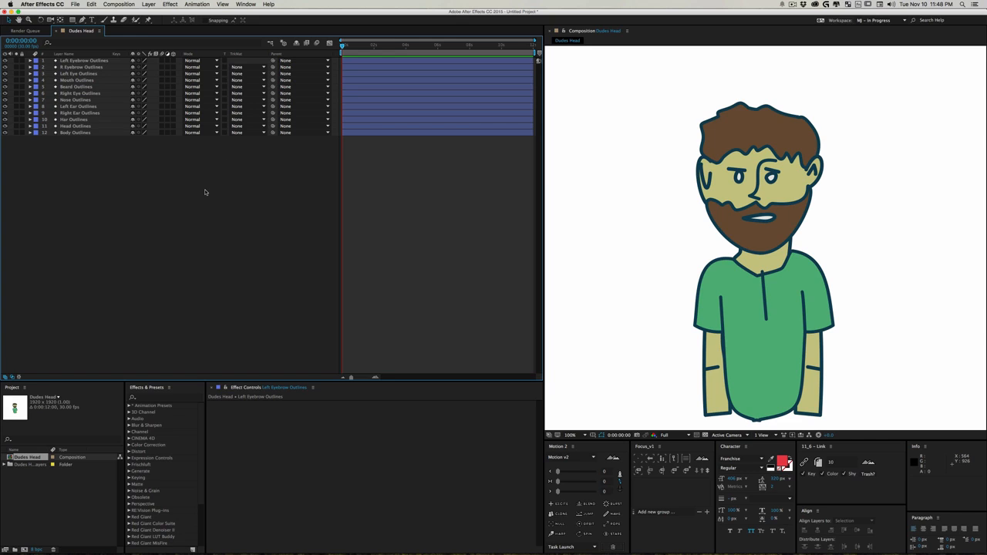
Step: Lock the Body Outlines layer and test the lock by marquee-selecting around the character's head
left_click(75, 133)
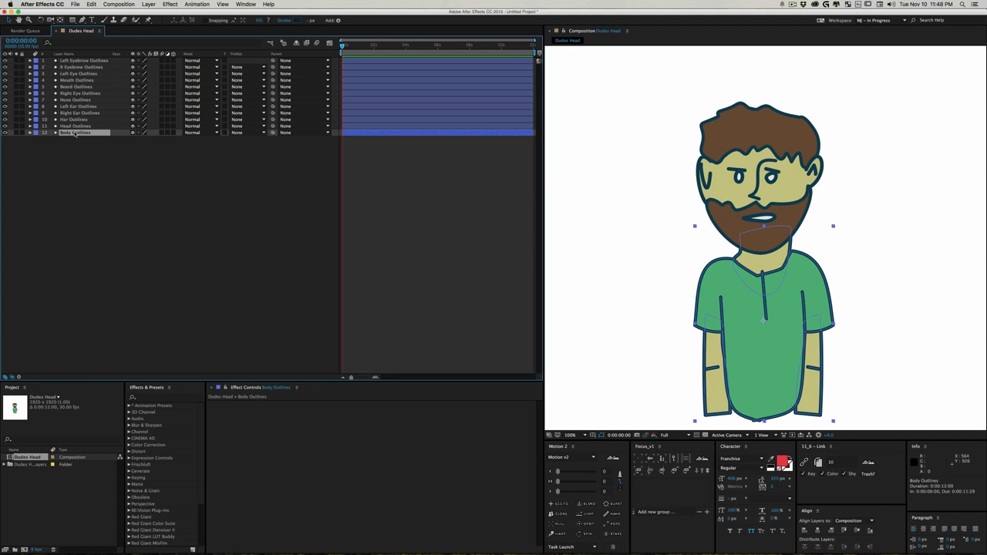
left_click(23, 133)
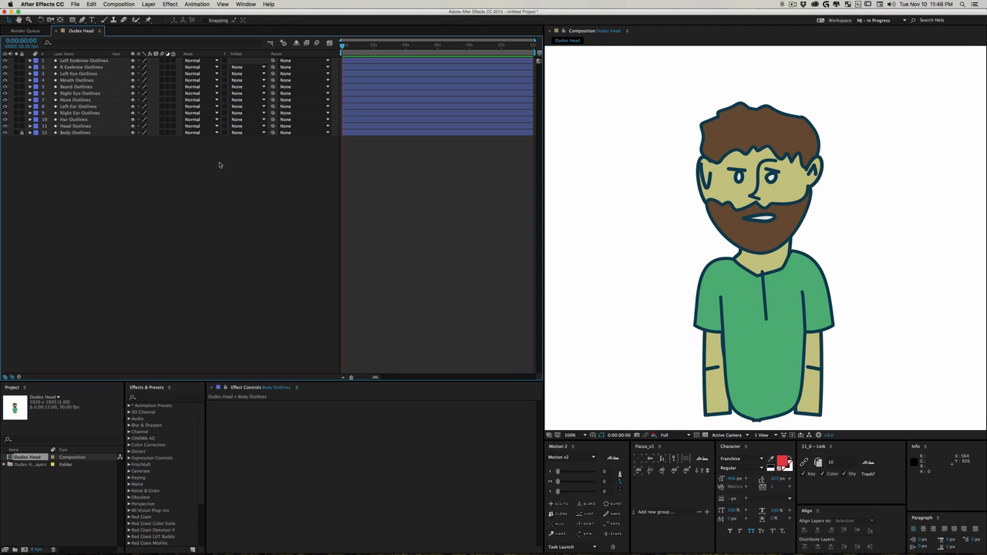
left_click_drag(780, 332, 754, 296)
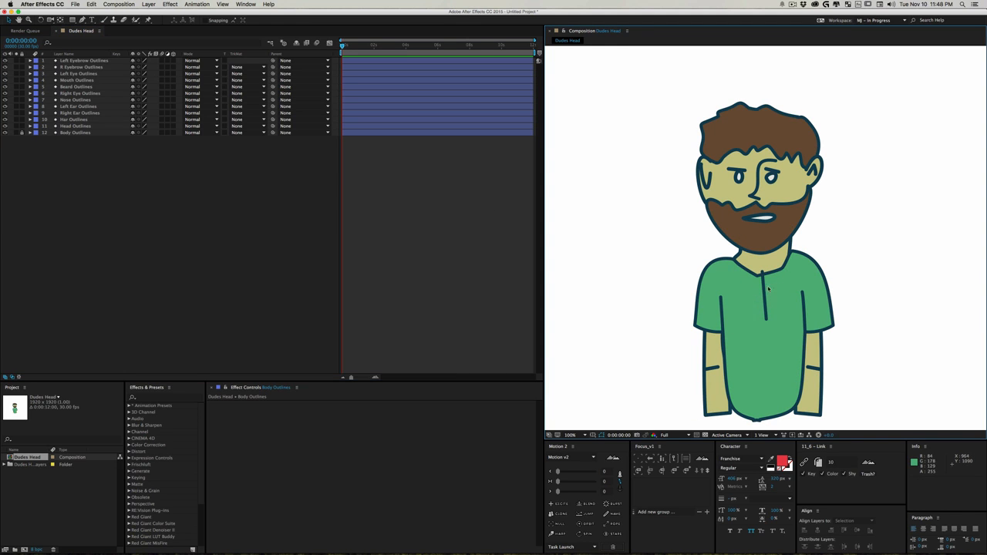
left_click_drag(676, 94, 914, 264)
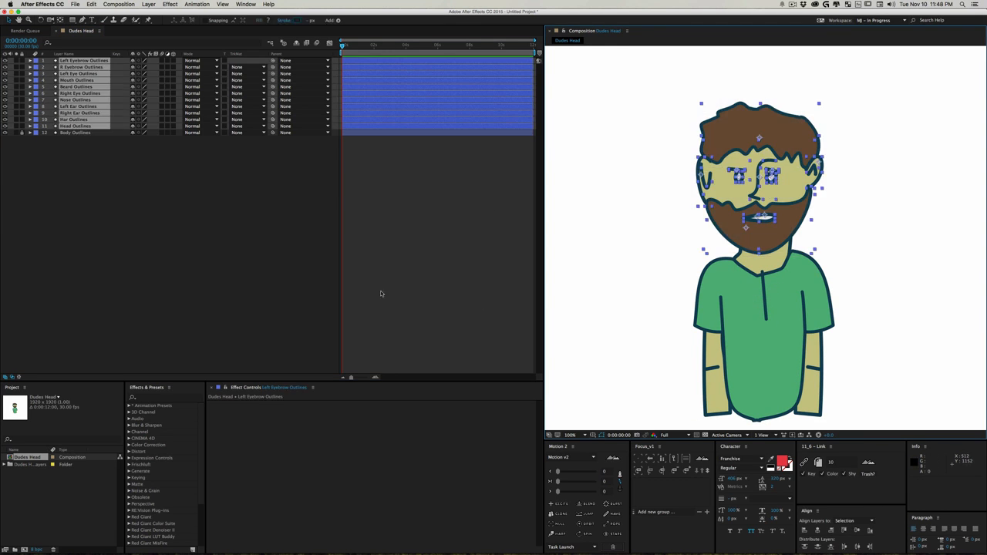
left_click(251, 228)
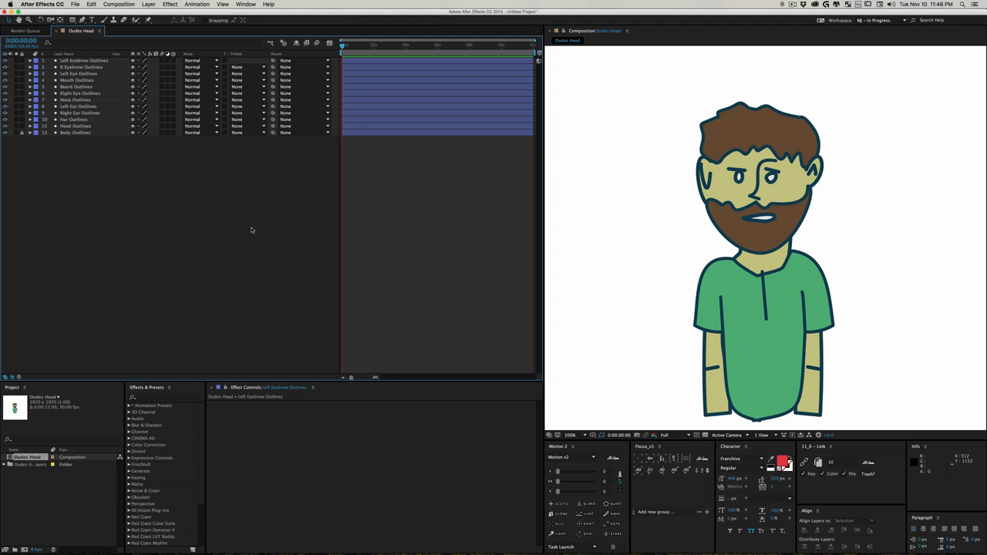
Step: Add a null object and move it up onto the face, at about position 935, 823
key("alt+shift+super+y")
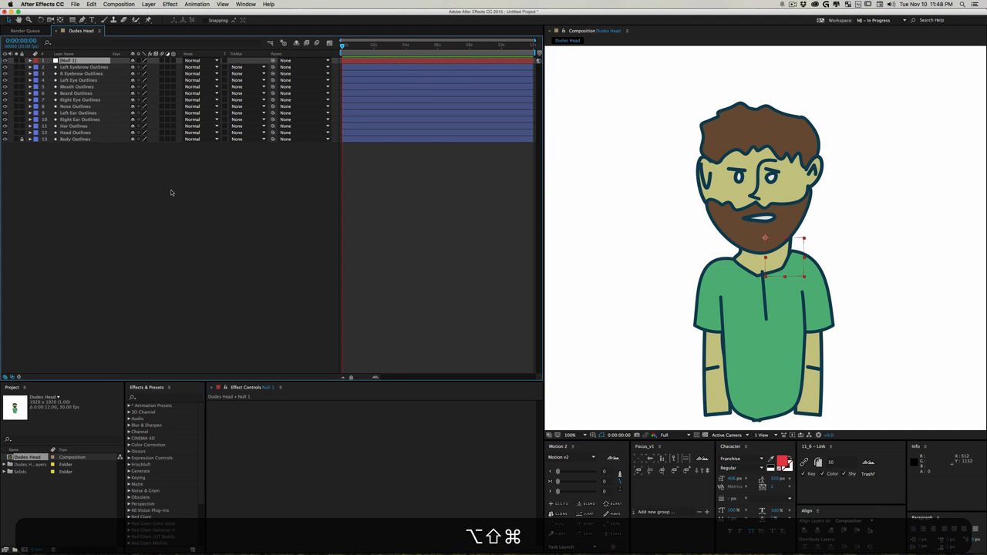
right_click(114, 191)
mouse_move(154, 193)
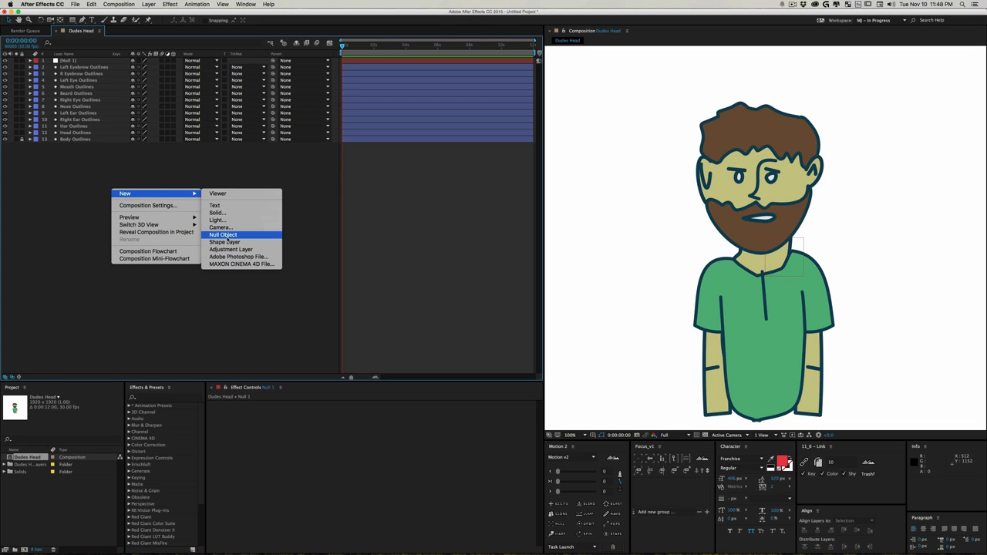
left_click(54, 173)
left_click(71, 60)
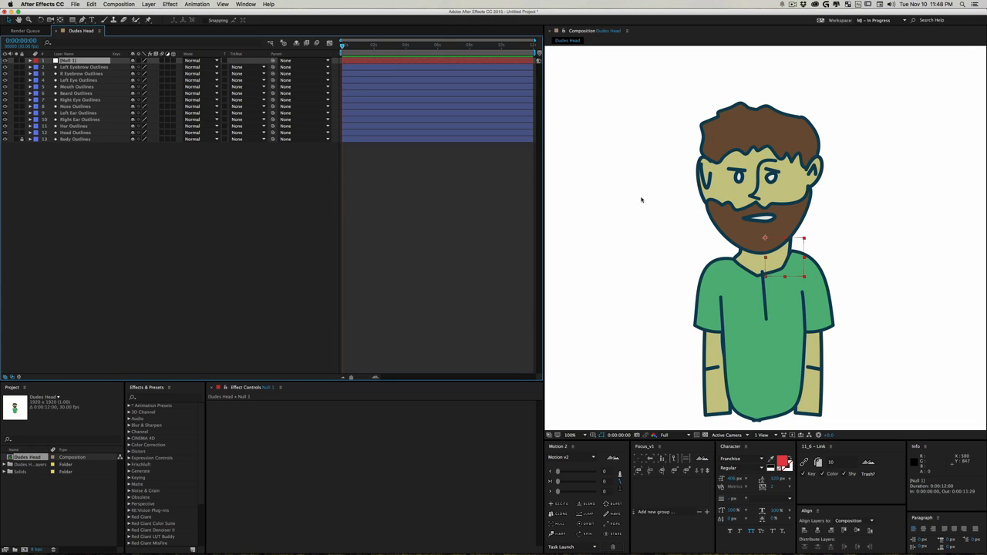
left_click_drag(789, 268, 777, 217)
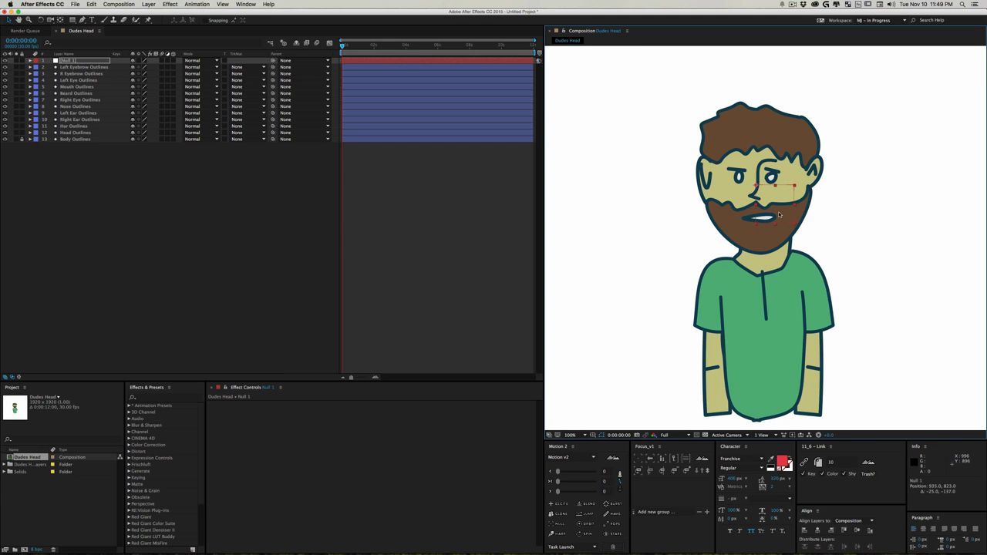
Step: Rename the null layer as Head Control
left_click(73, 60)
key("Return")
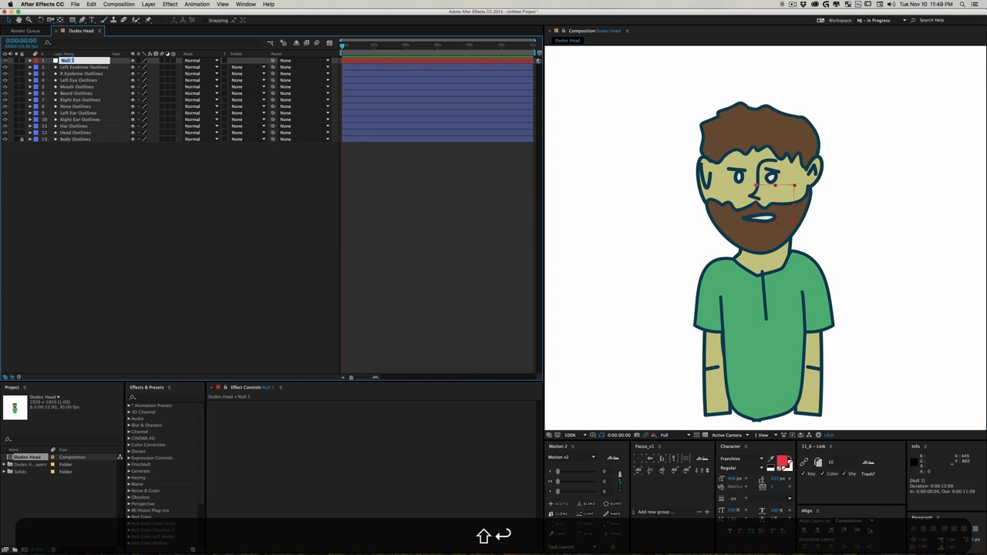
type("Head Control")
key("Return")
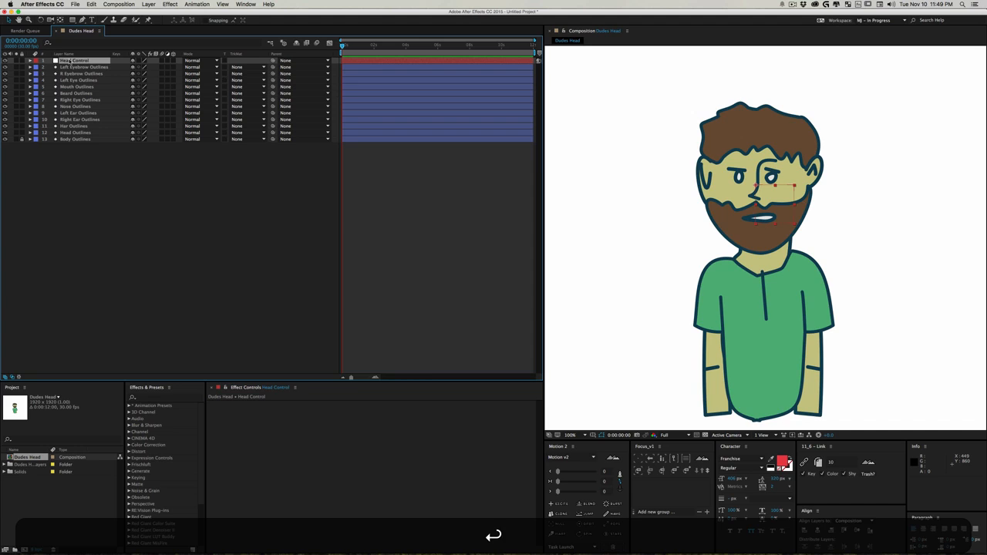
left_click(122, 227)
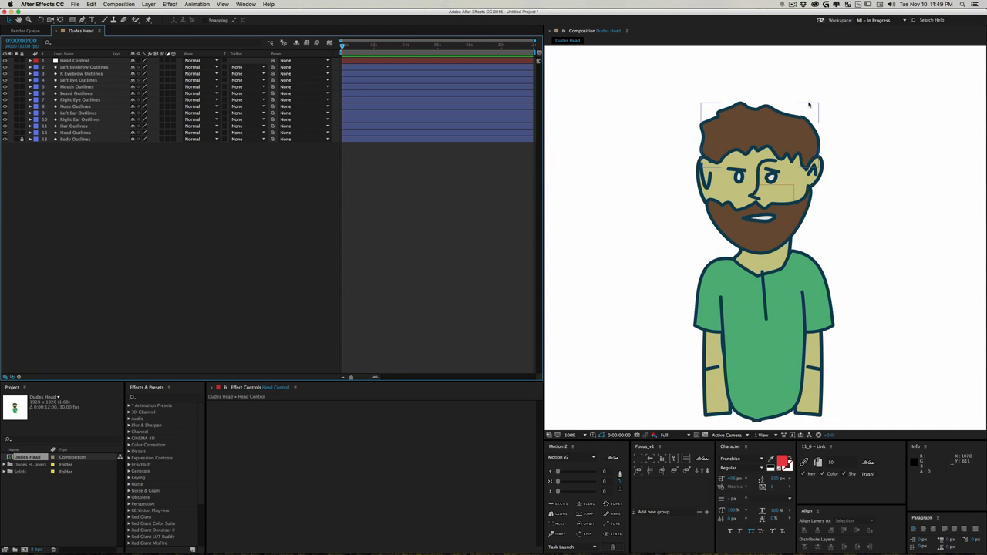
Step: Make Head Control and all the head outline layers 3D, excluding the body, and set the viewer layout to 2 Views - Horizontal
left_click(74, 60)
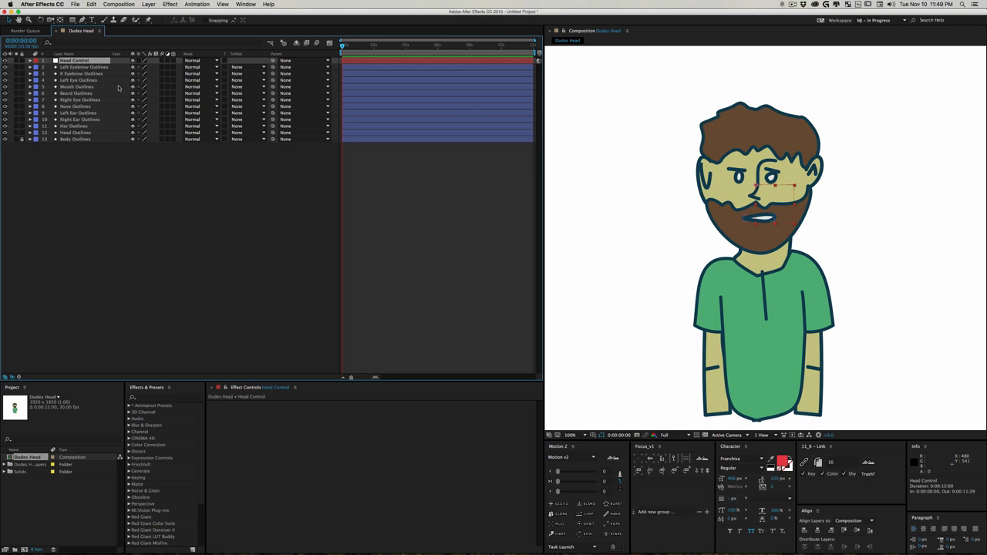
left_click(80, 132)
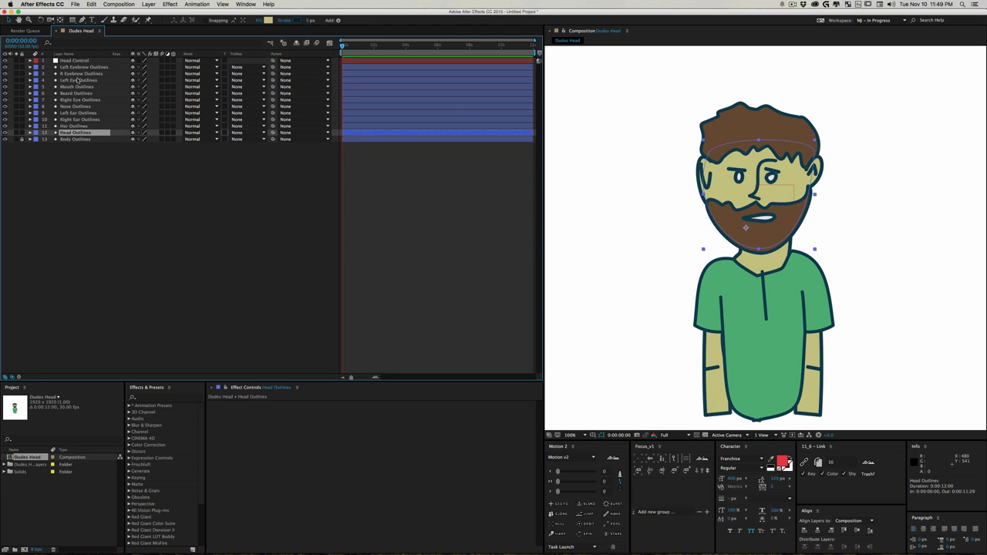
left_click(75, 60, "shift")
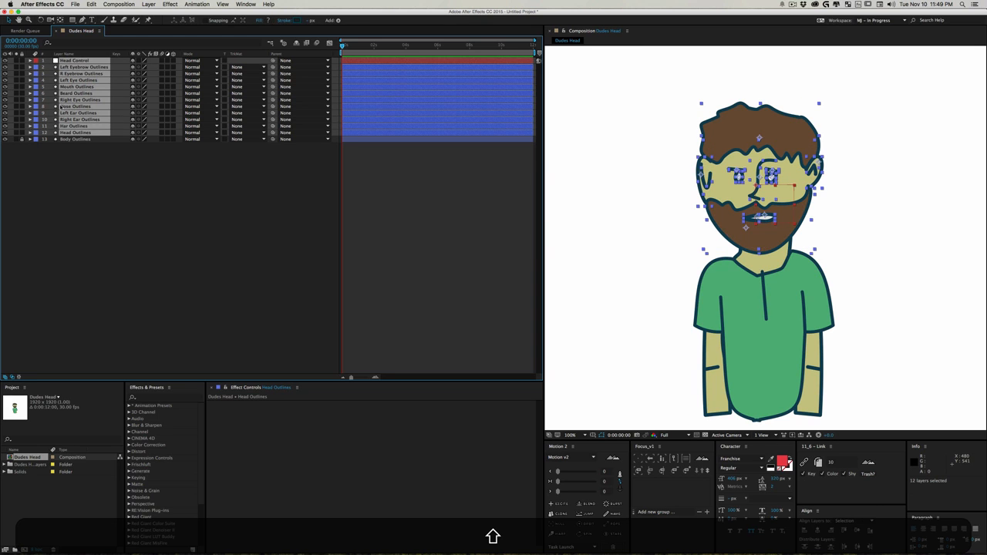
left_click(173, 133)
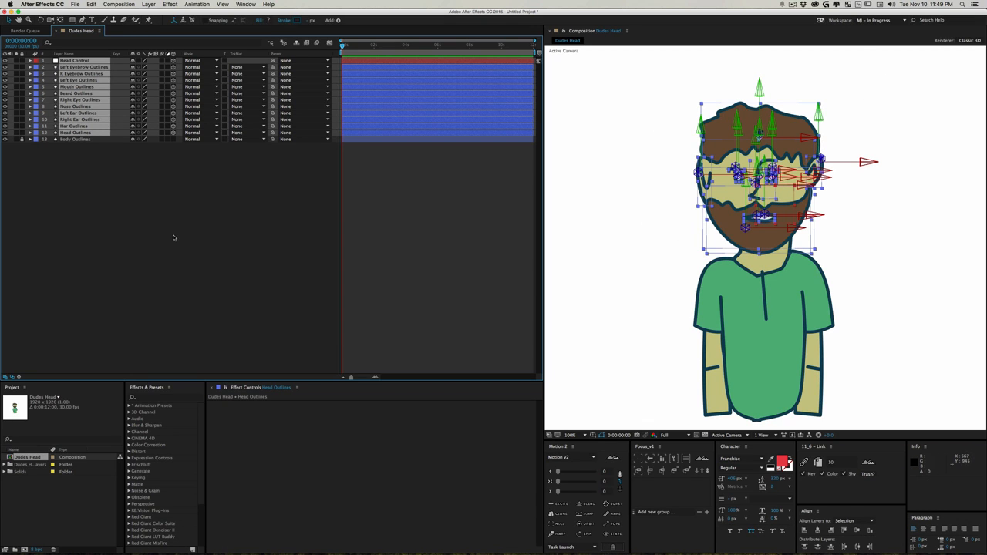
left_click(309, 212)
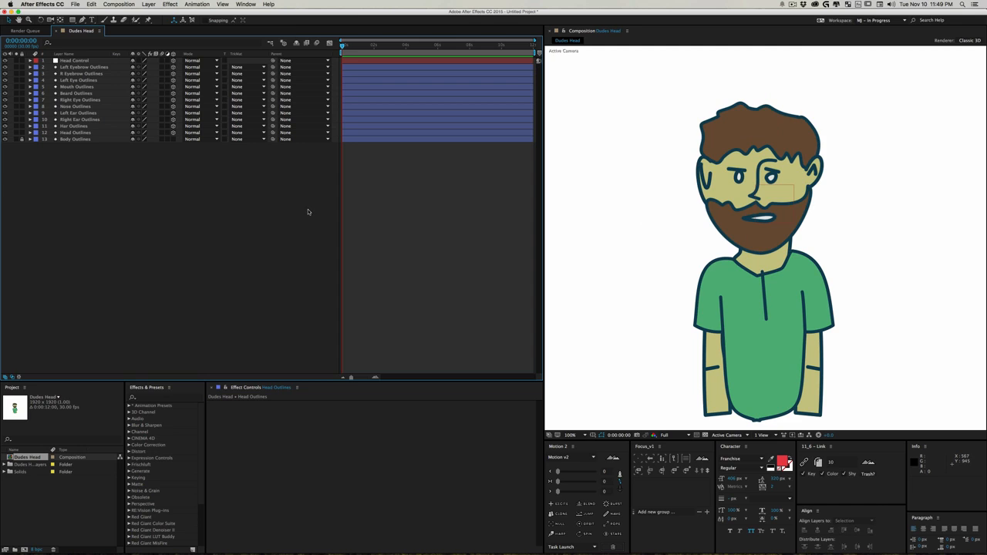
left_click(762, 435)
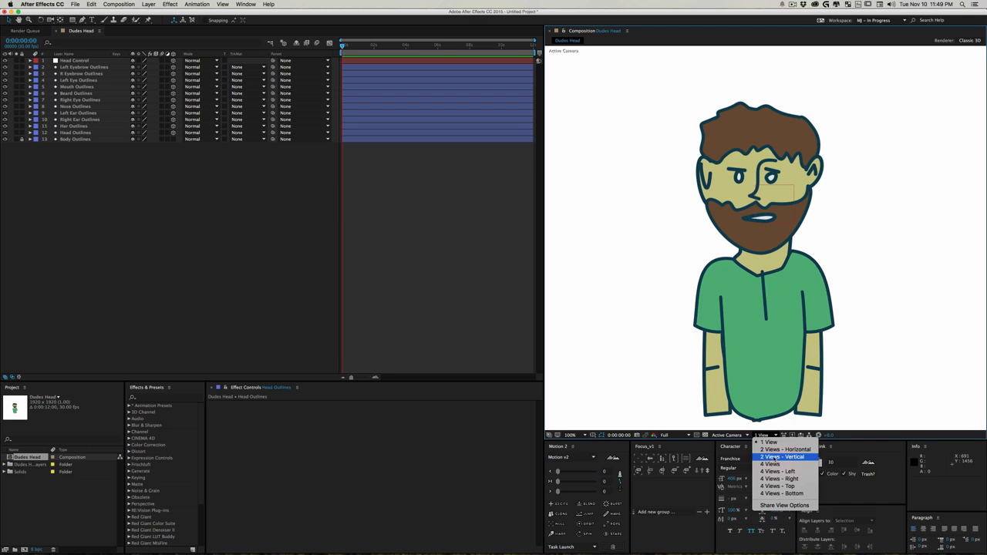
left_click(772, 450)
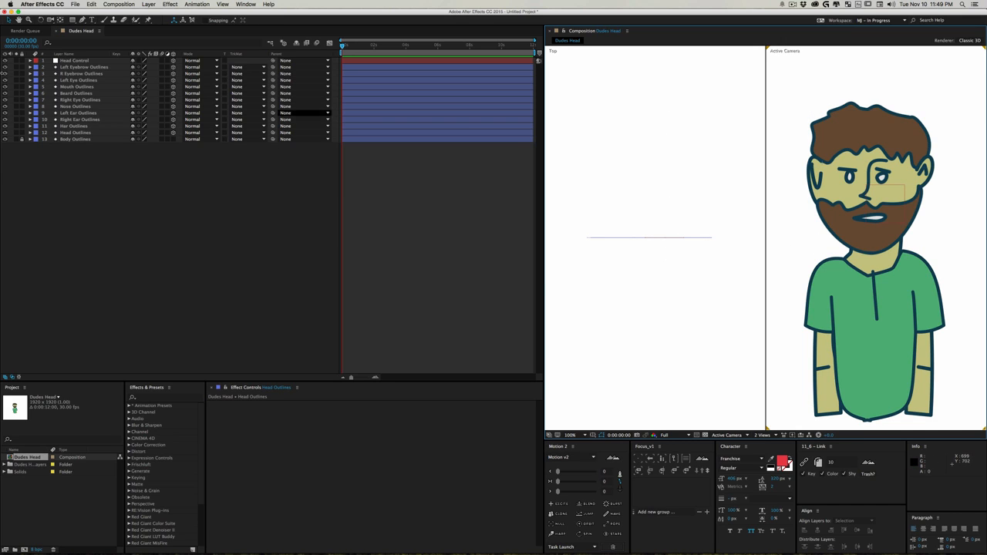
Step: Try moving the Left Eye Outlines layer about 39 px forward in Z, and undo the move
left_click(75, 81)
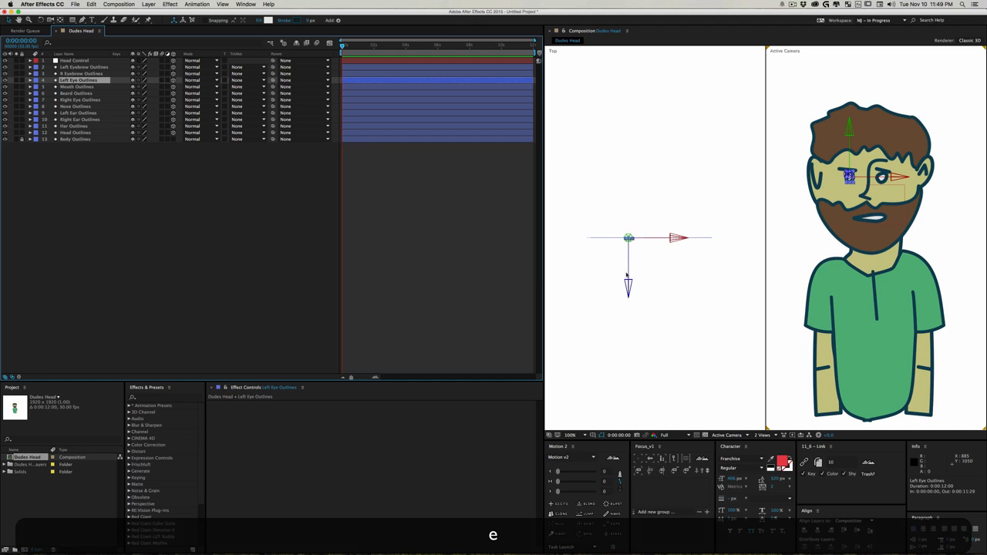
left_click_drag(626, 276, 646, 291)
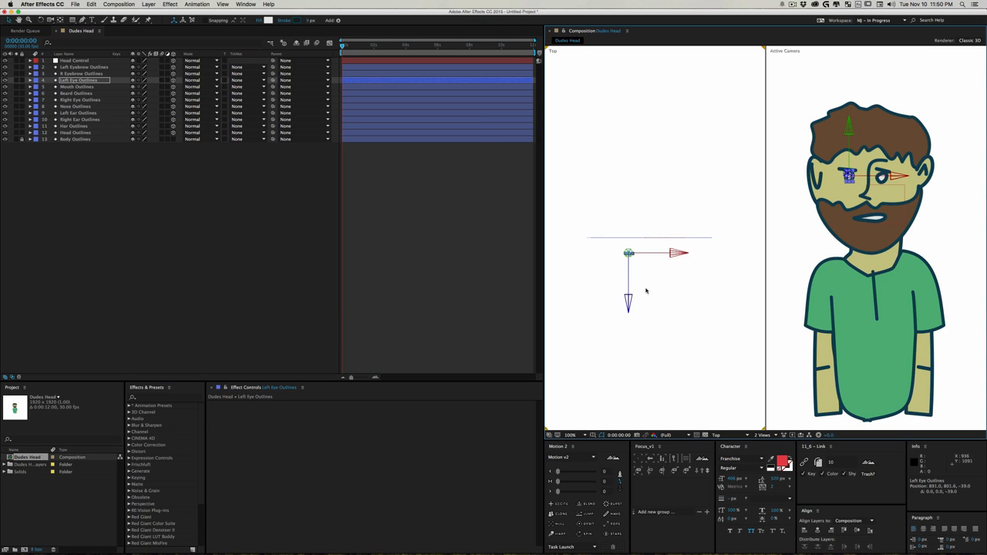
key("super+z")
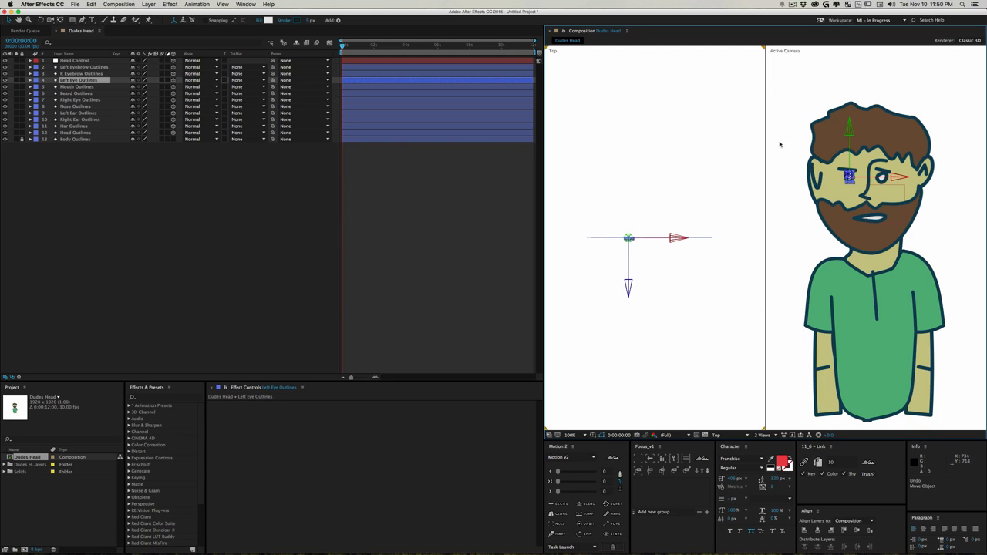
left_click(200, 191)
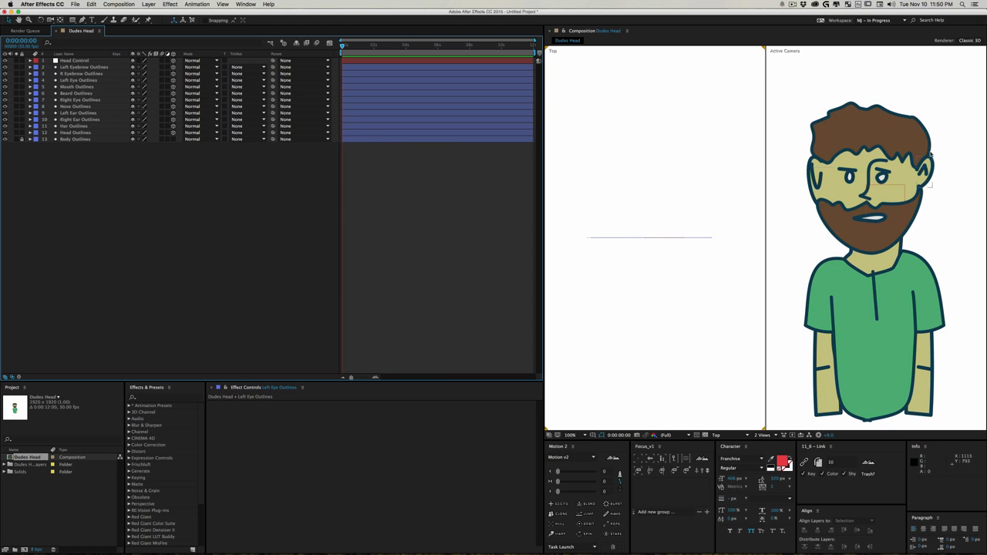
Step: Move the Left Ear and Right Ear Outlines layers together back behind the head, to about Z 20
left_click(77, 119)
left_click(77, 113, "super")
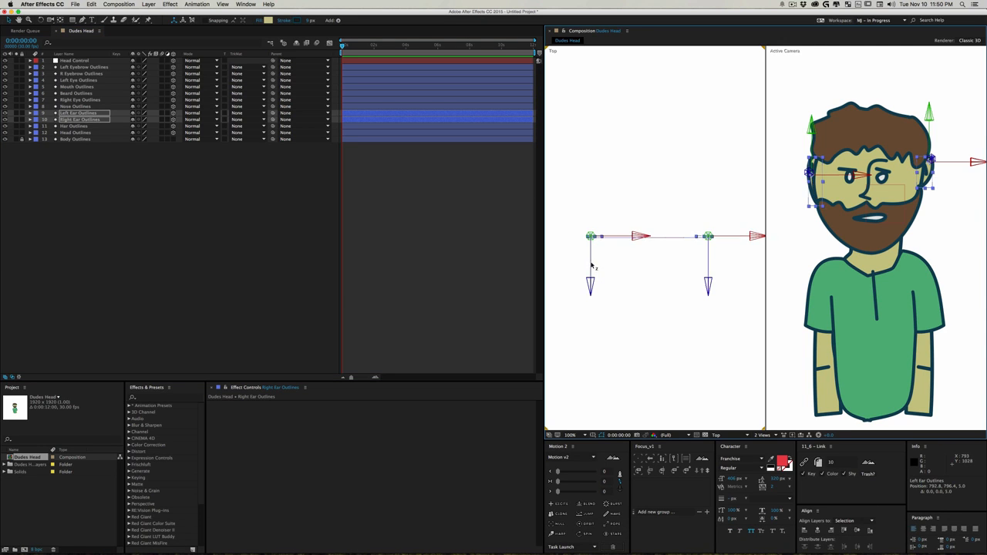
mouse_move(591, 263)
left_mouse_down()
mouse_move(591, 220)
mouse_move(591, 270)
mouse_move(587, 257)
left_mouse_up()
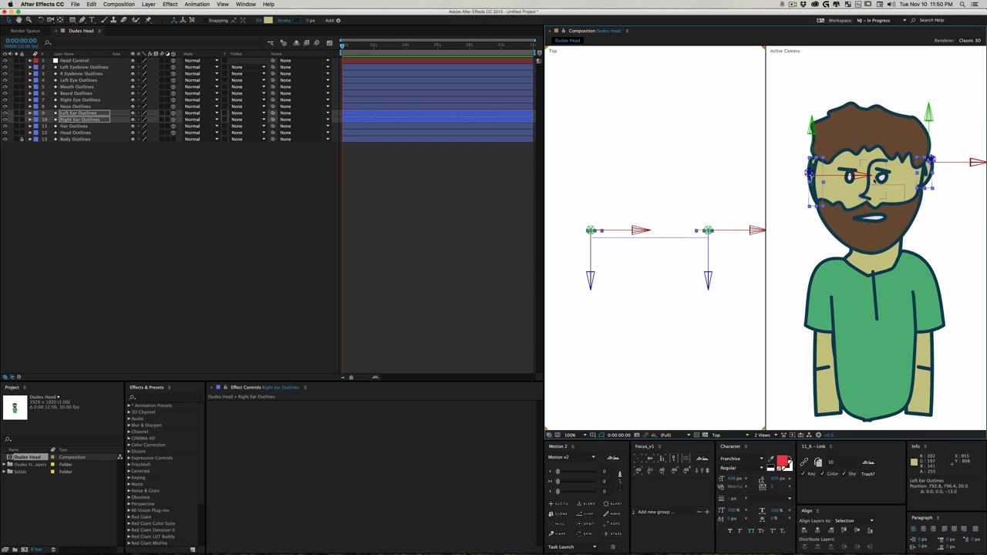
left_click(214, 221)
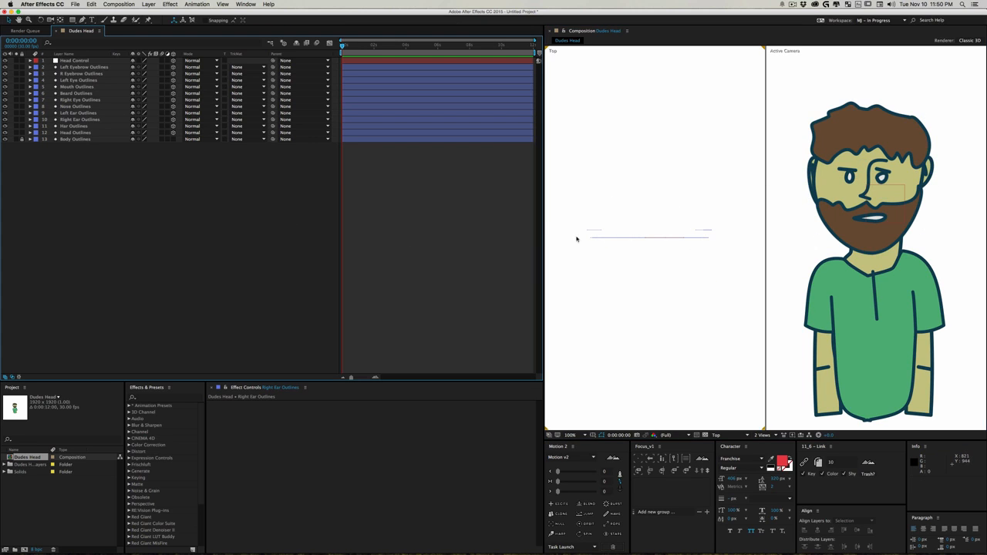
Step: Move the Right Ear Outlines layer about 6 px outward in X and the Left Ear Outlines layer about 18 px outward
left_click(73, 121)
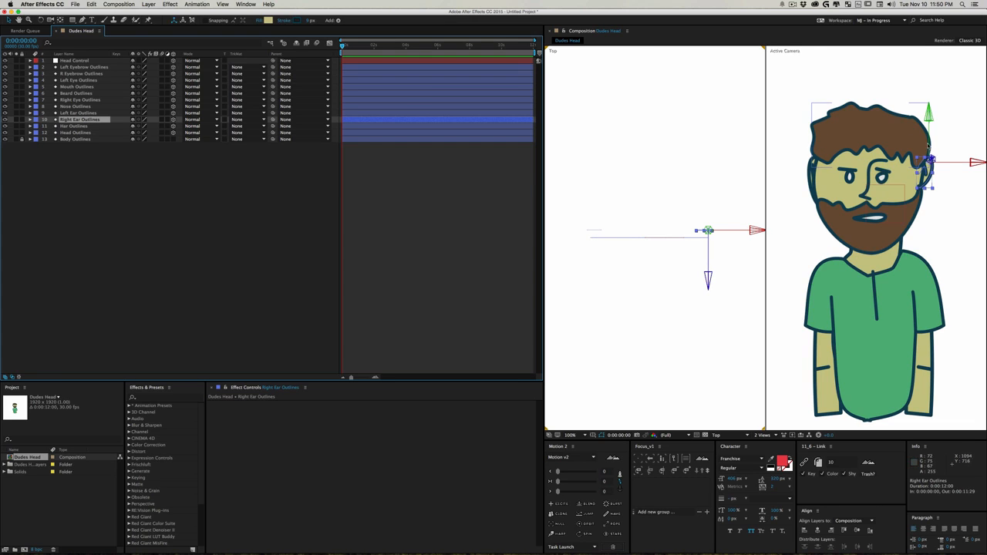
left_click_drag(948, 164, 952, 166)
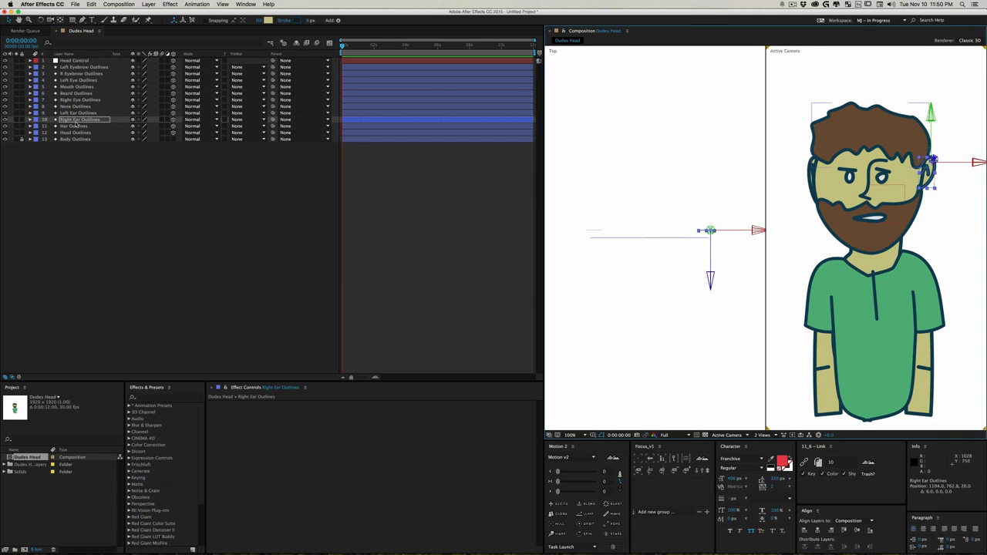
left_click(74, 112)
left_click_drag(634, 231, 629, 232)
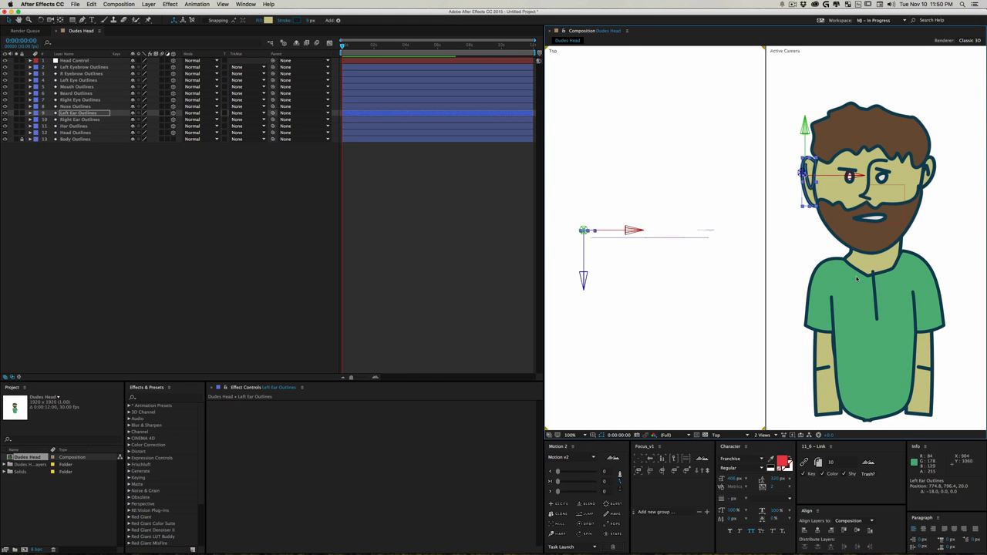
left_click(928, 190)
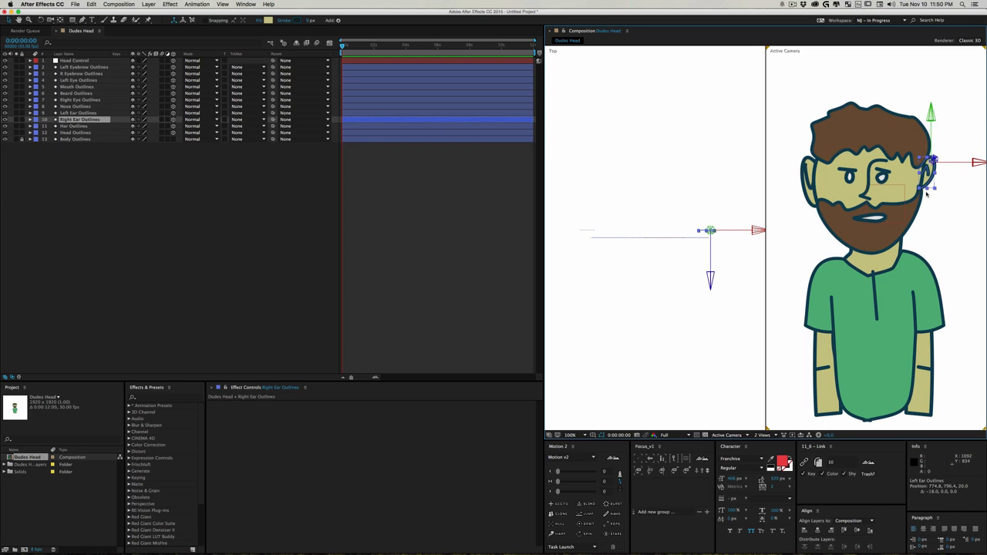
left_click(157, 225)
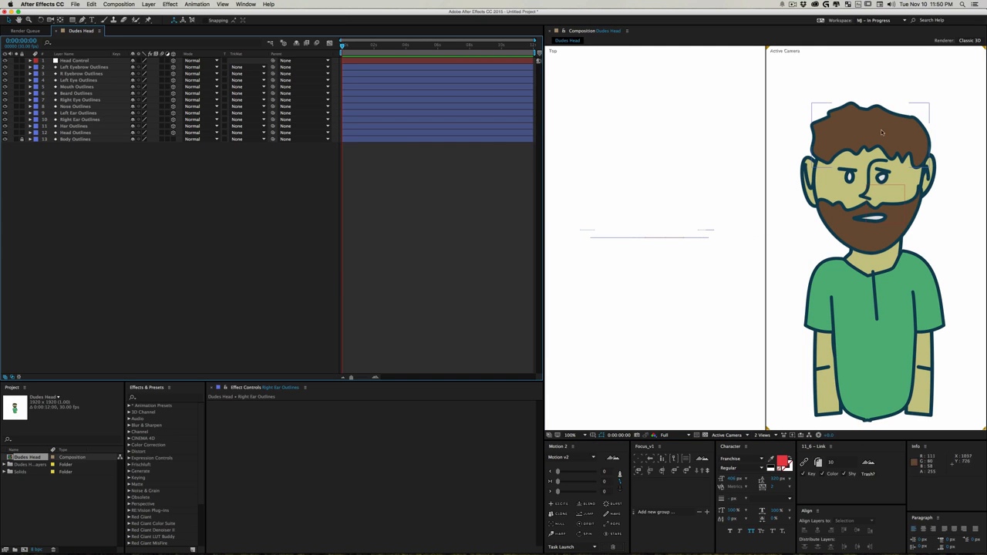
Step: Move the hair outlines layer forward in front of the head, to about Z -12
left_click(75, 133)
left_click(80, 126)
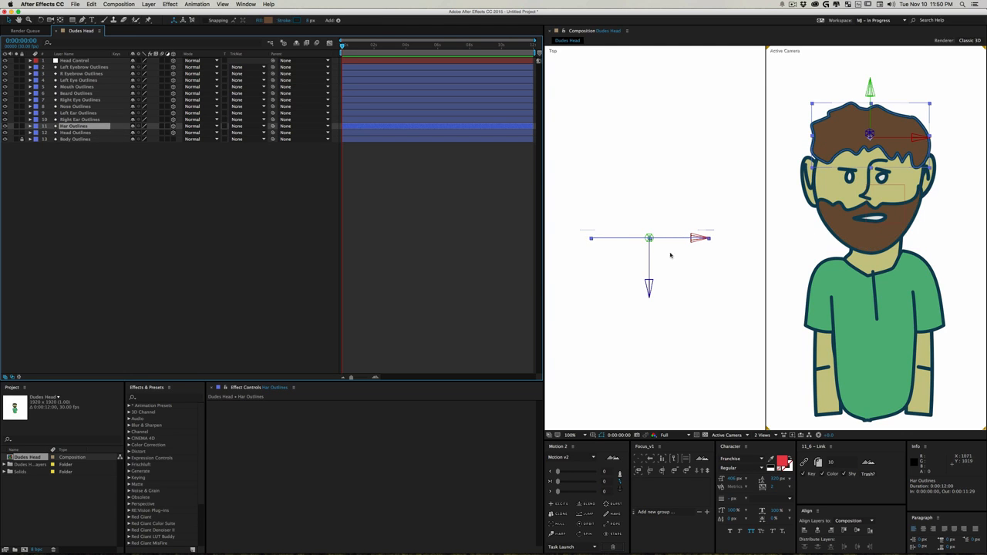
key("e")
left_click_drag(649, 252, 648, 256)
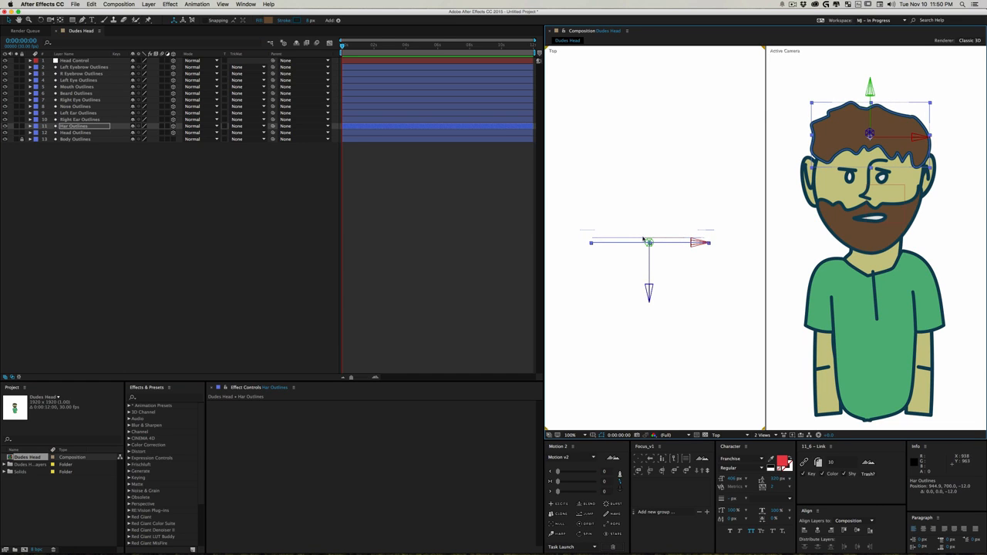
Step: Move the Nose Outlines layer forward in front of the hair, to about Z -15
left_click(67, 120)
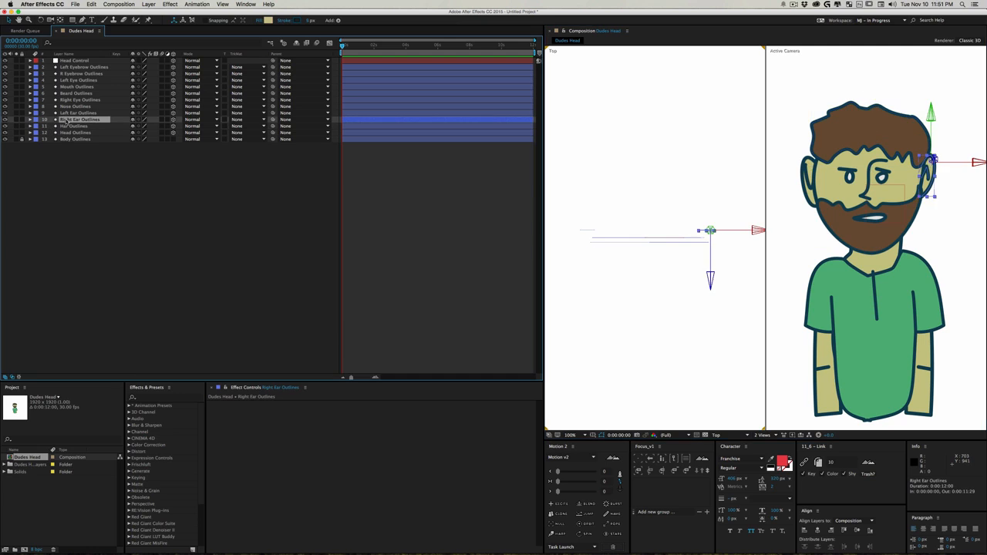
left_click(67, 113)
left_click(69, 106)
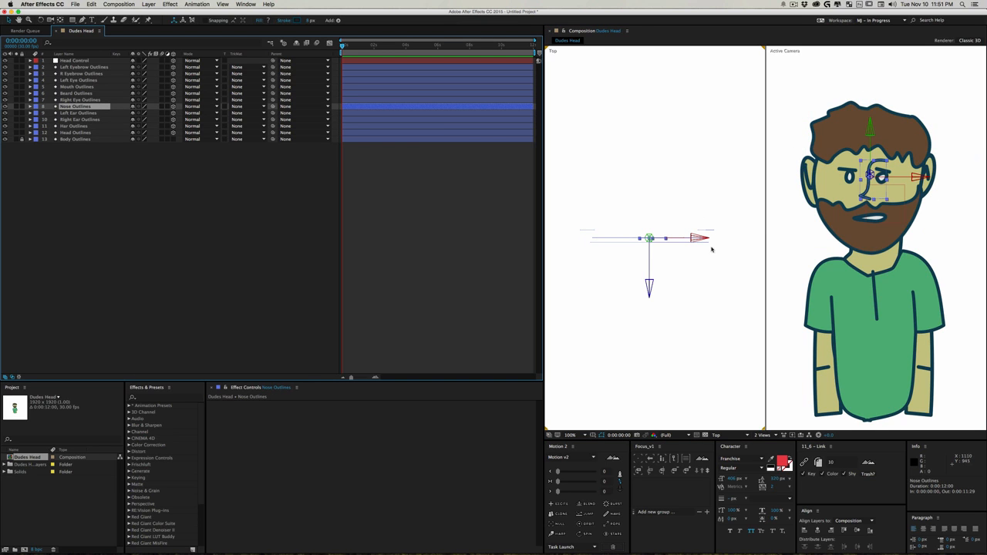
key("e")
left_click_drag(650, 255, 646, 259)
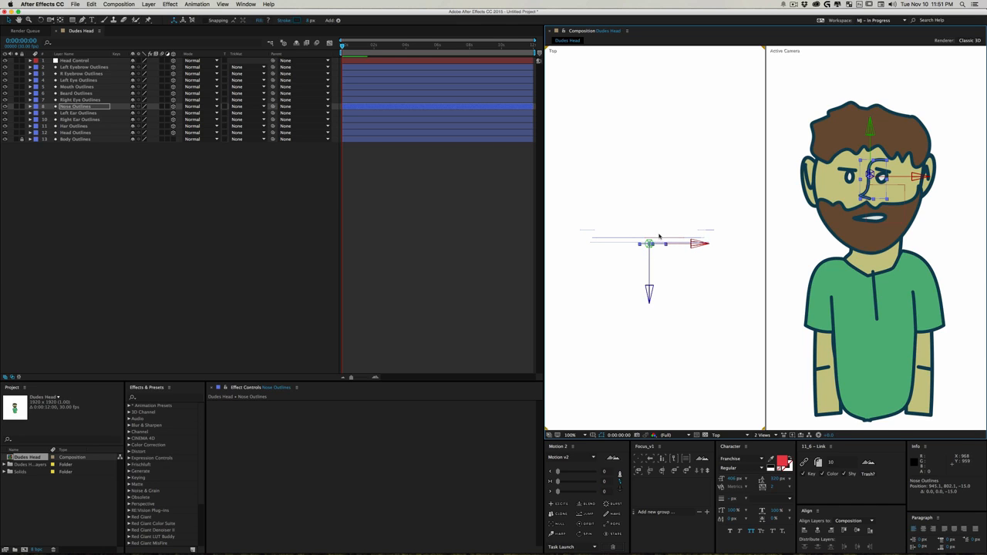
Step: Reorder Right Eye Outlines directly below Left Eye Outlines, and move both eyes and both eyebrows together forward to about Z -25.5
key("z")
left_click(648, 241)
key("space")
left_click_drag(705, 262, 678, 225)
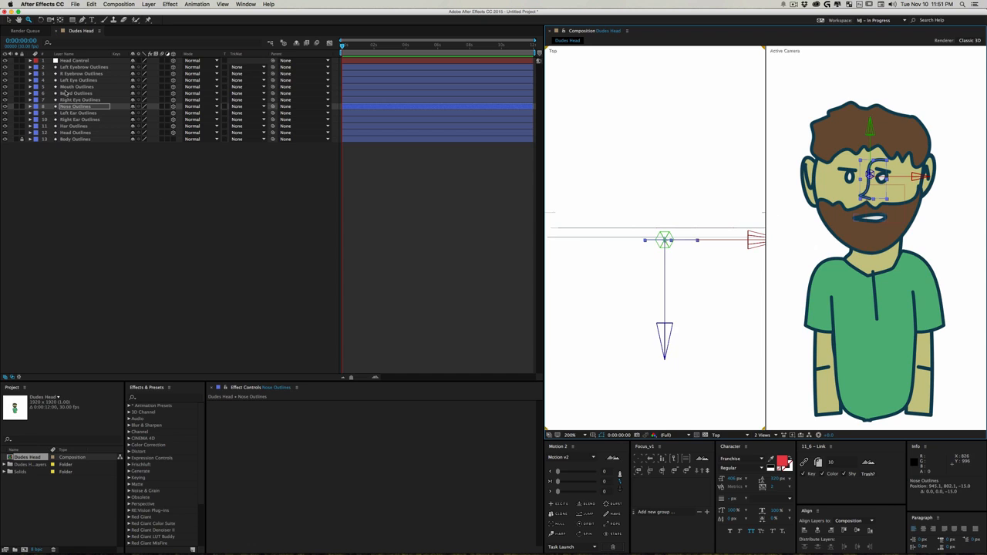
left_click(78, 100)
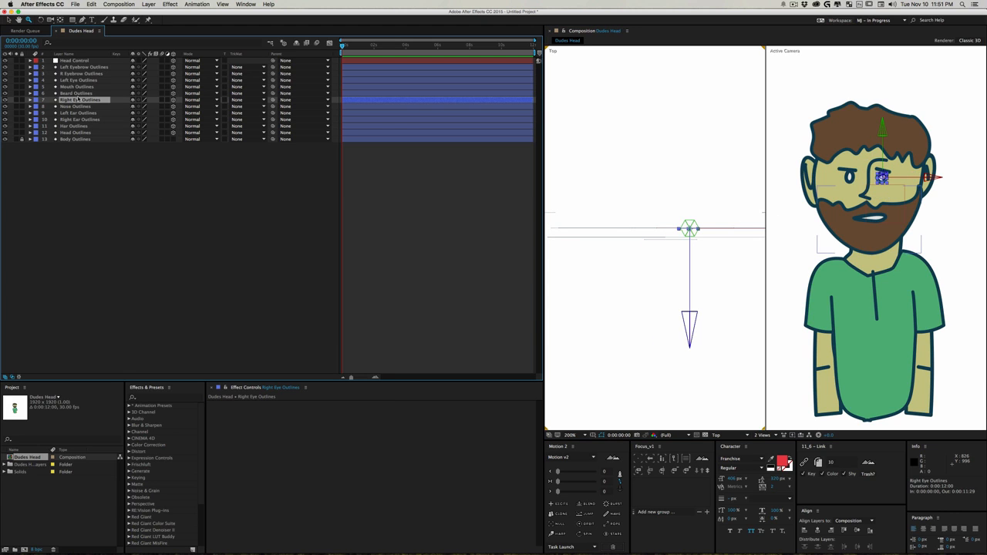
left_click_drag(78, 100, 77, 85)
left_click(76, 67, "shift")
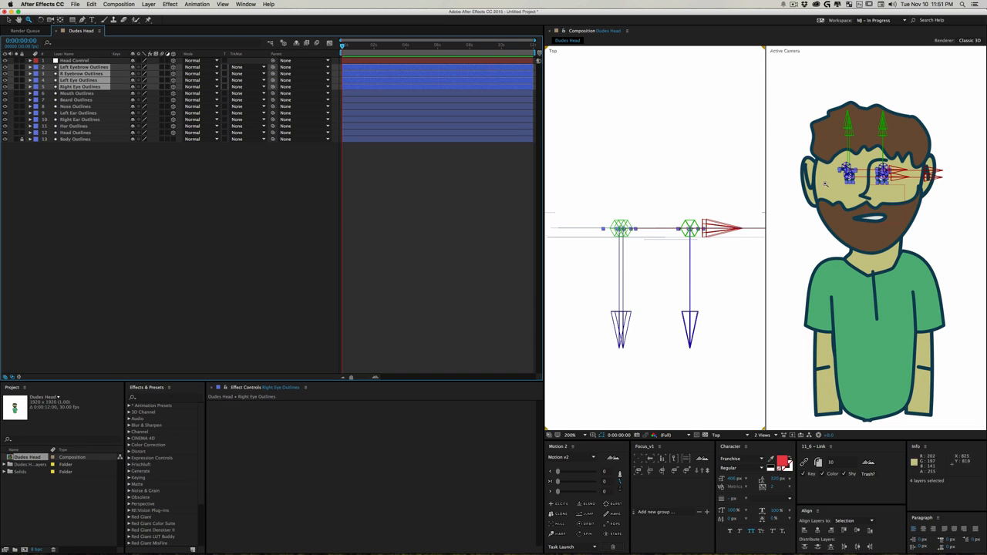
key("e")
key("v")
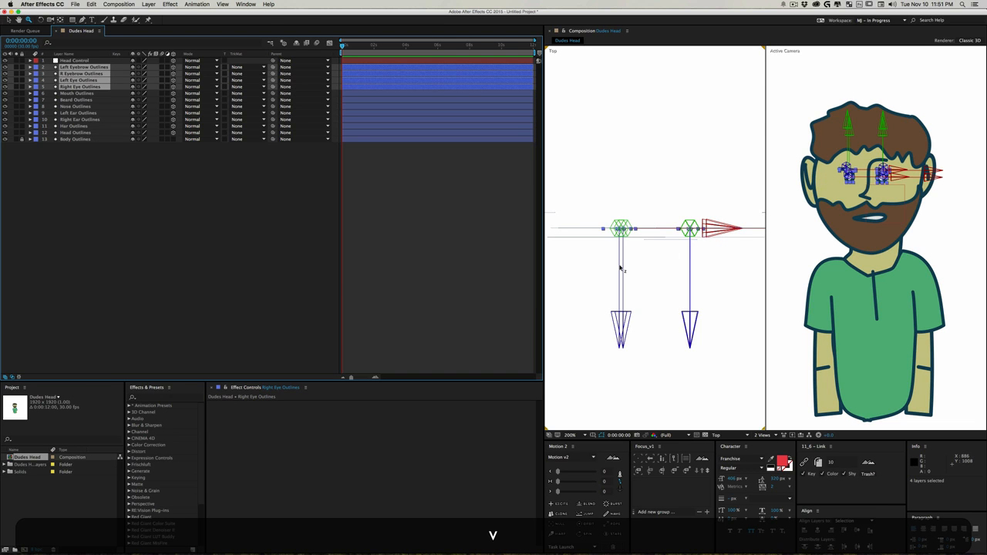
left_click_drag(619, 265, 615, 289)
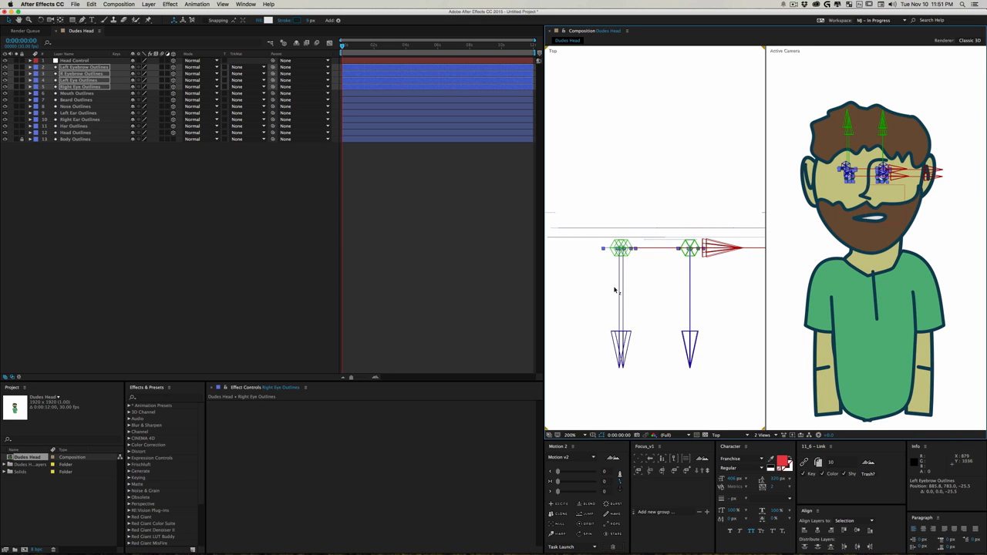
Step: Move the left and right eyebrow layers together forward to about Z -31.5 and nudge them slightly down
left_click(154, 172)
left_click(82, 72)
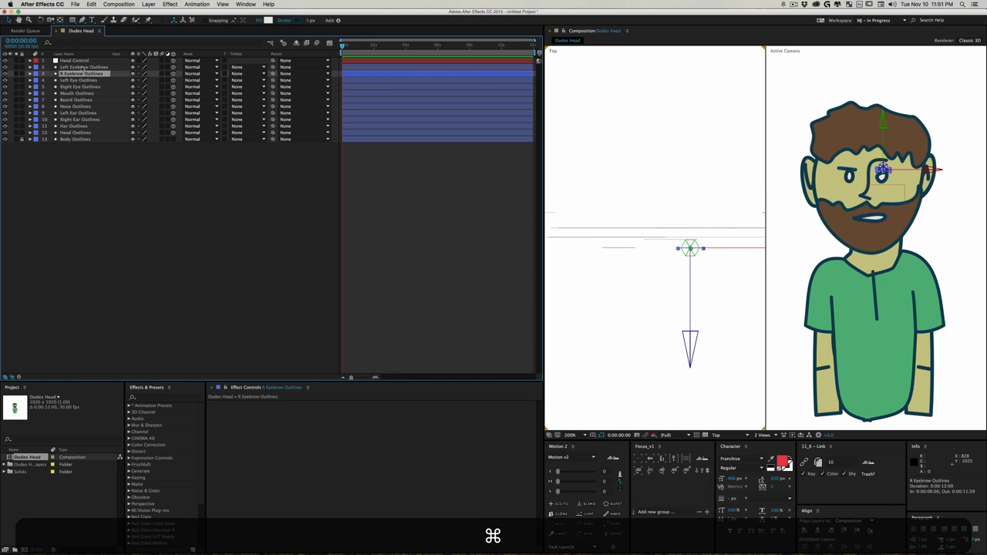
left_click(82, 67, "super")
key("super+e")
left_click(620, 293)
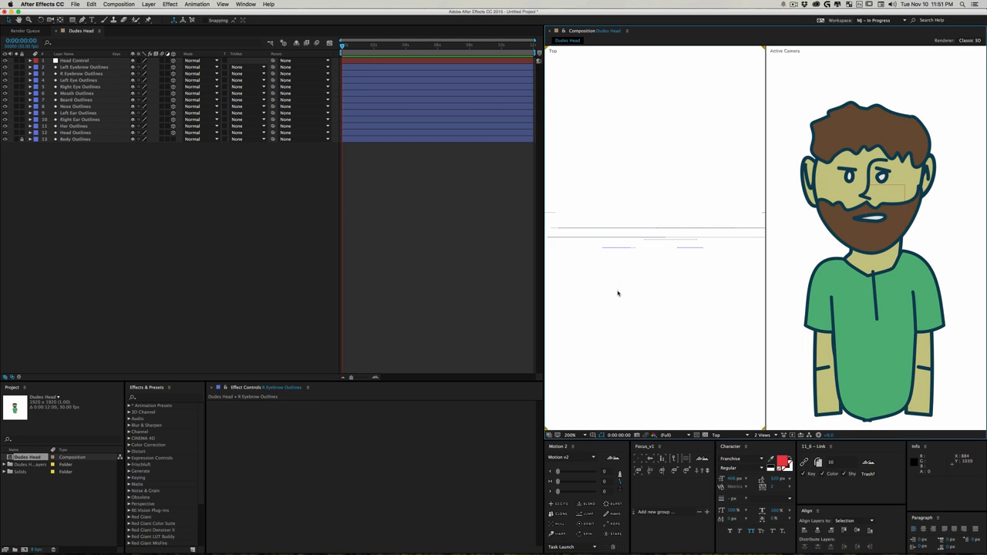
left_click(68, 74)
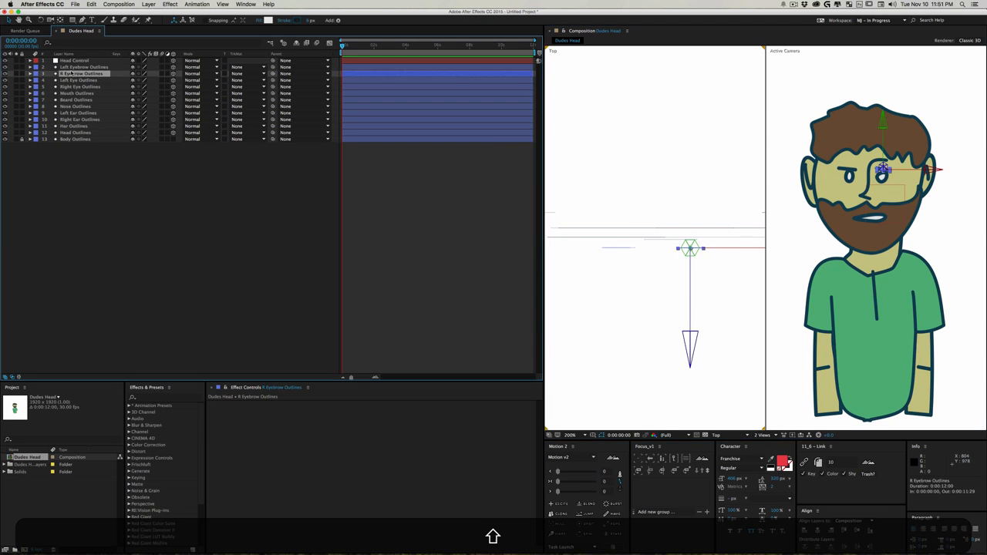
left_click(73, 67, "shift")
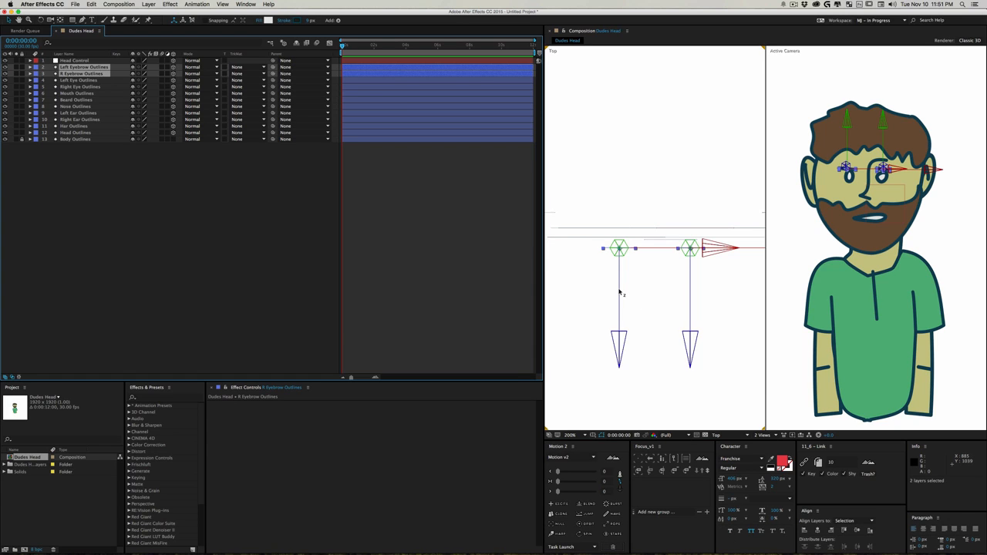
left_click_drag(619, 290, 616, 296)
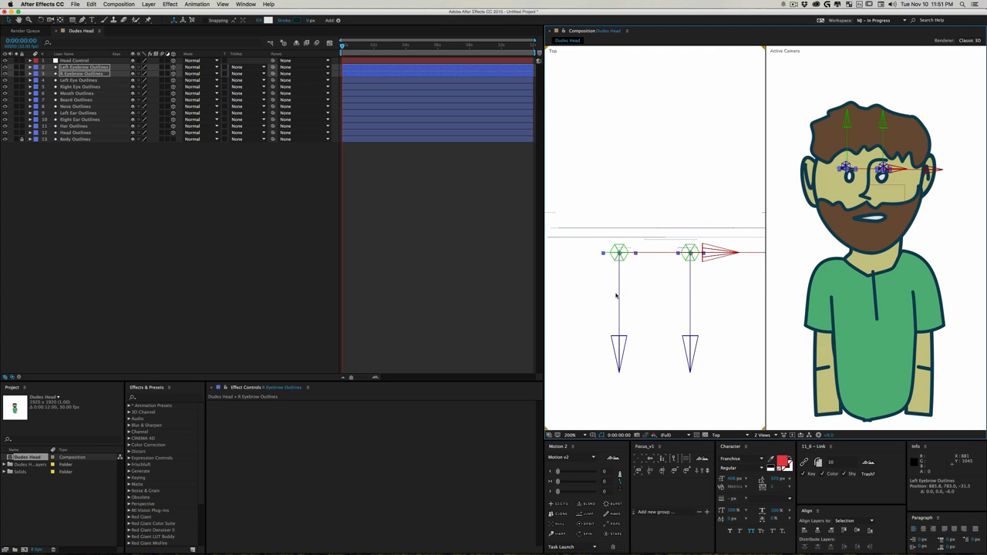
left_click(849, 147)
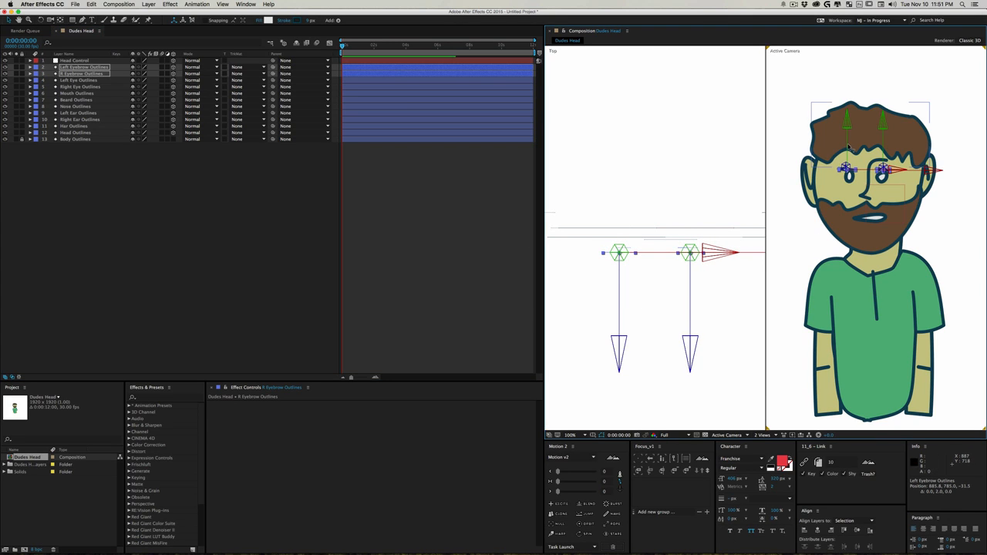
left_click(207, 214)
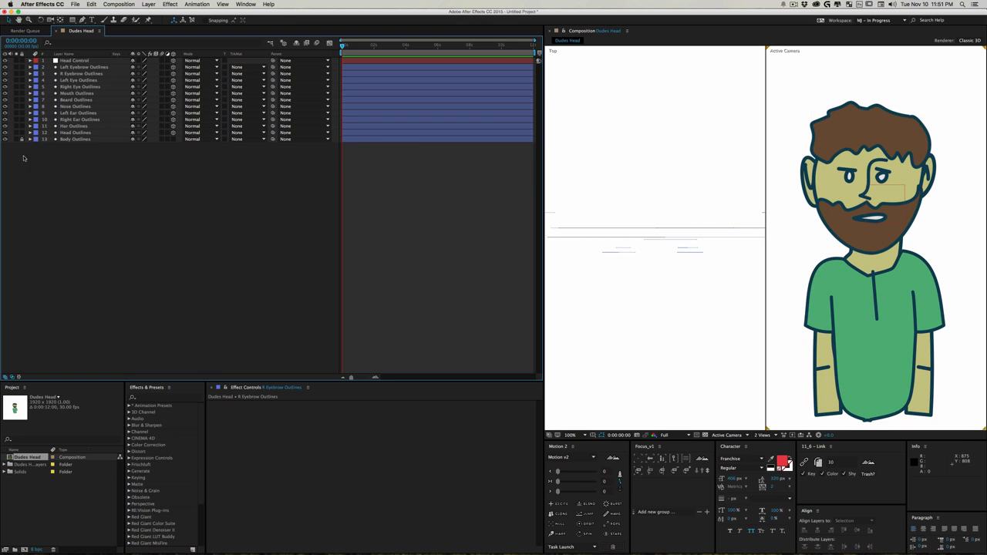
Step: Move the Mouth Outlines layer forward in front of the nose, to about Z -18.5
left_click(78, 93)
key("e")
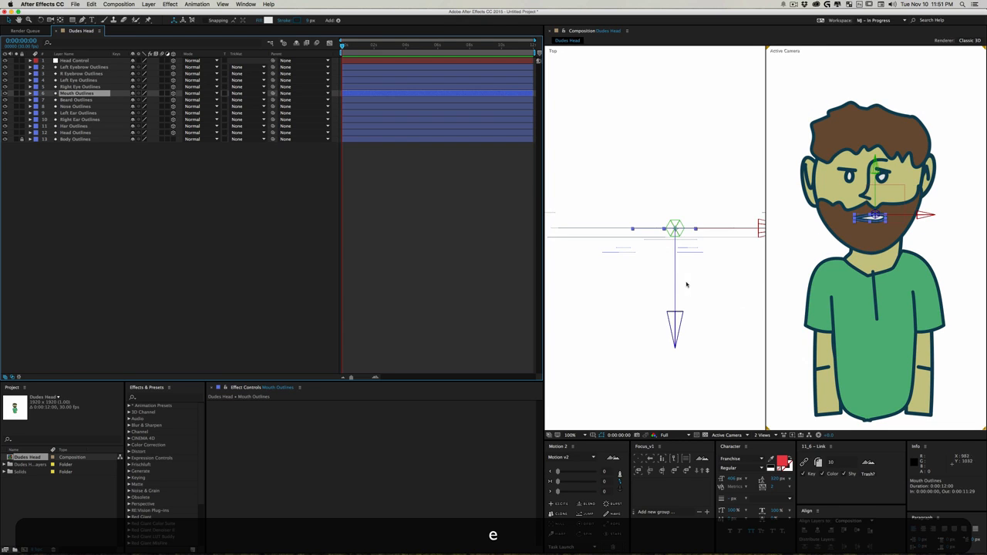
left_click_drag(675, 260, 672, 273)
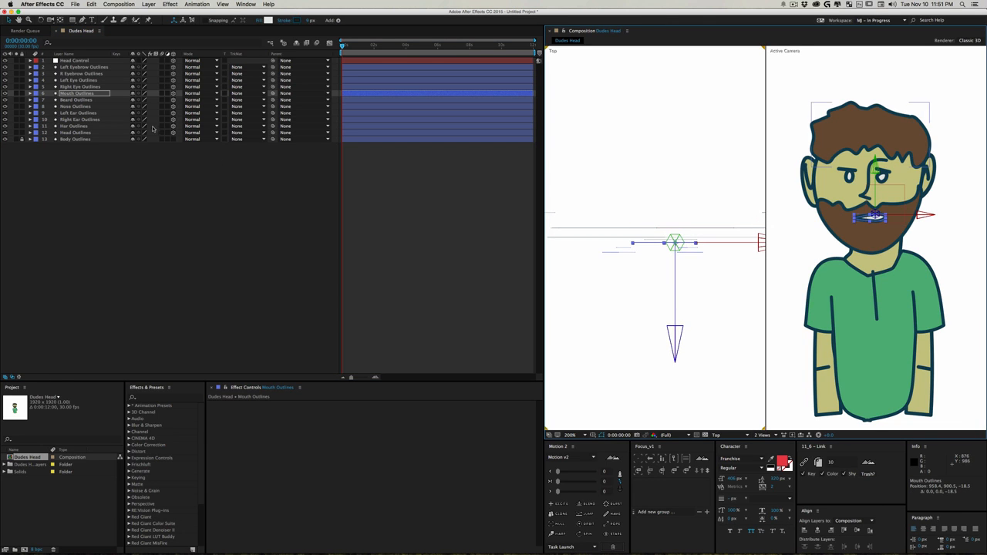
Step: Move the Beard Outlines layer forward to just behind the mouth, at about Z -16
left_click(74, 94)
left_click(74, 101)
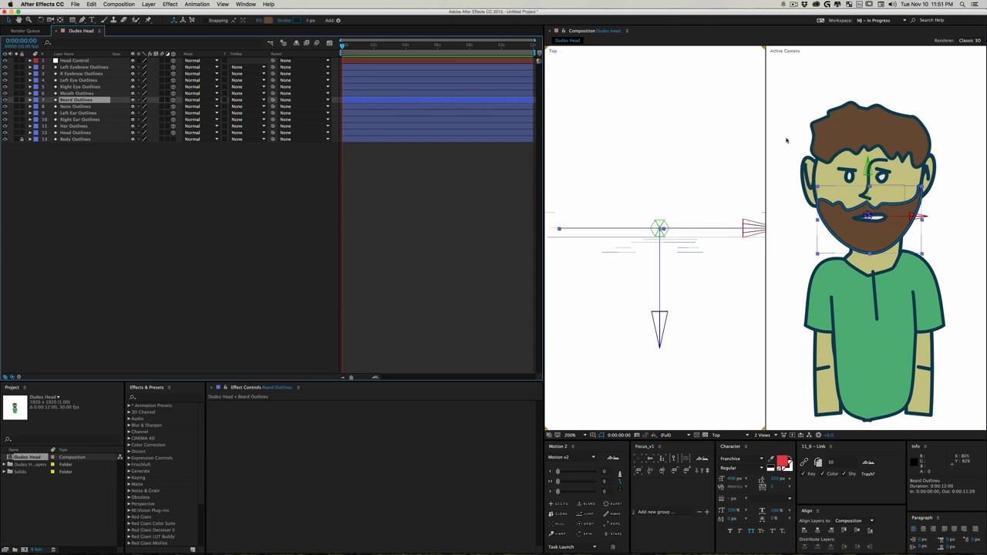
key("e")
left_click_drag(659, 285, 667, 304)
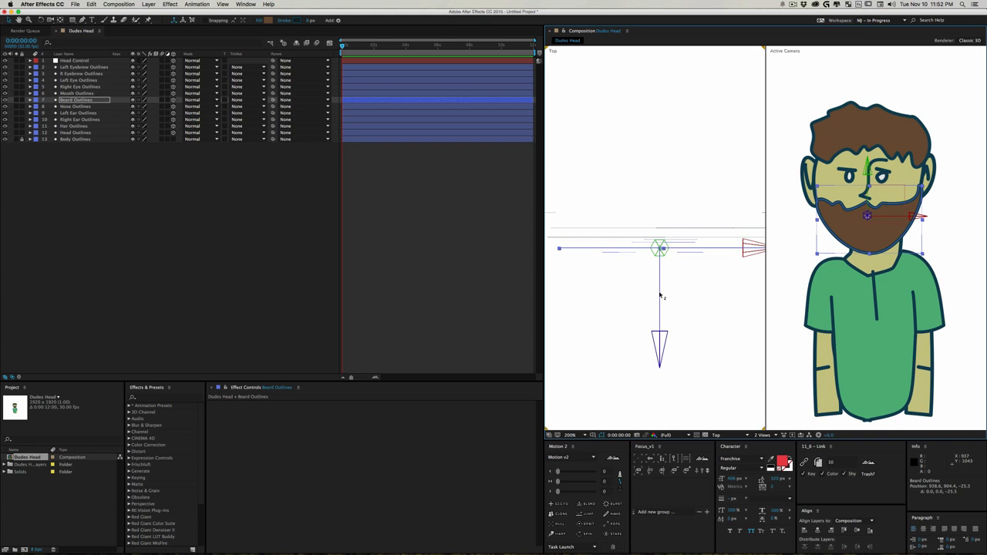
left_click_drag(660, 296, 663, 289)
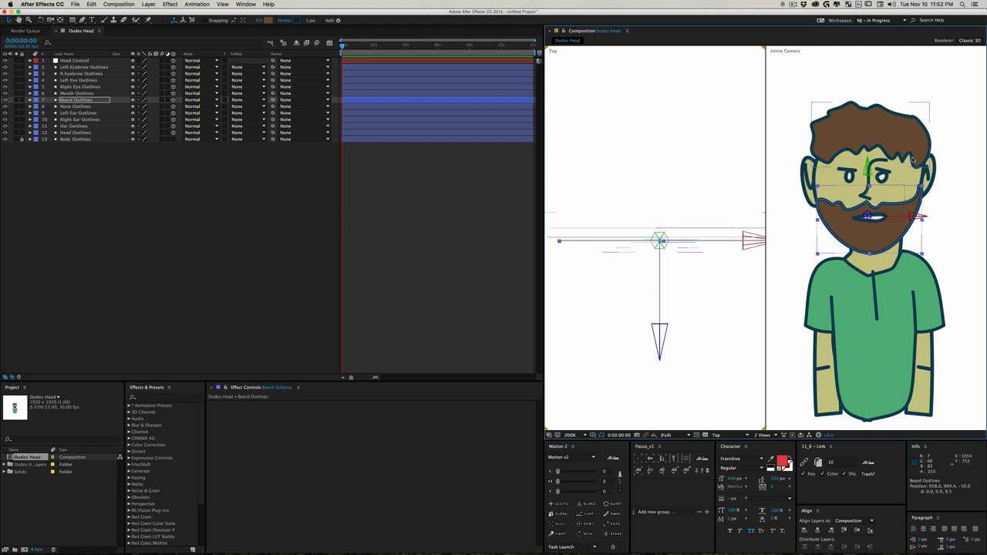
left_click(141, 188)
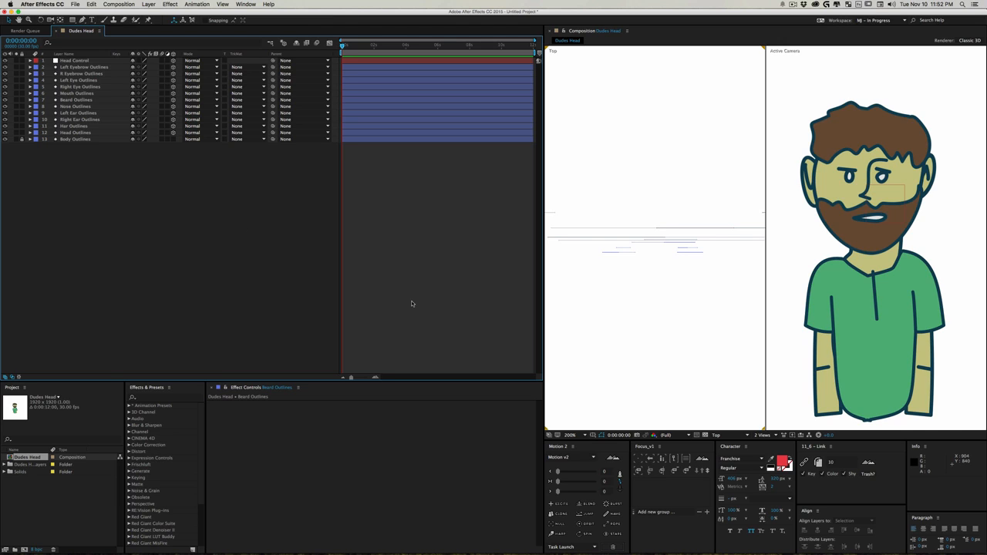
Step: Return the viewer layout to 1 View and reveal the rotation properties of the Head Control null
left_click(762, 435)
left_click(767, 440)
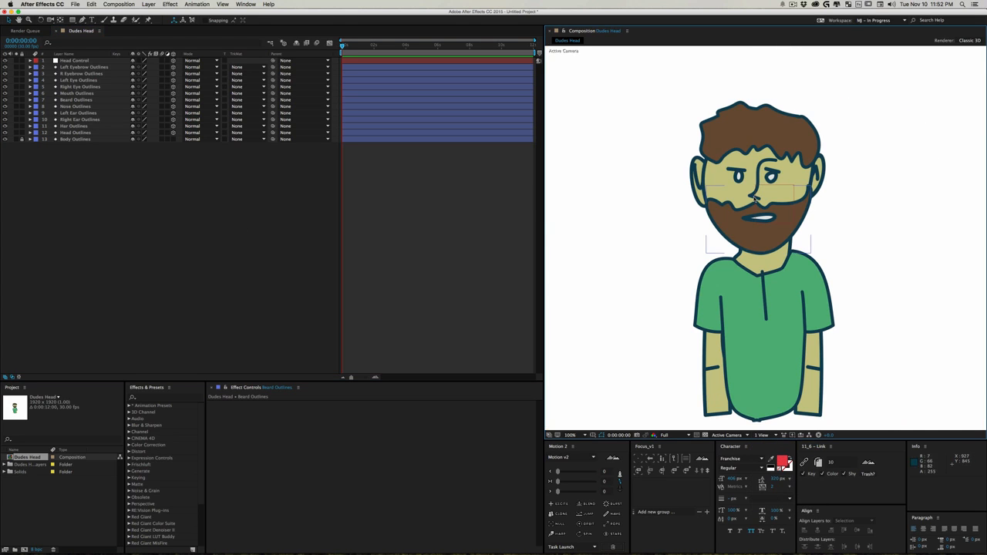
left_click(67, 61)
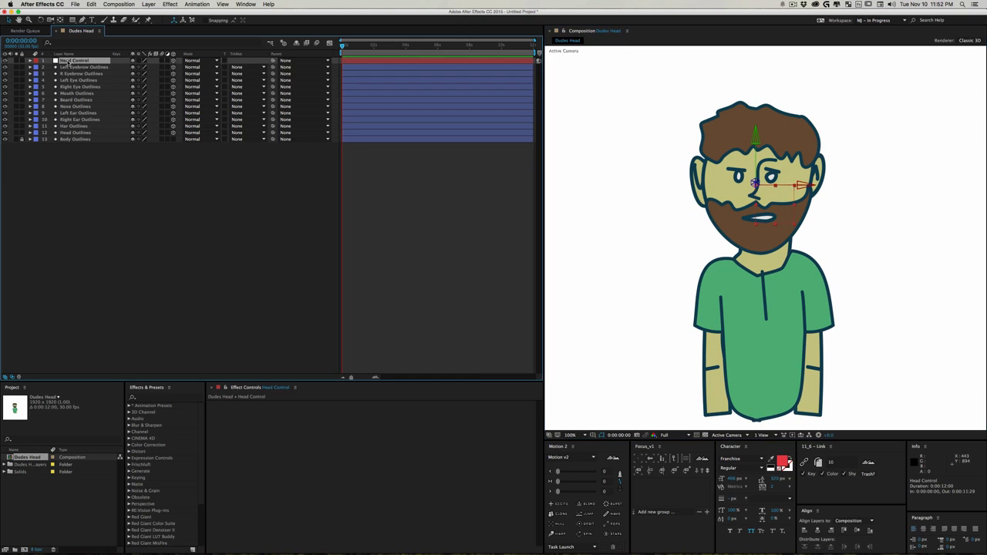
key("r")
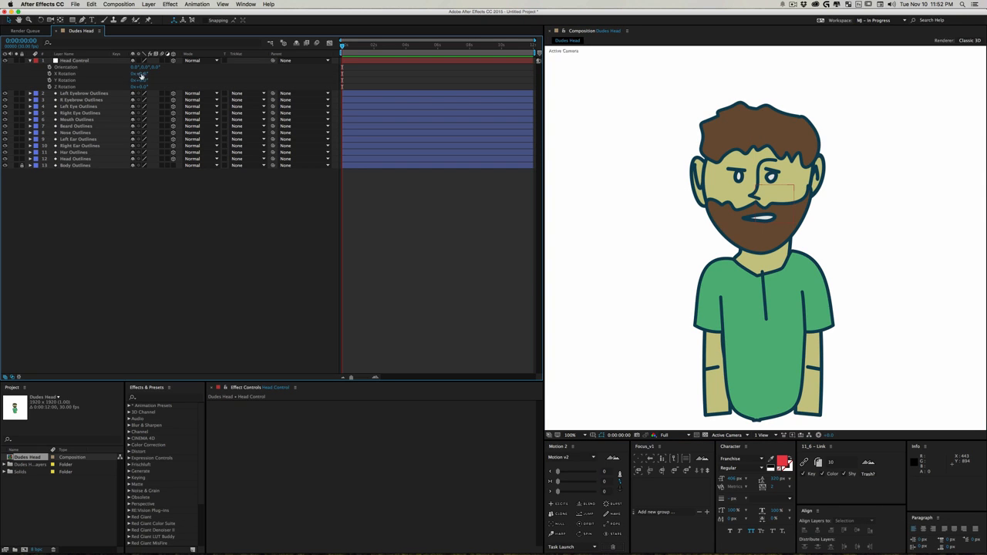
Step: Try changing the X Rotation of Head Control, and undo the change
left_click_drag(139, 73, 149, 77)
key("super+z")
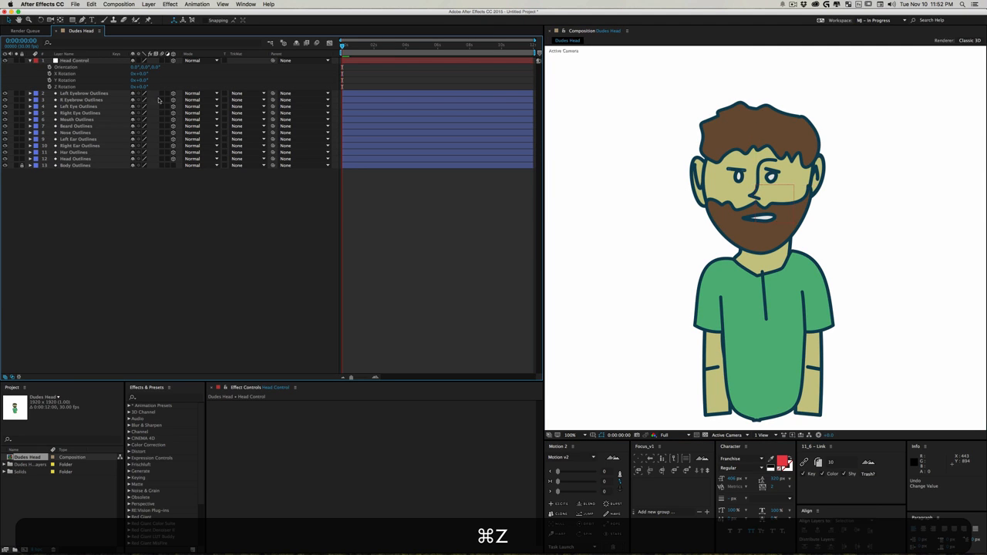
Step: Parent all the head outline layers, excluding the body, to Head Control and set the null's X Rotation to about -33°
left_click_drag(128, 198, 74, 93)
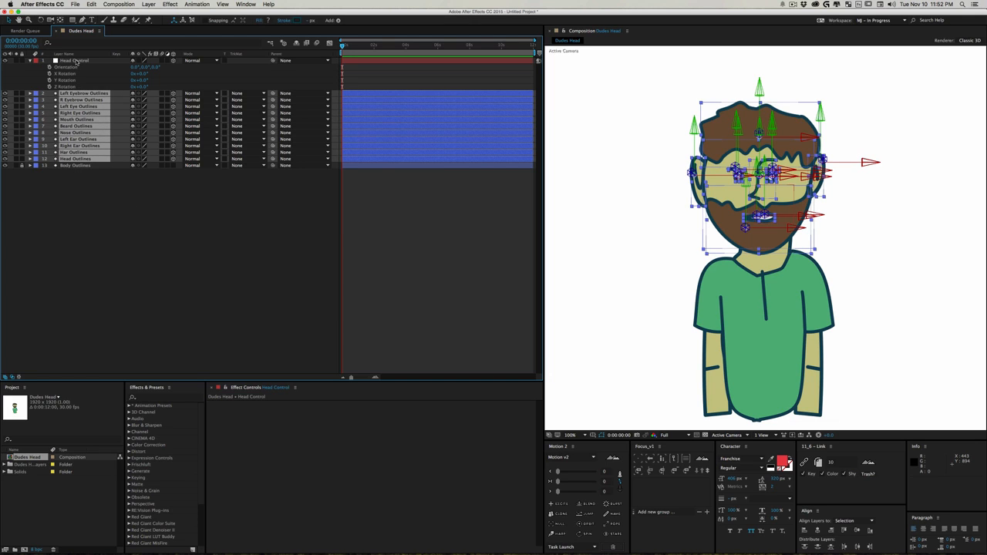
left_click_drag(273, 93, 70, 62)
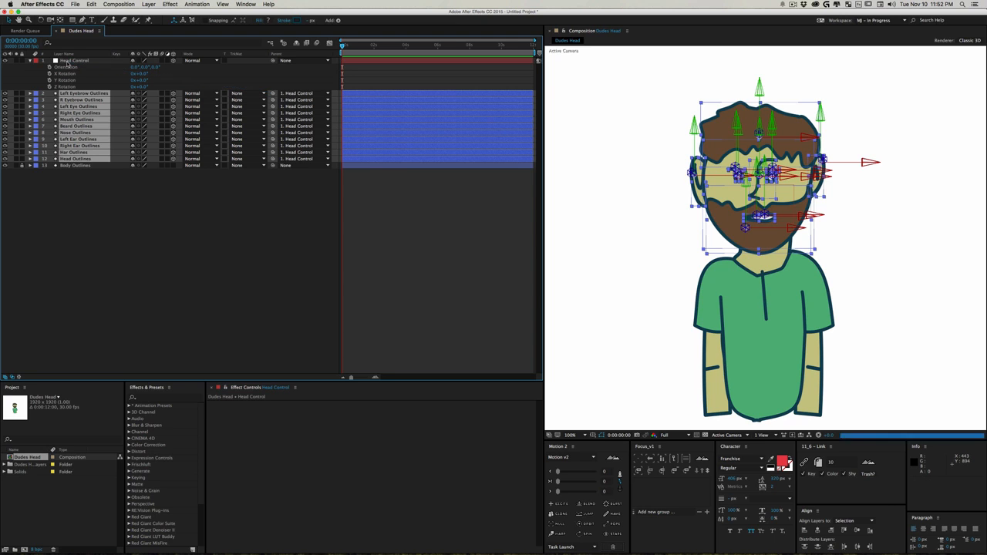
left_click(155, 215)
mouse_move(141, 74)
left_mouse_down()
mouse_move(174, 77)
mouse_move(126, 90)
mouse_move(184, 87)
mouse_move(154, 87)
left_mouse_up()
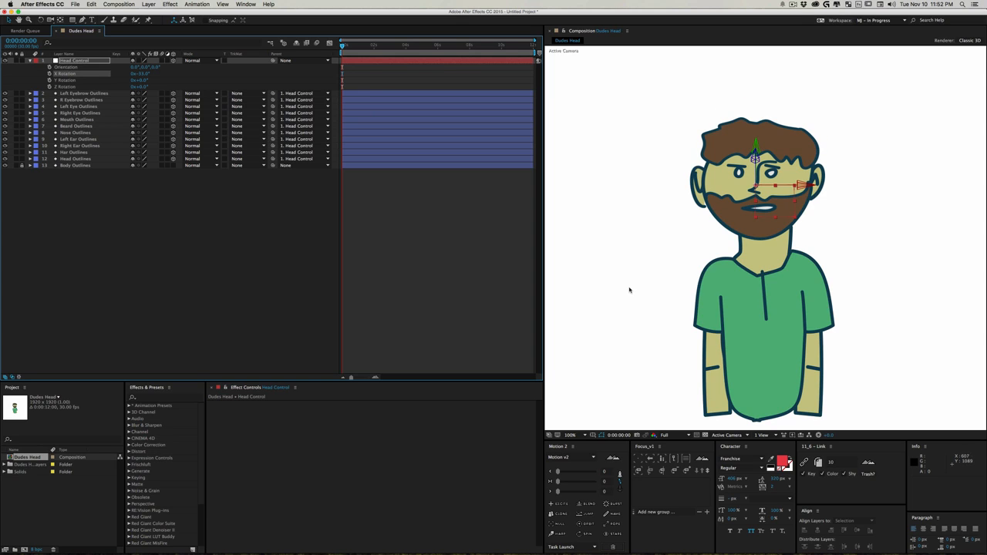
Step: Undo the Head Control X Rotation change and draw a square with a red stroke just above the character's hair
key("super+z")
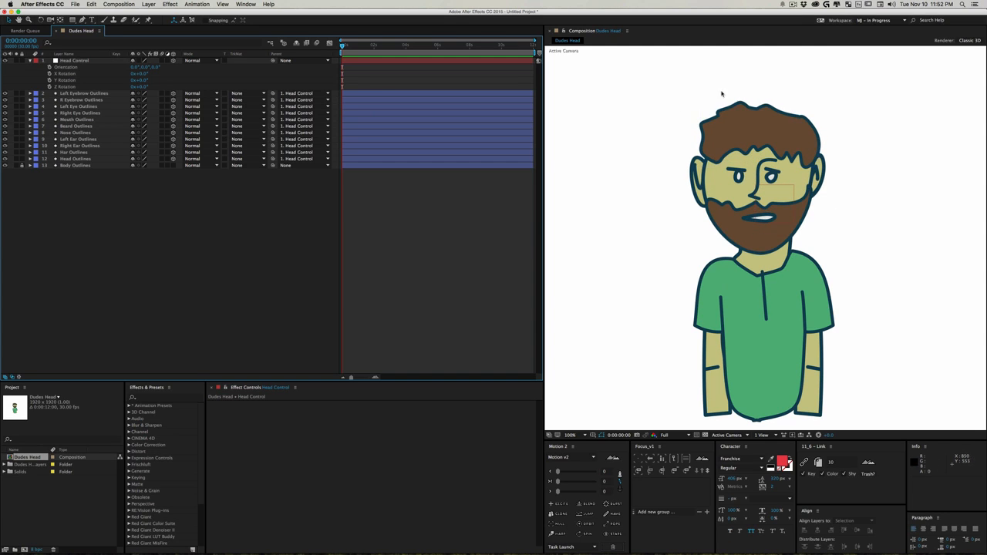
left_click_drag(821, 196, 825, 286)
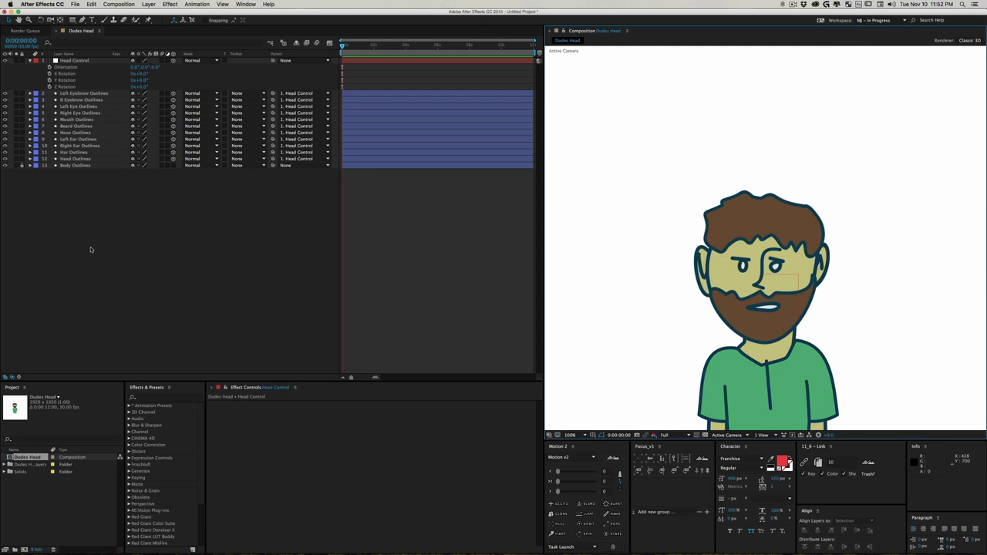
key("q")
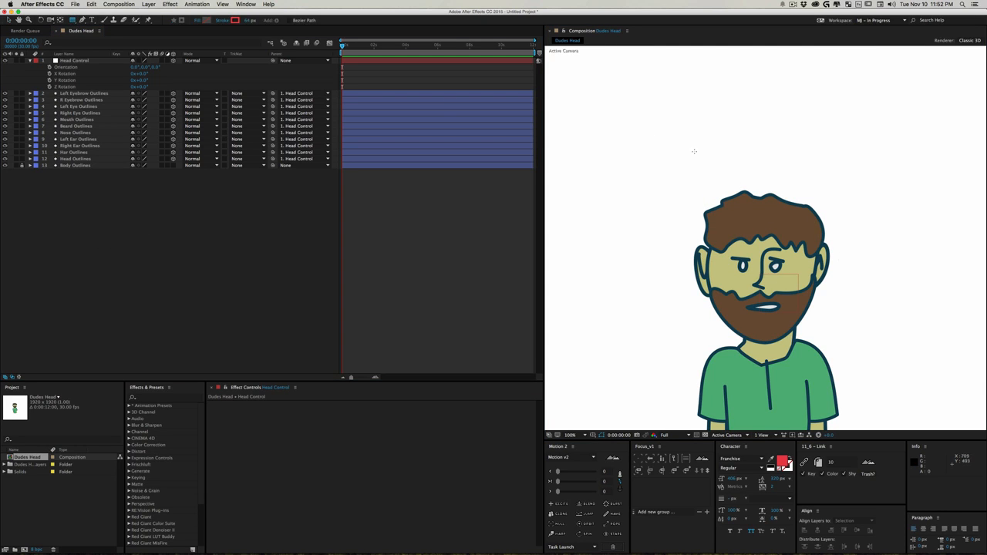
left_click_drag(709, 91, 810, 162)
key("shift+v")
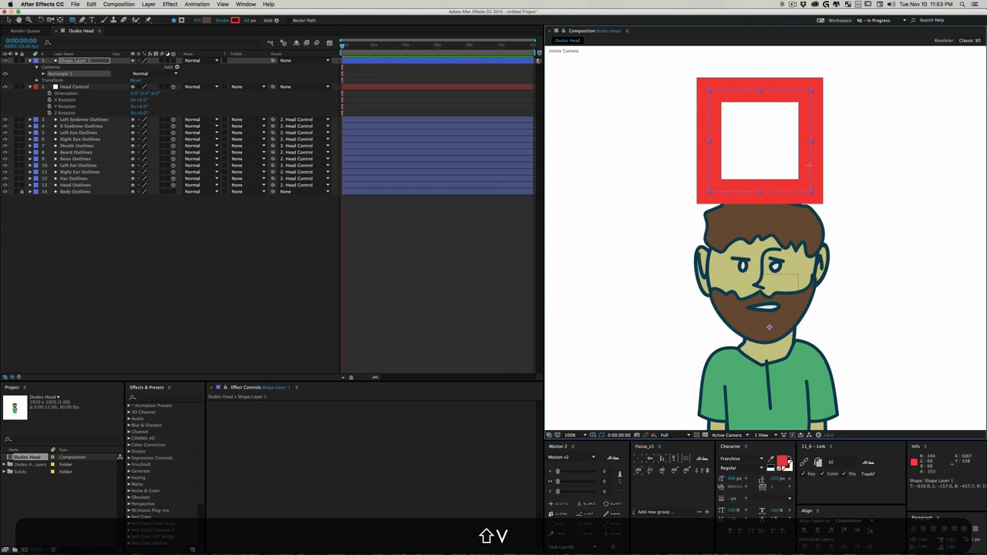
left_click_drag(761, 141, 761, 118)
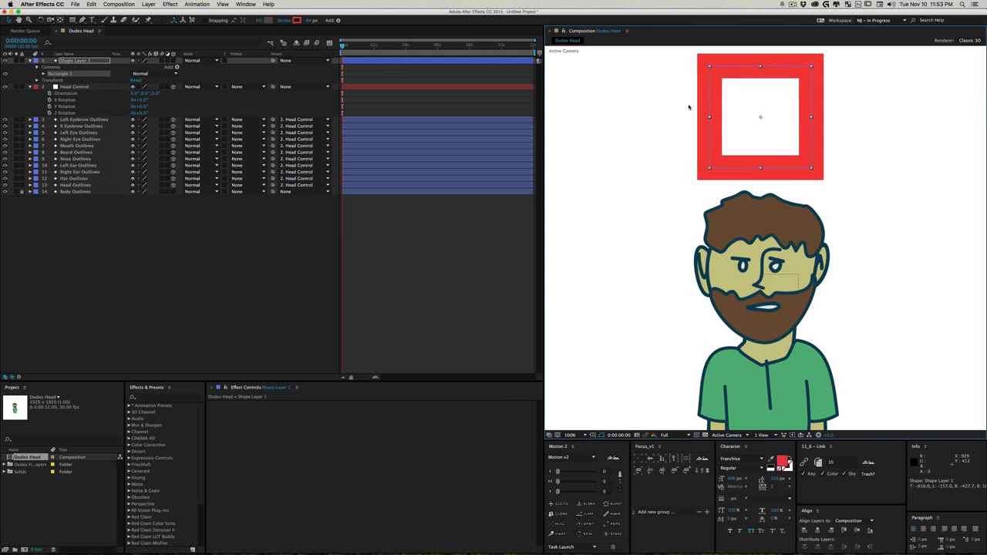
Step: Rename the square's shape layer as Grid and set its stroke width to 34 px
left_click(73, 62)
key("Return")
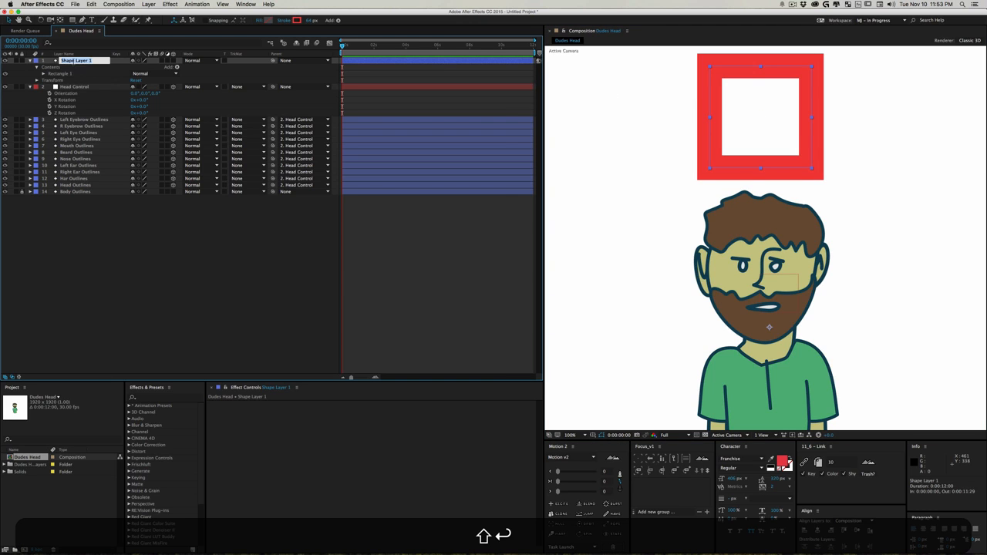
type("Grid")
key("Return")
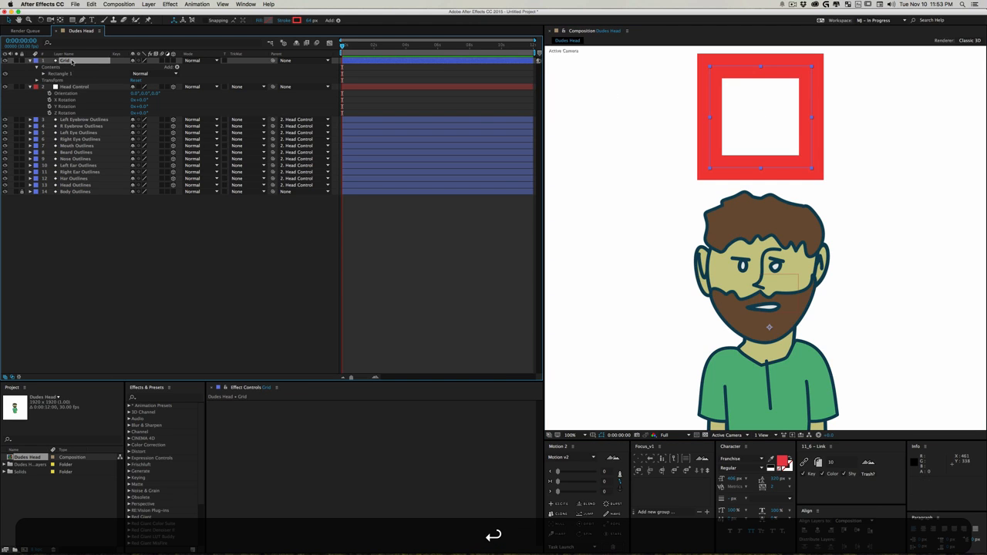
left_click_drag(310, 21, 297, 21)
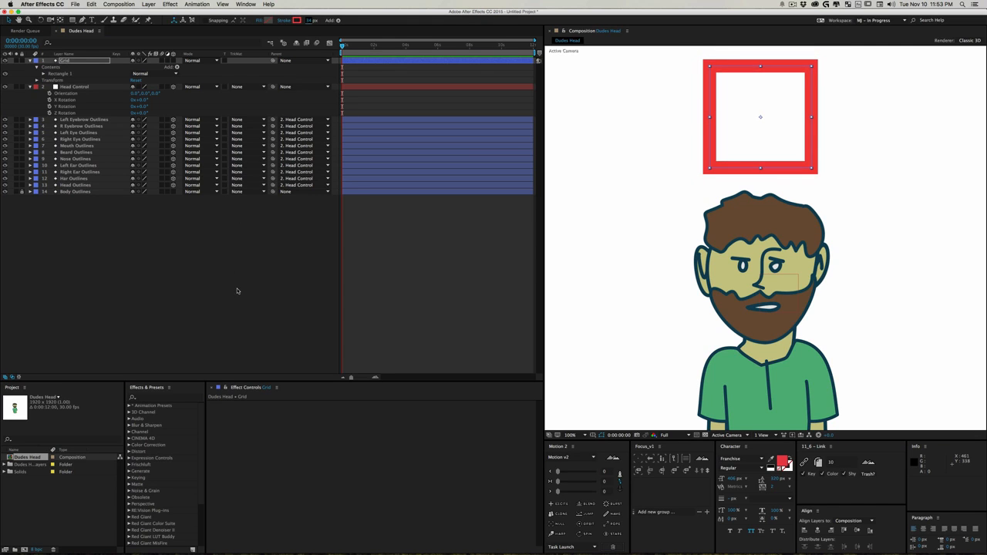
Step: Centre the Grid layer's anchor point on the square
left_click_drag(237, 289, 163, 180)
left_click(83, 67)
left_click(83, 61)
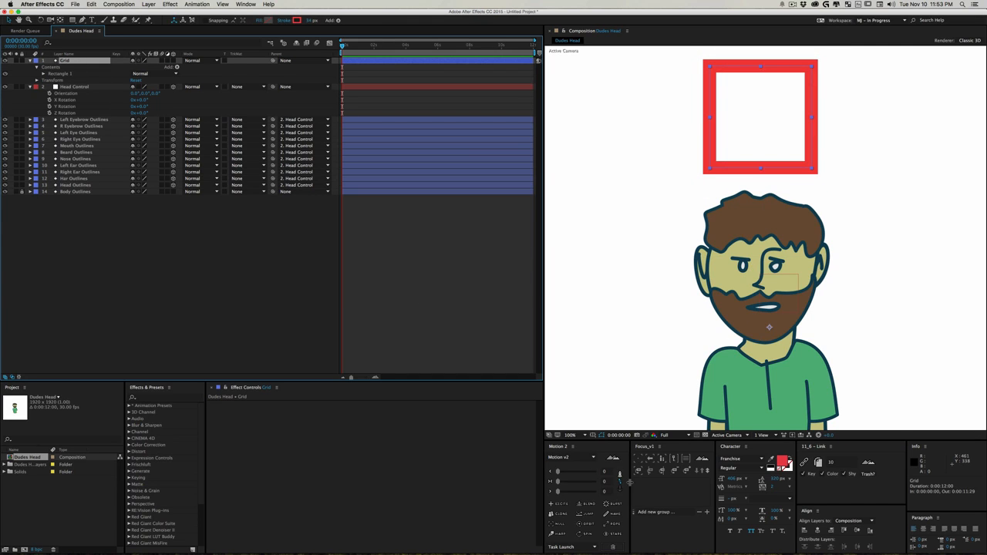
left_click(600, 482)
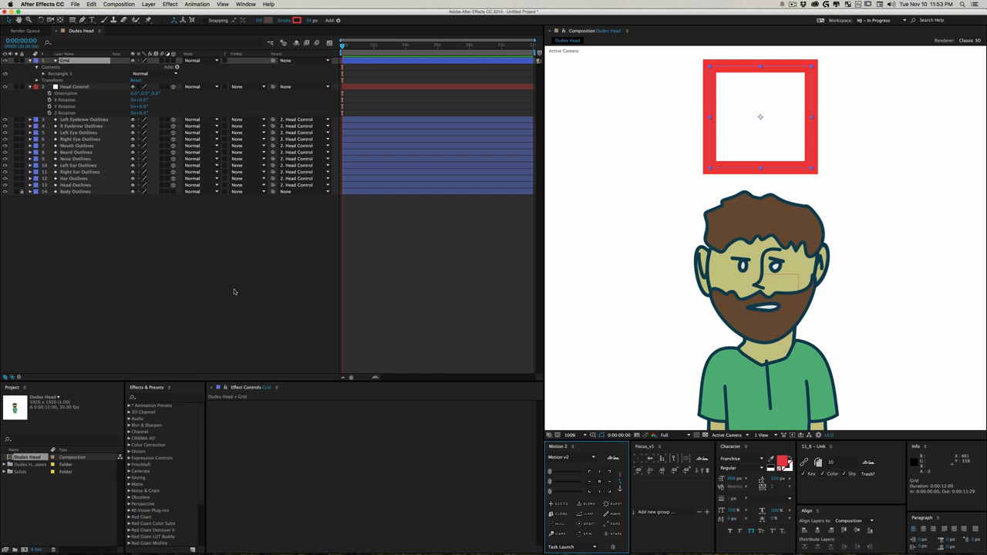
Step: Draw a small circle in the middle of the square as a new shape layer, with a 17 px red stroke
left_click(136, 248)
left_click(72, 19)
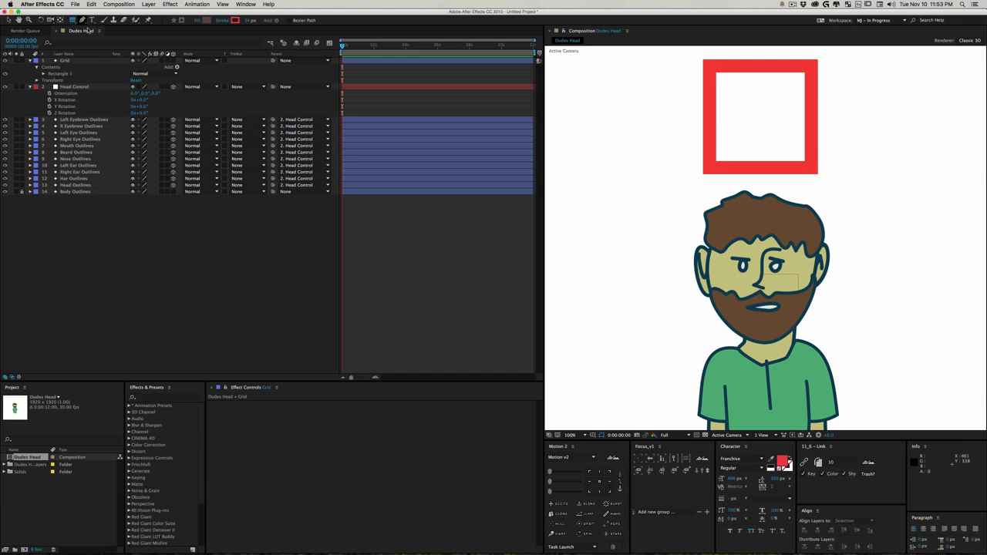
left_click_drag(74, 22, 98, 36)
left_click_drag(741, 97, 767, 123)
left_click_drag(248, 21, 241, 21)
key("v")
left_click_drag(759, 114, 759, 116)
Step: Align the circle and Grid layers to a common centre, relative to the selection
left_click(66, 61)
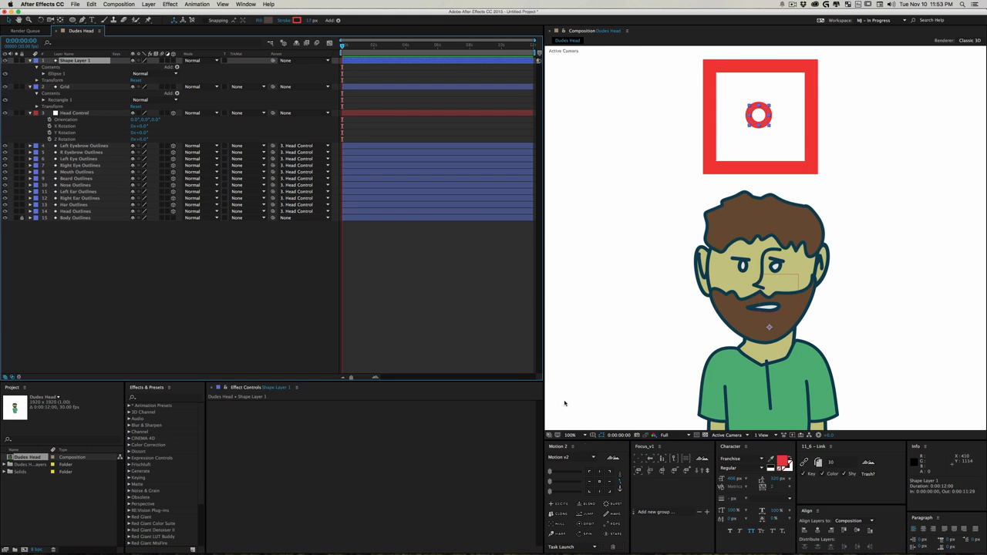
left_click(65, 87, "shift")
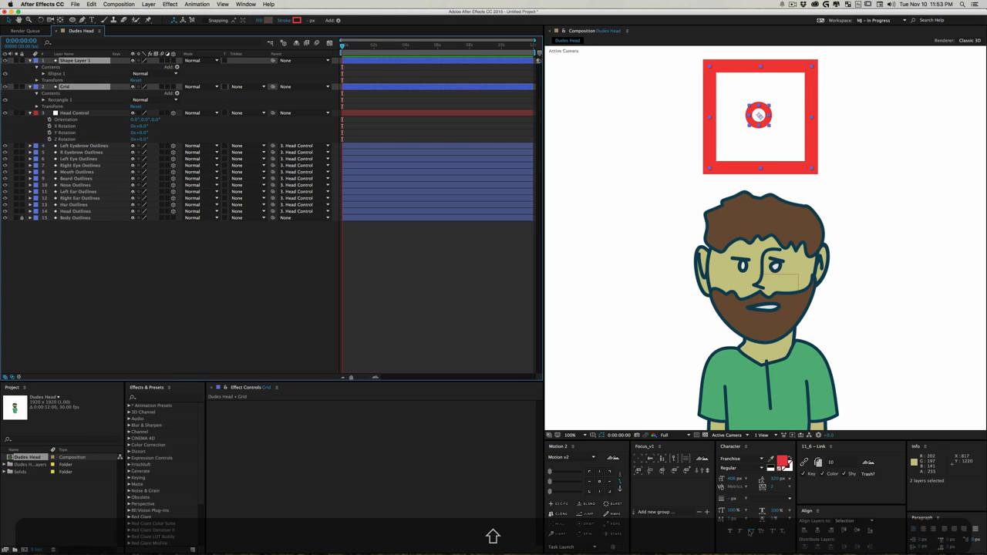
left_click(854, 531)
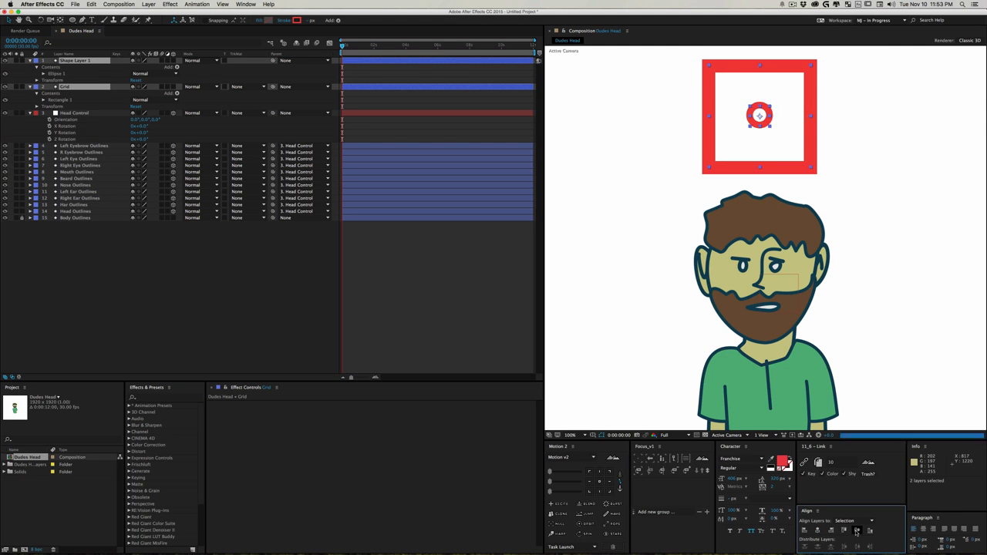
Step: Rename the circle's shape layer as BG Marker
left_click(275, 289)
left_click(67, 62)
key("Return")
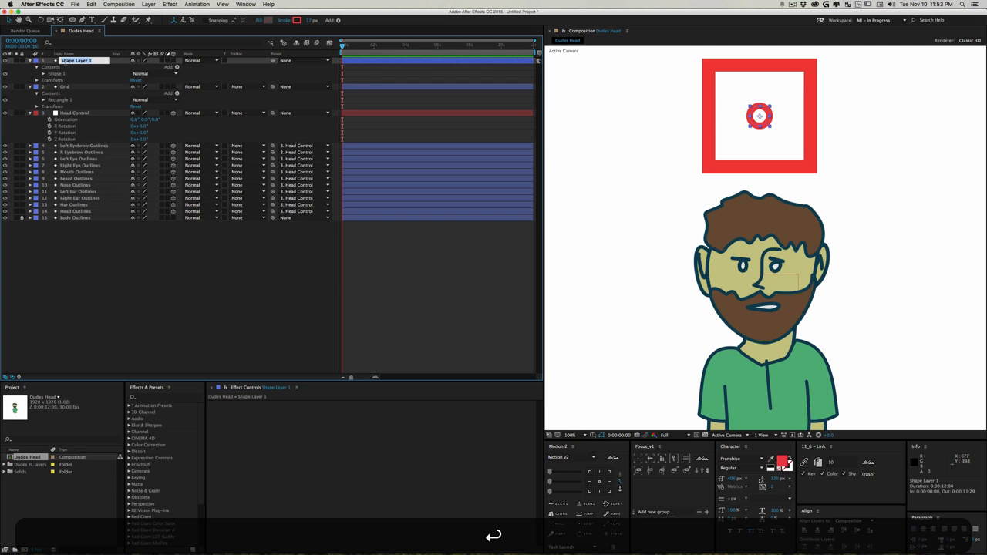
type("Base")
key("super+a")
type("BG")
key("shift+super+a")
type("B")
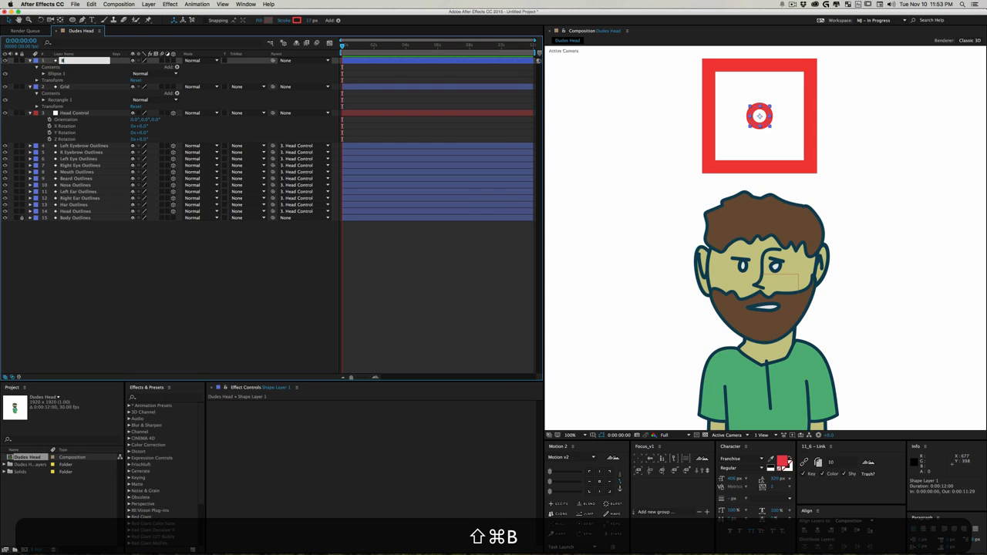
type("G Marker")
key("Return")
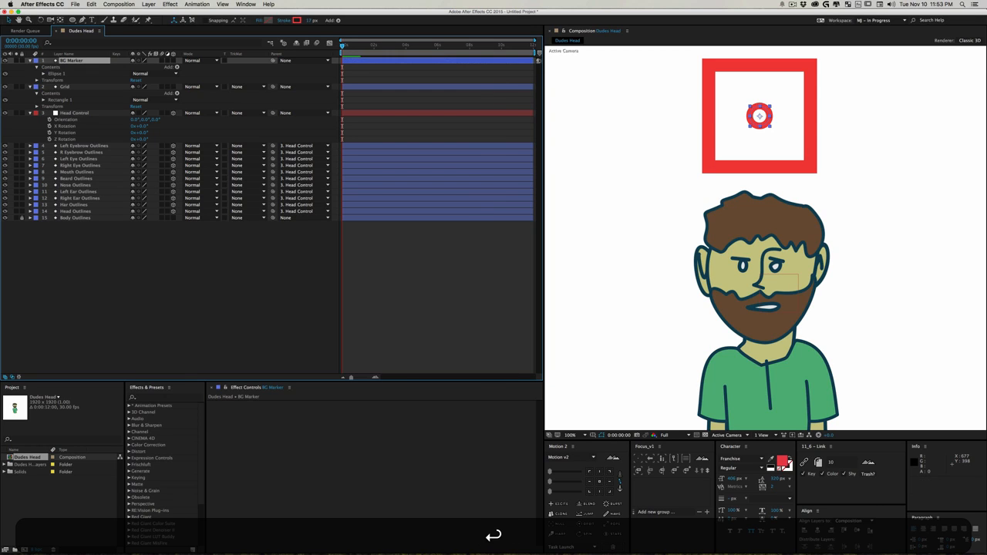
Step: Duplicate the BG Marker layer and rename the copy as Main Control
key("super+d")
key("Return")
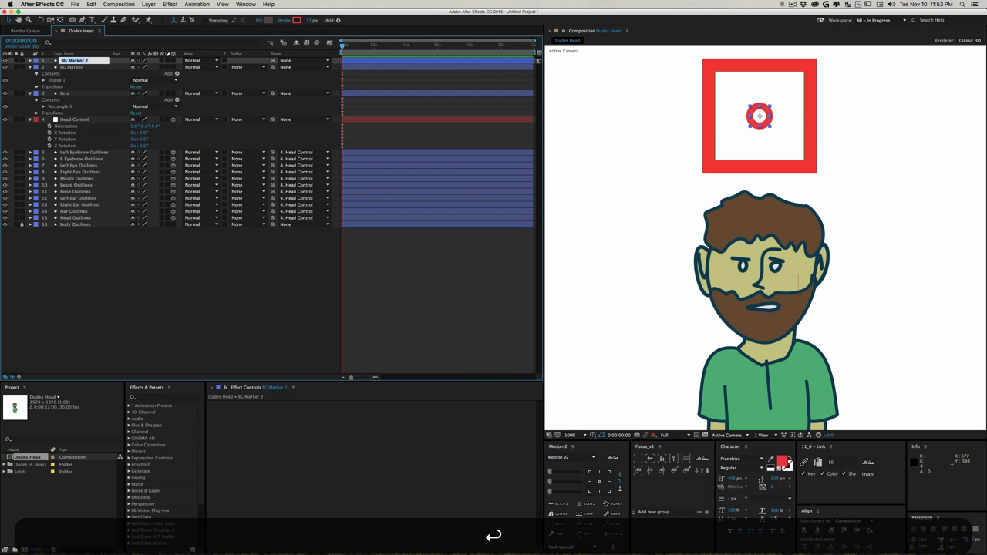
type("Main Control")
key("Return")
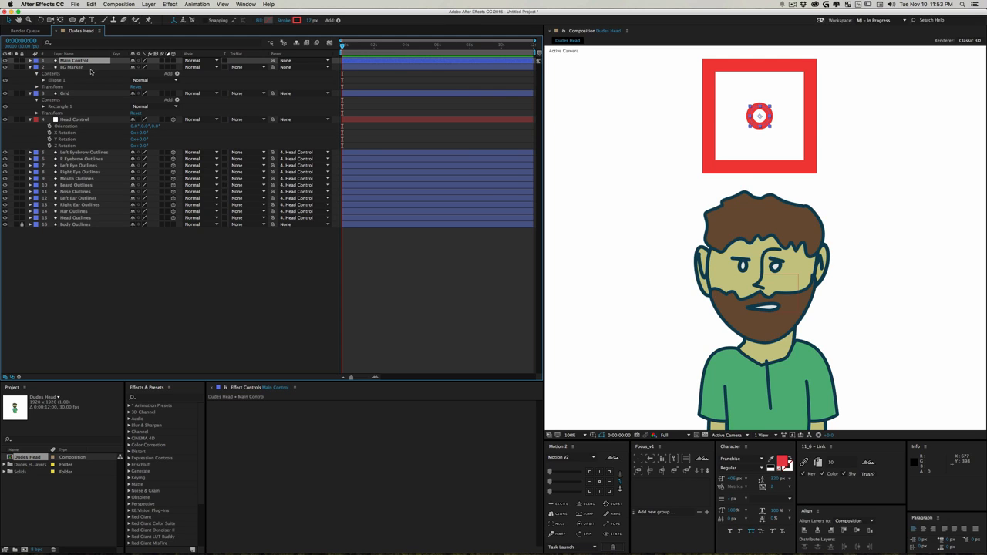
Step: Lower the BG Marker layer's opacity to about 78%
left_click(84, 67)
key("t")
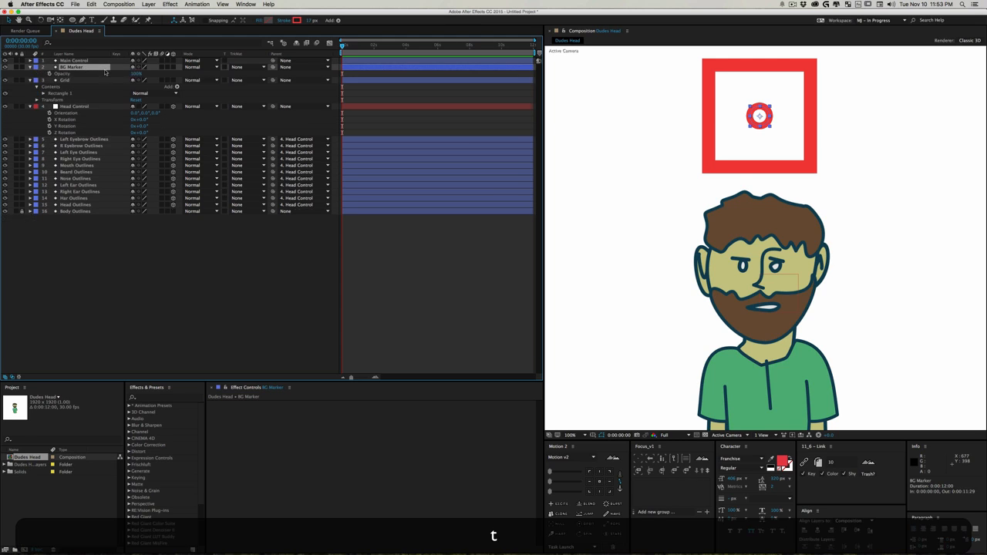
left_click_drag(132, 76, 124, 76)
Step: Try moving the Main Control circle diagonally off the marker, and undo the move
left_click(92, 61)
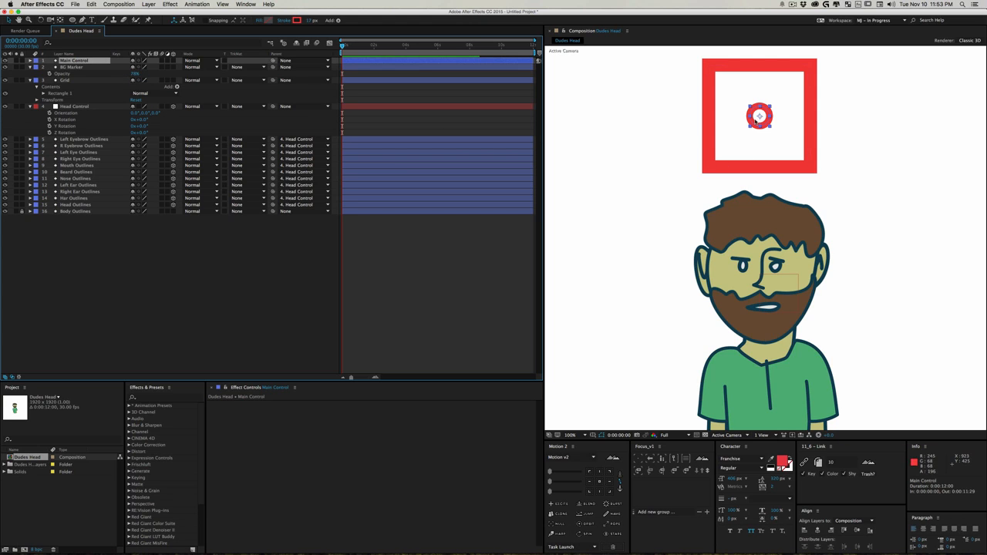
left_click_drag(760, 116, 772, 127)
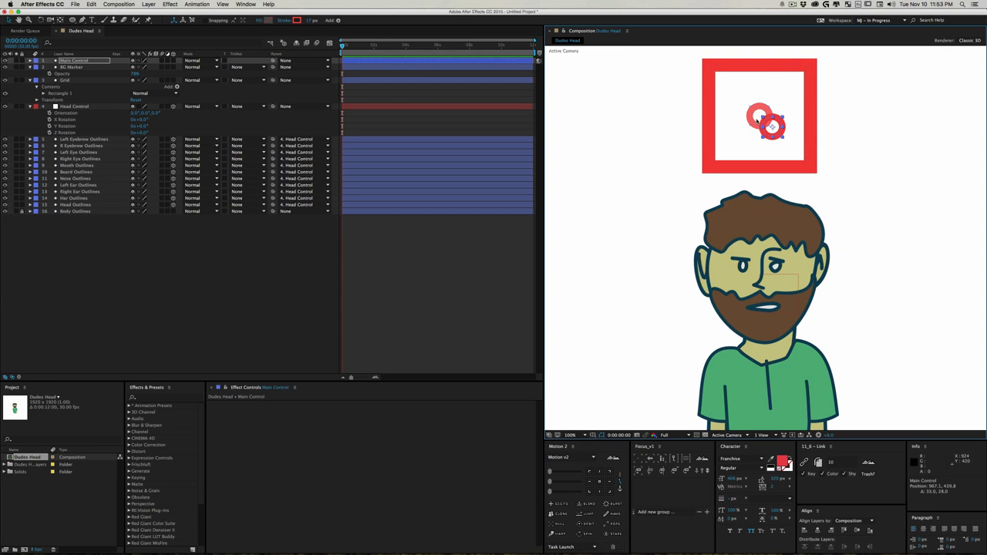
key("super+z")
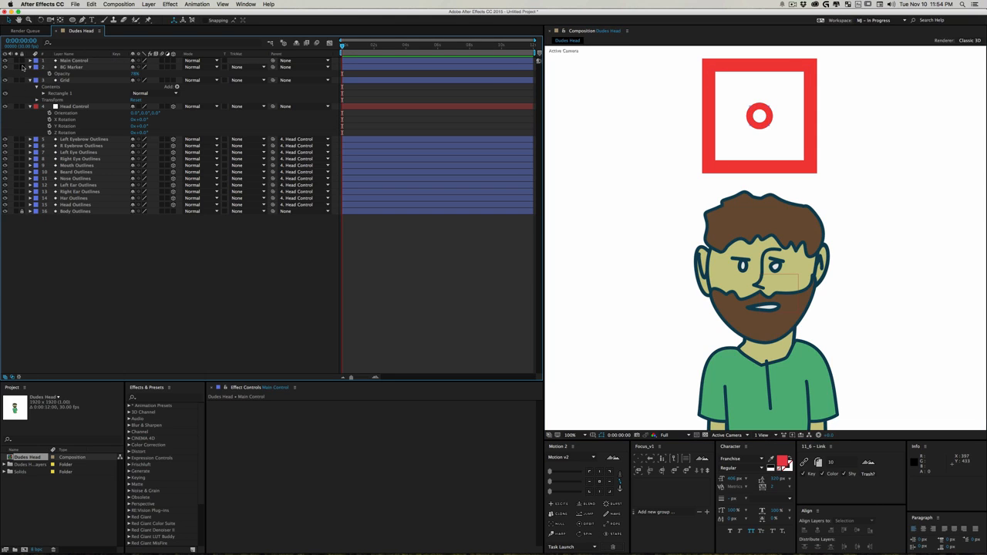
Step: Reveal the Position property of the BG Marker layer and lock the layer
left_click(62, 68)
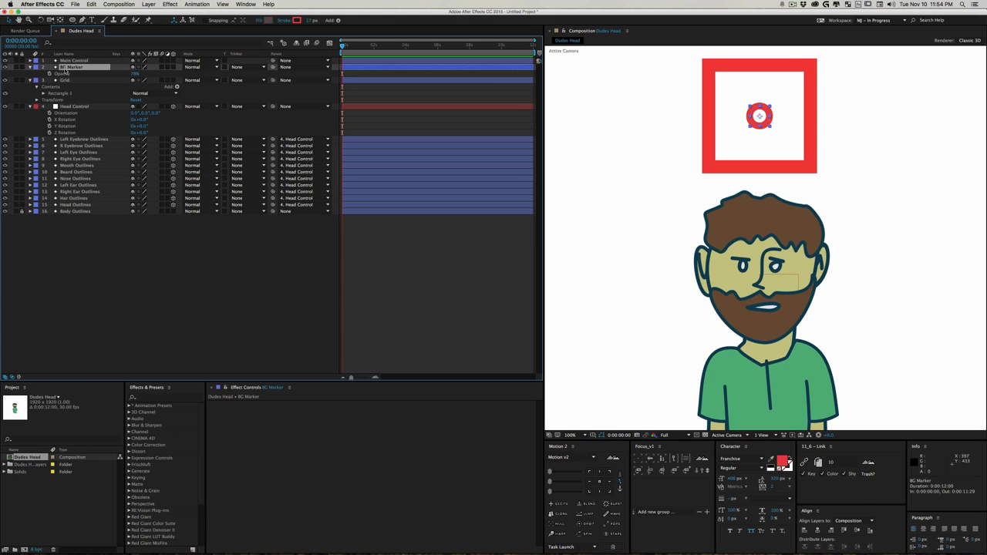
key("p")
left_click(159, 308)
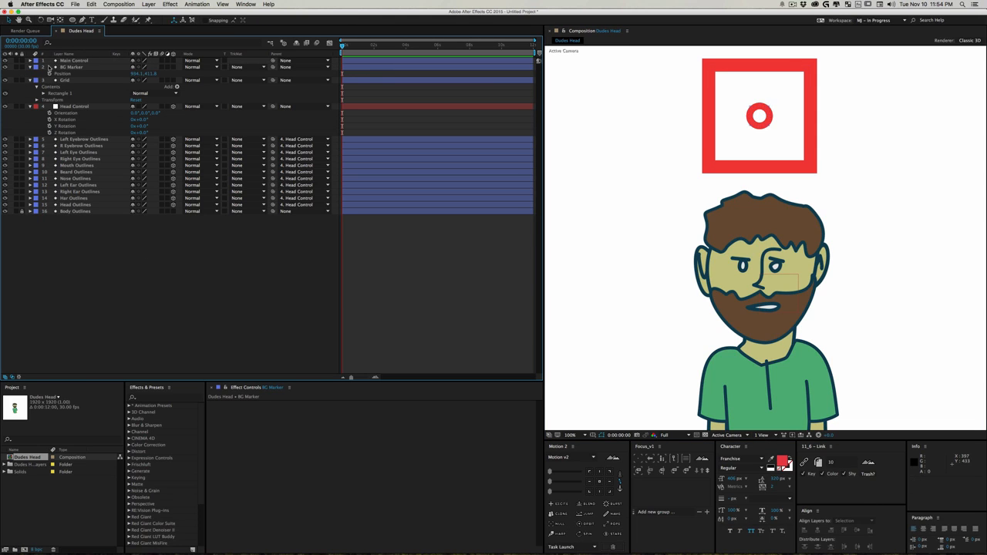
left_click(22, 67)
Step: Try moving the Main Control circle around inside the grid, and undo the moves back to the centre
left_click_drag(758, 116, 738, 107)
key("super+z")
key("super+z")
key("super+z")
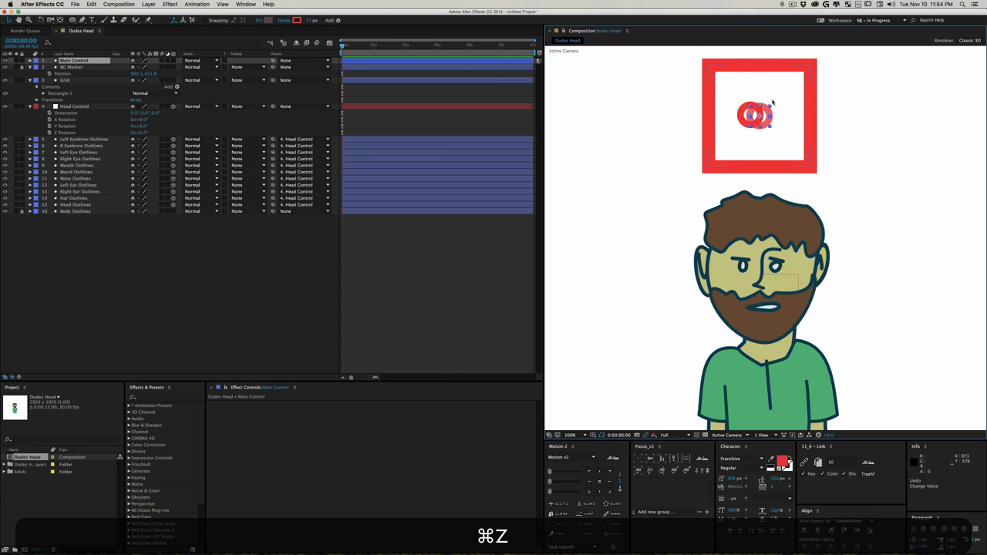
Step: Try changing the Y Rotation of Head Control, and undo the change
left_click(370, 282)
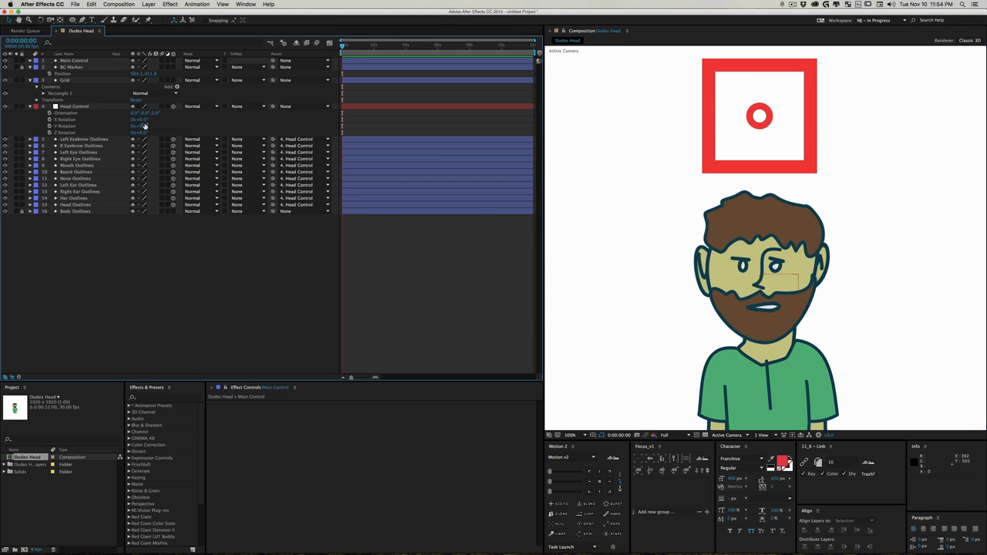
mouse_move(141, 126)
left_mouse_down()
mouse_move(123, 126)
mouse_move(155, 135)
left_mouse_up()
key("super+z")
Step: Apply a Slider Control effect to the Main Control layer and duplicate it twice to make three sliders
left_click(155, 398)
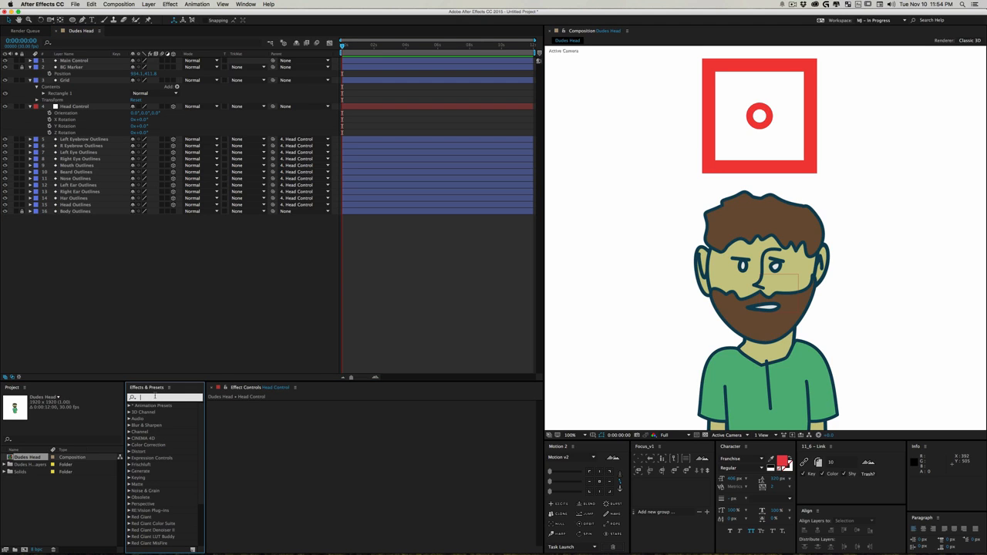
left_click(129, 458)
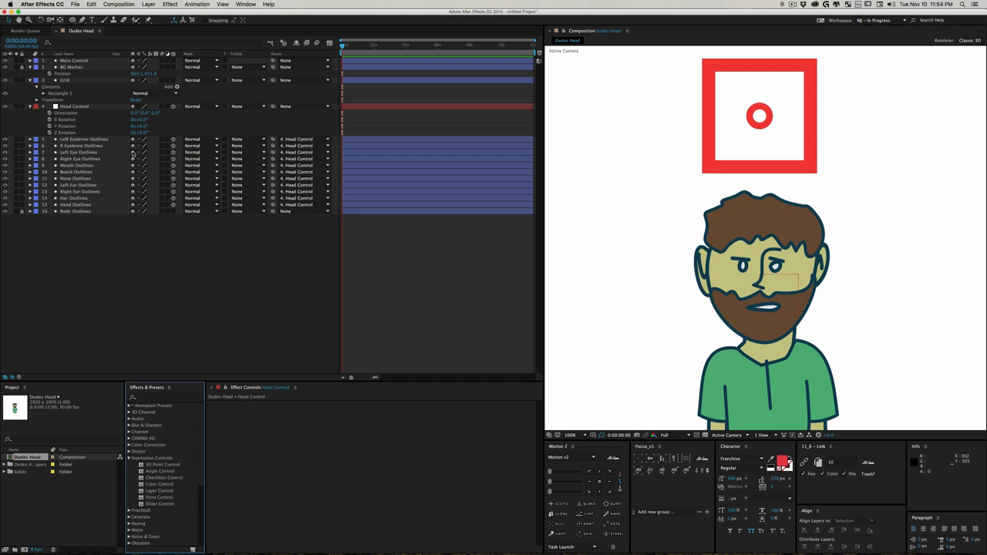
left_click(82, 61)
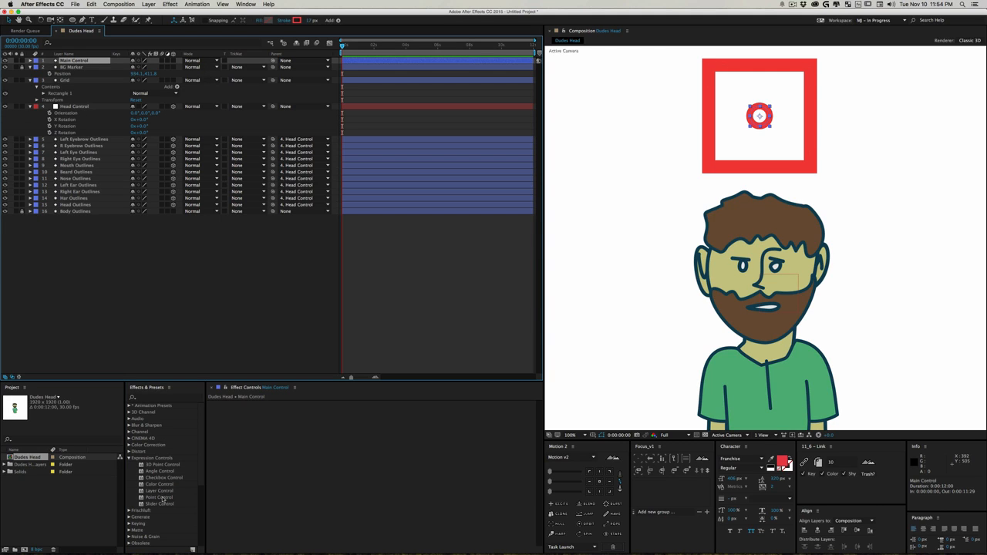
left_click_drag(158, 500, 253, 450)
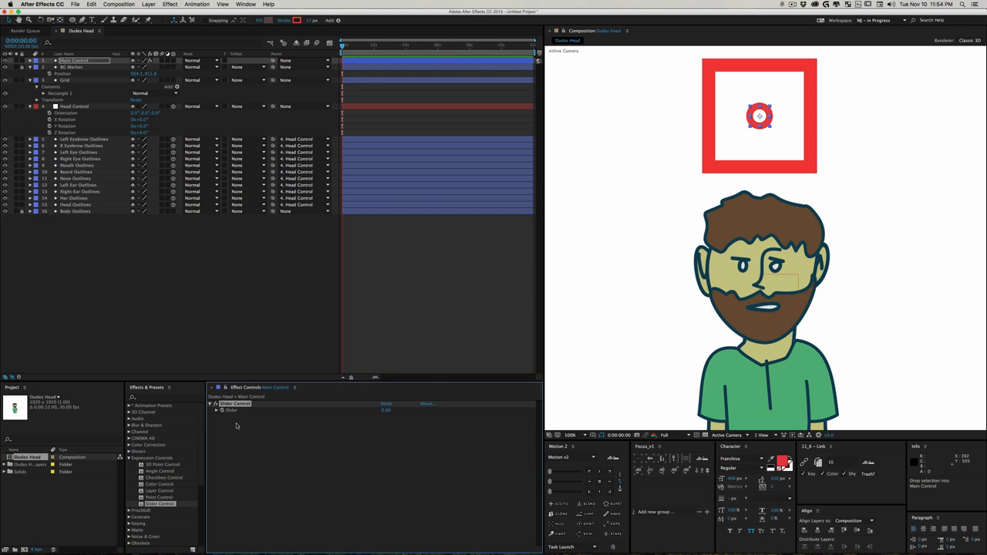
key("super+d")
key("super+d")
Step: Rename the first slider effect on Main Control as Tilt
left_click(235, 404)
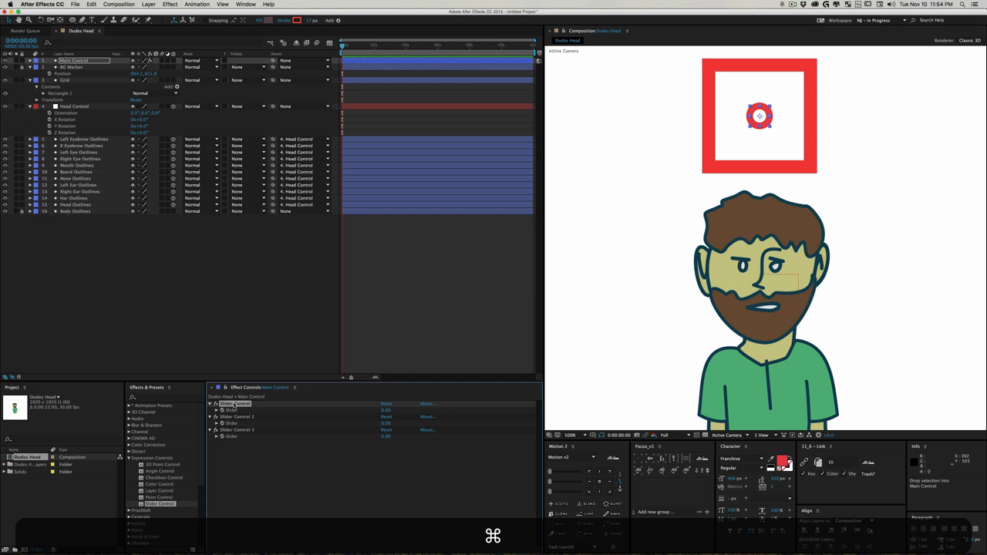
key("Return")
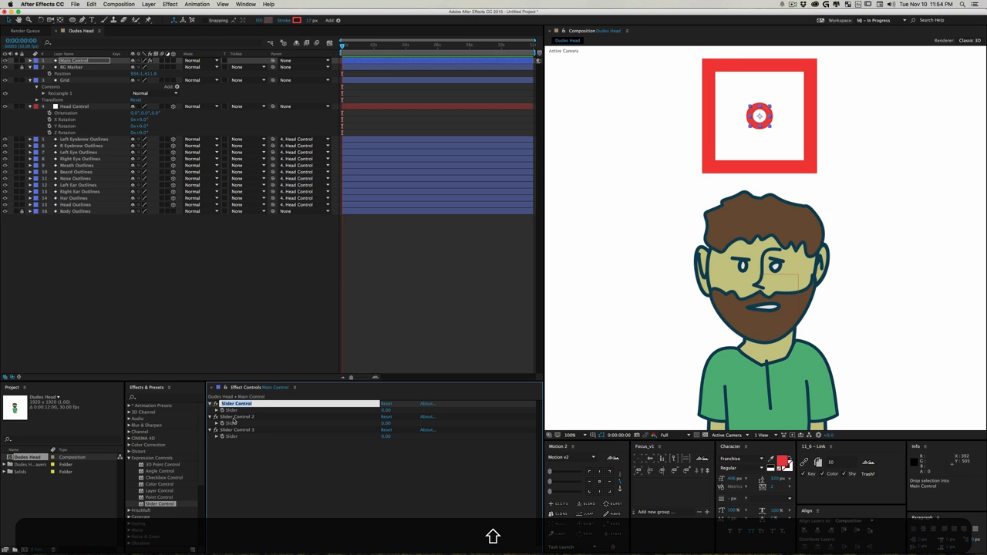
type("Tilt")
key("Return")
Step: Rename the second slider effect on Main Control as Pitch and delete the third slider effect
left_click(233, 419)
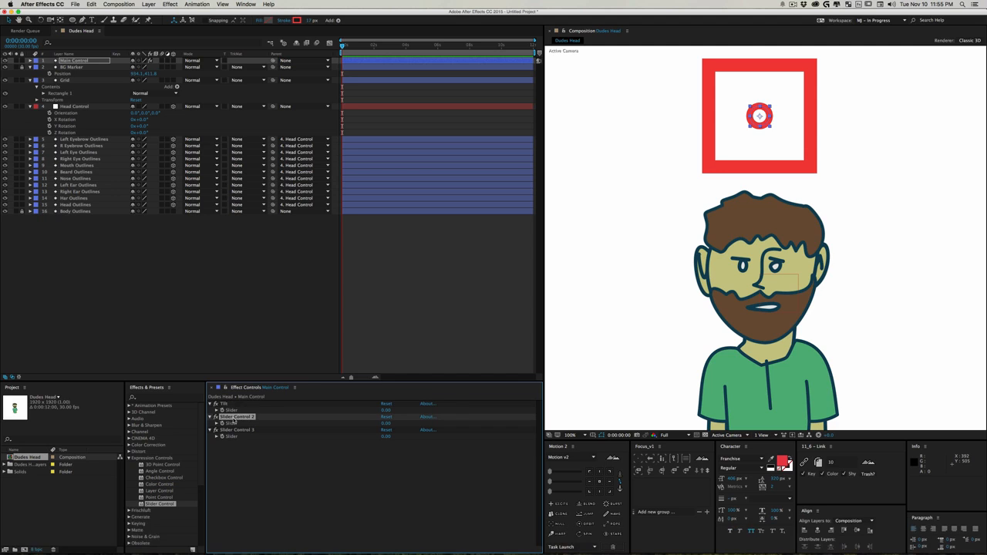
key("shift+Return")
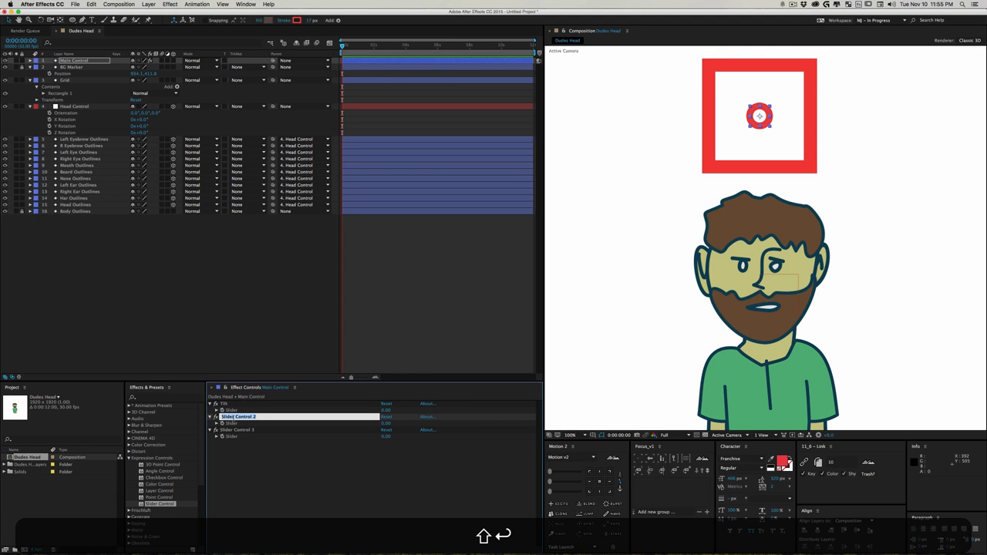
type("Pitch")
key("Return")
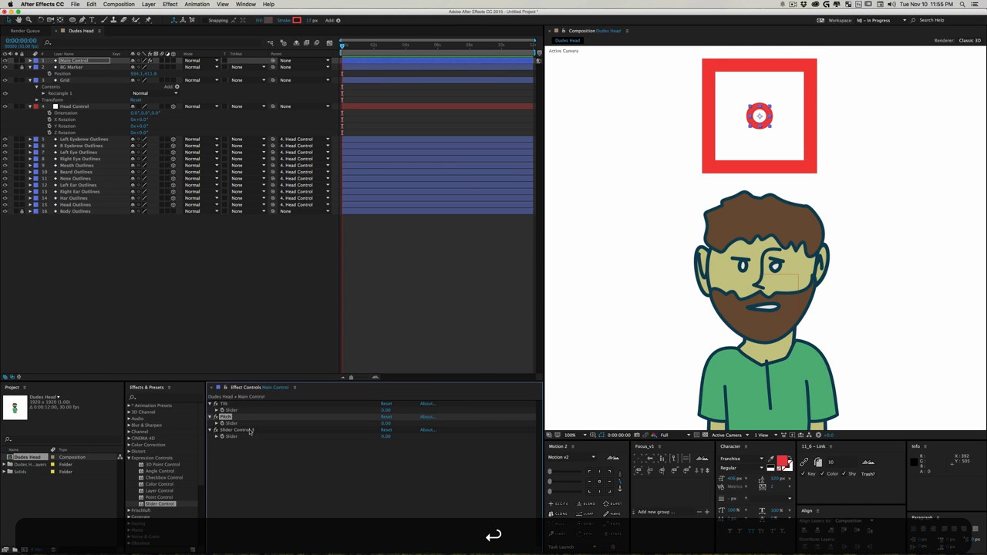
left_click(250, 430)
key("BackSpace")
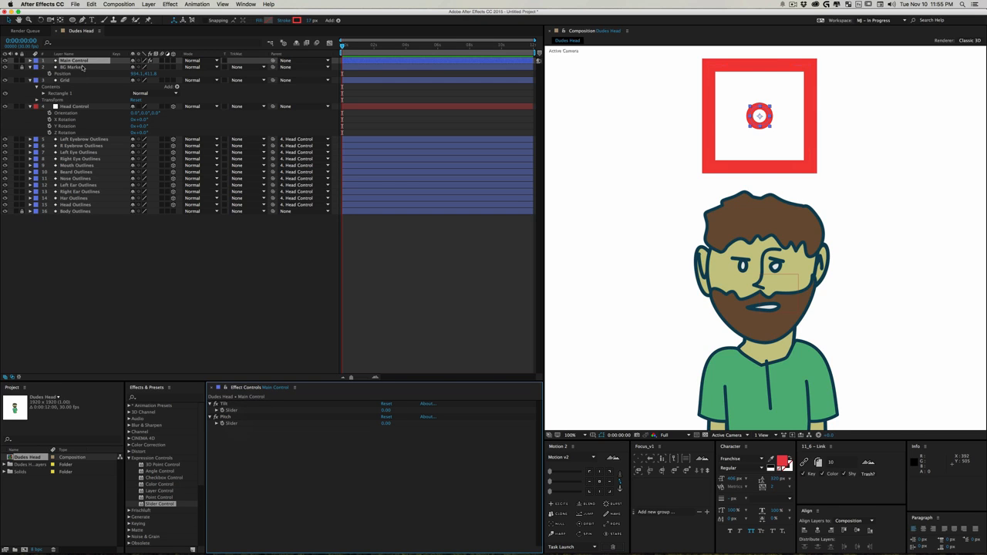
Step: Try changing Head Control's rotation values to compare the axes, and undo all the changes
left_click(76, 106)
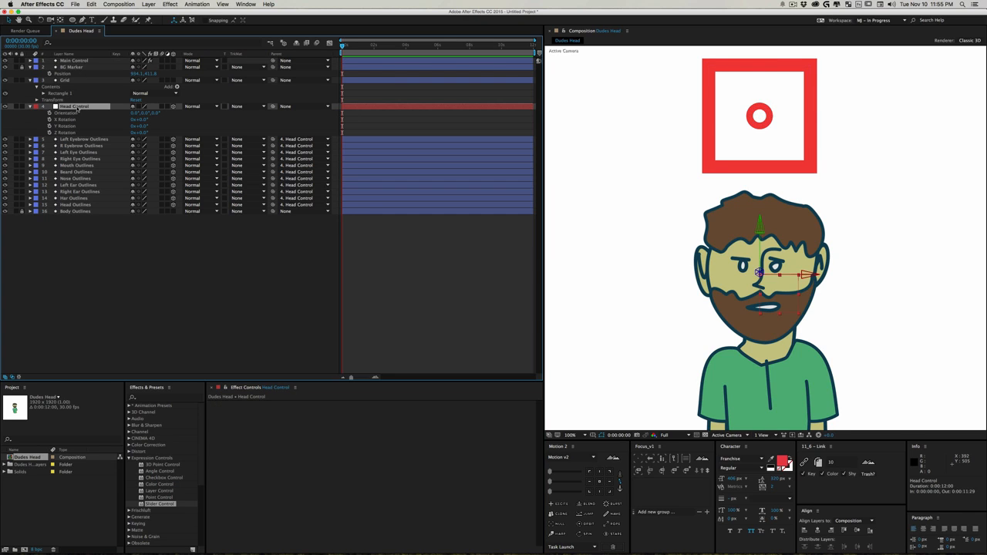
left_click(80, 60)
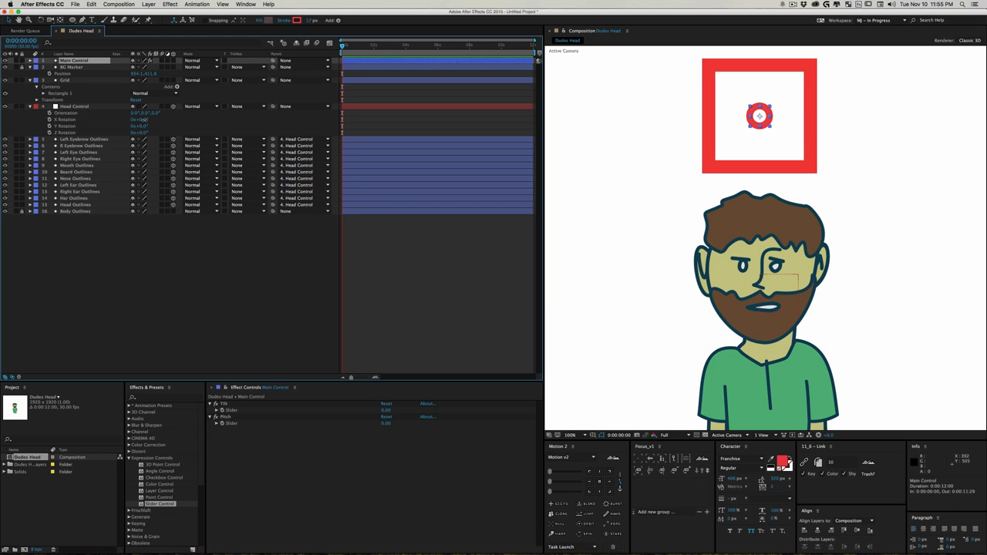
mouse_move(144, 120)
left_mouse_down()
mouse_move(154, 120)
mouse_move(145, 119)
left_mouse_up()
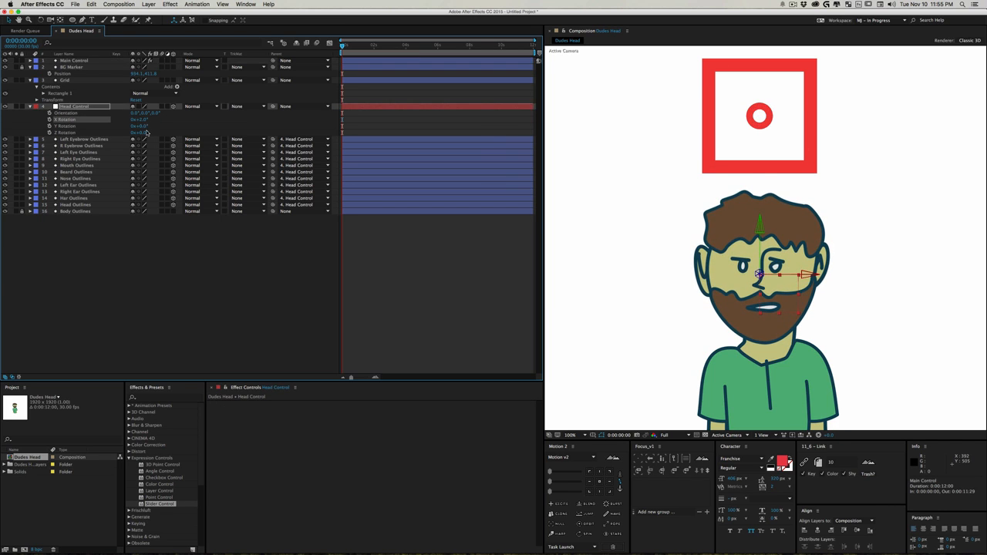
key("super+z")
key("super+z")
key("super+z")
key("super+z")
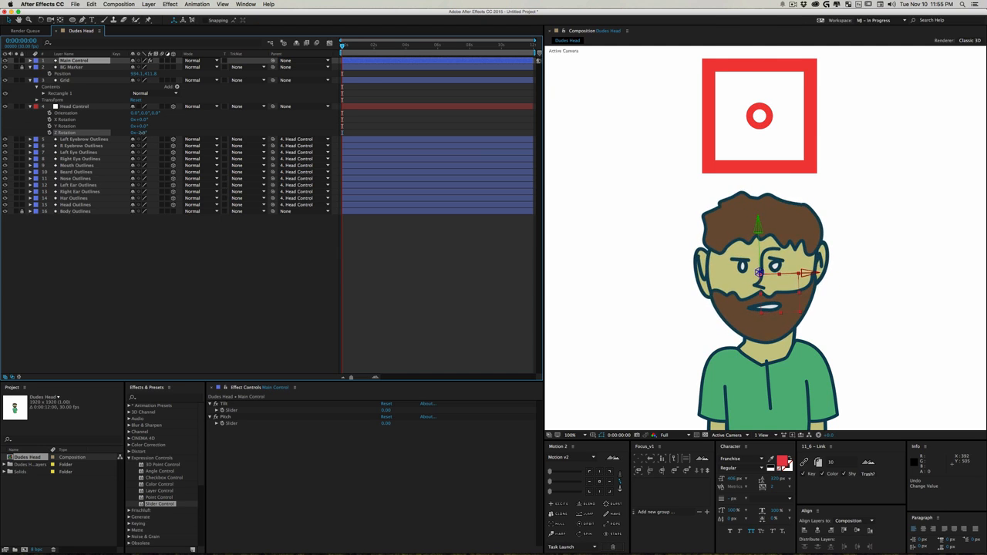
key("super+z")
key("super+z")
key("super+z")
key("super+z")
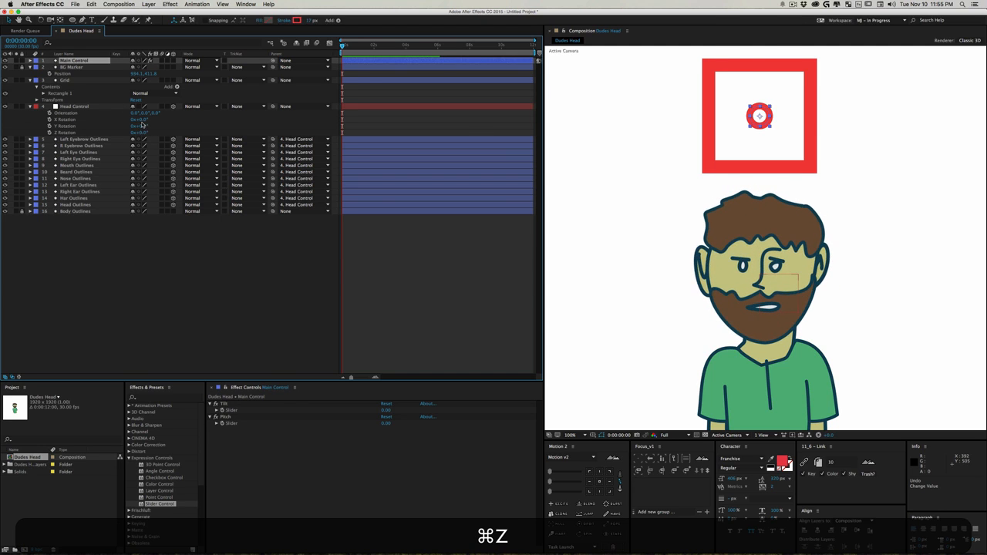
mouse_move(141, 126)
left_mouse_down()
mouse_move(131, 130)
mouse_move(142, 132)
left_mouse_up()
key("super+z")
key("super+z")
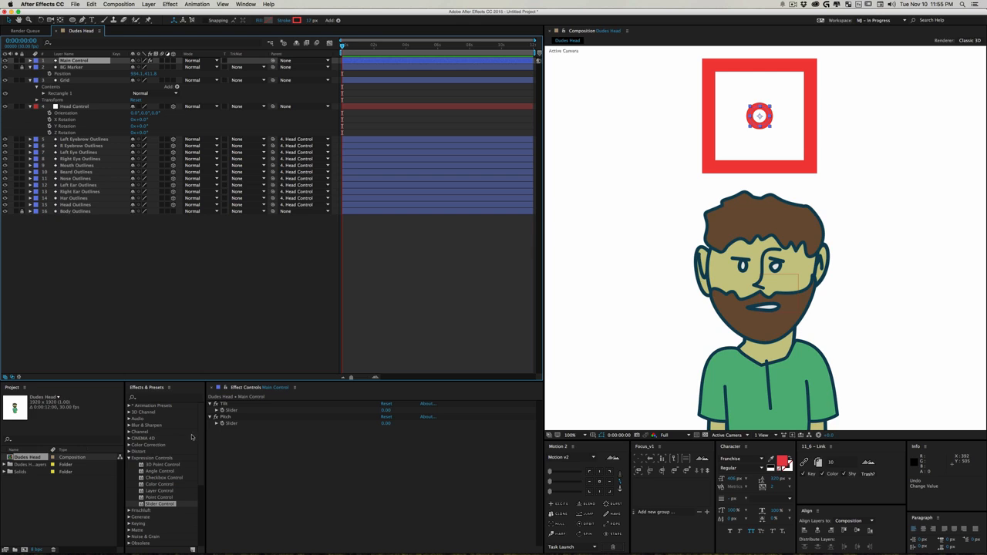
Step: Link Head Control's Y Rotation to Main Control's Pitch slider with an expression, then test the slider and undo the test
left_click(230, 416)
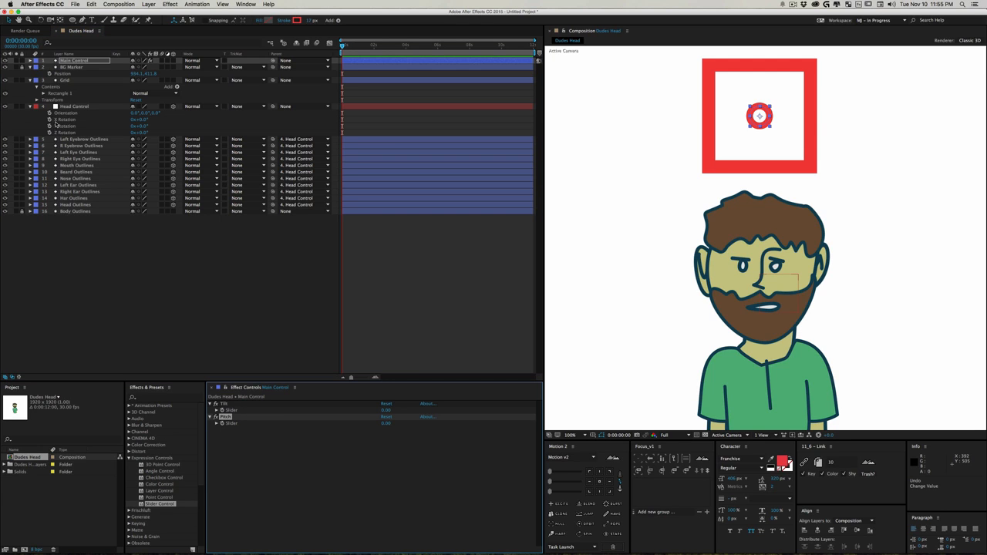
left_click(72, 127)
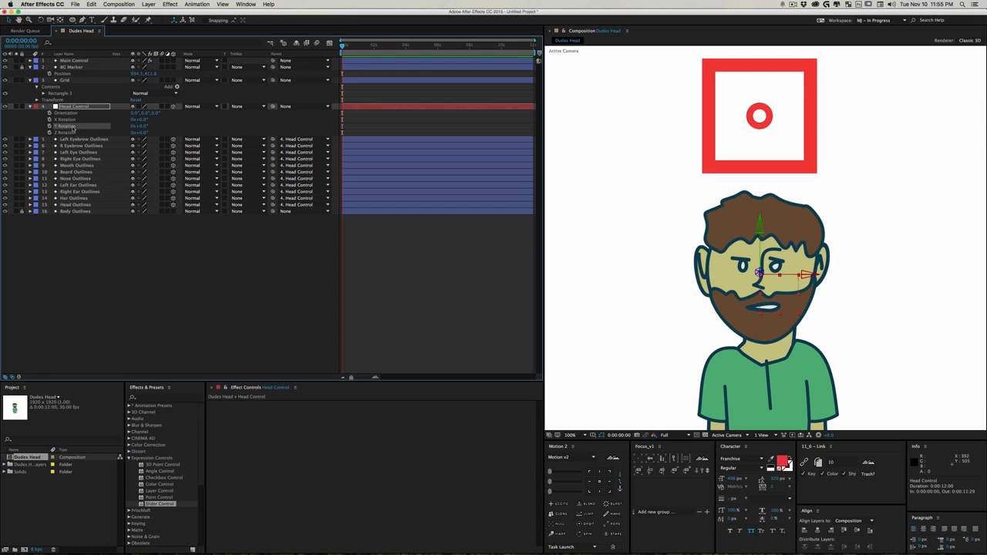
left_click(77, 61)
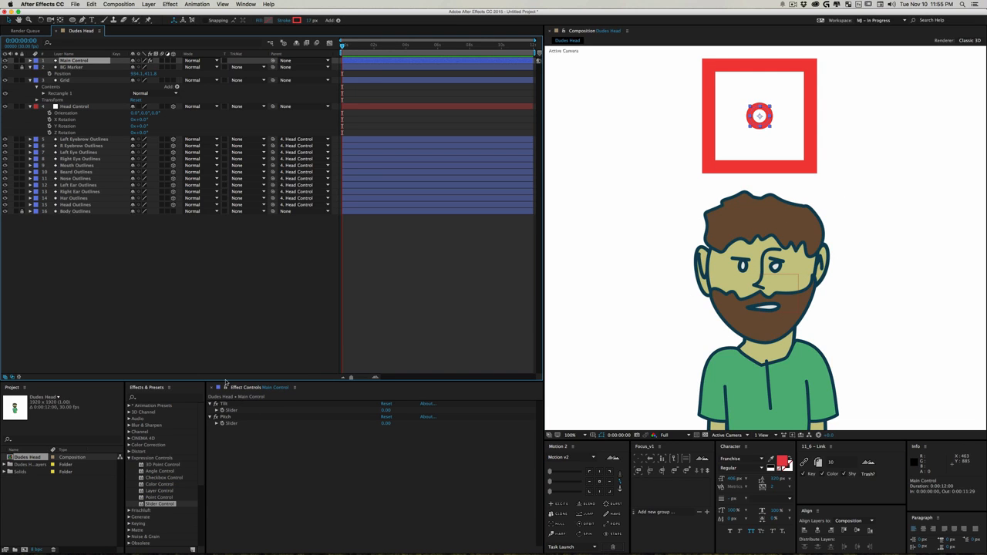
left_click(49, 126, "alt")
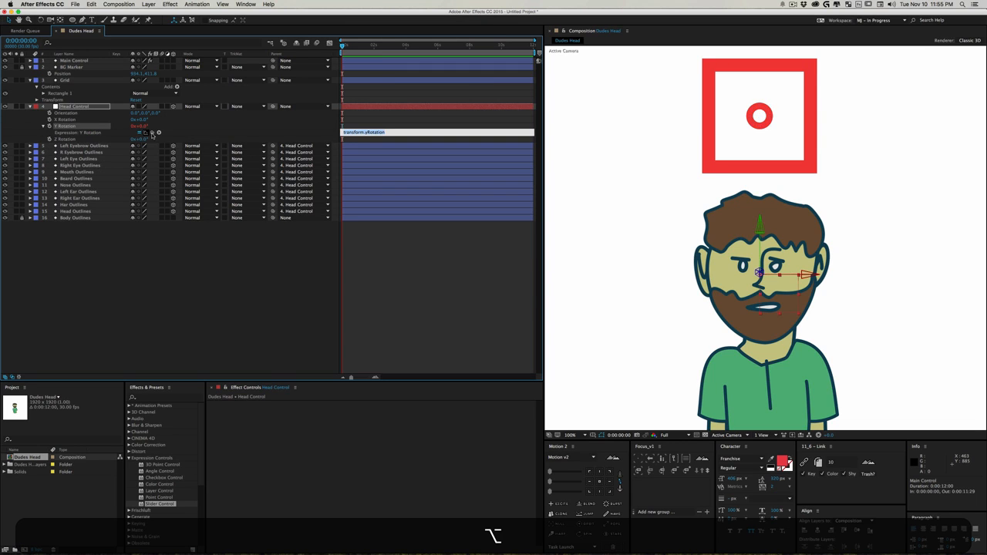
left_click(84, 61)
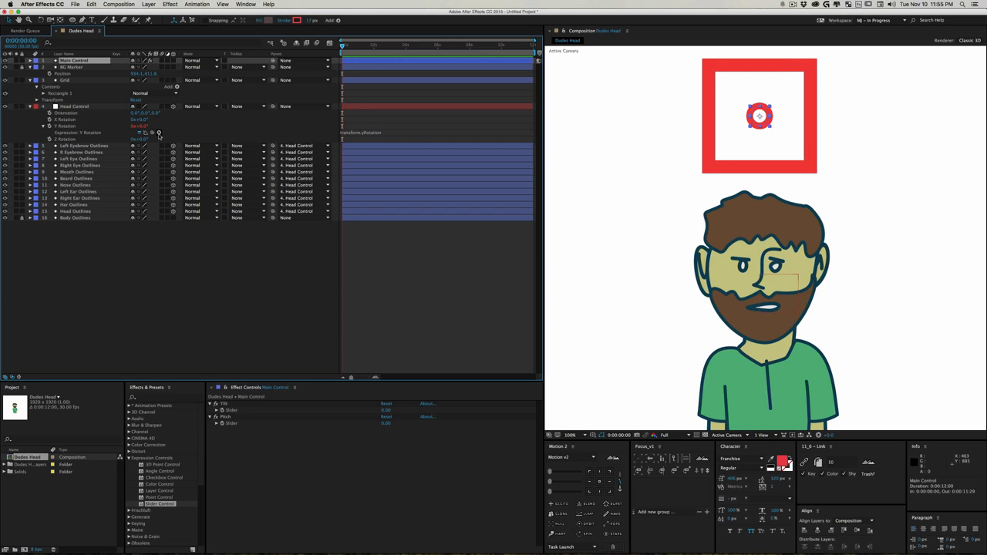
left_click(395, 133)
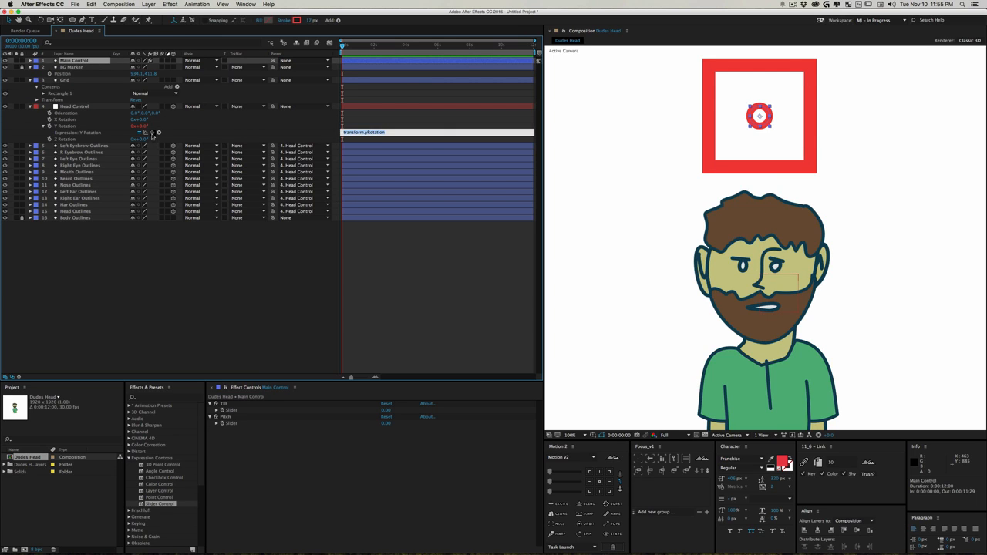
left_click_drag(151, 132, 230, 423)
left_click(223, 286)
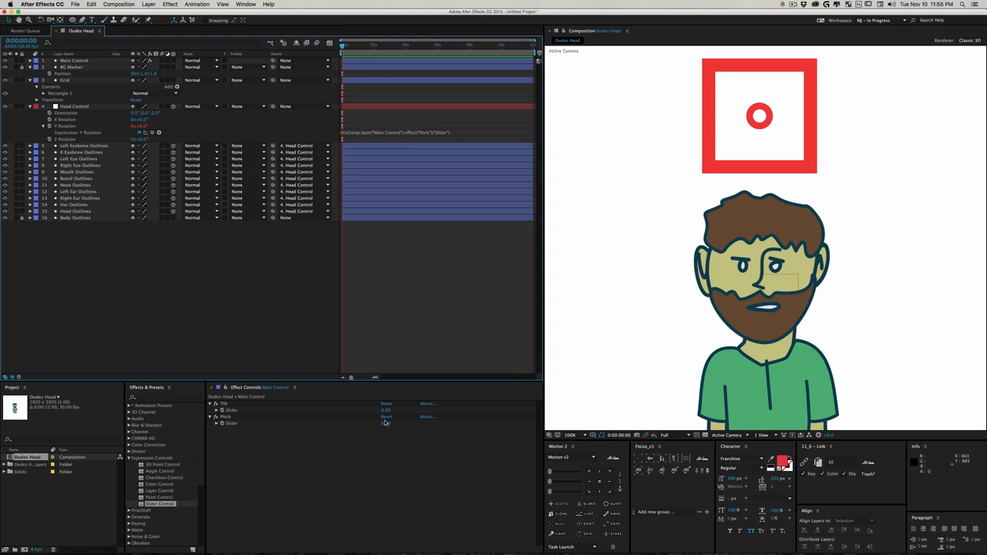
left_click_drag(386, 422, 389, 426)
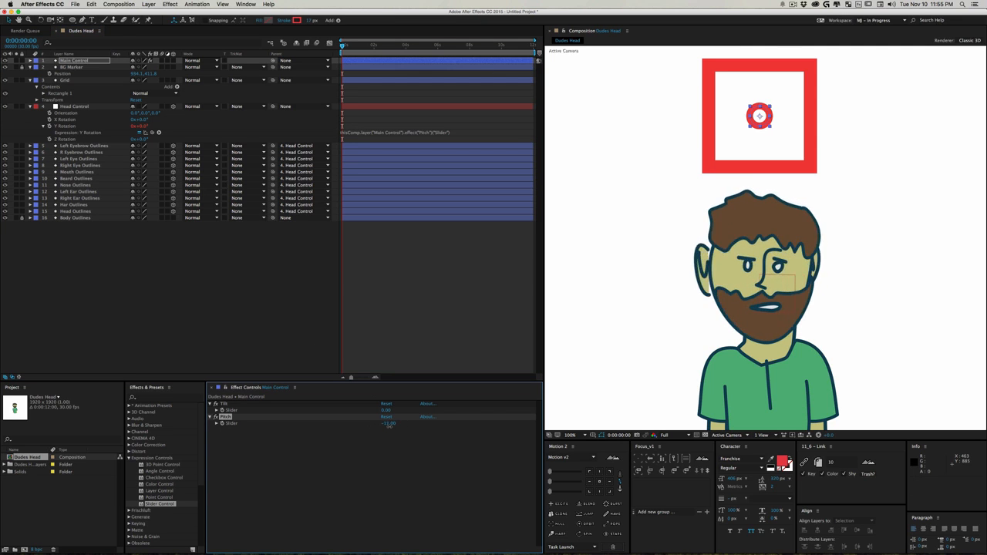
key("super+z")
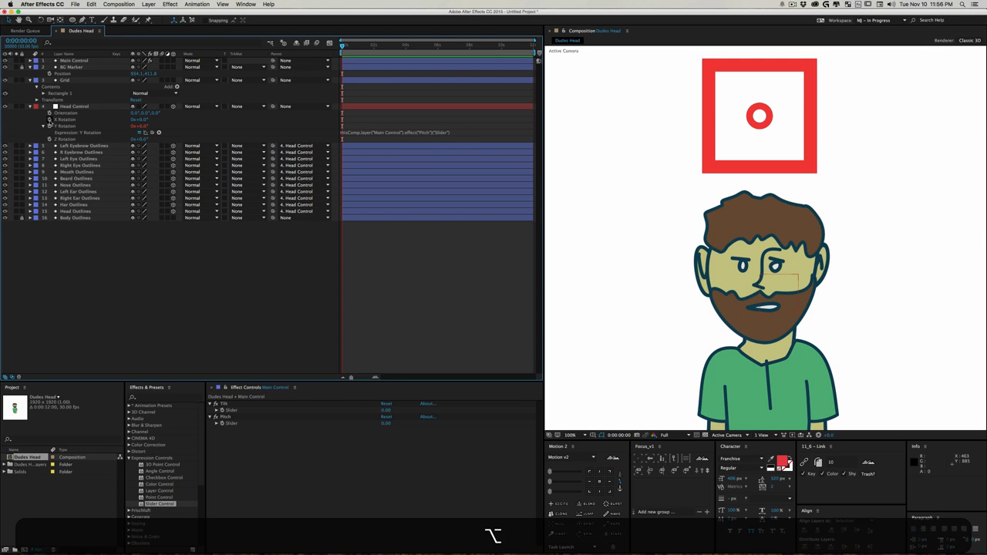
Step: Link Head Control's X Rotation to Main Control's Tilt slider with an expression
left_click(49, 119, "alt")
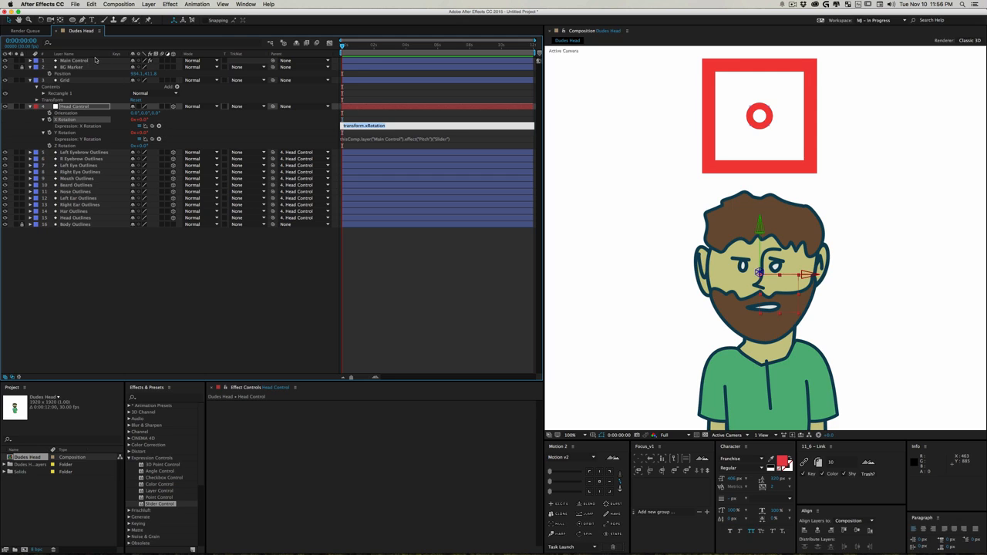
left_click(97, 61)
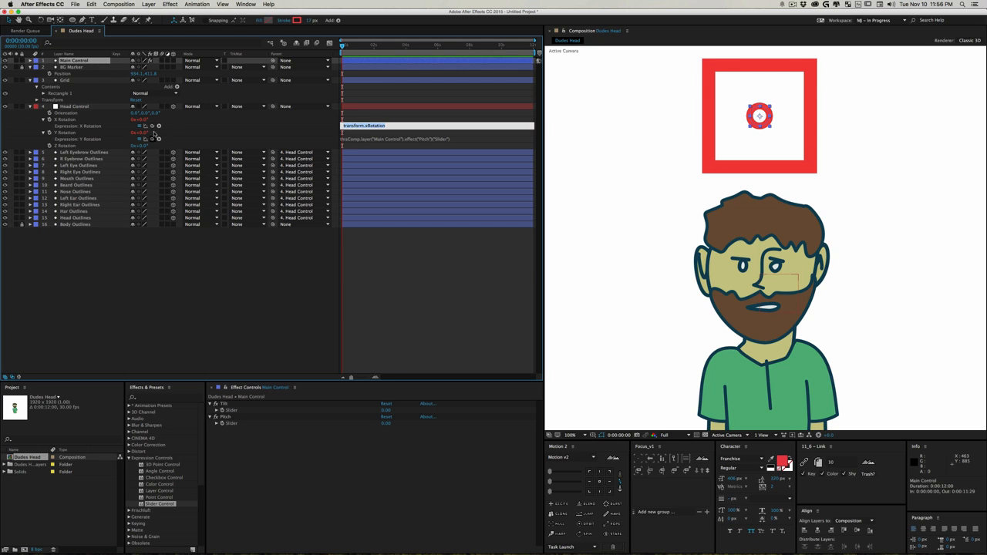
left_click_drag(151, 126, 232, 411)
left_click(385, 410)
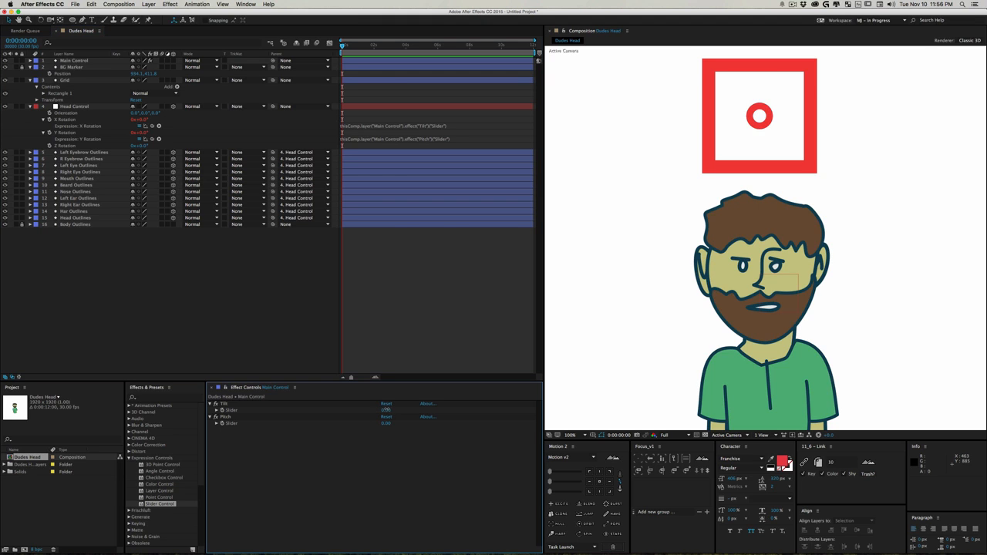
Step: Try the linked sliders on Main Control with Tilt at -14 and Pitch at -15
left_click_drag(386, 411, 388, 423)
left_click(390, 412)
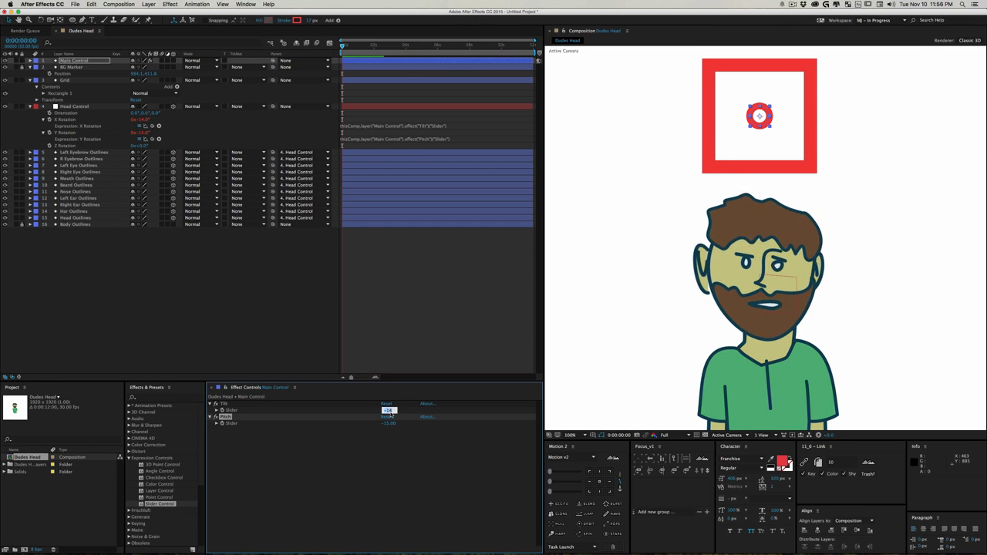
left_click(344, 408)
left_click(223, 404)
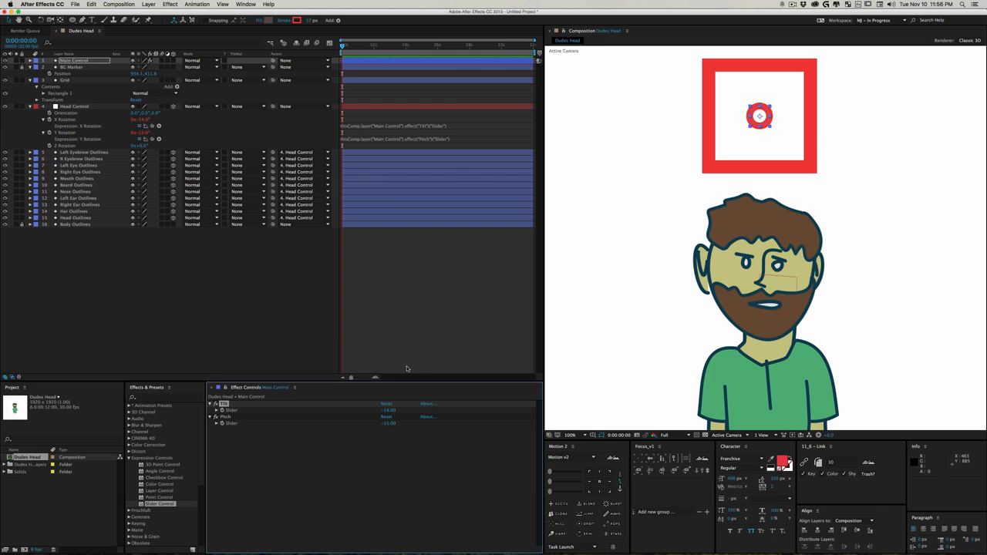
Step: Append /20 to Head Control's X Rotation expression and test the result with the Tilt slider
left_click(459, 127)
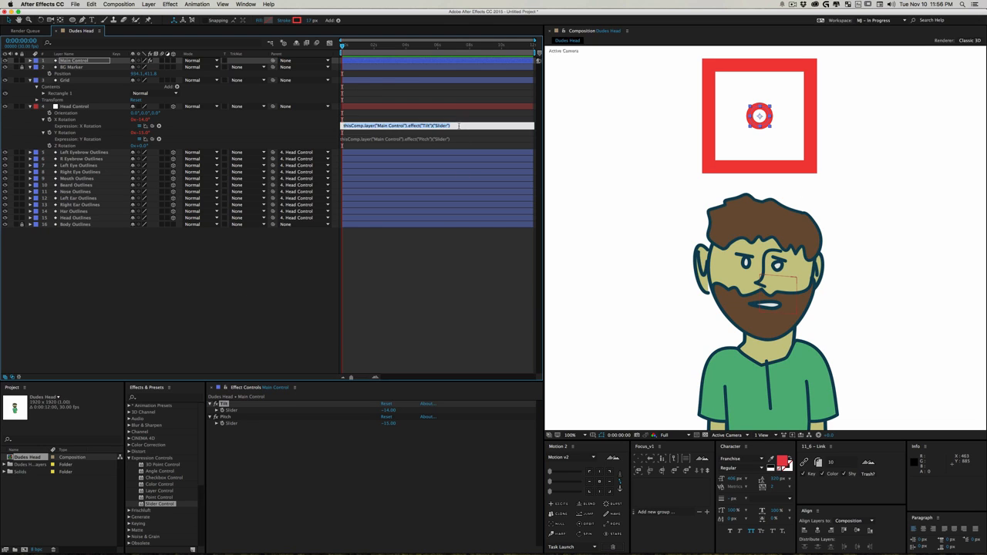
mouse_move(493, 534)
type("/2-")
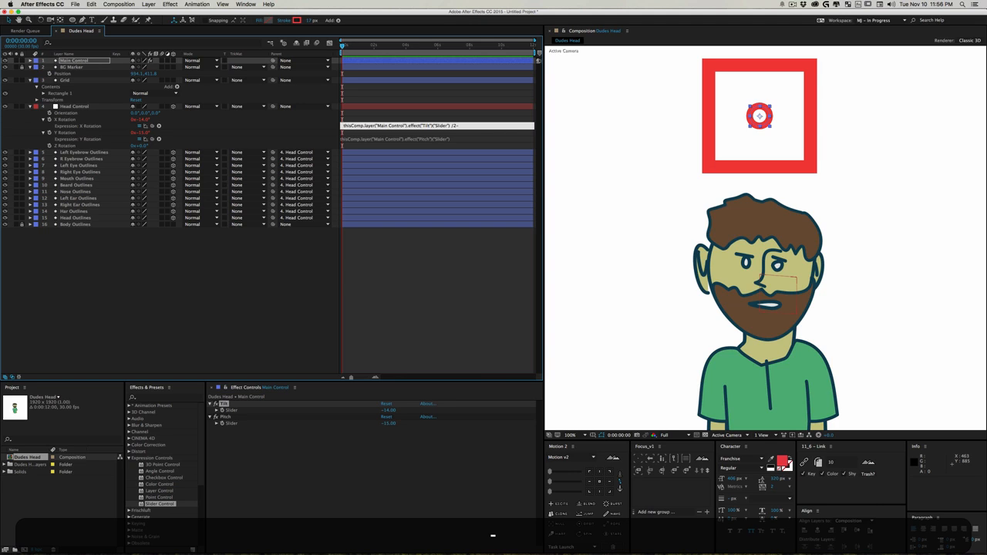
key("BackSpace")
type("0")
key("Return")
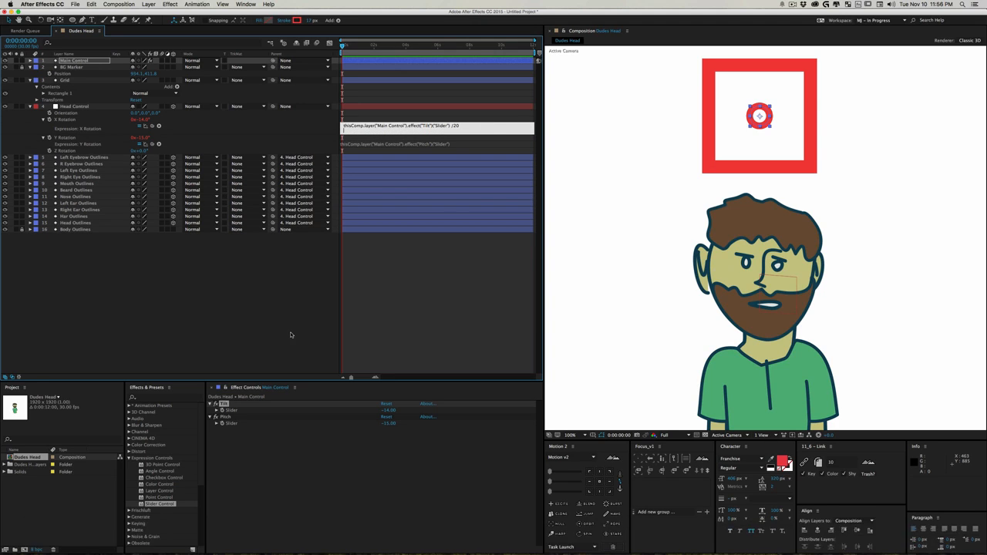
left_click(290, 333)
left_click_drag(390, 411, 368, 287)
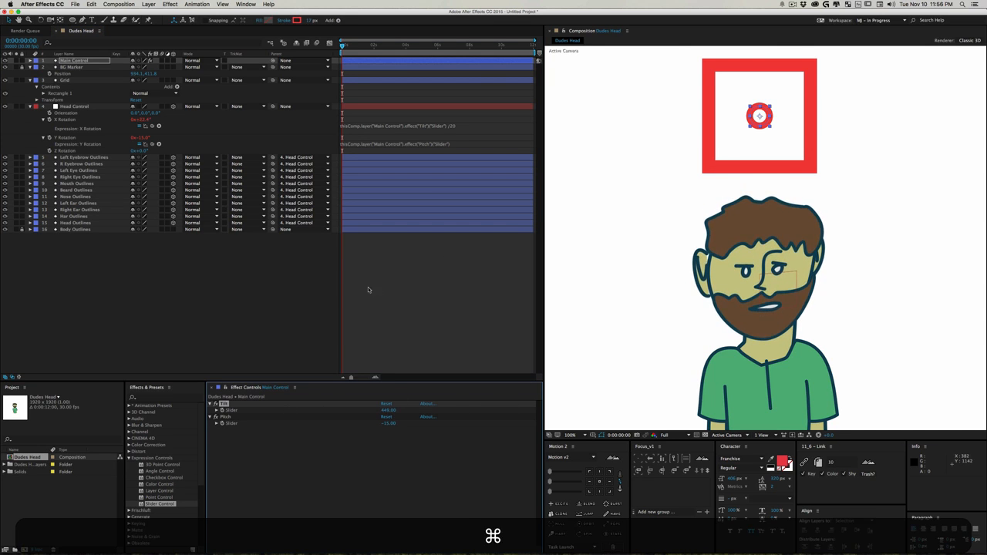
Step: Append /7 to Head Control's Y Rotation expression, and set the Tilt slider to 76 and the Pitch slider to -3
left_click(463, 144)
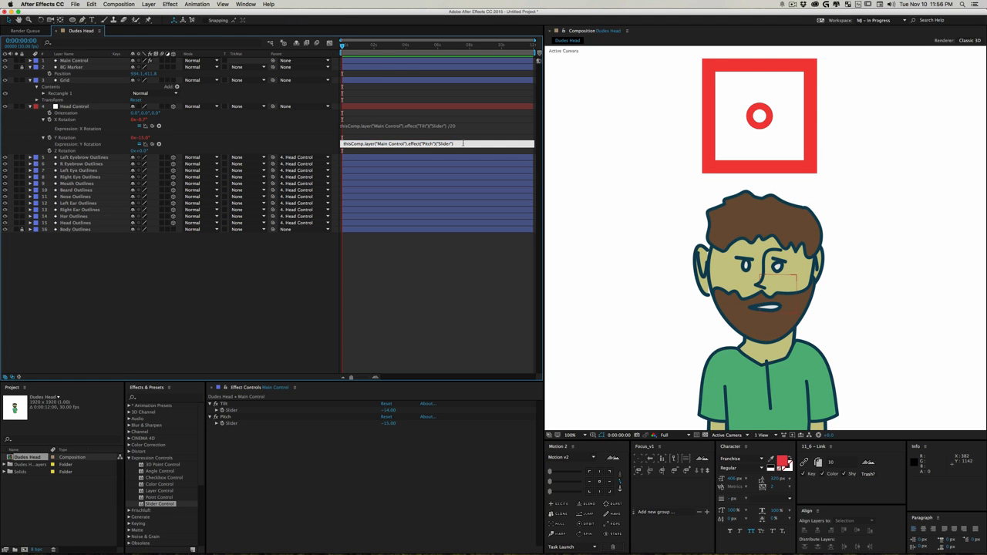
mouse_move(494, 535)
type("/7")
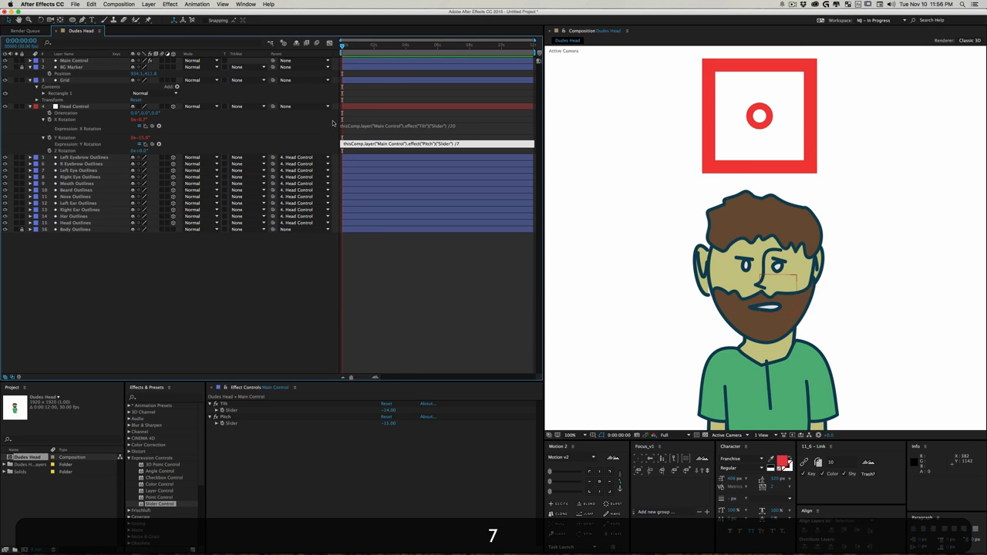
key("KP_Enter")
left_click_drag(386, 424, 424, 409)
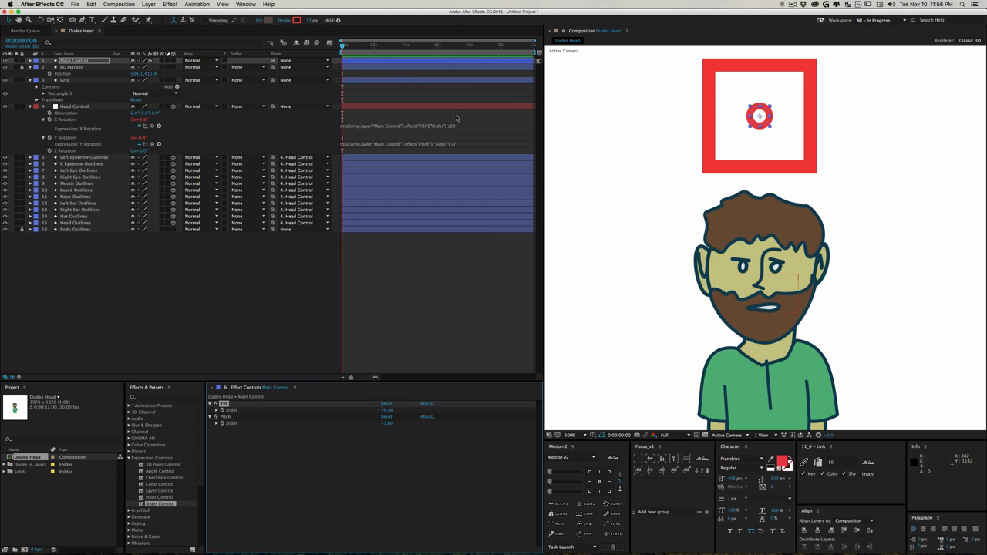
Step: Try replacing Head Control's X Rotation expression with value/20, and undo the changes to restore the Tilt slider link
left_click(387, 128)
type("value/20")
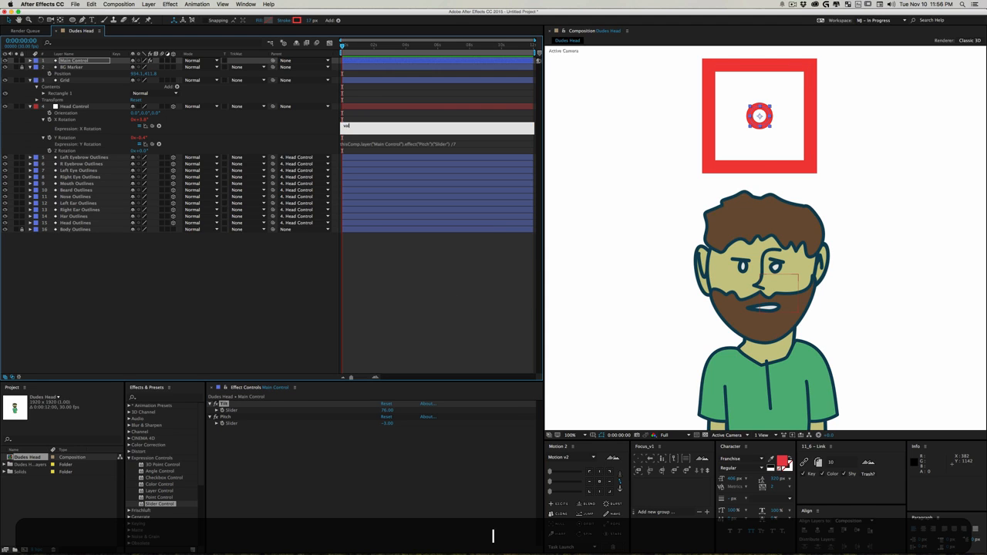
left_click(229, 337)
left_click_drag(139, 120, 223, 126)
key("super+z")
key("super+z")
key("super+z")
key("super+z")
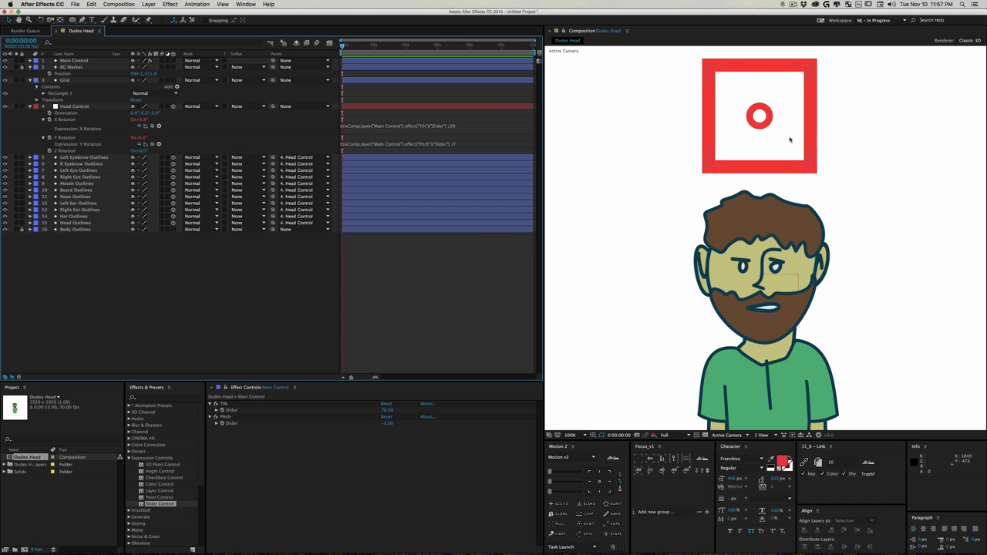
Step: Try moving the Main Control circle away from the grid's centre, and undo the move
left_click(760, 122)
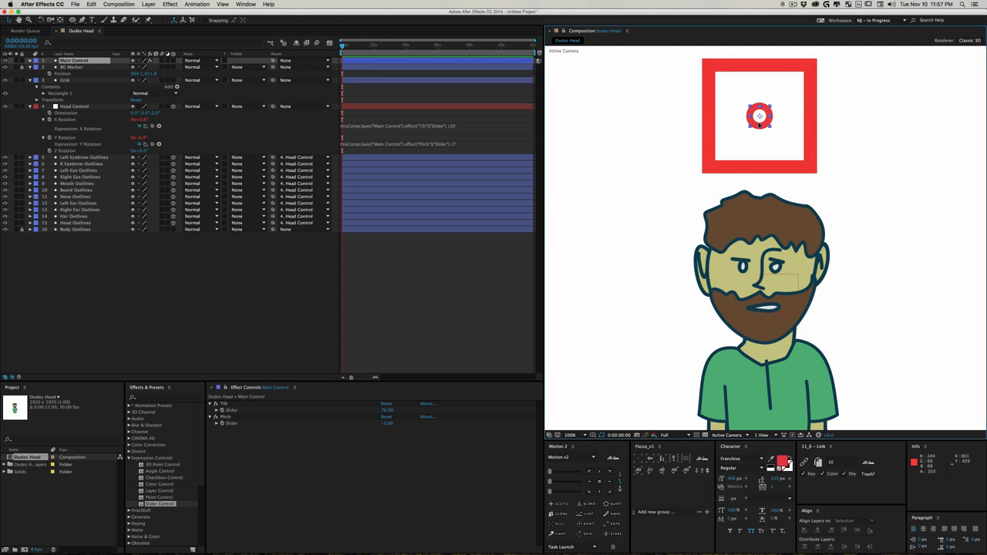
mouse_move(759, 117)
left_mouse_down()
mouse_move(780, 145)
mouse_move(805, 116)
mouse_move(770, 117)
mouse_move(775, 106)
left_mouse_up()
left_click(779, 138)
key("super+z")
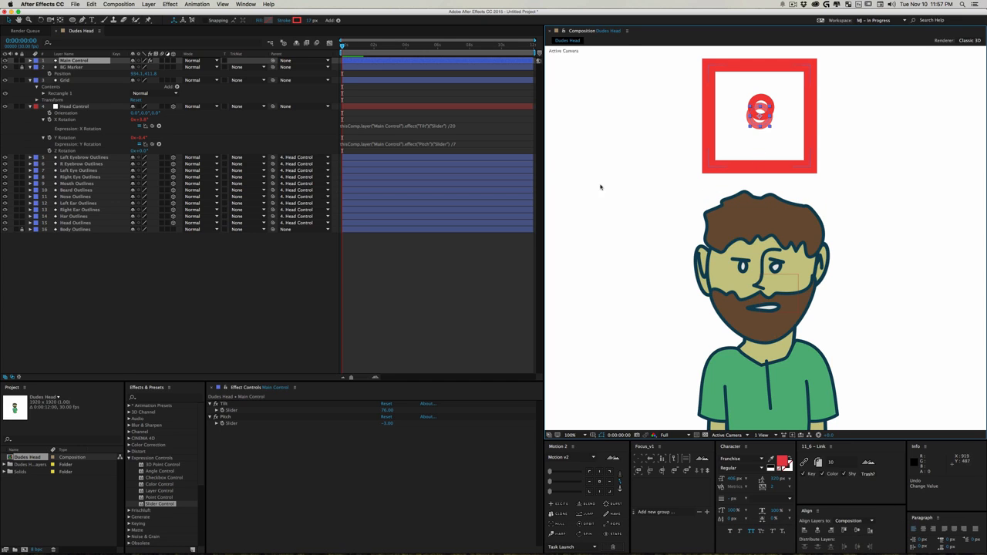
Step: Enable an expression on Main Control's Tilt slider and enlarge its expression field to fit several lines
left_click(205, 302)
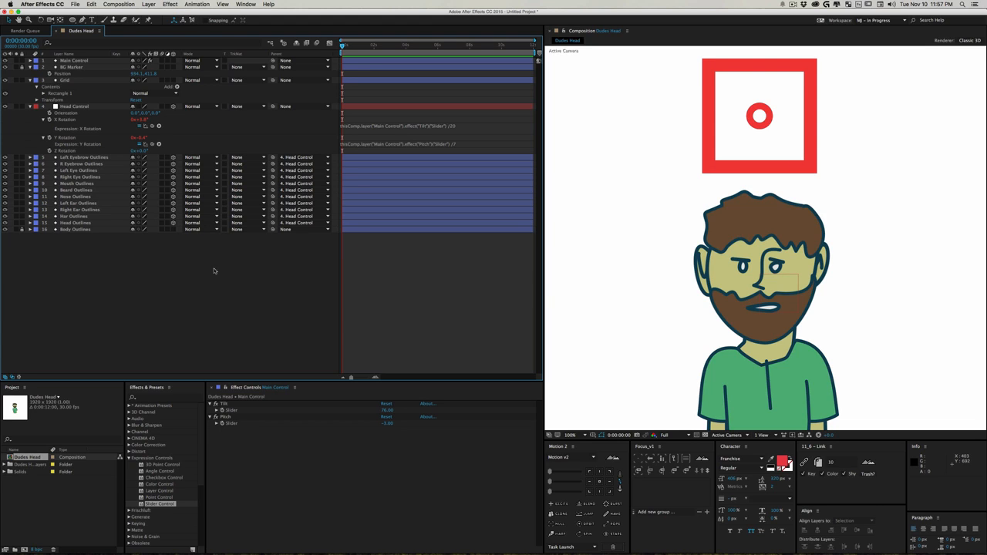
key("alt")
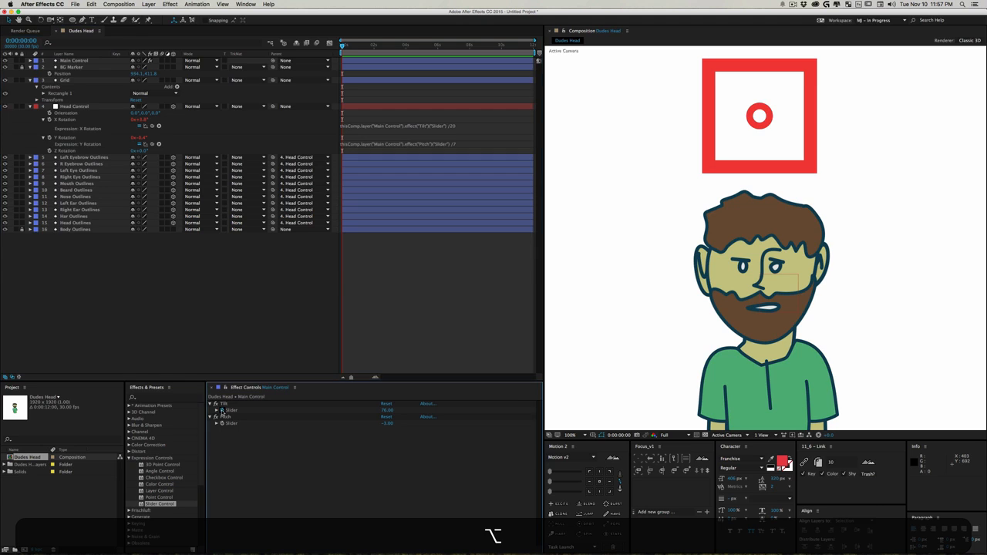
left_click(223, 410, "alt")
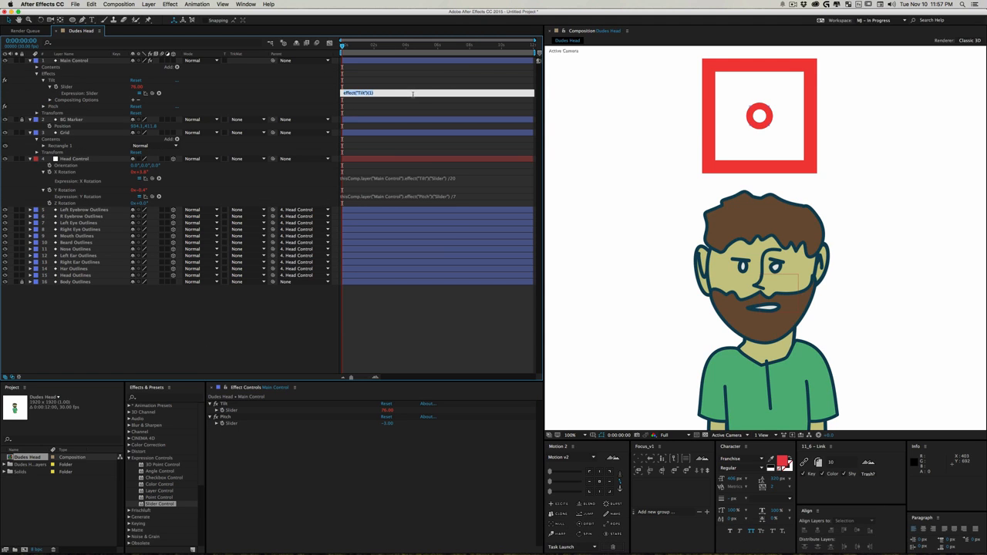
left_click_drag(413, 96, 413, 136)
left_click(295, 99)
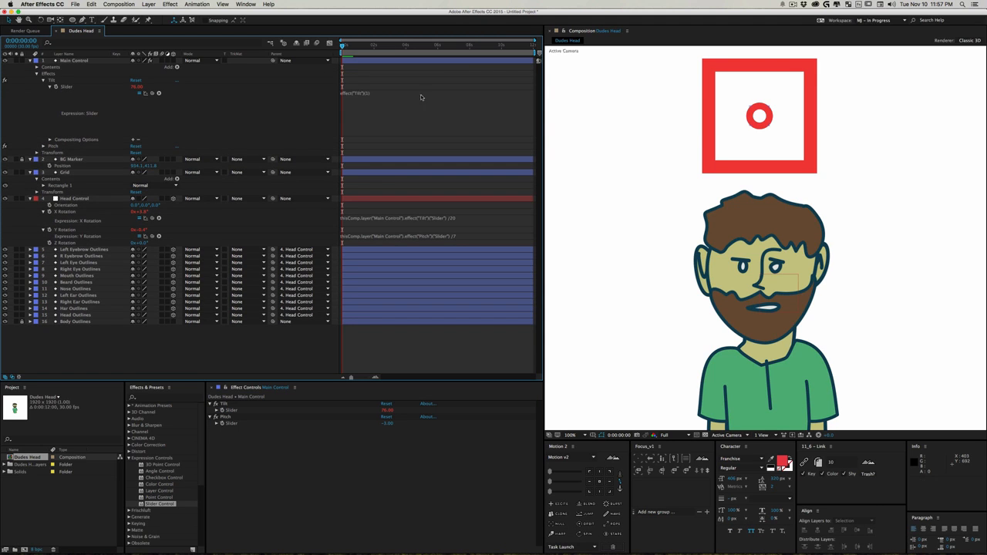
left_click(417, 95)
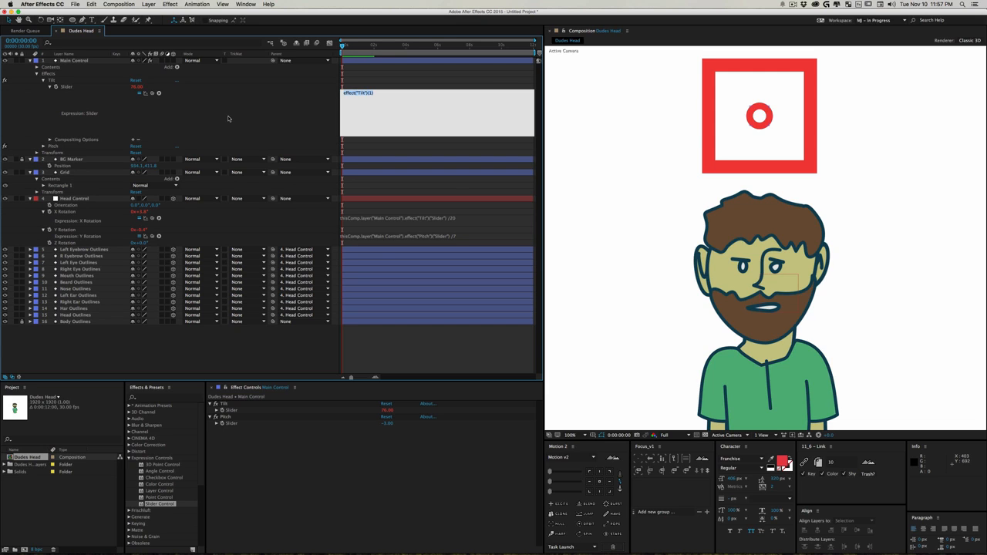
Step: Reveal Main Control's Transform properties, including Position, in the timeline
left_click(76, 61)
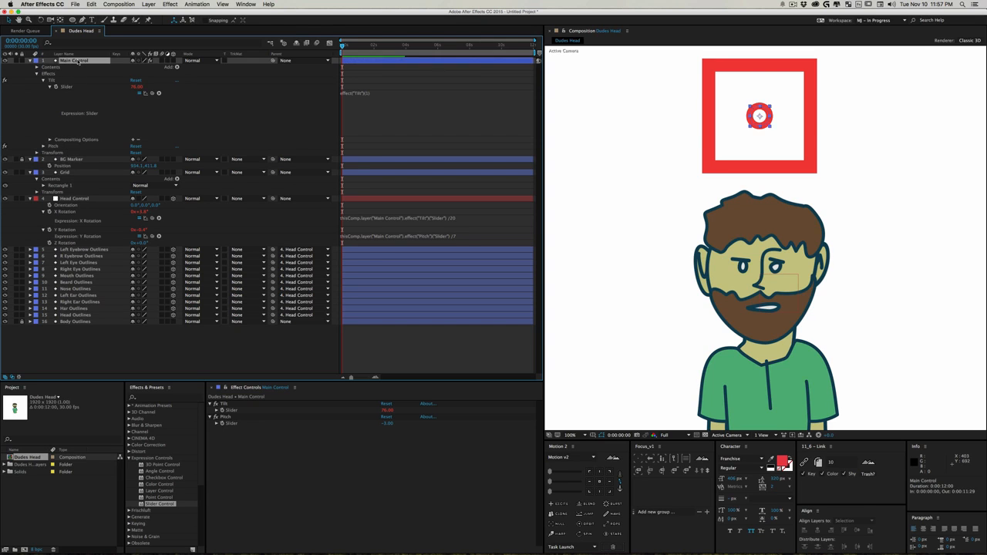
key("shift")
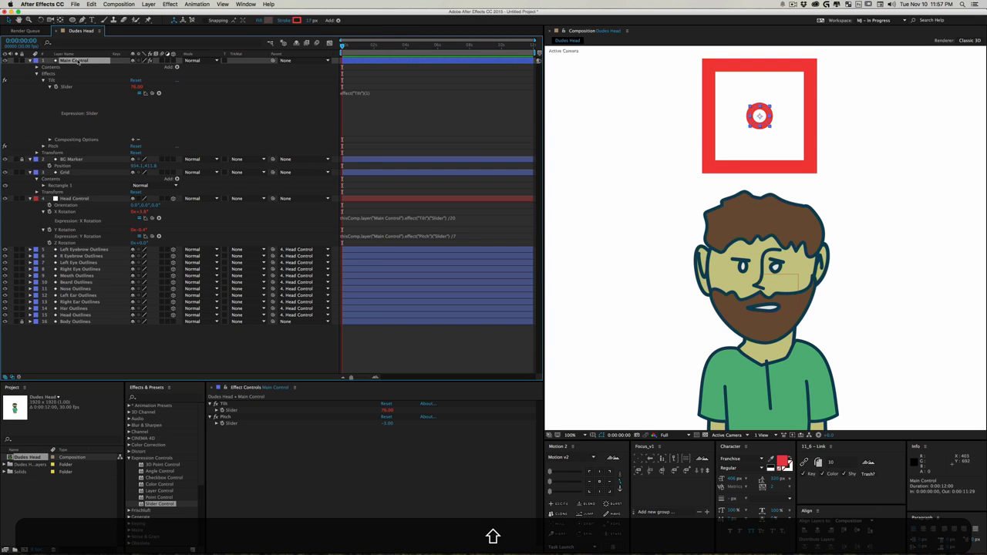
key("shift+p")
key("shift+p")
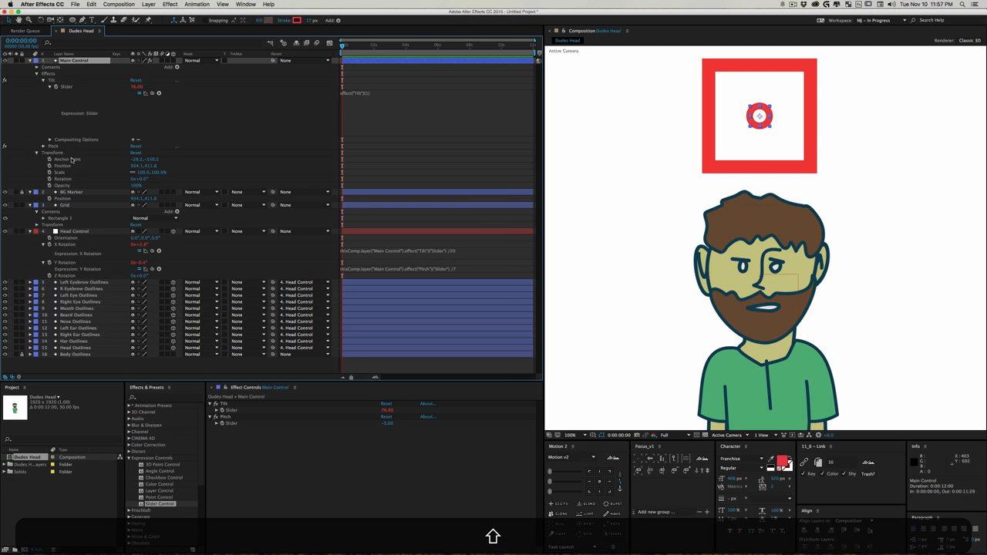
Step: Replace the Tilt slider's expression with a variable orignal linked to BG Marker's position[0], ended with a semicolon
left_click(368, 93)
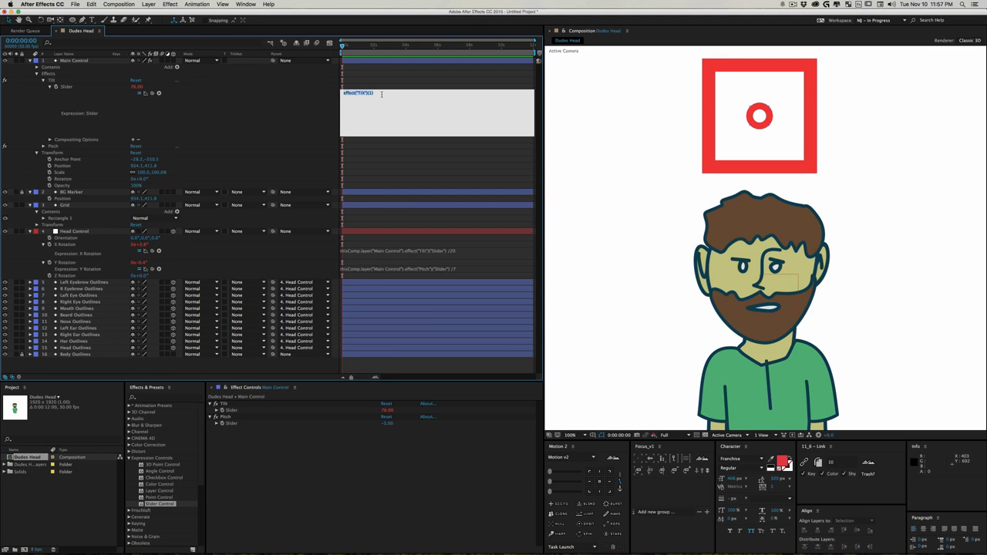
type("orignal =")
mouse_move(154, 97)
left_mouse_down()
mouse_move(77, 158)
mouse_move(67, 199)
left_mouse_up()
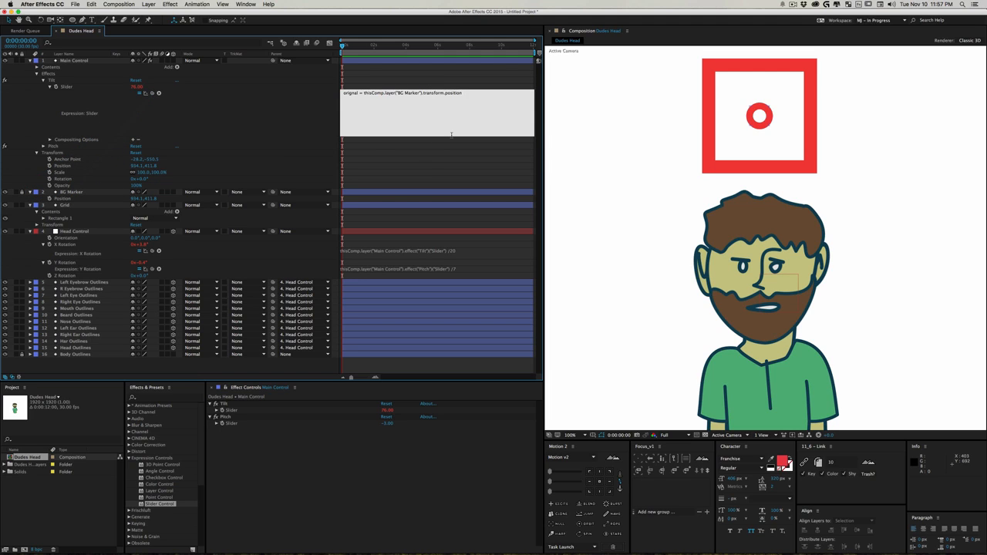
left_click(105, 203)
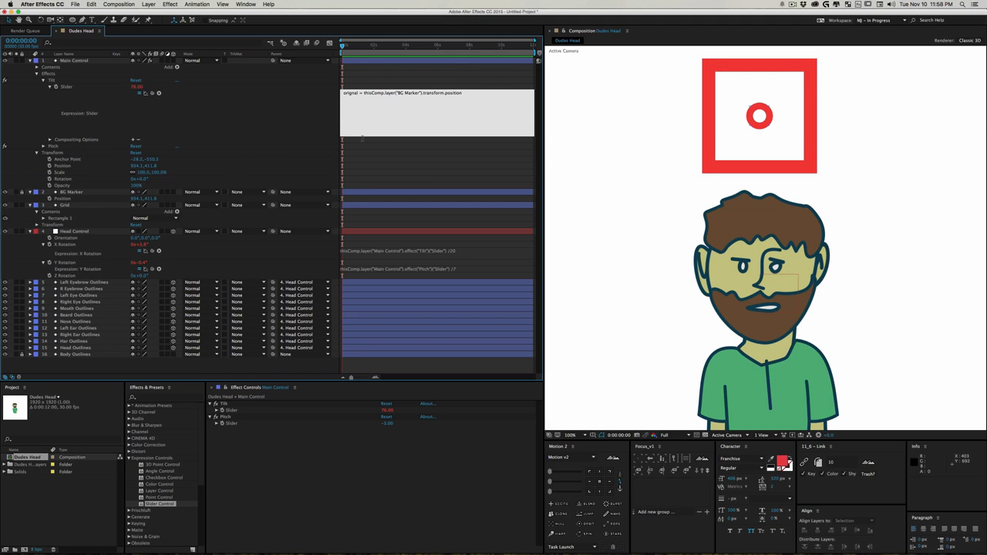
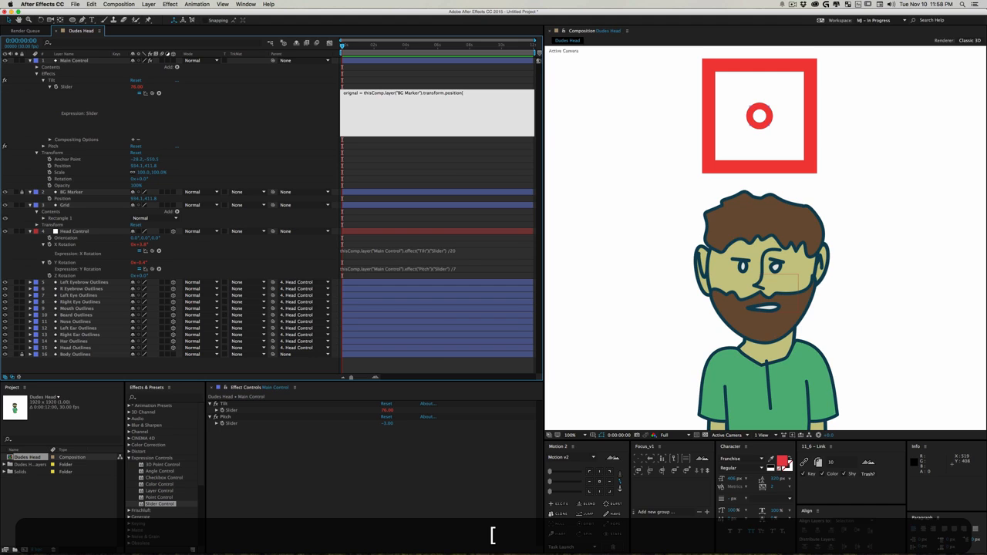
type("0];")
left_click(232, 118)
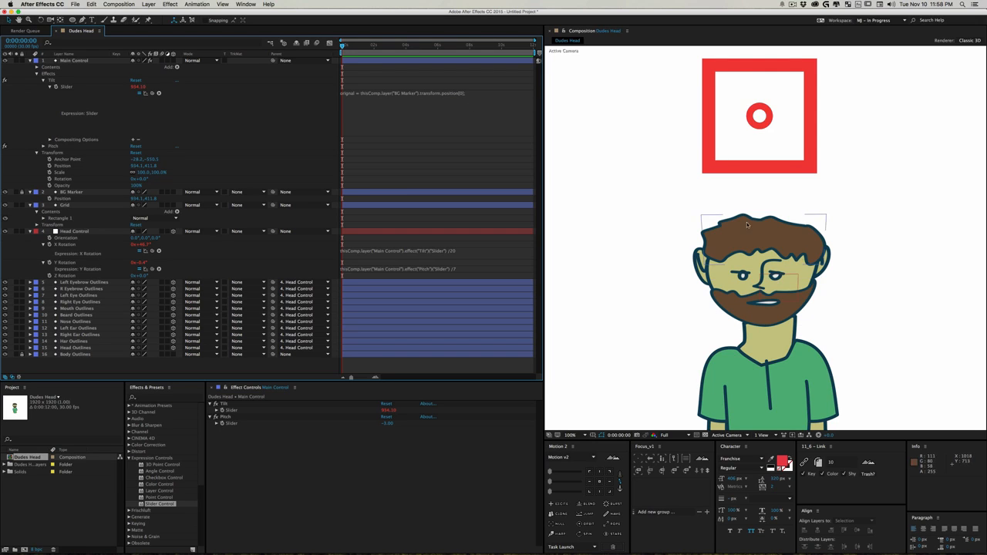
Step: Add a second line to the Tilt expression: newValue = transform.position[0]; linked to Main Control's own Position
left_click(477, 93)
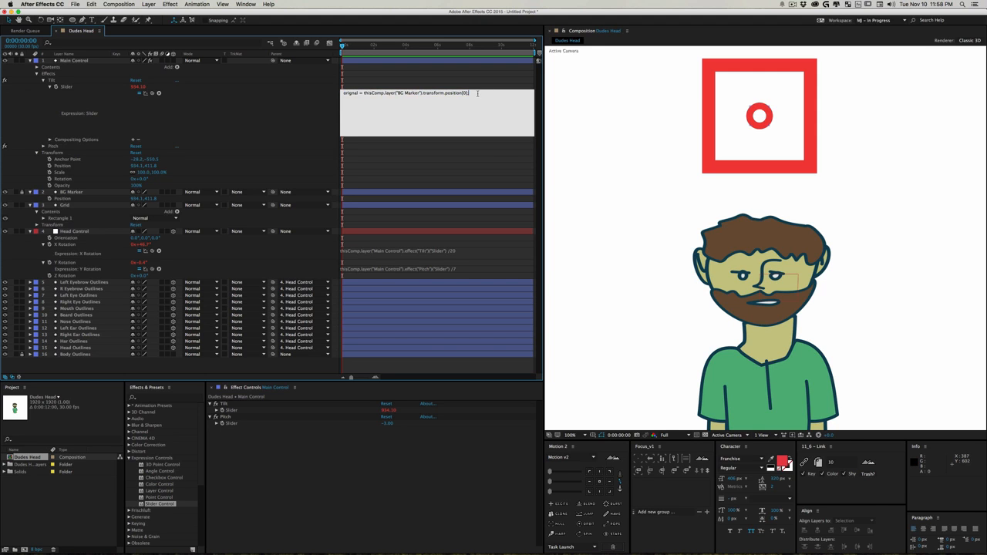
key("Return")
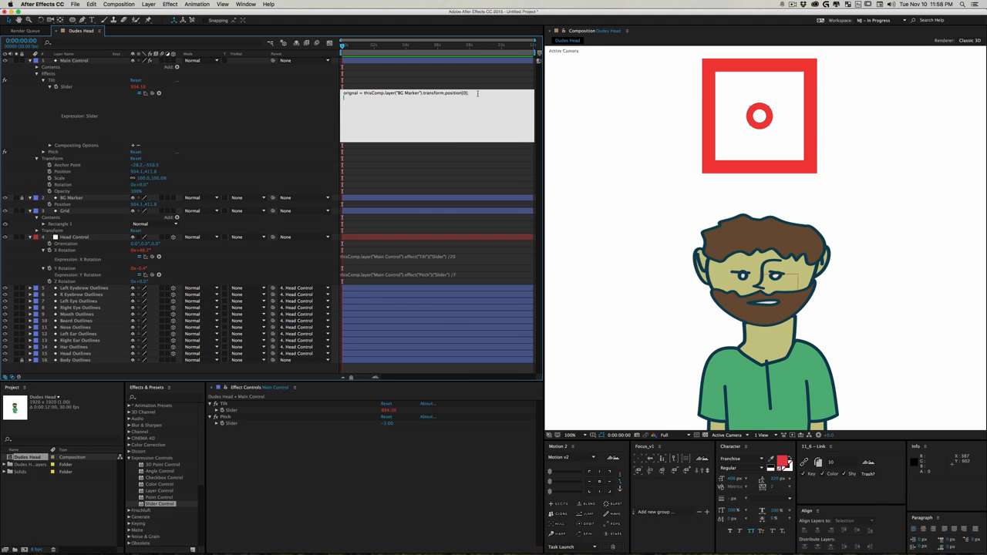
type("newValue =")
left_click_drag(153, 94, 136, 172)
type(";")
key("Return")
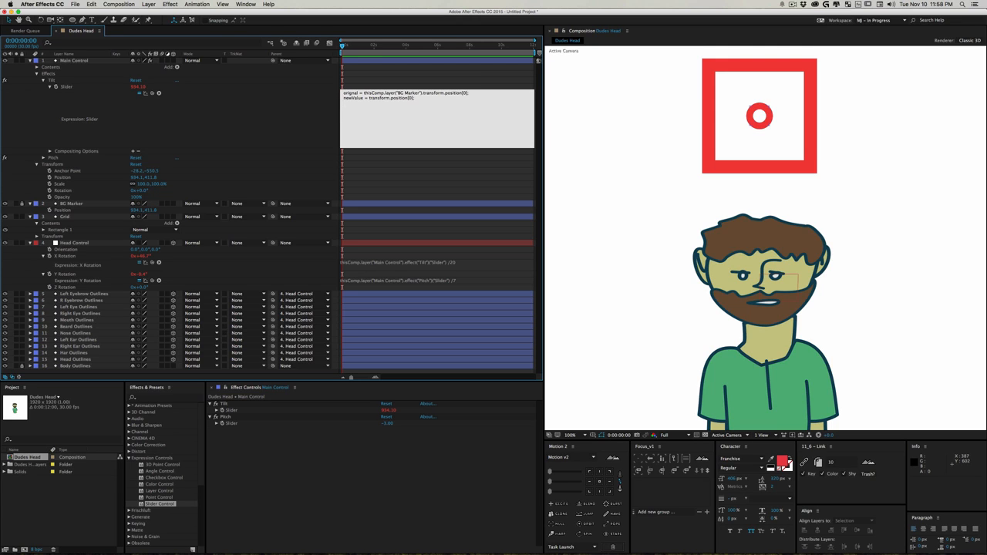
Step: Add an if (newValue > orignal) condition with an empty braced block below the variables in the Tilt expression
type("if ()")
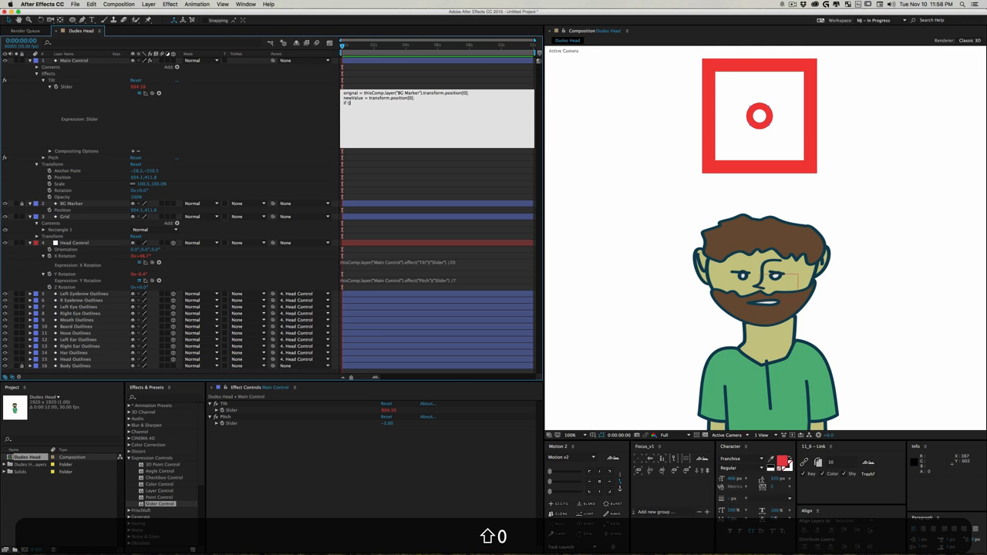
key("Left")
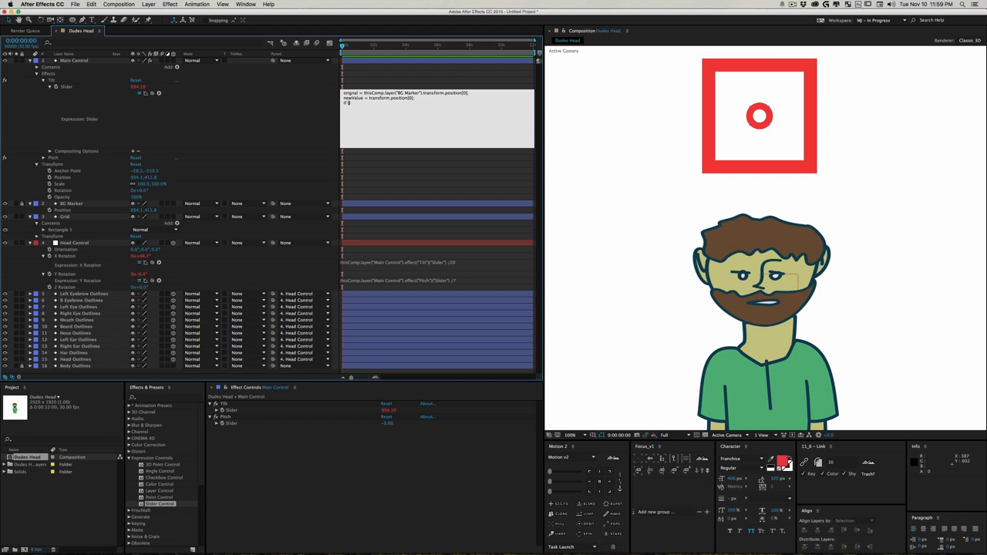
type("new")
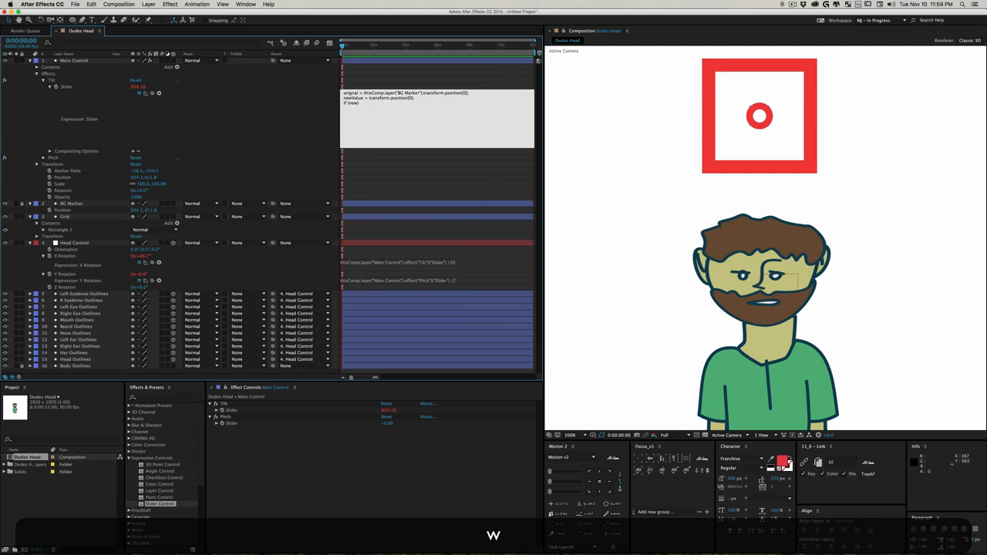
type("Vc")
key("BackSpace")
type("alue >")
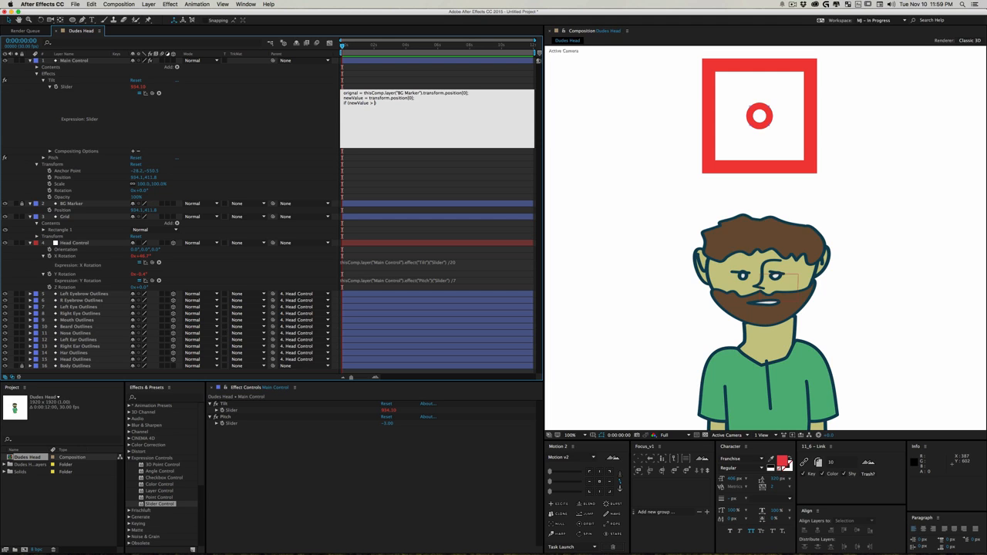
type(" orig")
type("nal")
key("Right")
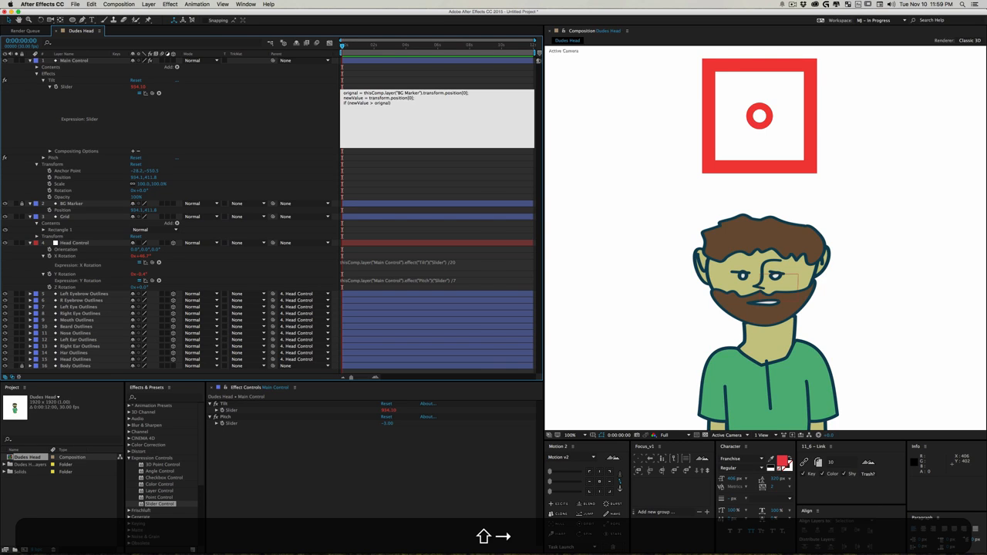
type("{  }")
key("Left")
key("Return")
key("Return")
key("Up")
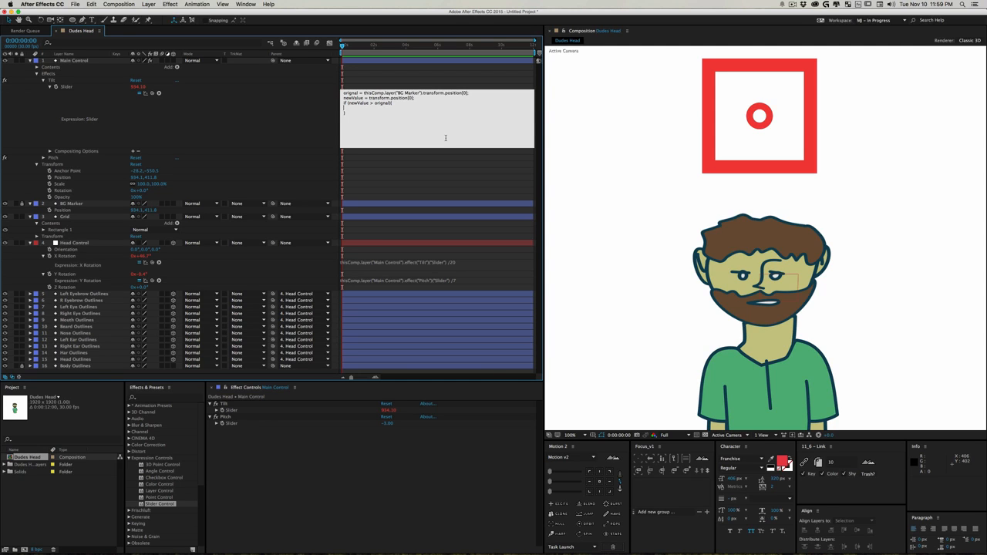
Step: Fill the if block with Math.abs(orignal - newValue), apply the expression, and test it by moving the Main Control circle right of the grid's centre
type("Math.")
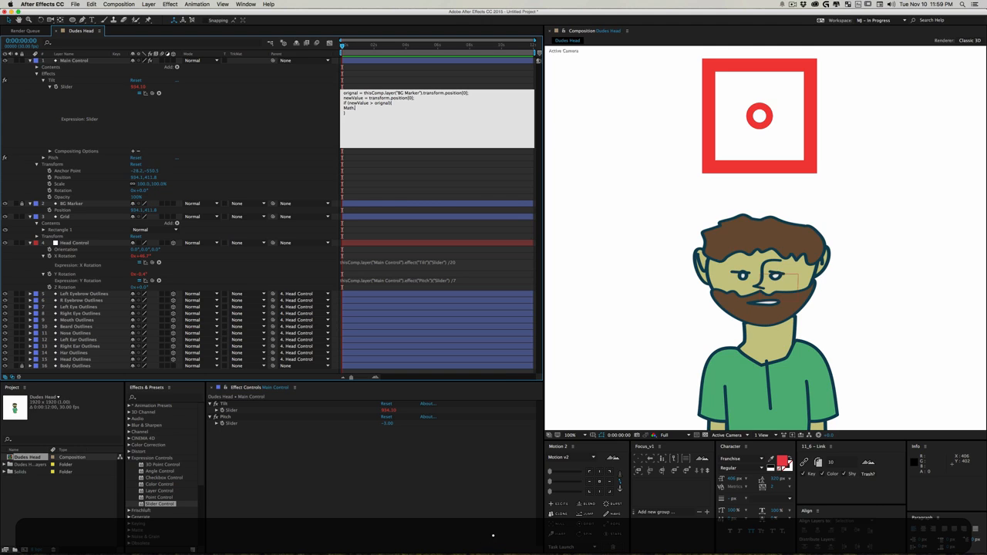
type("abs()")
key("shift+Left")
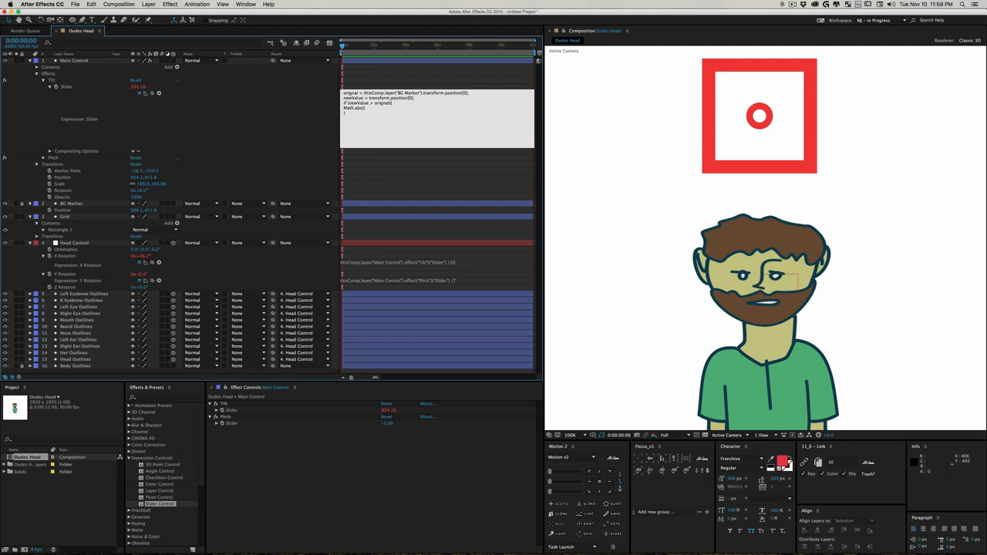
type("original")
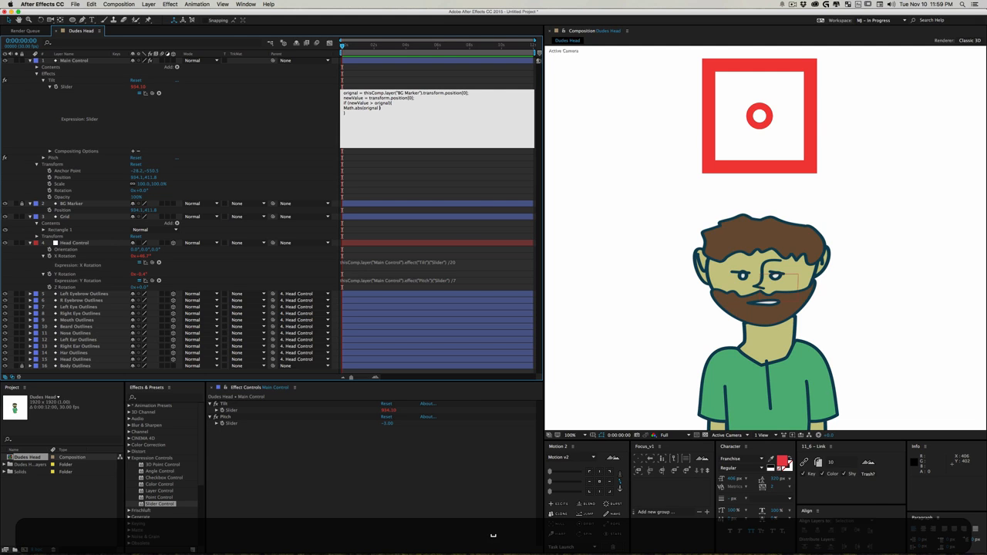
type("newValue")
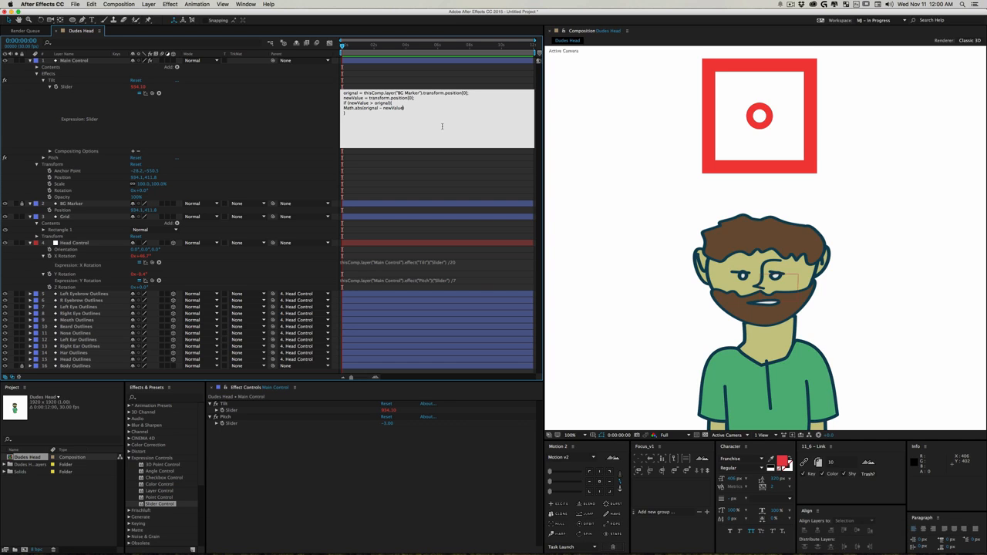
key("super+a")
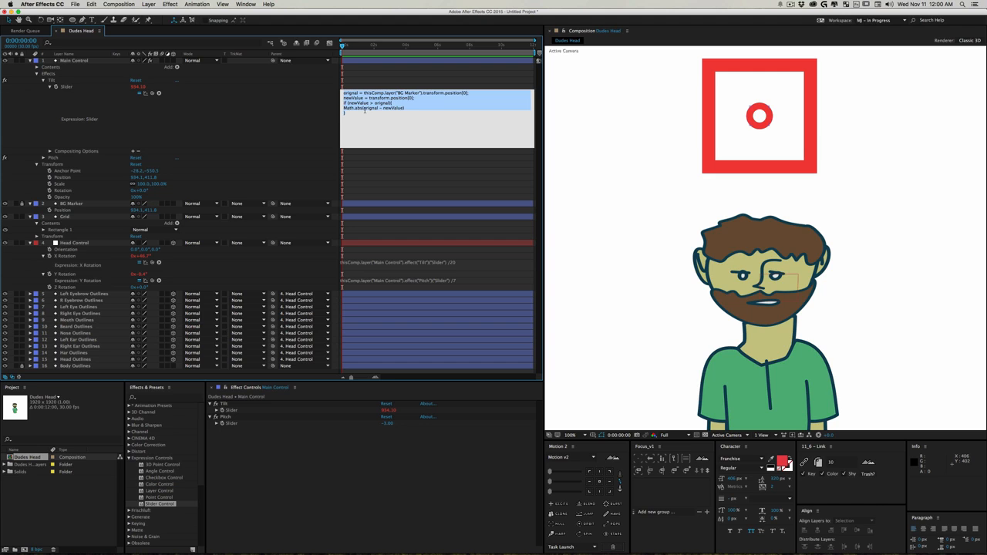
left_click(257, 120)
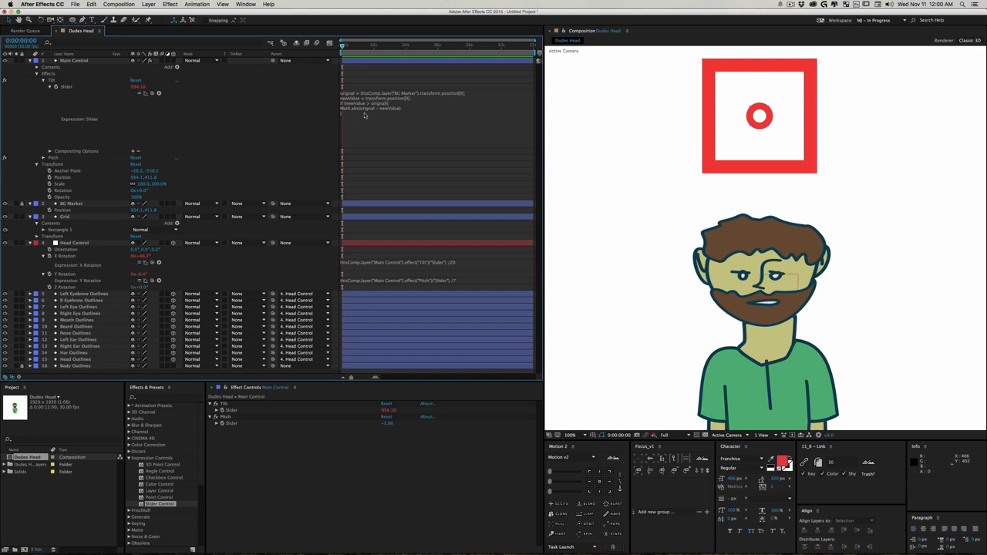
mouse_move(758, 115)
left_mouse_down()
mouse_move(875, 177)
mouse_move(928, 239)
mouse_move(617, 73)
mouse_move(856, 102)
mouse_move(753, 115)
mouse_move(942, 130)
mouse_move(634, 120)
mouse_move(826, 123)
mouse_move(724, 87)
mouse_move(826, 84)
mouse_move(799, 126)
mouse_move(781, 121)
left_mouse_up()
Step: Add an else block containing Math.abs(orignal - newValue) * -1; to the Tilt expression and apply it
left_click(401, 120)
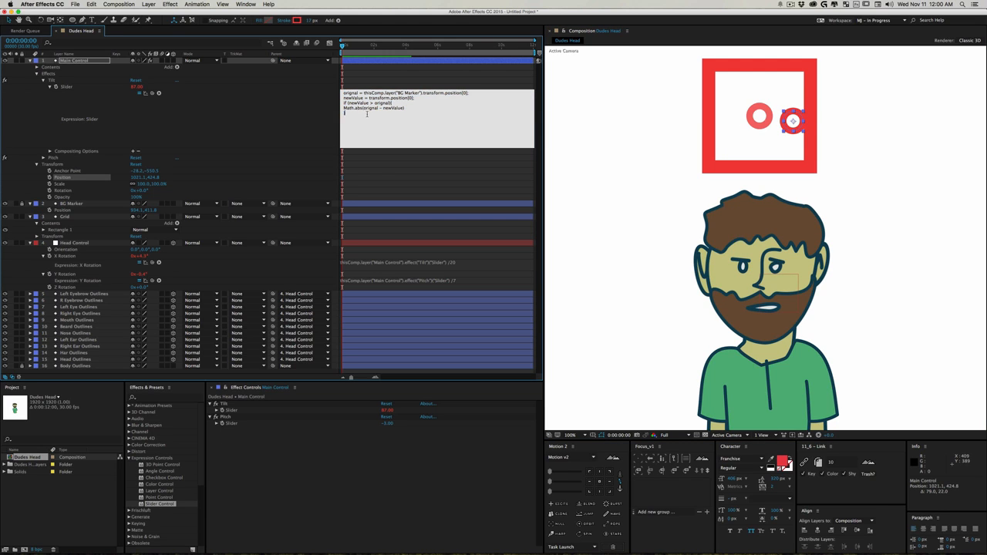
type("}")
mouse_move(493, 534)
type("else {")
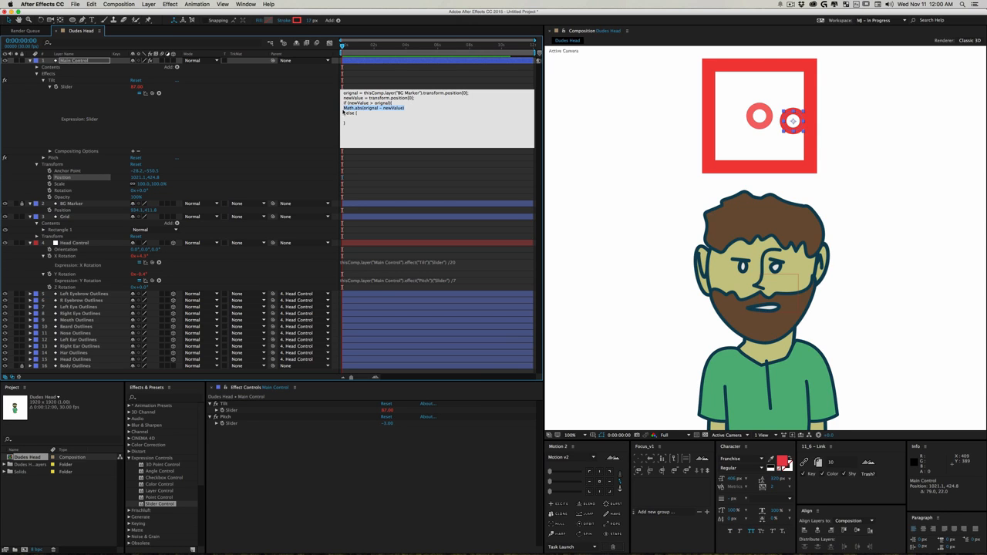
key("super+c")
left_click(351, 122)
key("super+v")
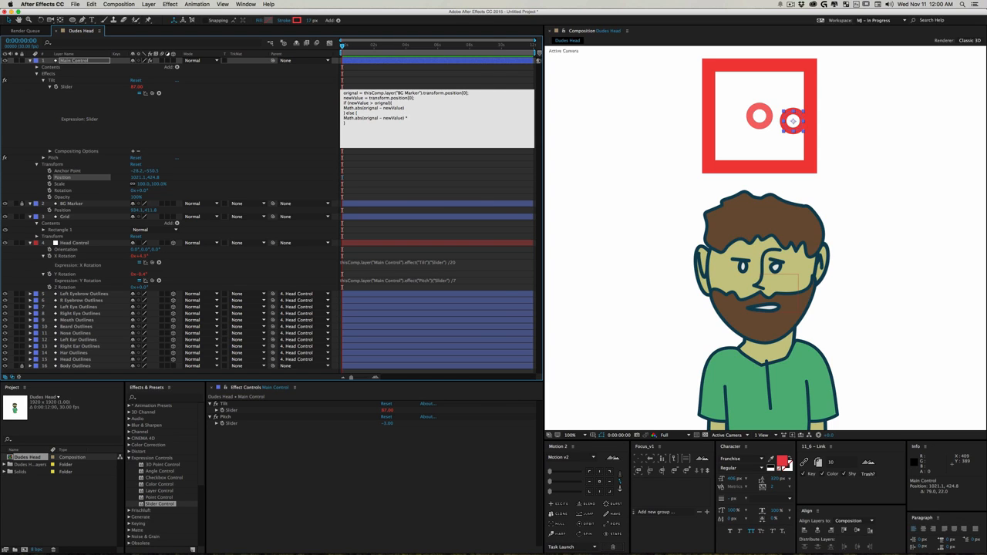
type("-1")
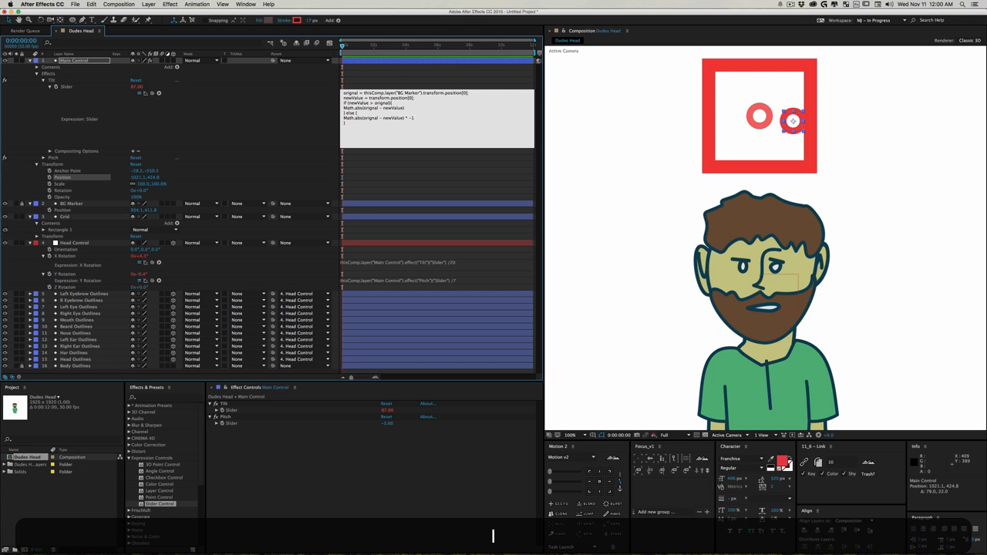
type(";")
left_click(193, 117)
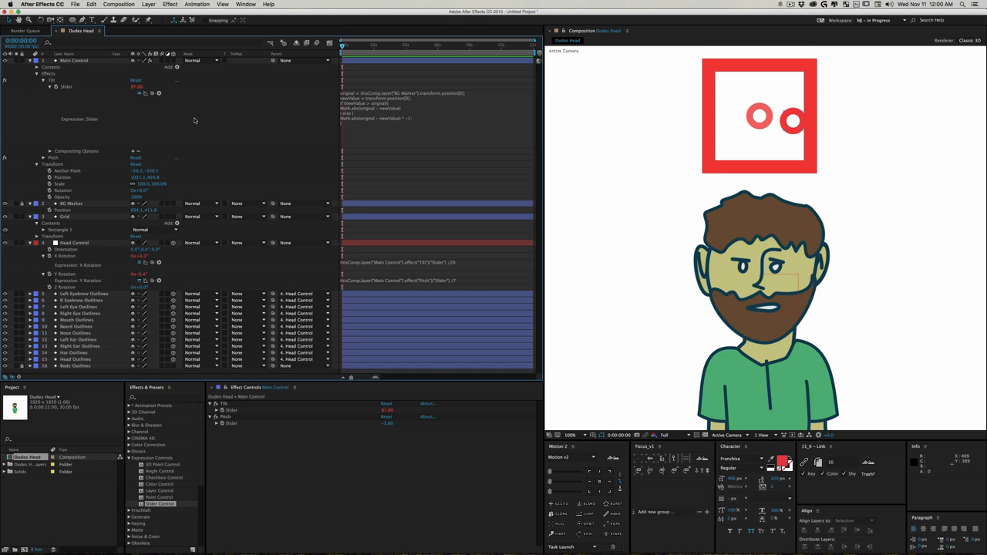
Step: Test the Tilt slider by moving the Main Control circle left and right past the grid's edges, and open its expression for editing
mouse_move(798, 124)
left_mouse_down()
mouse_move(756, 114)
mouse_move(625, 123)
mouse_move(929, 115)
mouse_move(619, 130)
mouse_move(687, 128)
left_mouse_up()
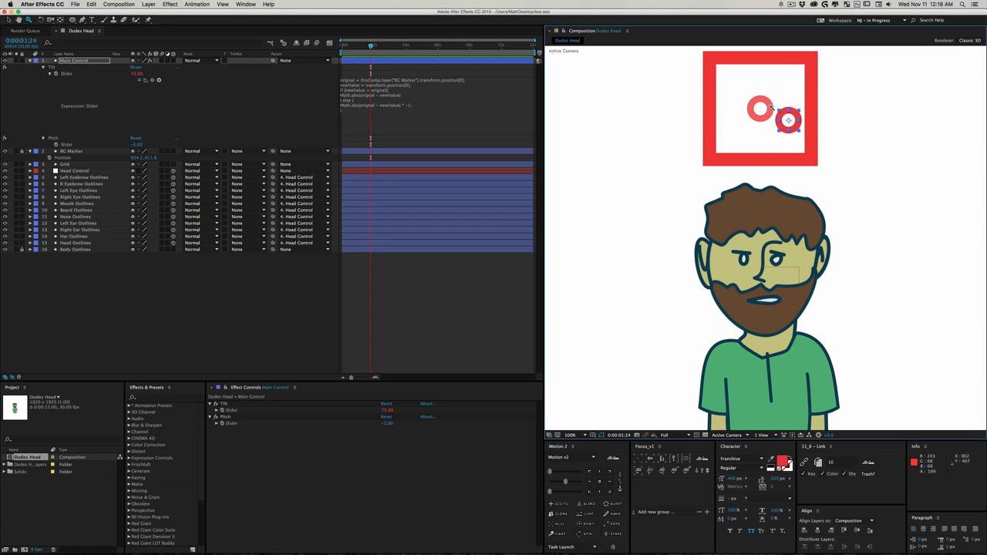
key("v")
mouse_move(789, 123)
left_mouse_down()
mouse_move(883, 108)
mouse_move(646, 115)
mouse_move(886, 102)
mouse_move(713, 113)
mouse_move(833, 116)
left_mouse_up()
left_click(390, 94)
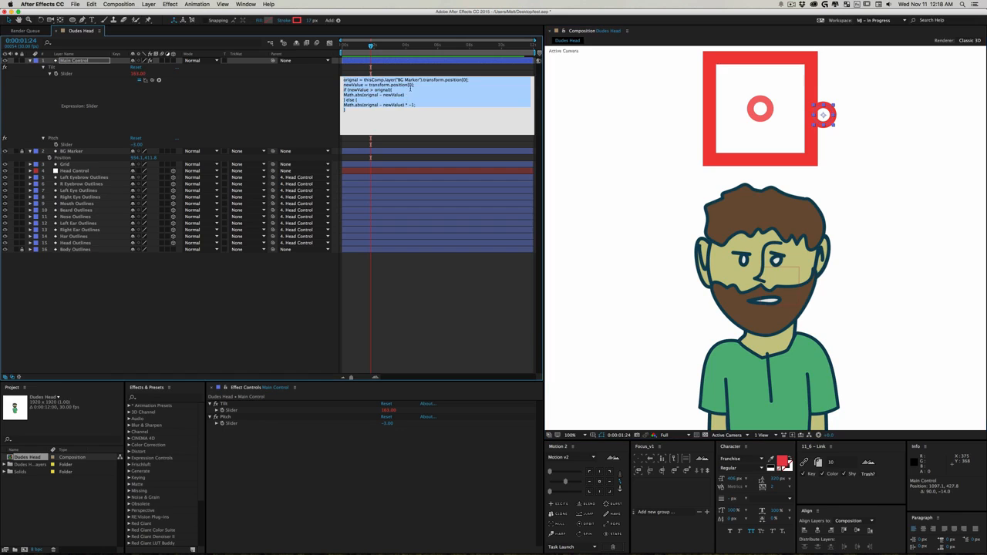
Step: Change both position indices in the Tilt expression to [1], apply it, and test by moving the Main Control circle below the grid
left_click(409, 85)
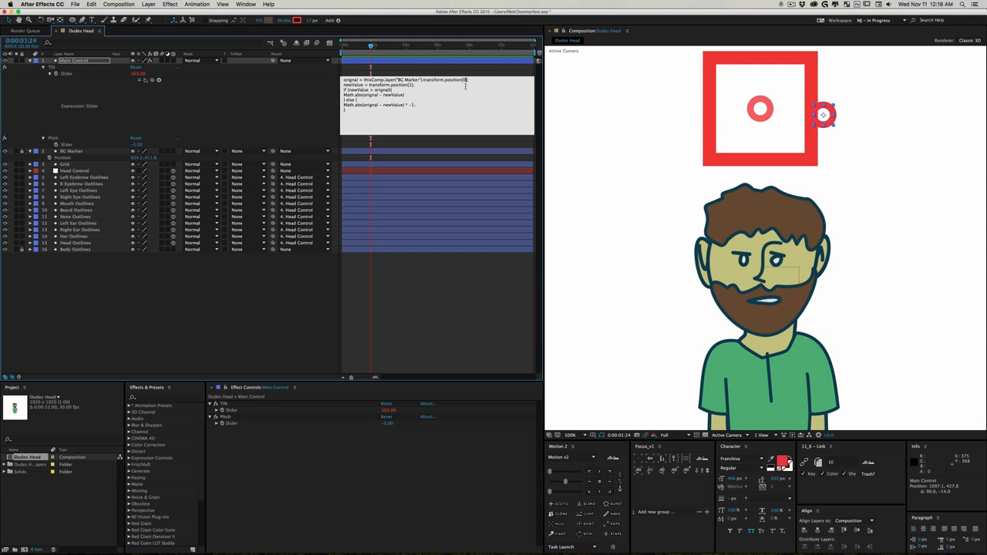
left_click(798, 96)
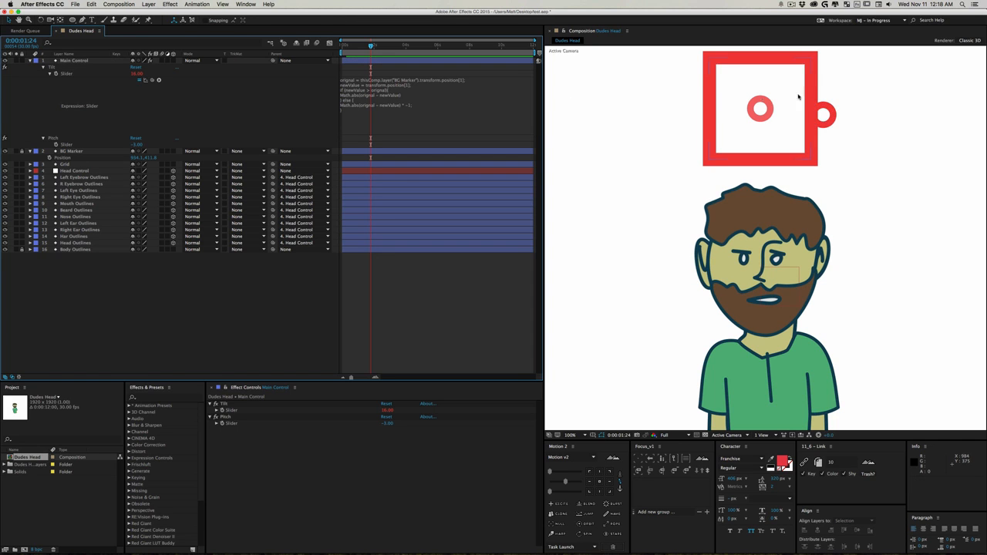
mouse_move(824, 114)
left_mouse_down()
mouse_move(760, 111)
mouse_move(761, 63)
mouse_move(753, 310)
mouse_move(755, 69)
mouse_move(760, 297)
mouse_move(763, 103)
mouse_move(761, 277)
mouse_move(761, 19)
mouse_move(760, 280)
mouse_move(753, 9)
mouse_move(758, 266)
mouse_move(767, 67)
mouse_move(764, 224)
mouse_move(759, 213)
left_mouse_up()
Step: Change the Tilt condition to newValue < orignal, apply the expression, and test it by moving the Main Control circle within the grid
left_click(371, 91)
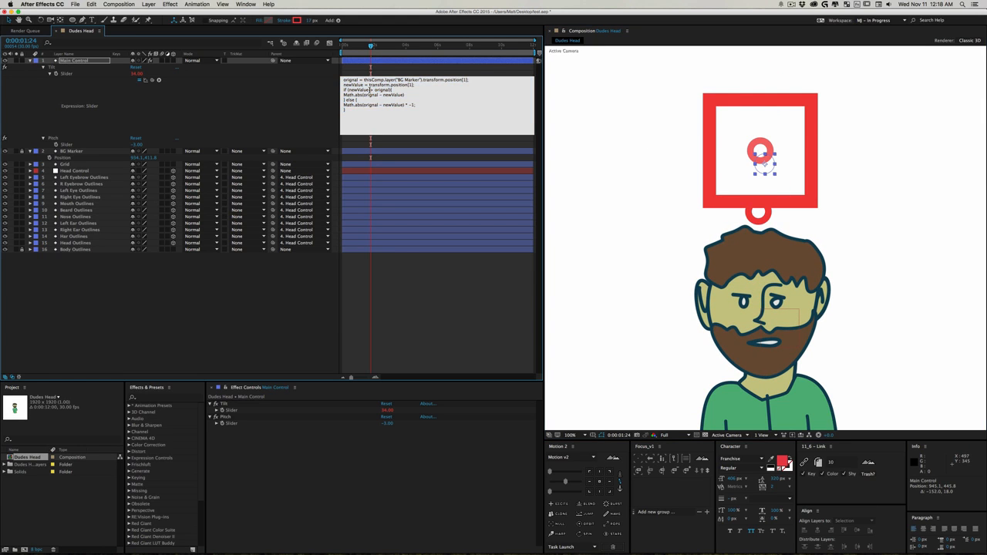
key("BackSpace")
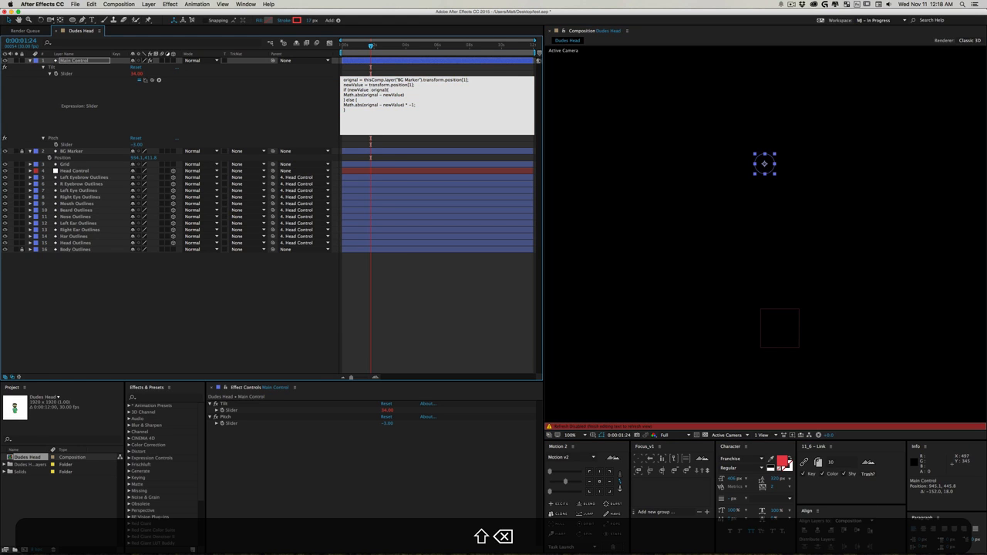
type("<")
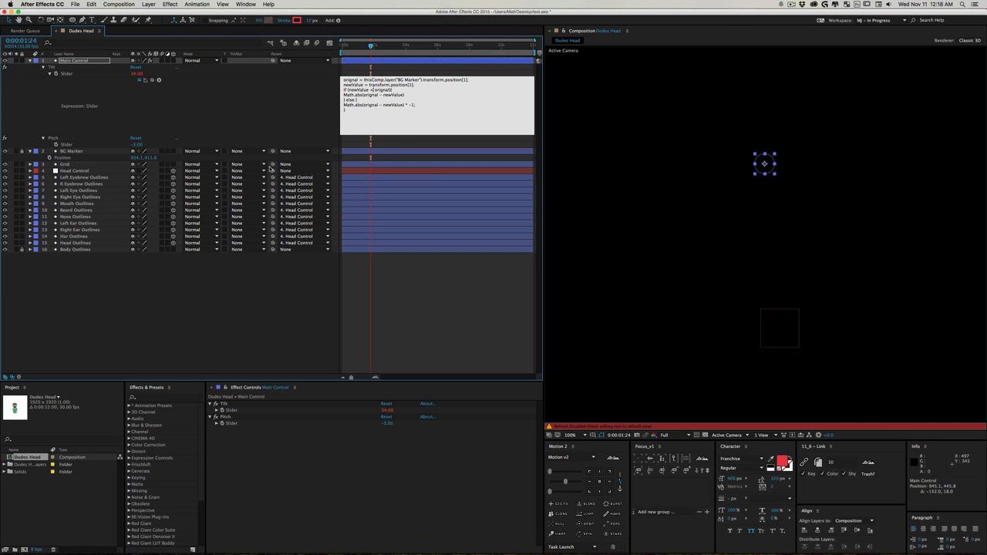
left_click(237, 300)
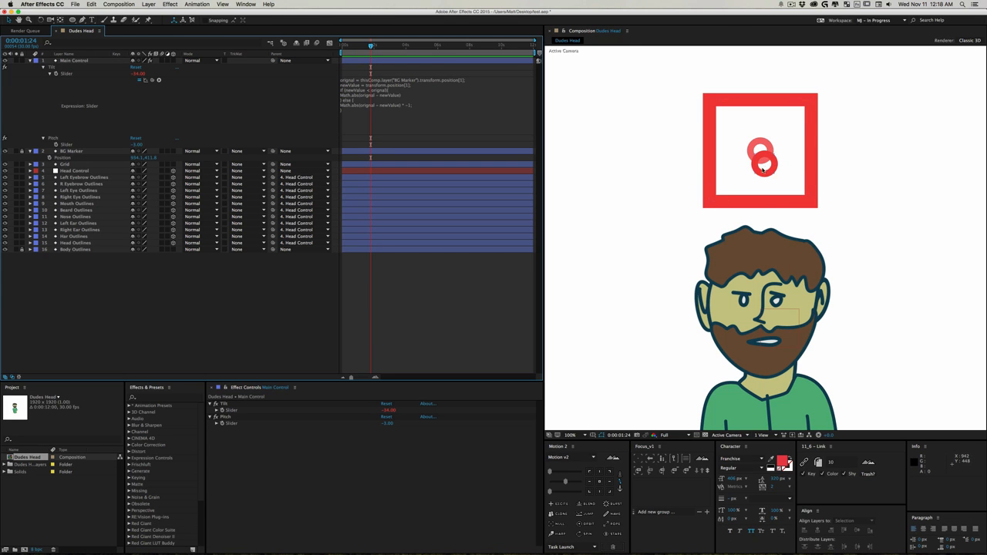
left_click_drag(765, 168, 738, 199)
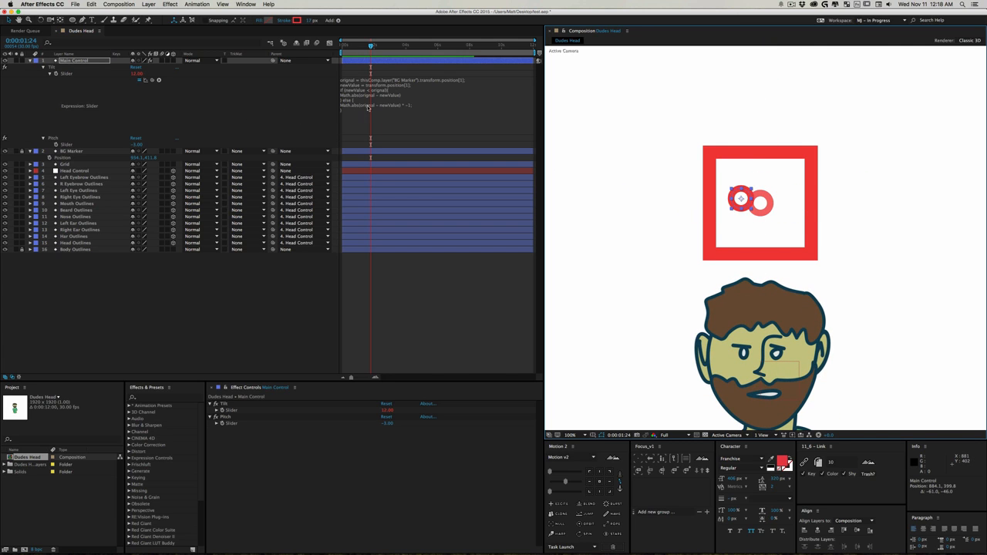
Step: Copy the Tilt expression to the Pitch slider, changing both position indices to [0] and the condition to newValue > orignal
left_click(364, 98)
key("super+c")
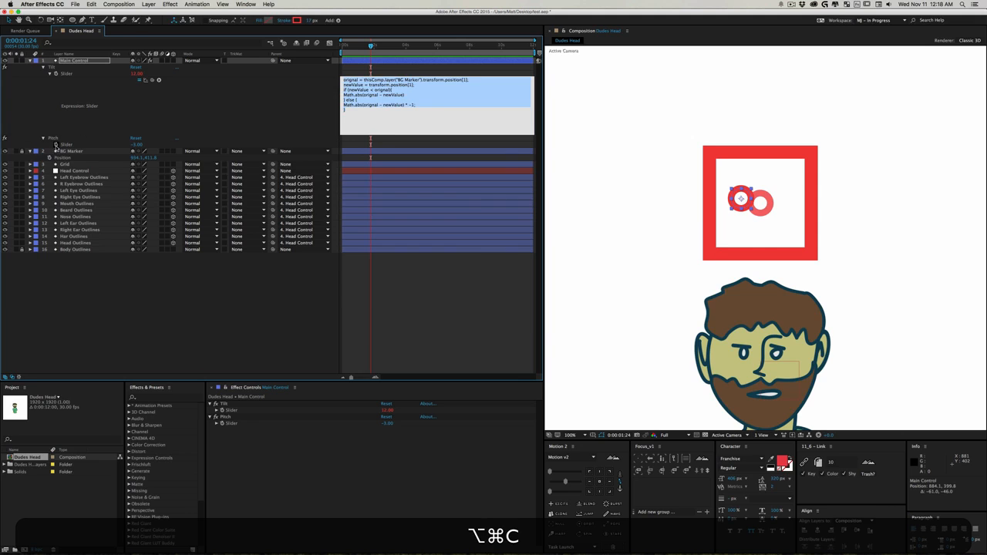
left_click(56, 144, "alt")
key("super+v")
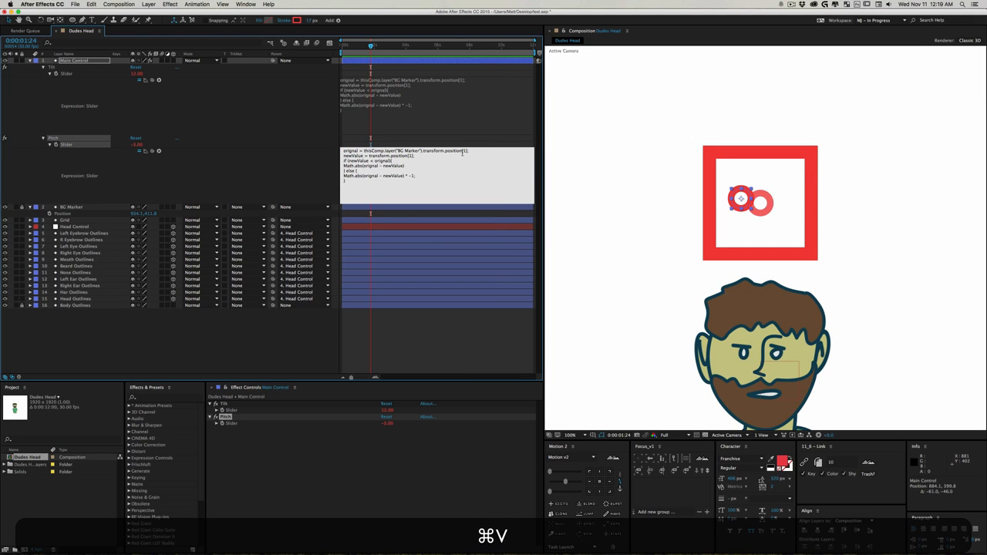
left_click_drag(463, 152, 465, 152)
left_click(300, 178)
Step: Test both sliders by moving the Main Control circle around and beyond the grid while watching the whole character's head turn
left_click_drag(737, 200, 849, 247)
left_click_drag(767, 249, 742, 193)
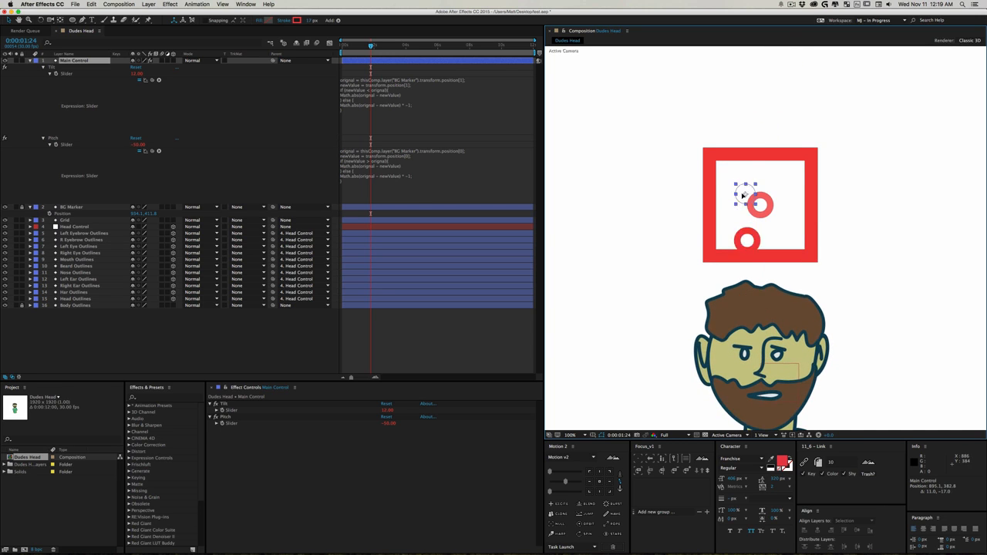
left_click_drag(786, 328, 767, 230)
key("z")
left_click(762, 221, "alt")
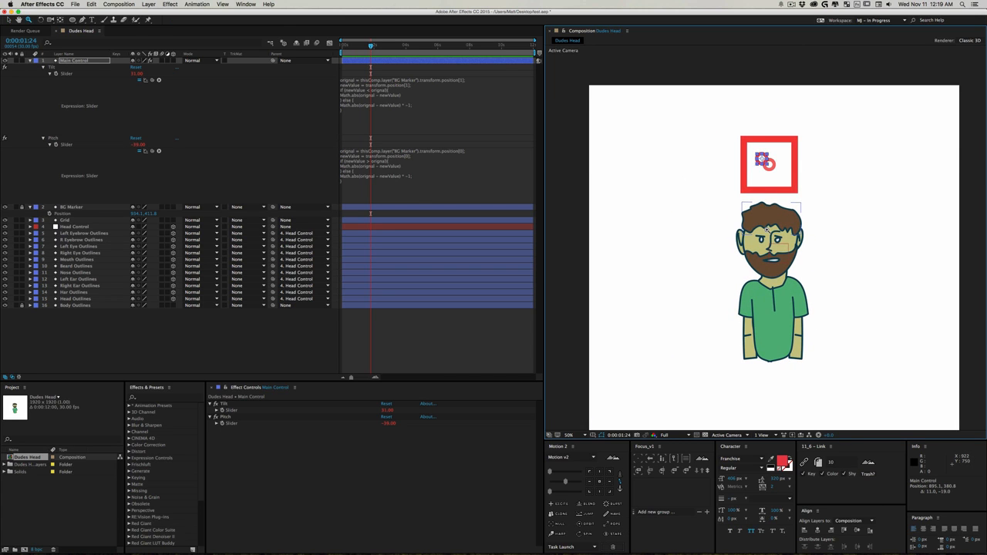
key("v")
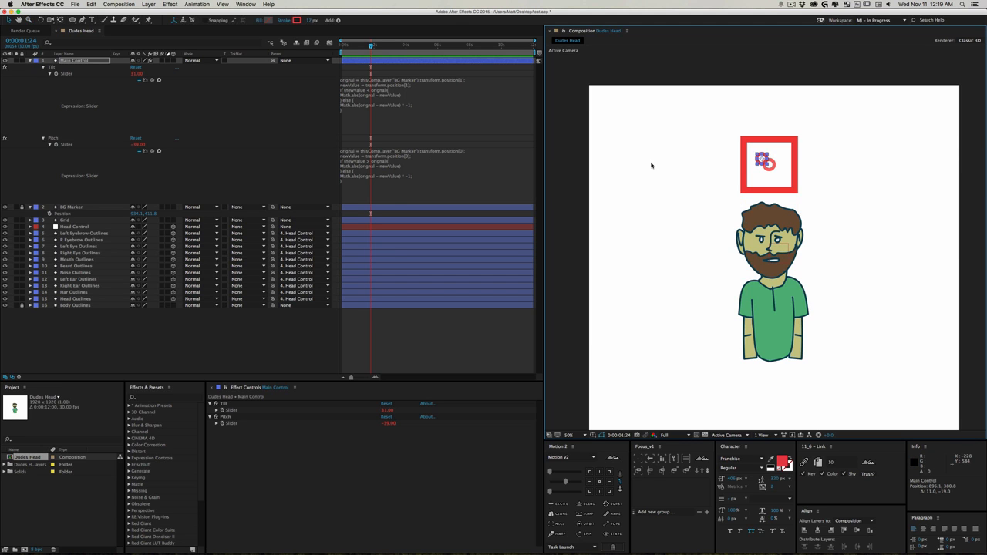
left_click_drag(762, 159, 834, 216)
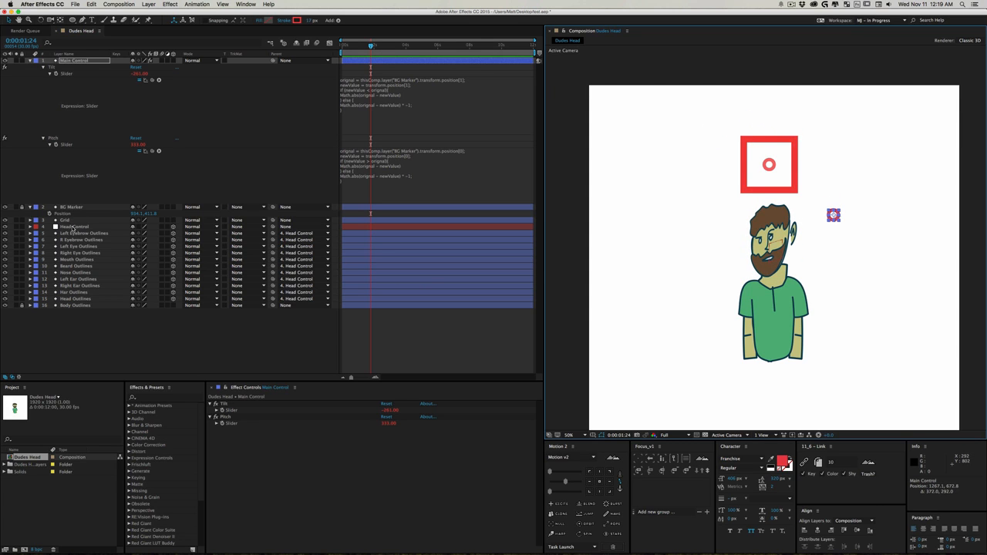
Step: Reveal the Head Control layer's X and Y Rotation expressions and change the X Rotation divisor to 8
left_click(74, 226)
key("r")
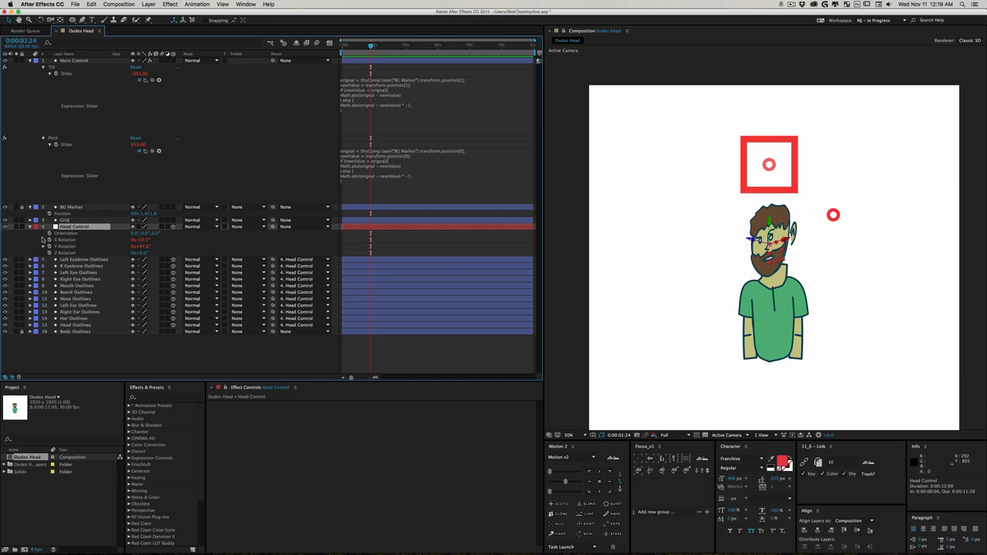
left_click(42, 238)
left_click(43, 247)
left_click(43, 240)
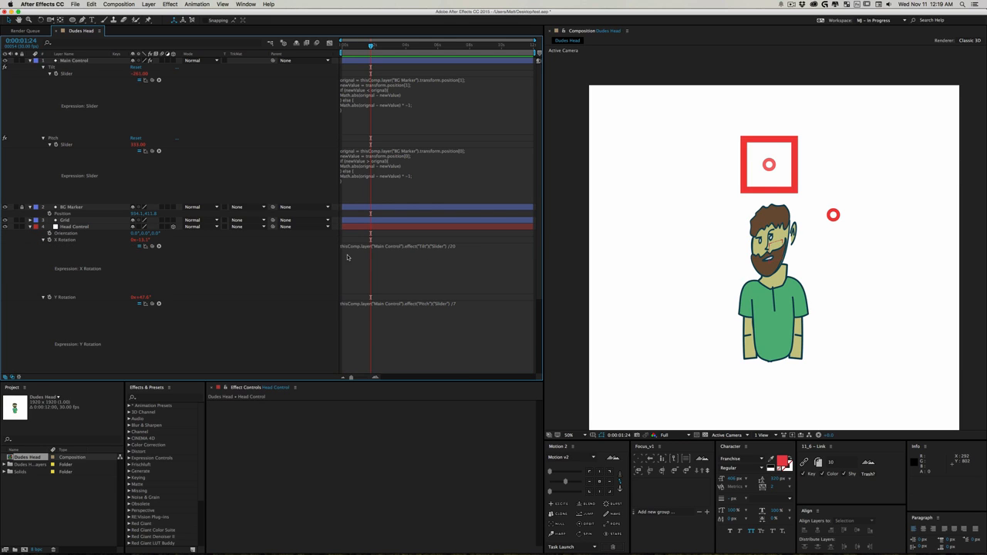
left_click(514, 245)
left_click(454, 246)
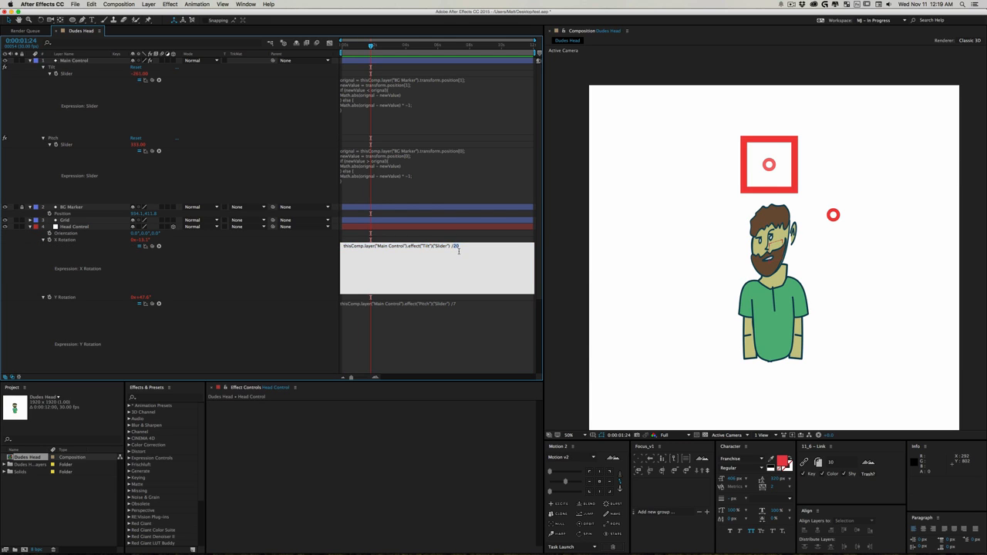
Step: Change the divisor in Head Control's Y Rotation expression to 20 and apply it
left_click(454, 303)
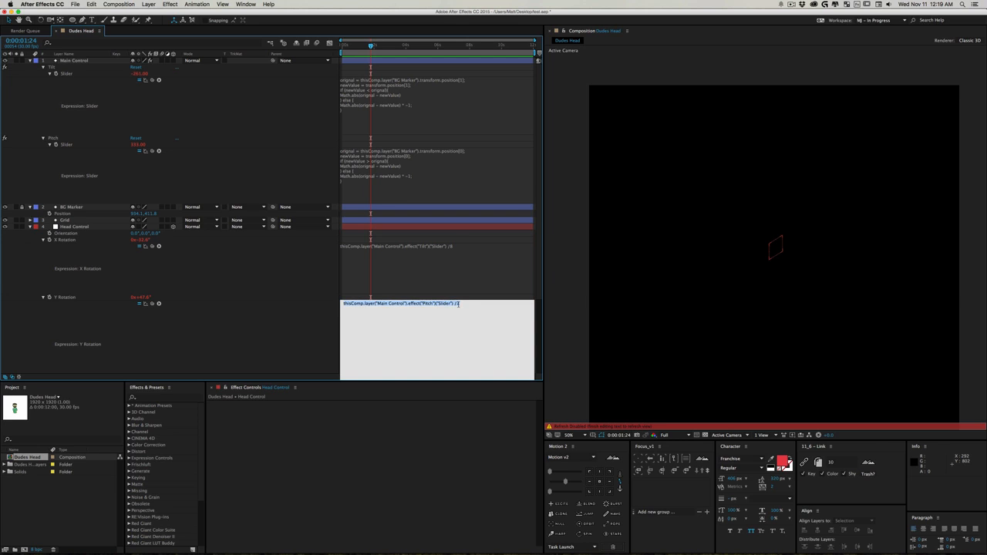
left_click(465, 303)
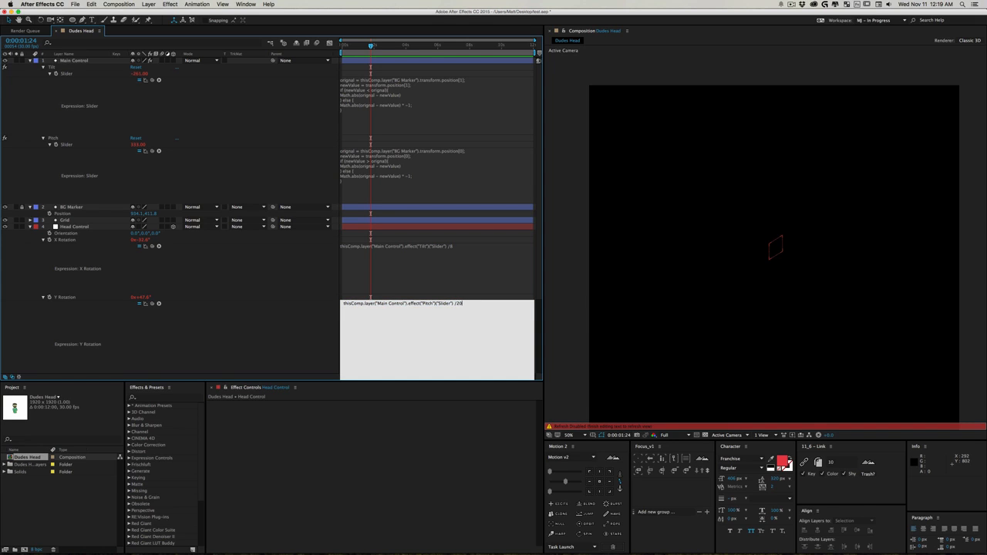
left_click(254, 310)
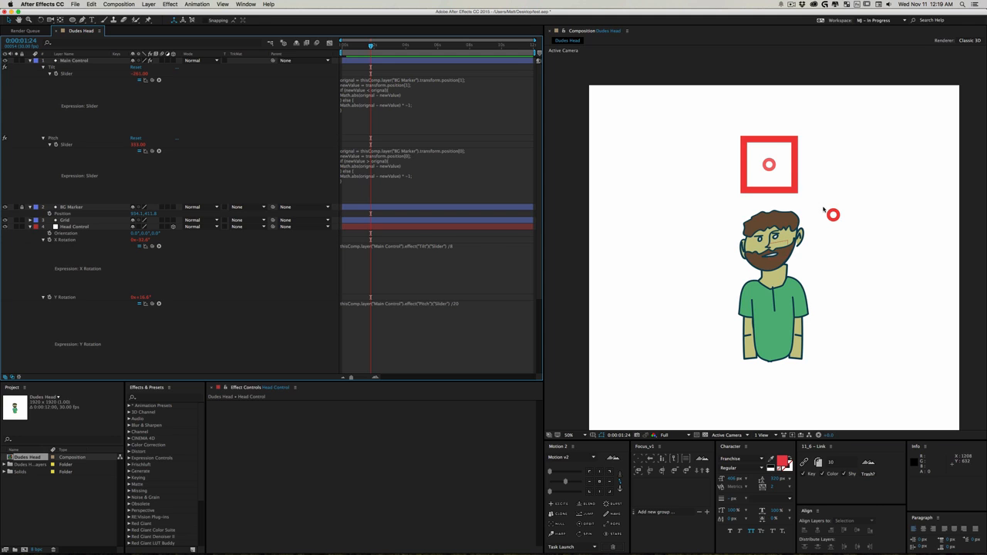
Step: Test the new rotation divisors by moving the Main Control circle near the grid's centre, and review the Tilt expression
left_click_drag(833, 214, 777, 170)
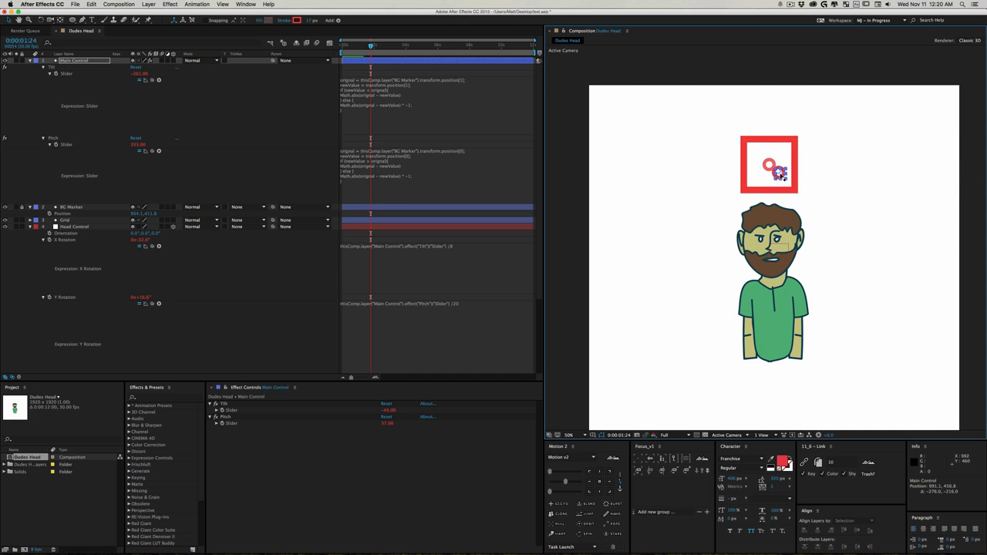
mouse_move(781, 174)
left_mouse_down()
mouse_move(725, 167)
mouse_move(786, 167)
mouse_move(772, 171)
left_mouse_up()
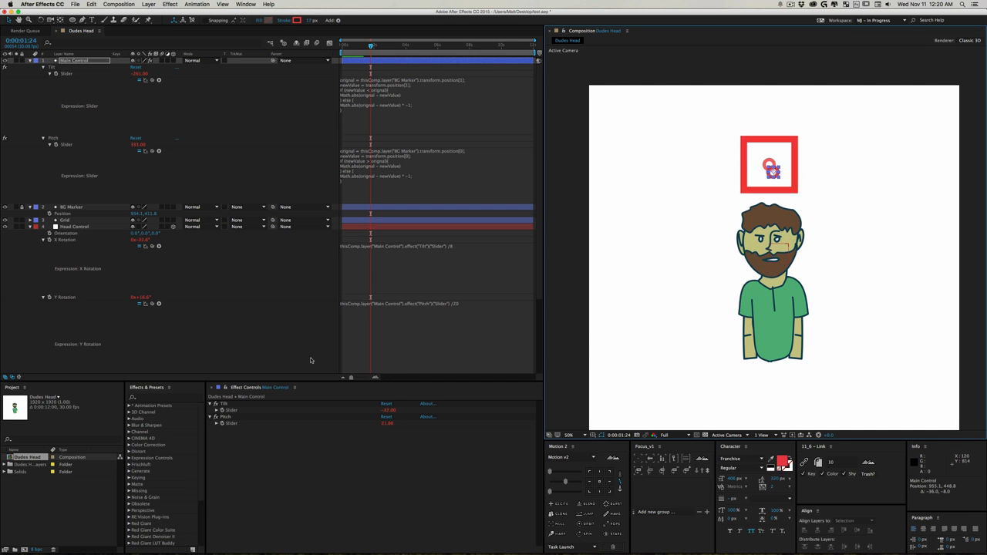
left_click(225, 403)
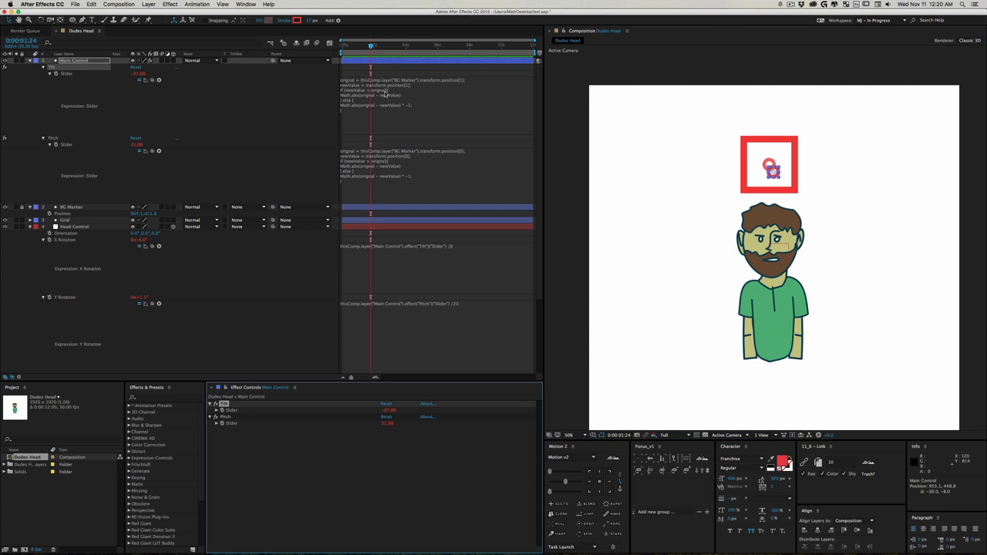
left_click(349, 94)
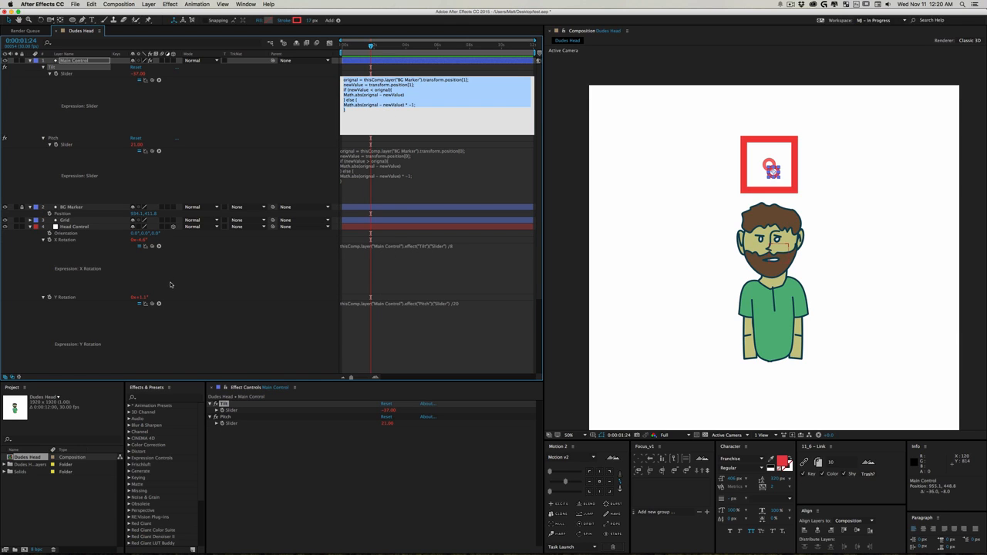
left_click(223, 95)
Step: Collapse the expanded properties of the layers and try the rig by moving the Main Control circle inside the grid
key("super+a")
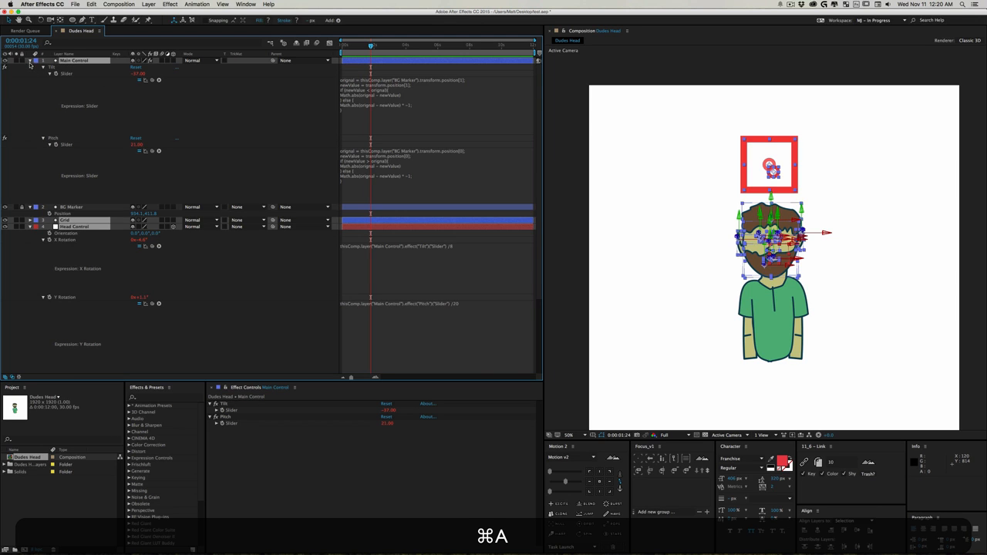
left_click(30, 61)
left_click(167, 237)
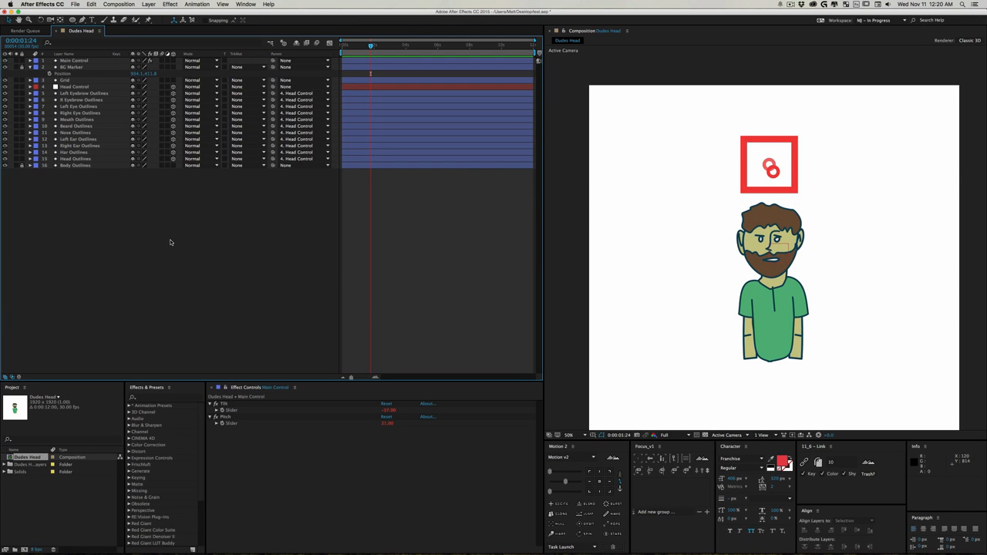
mouse_move(772, 171)
left_mouse_down()
mouse_move(745, 176)
mouse_move(729, 144)
mouse_move(787, 134)
mouse_move(786, 192)
mouse_move(756, 149)
mouse_move(786, 167)
mouse_move(760, 184)
mouse_move(765, 129)
mouse_move(785, 161)
left_mouse_up()
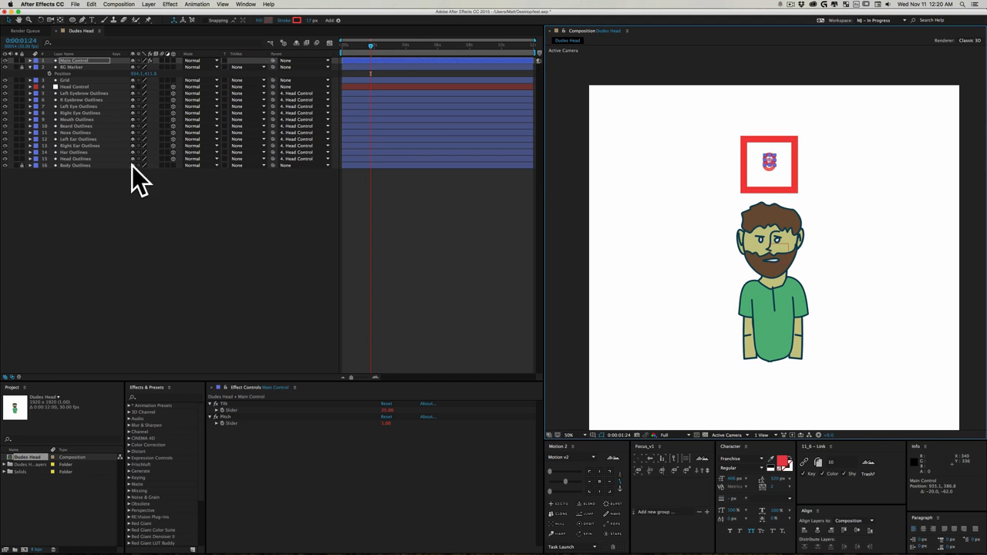
Step: Make the Main Control, BG Marker and Grid layers guide layers, and lock BG Marker
left_click(64, 80)
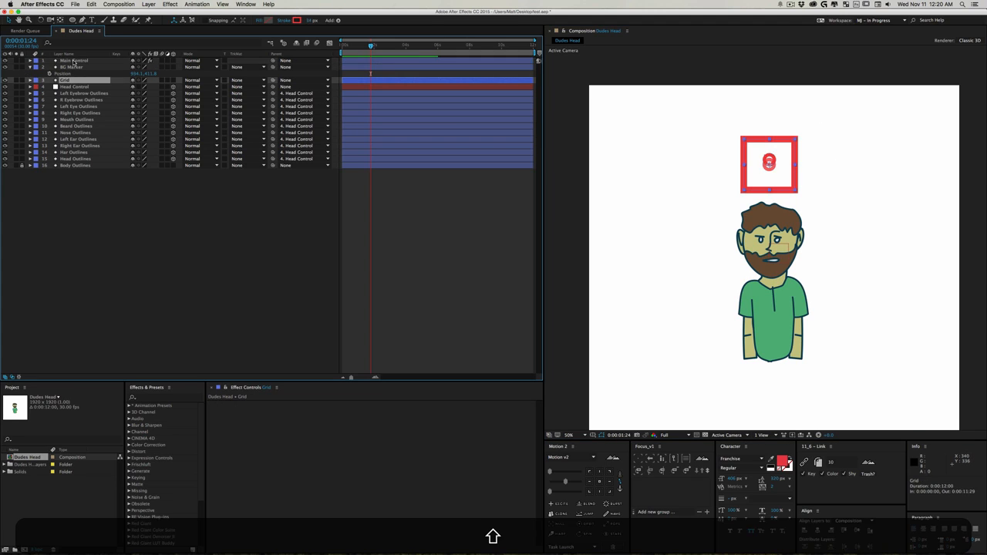
left_click(71, 61, "shift")
right_click(74, 62)
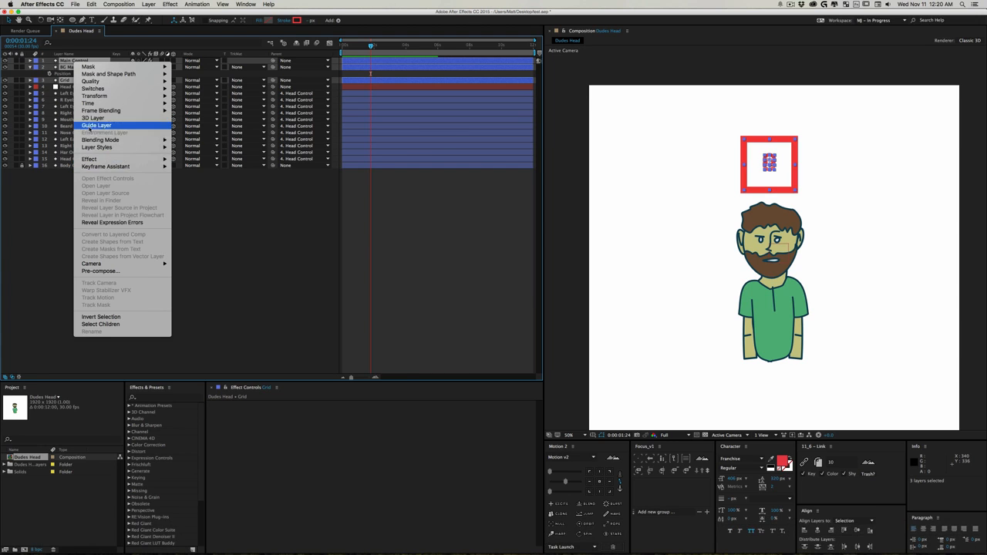
left_click(93, 126)
left_click(90, 229)
left_click(87, 67)
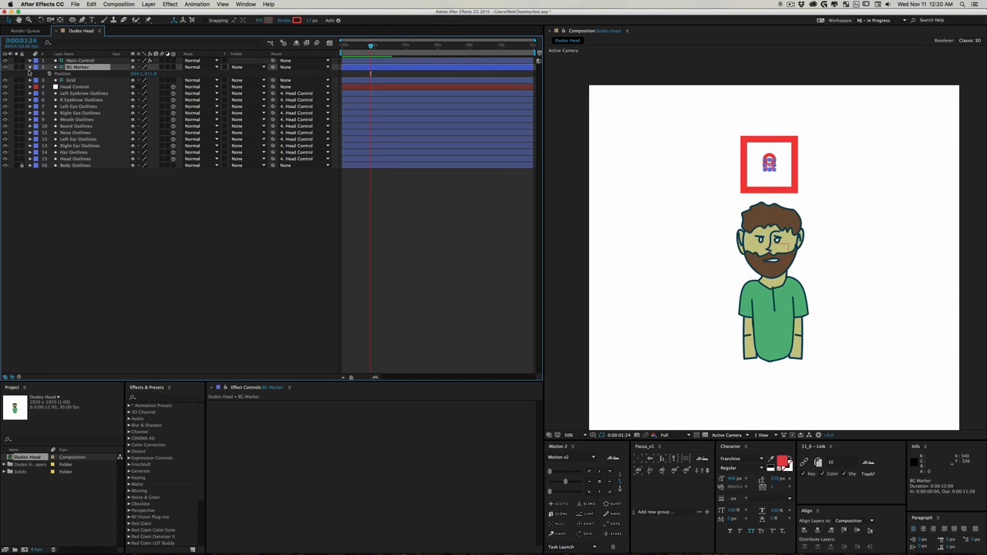
left_click(22, 68)
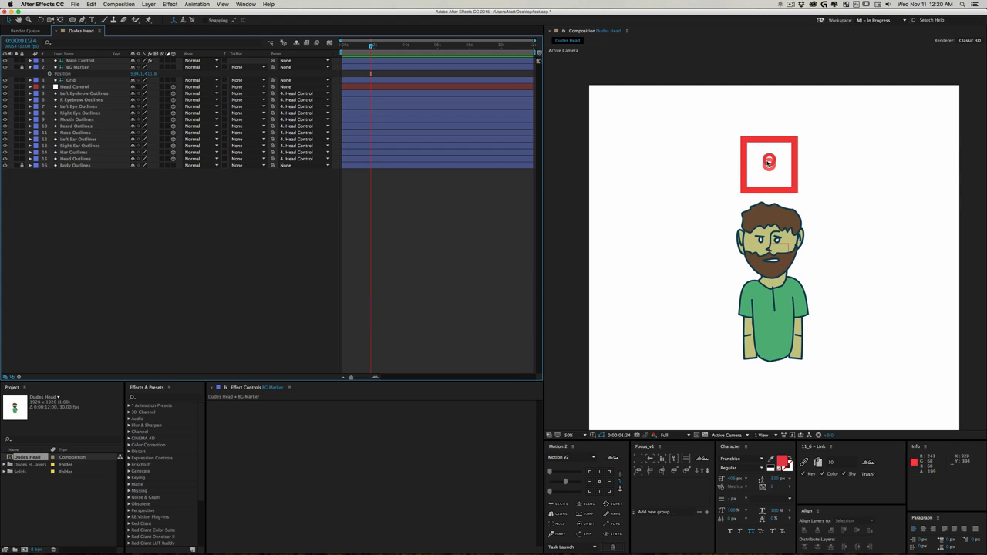
Step: Test the finished head rig by moving the Main Control circle around and past the edges of the grid
left_click(769, 162)
left_click_drag(752, 202, 774, 159)
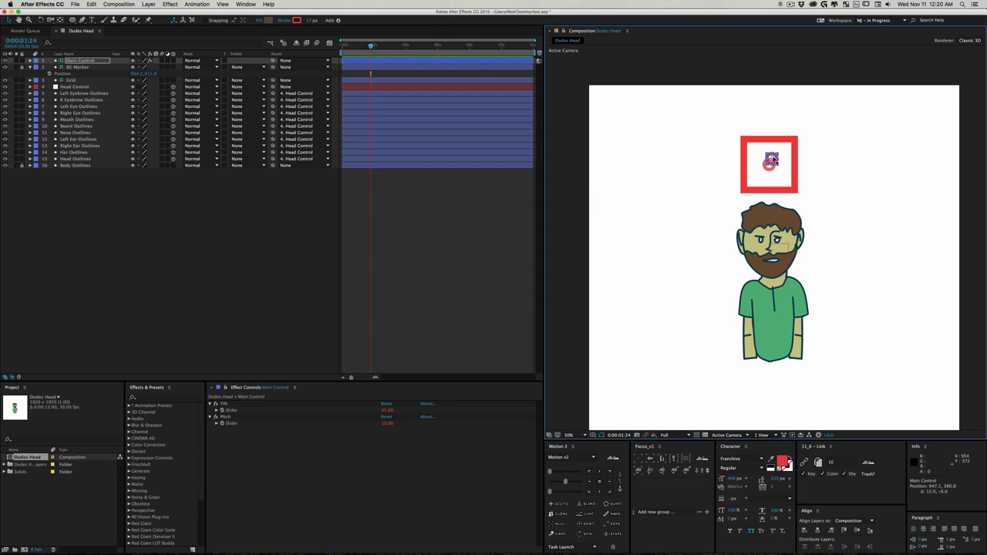
left_click_drag(772, 159, 777, 204)
left_click(774, 158)
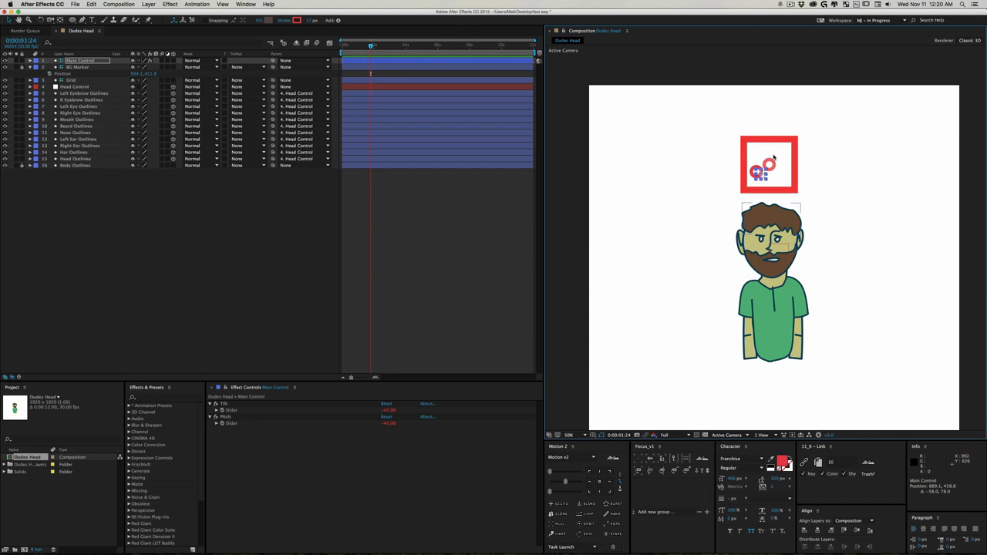
mouse_move(762, 171)
left_mouse_down()
mouse_move(751, 168)
mouse_move(756, 117)
mouse_move(768, 167)
left_mouse_up()
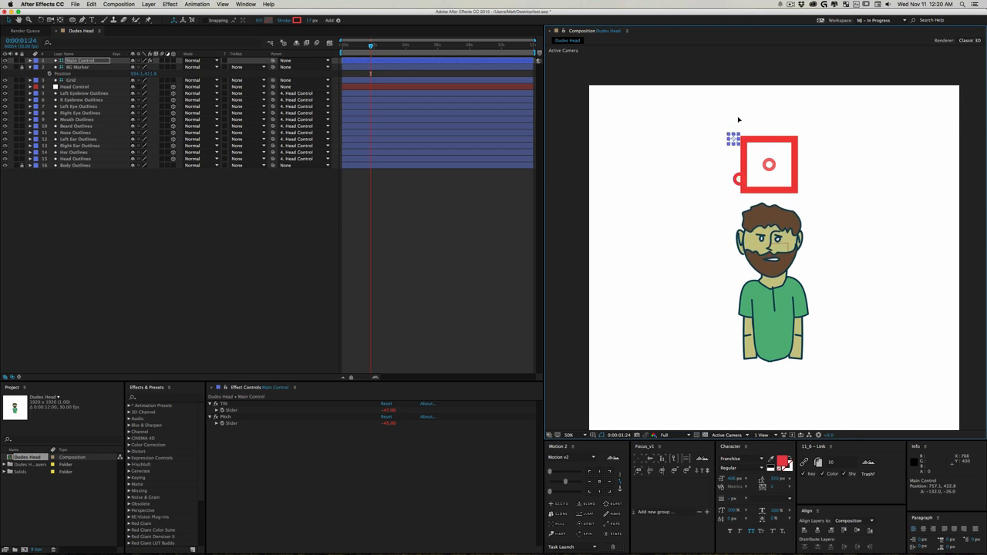
Step: Select the layers from Grid to Head Outlines, then show and hide their rotation properties
left_click_drag(145, 213, 39, 81)
key("r")
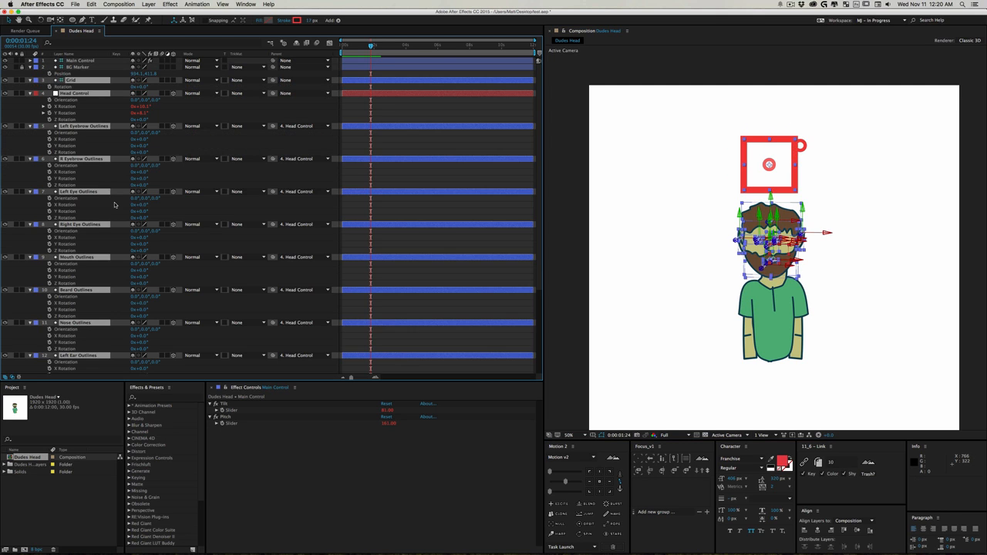
key("r")
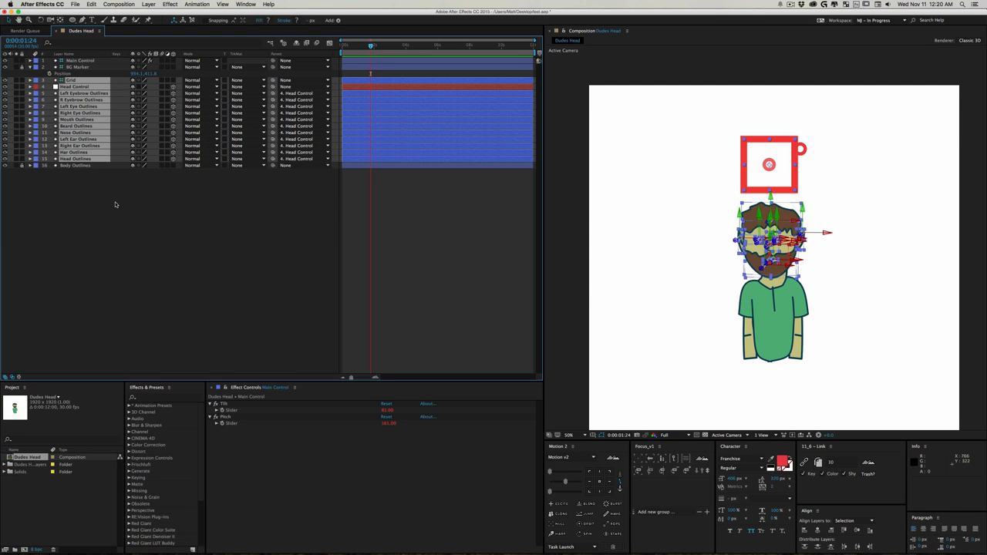
Step: Place the Main Control circle just below the grid's centre and keyframe its Position at 0:00:00:00
left_click(237, 286)
left_click_drag(769, 164, 775, 181)
left_click_drag(360, 46, 323, 49)
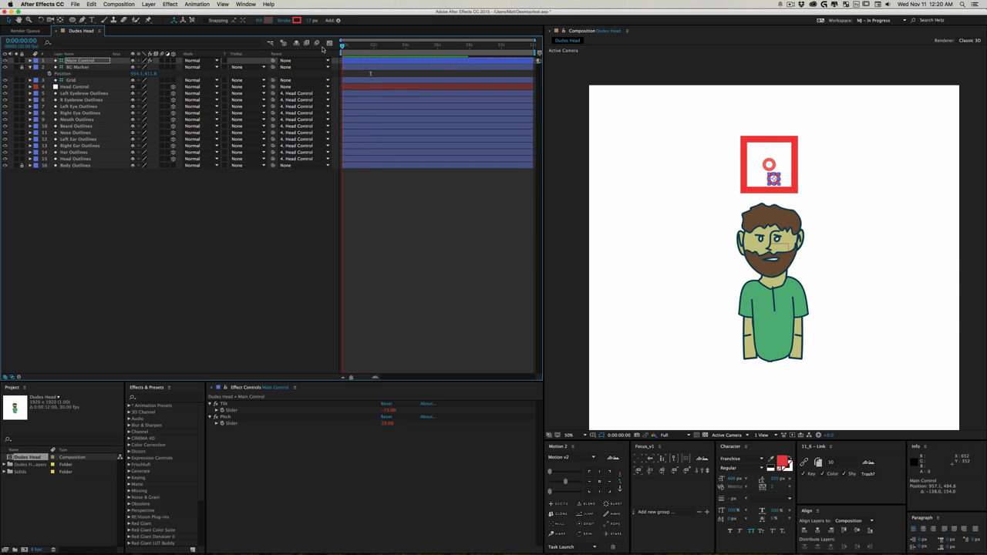
key("p")
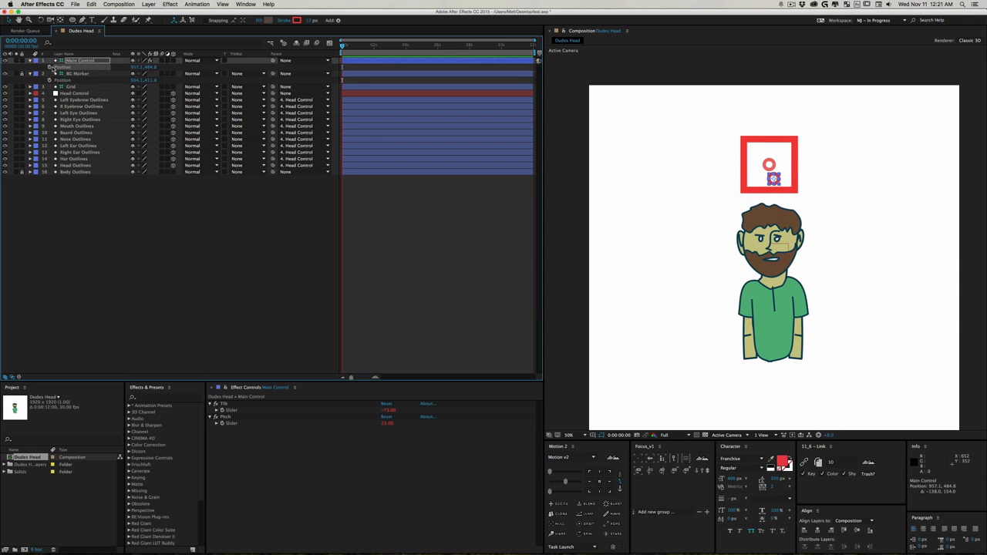
left_click(50, 67)
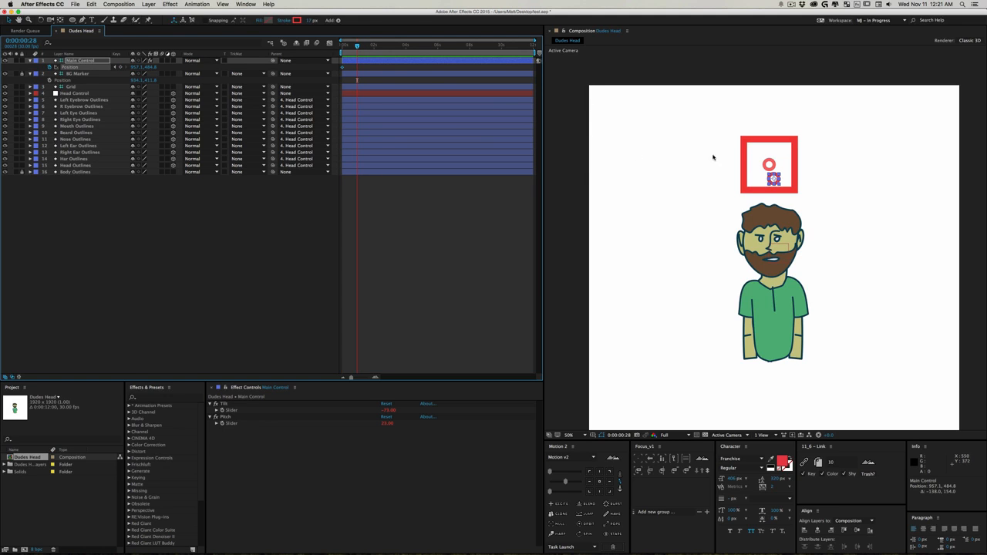
Step: Keyframe Main Control beyond the grid's upper-left corner at 0:00:00:28 and upper-right corner at 0:00:02:08, with a curved motion path
left_click_drag(774, 180, 731, 124)
left_click(378, 46)
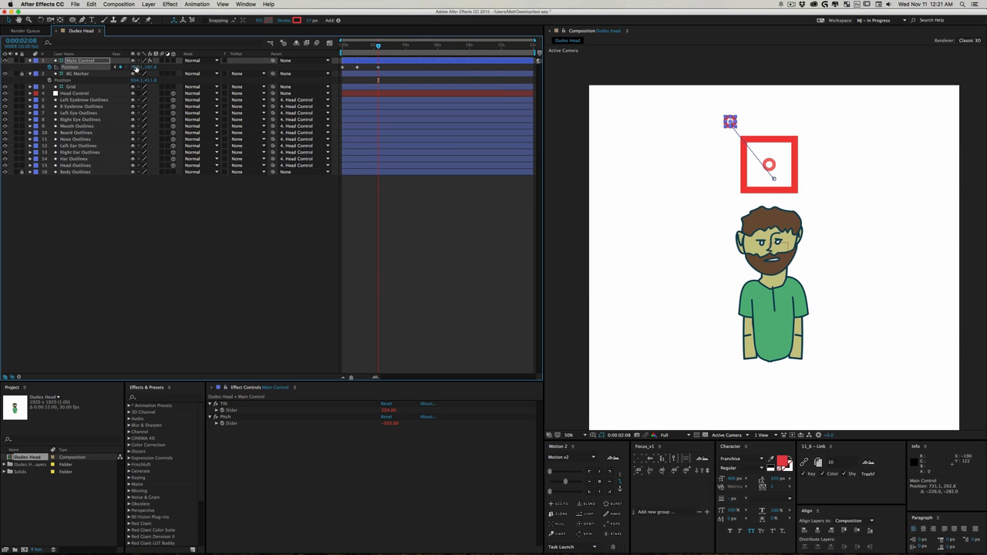
left_click_drag(730, 124, 815, 121)
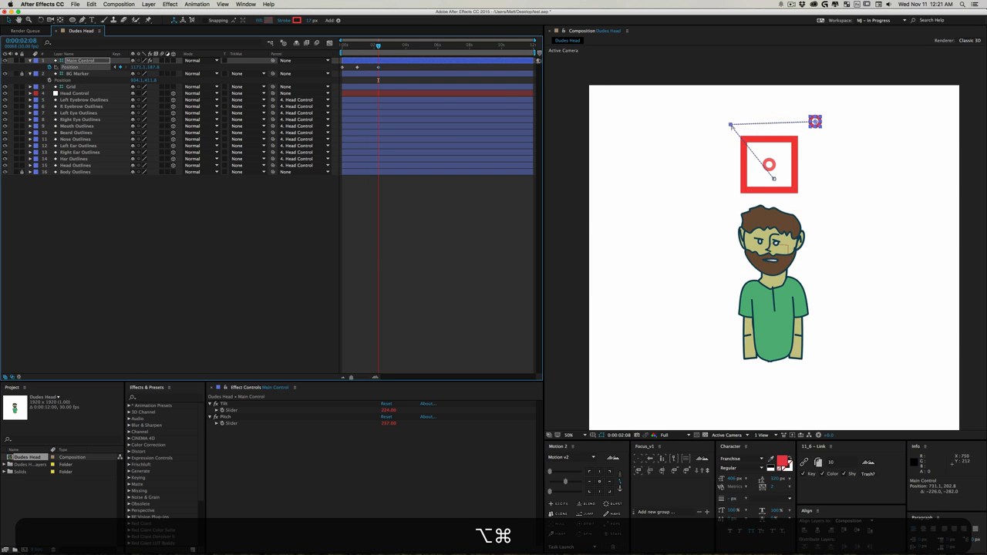
left_click_drag(730, 124, 728, 195)
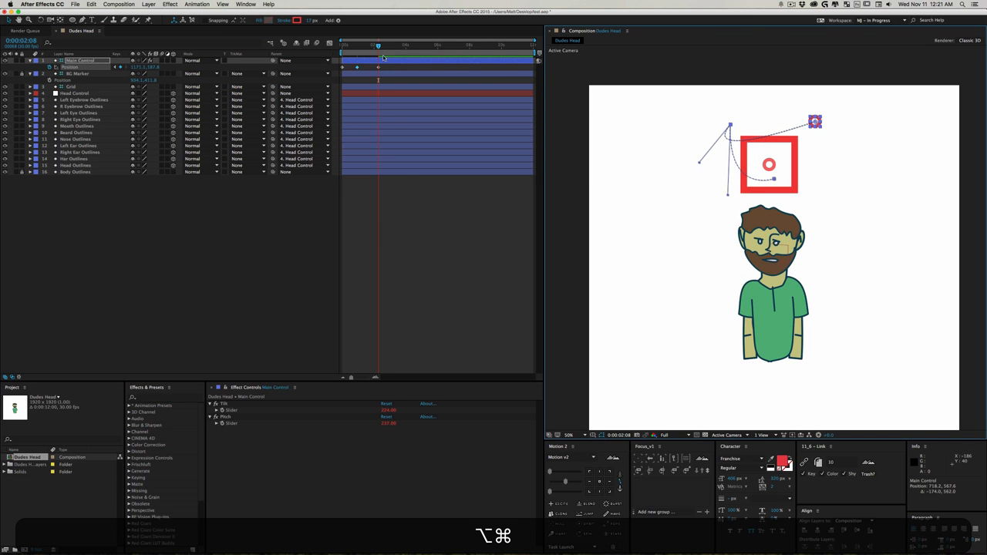
Step: Add a Main Control Position keyframe at 0:00:03:29 with Y set to 516.8, and preview the head animation from the start
left_click(405, 47)
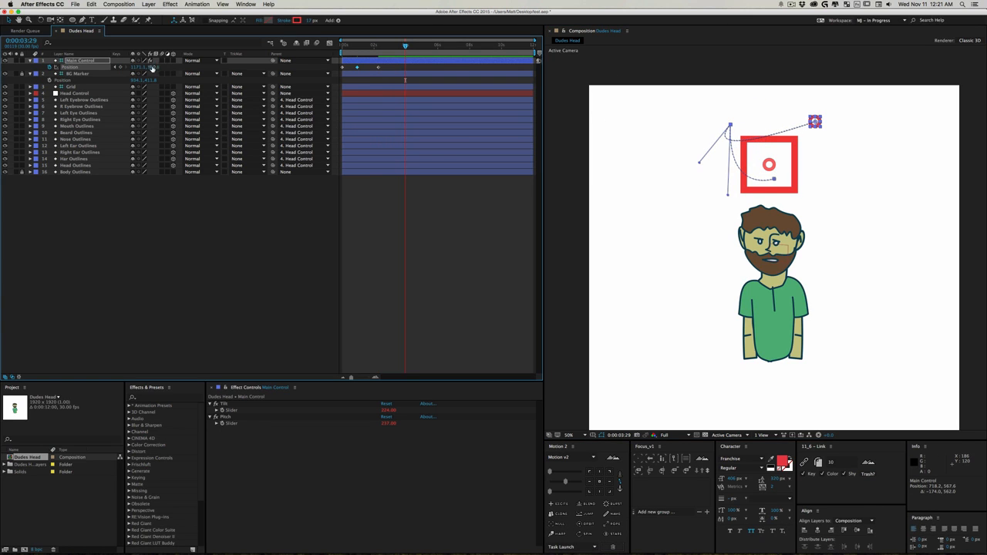
left_click_drag(152, 68, 271, 73)
left_click(242, 227)
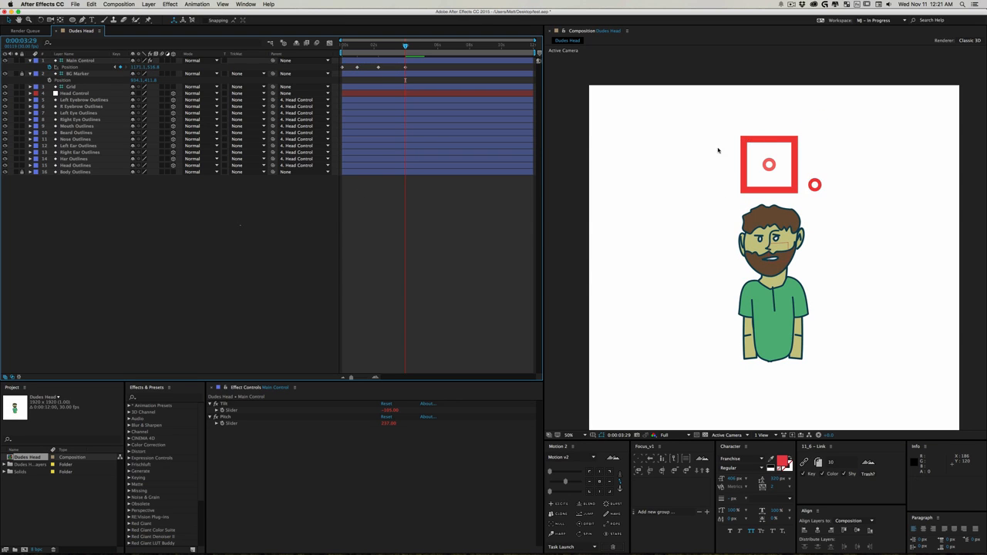
left_click_drag(405, 46, 316, 56)
key("space")
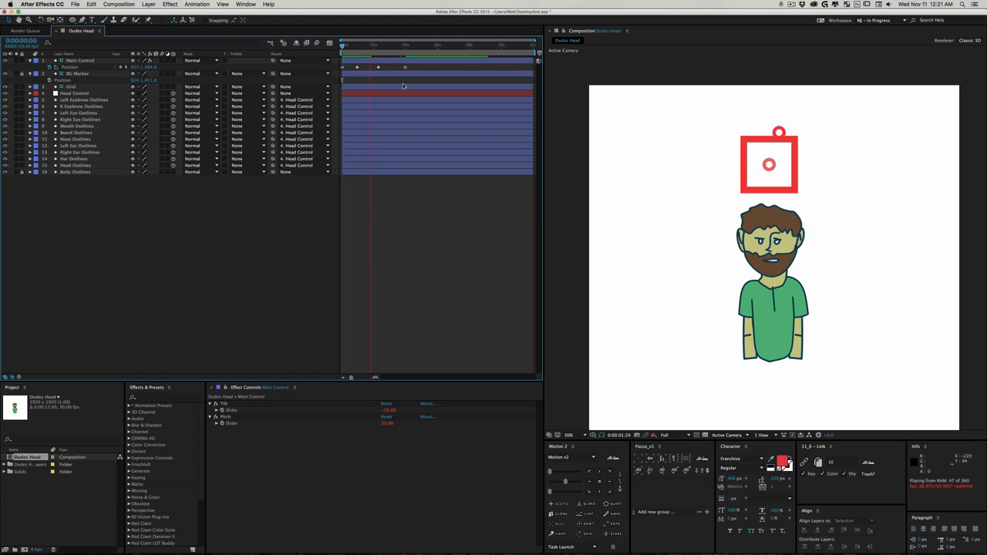
key("space")
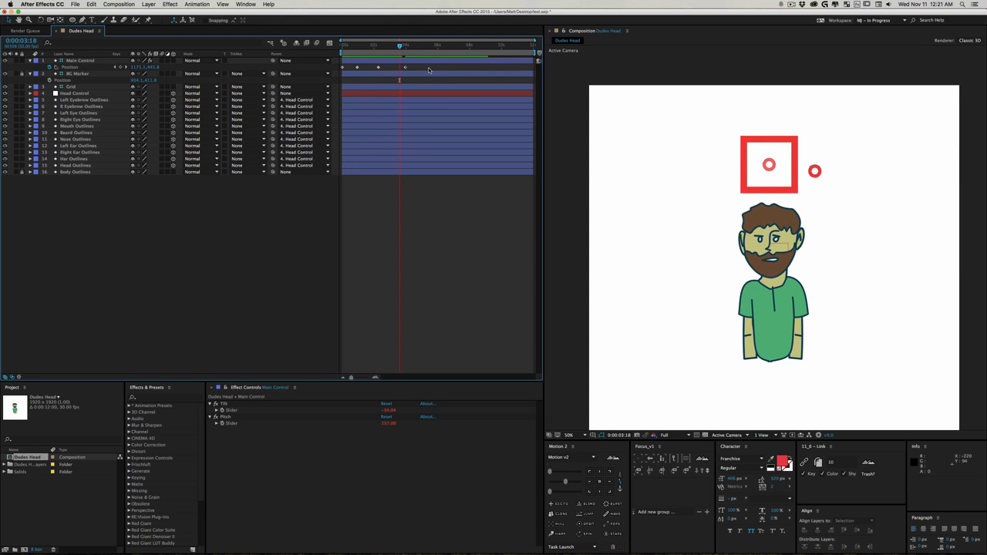
Step: Ease all of Main Control's Position keyframes and end the work area at 0:00:04:19
left_click(485, 61)
left_click(567, 482)
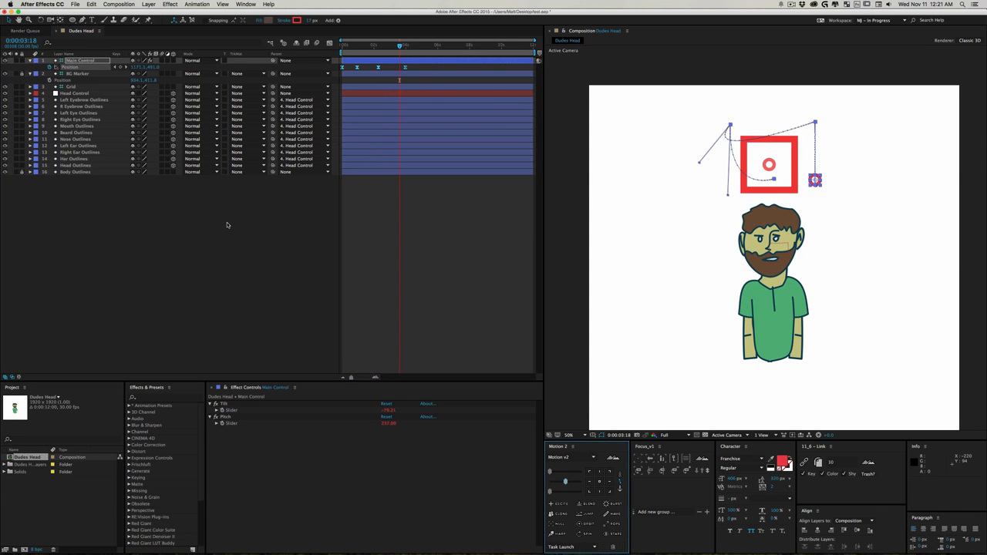
left_click(228, 224)
left_click_drag(379, 46, 284, 53)
key("space")
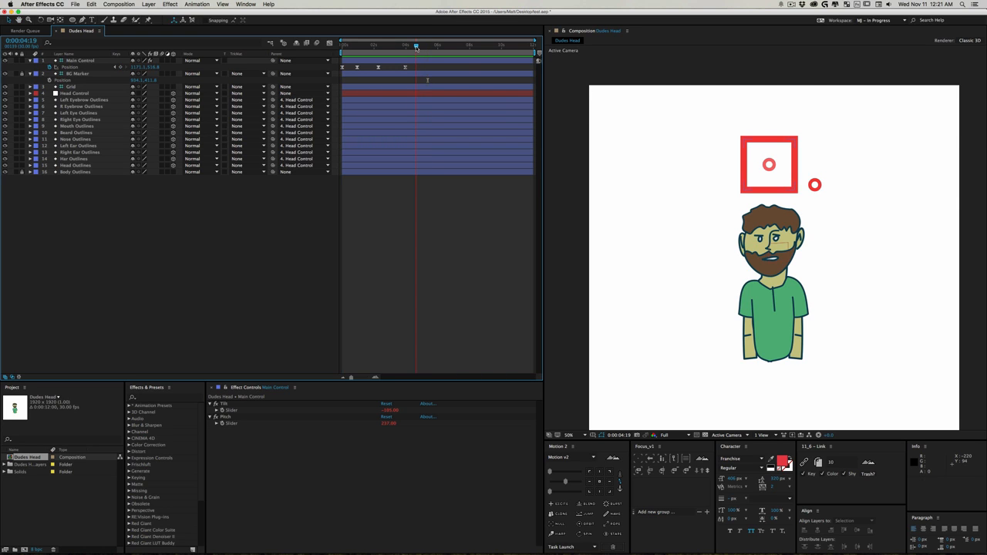
key("n")
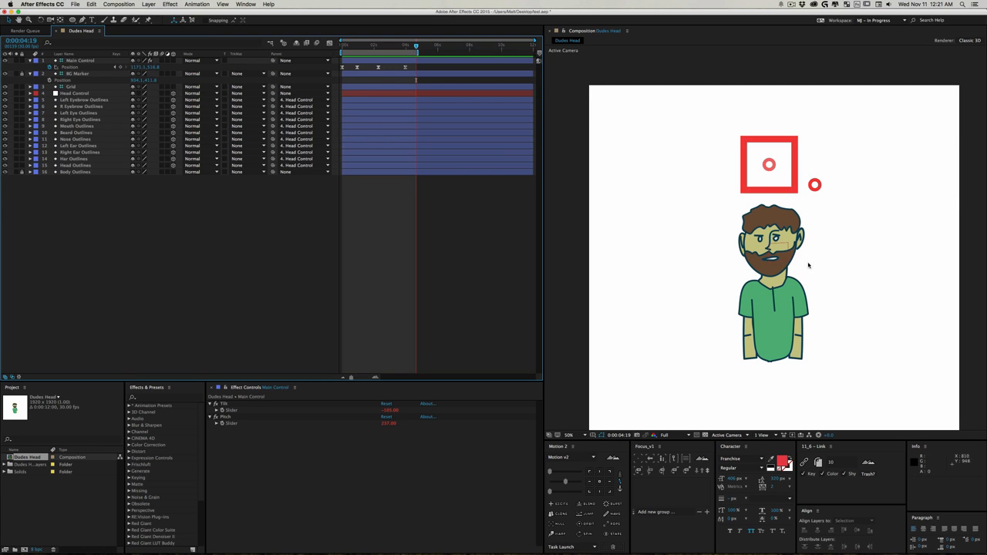
Step: Add a Path keyframe to the Mouth Outlines shape and place it at 0:00:00:21
scroll(763, 255, "up", 4)
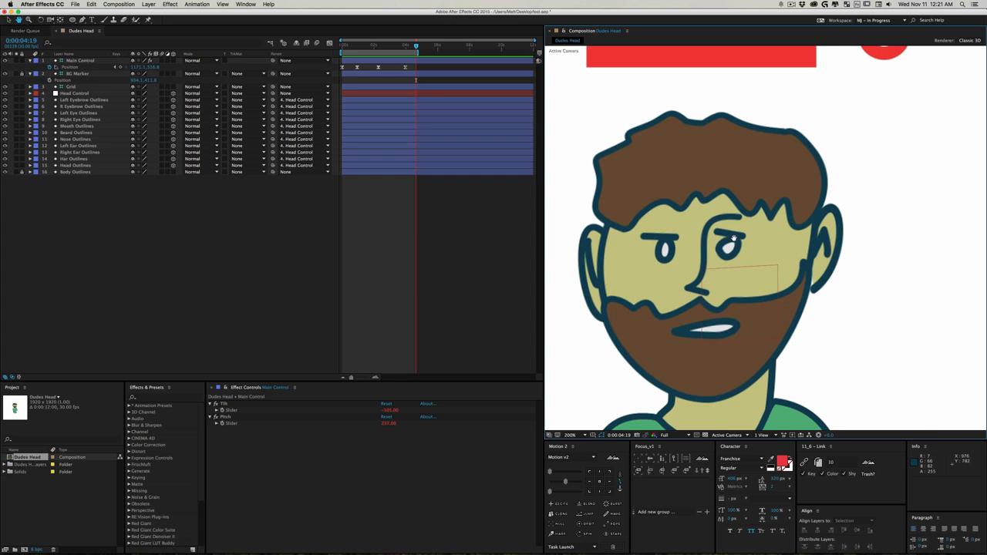
left_click_drag(732, 238, 815, 205)
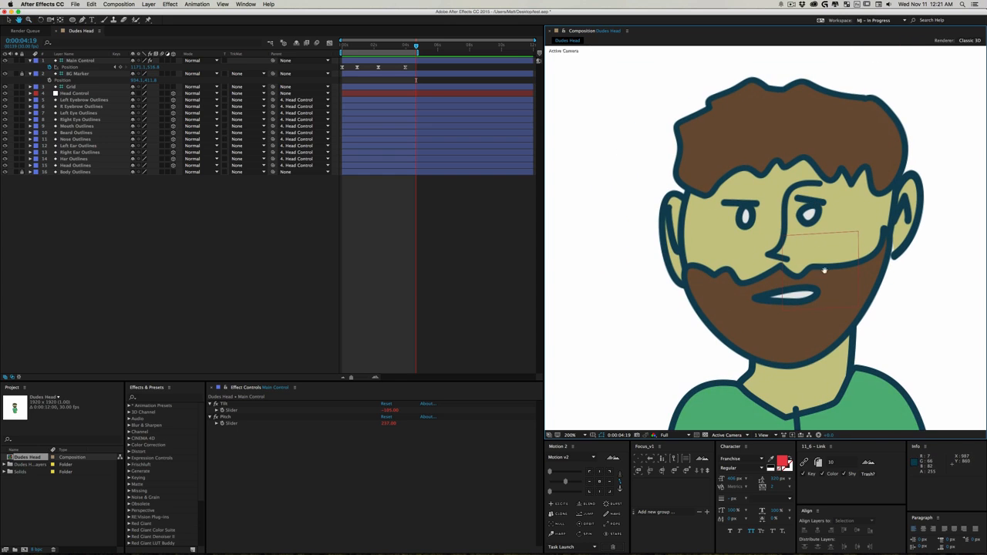
left_click(84, 61)
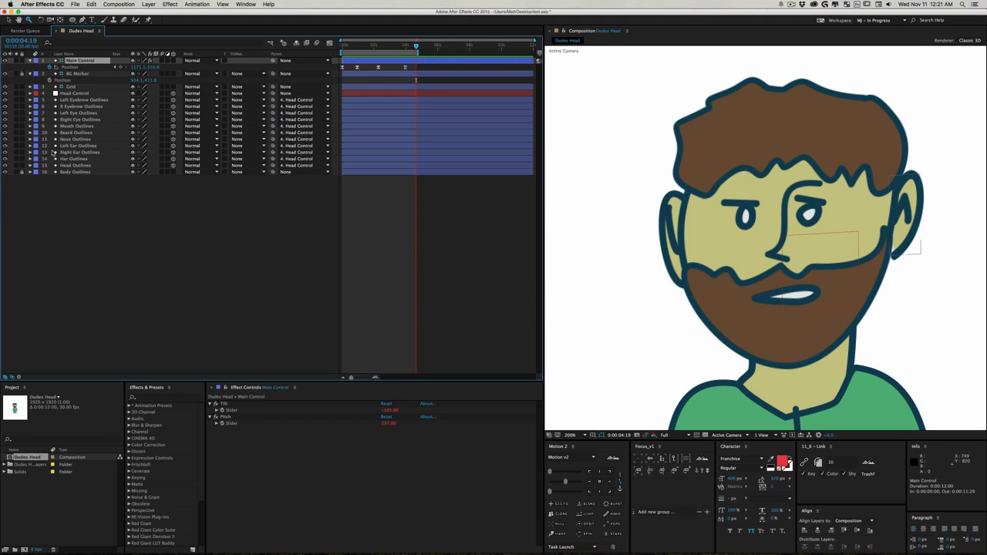
left_click(32, 126)
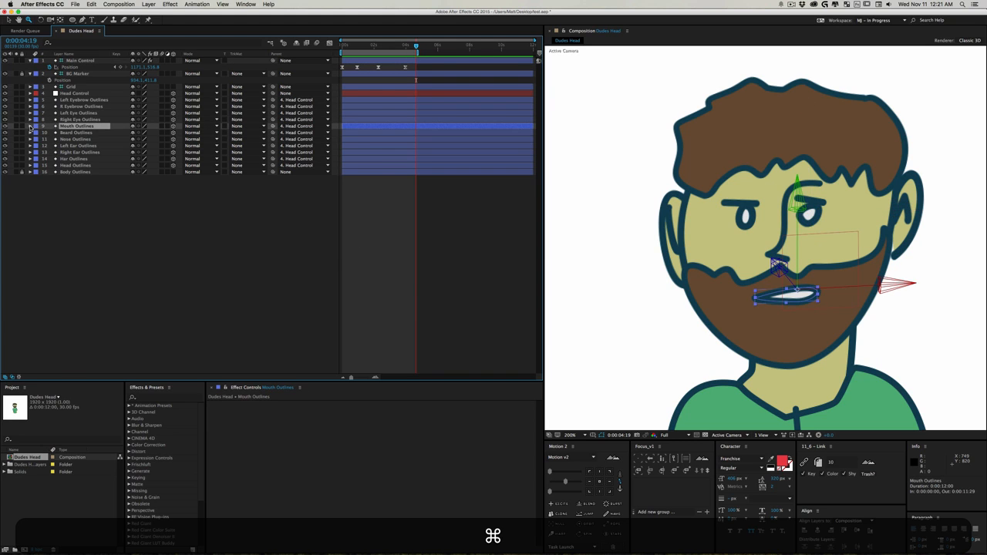
left_click(30, 126, "super")
left_click(71, 108)
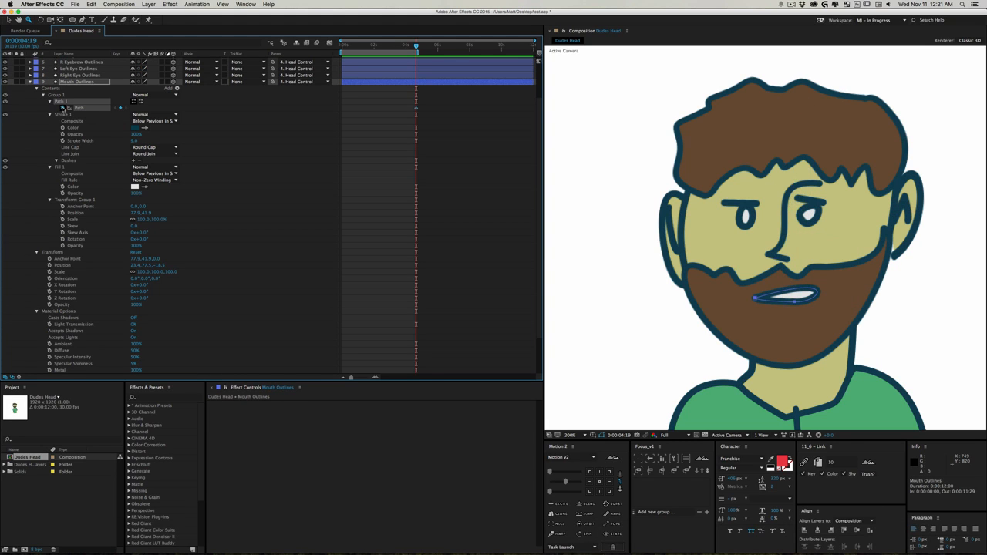
key("s")
key("s")
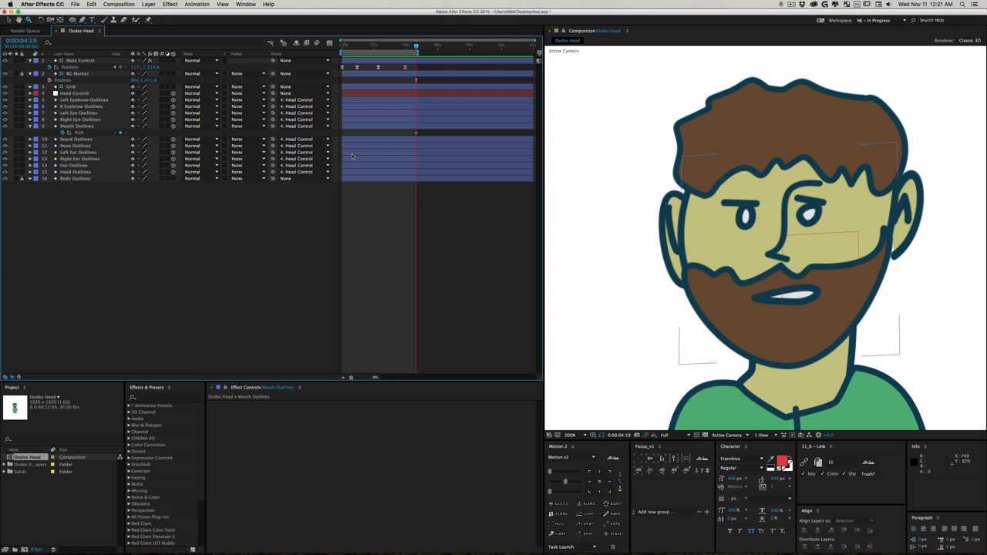
left_click_drag(415, 133, 346, 137)
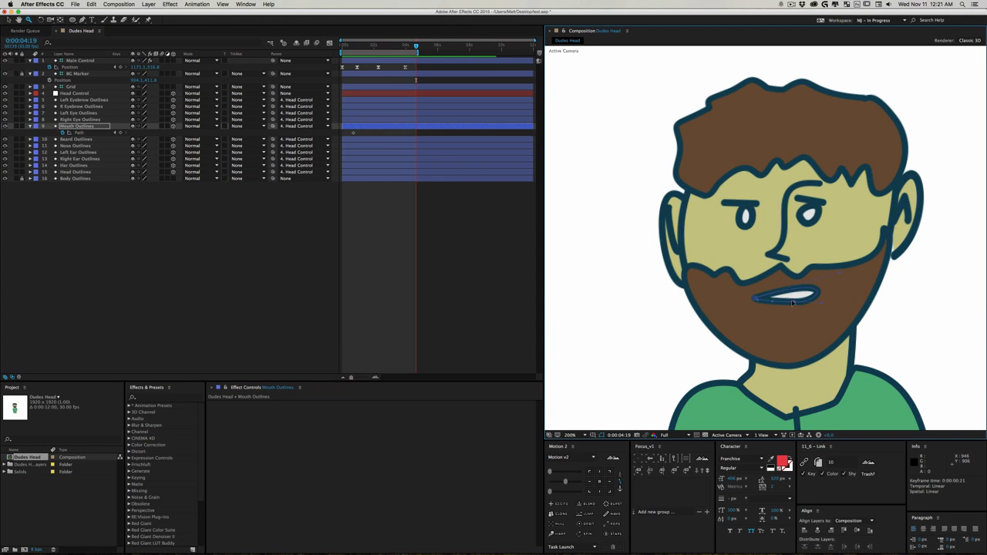
Step: Keyframe the mouth path wide open at 0:00:02:02 and as a flat downward-slanting line at 0:00:03:17
left_click_drag(794, 307, 793, 322)
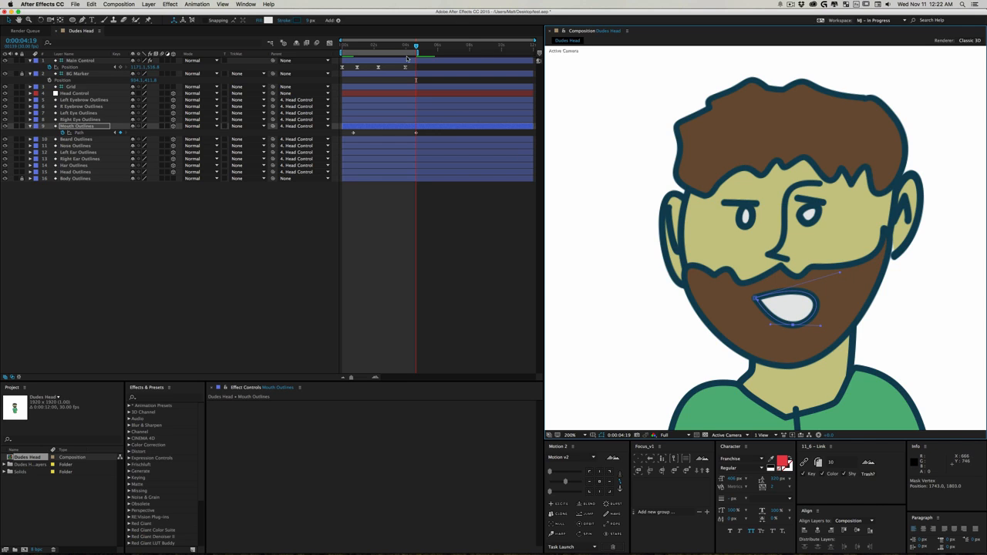
left_click_drag(416, 134, 375, 133)
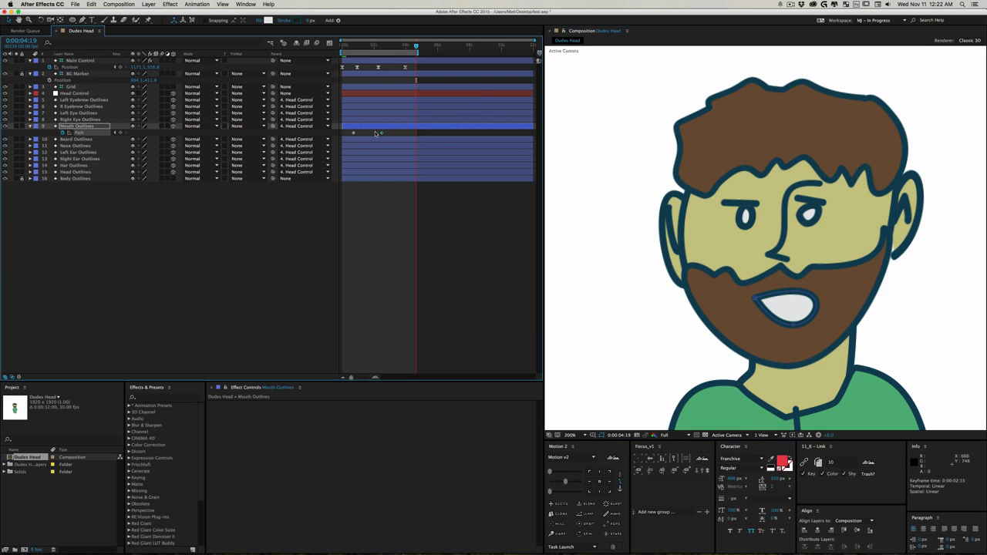
left_click(399, 46)
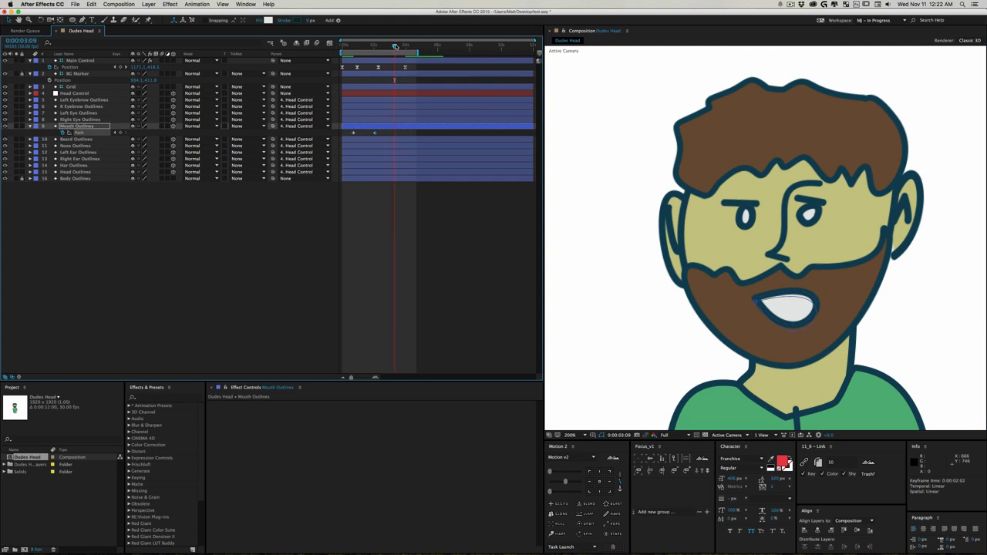
left_click(755, 300)
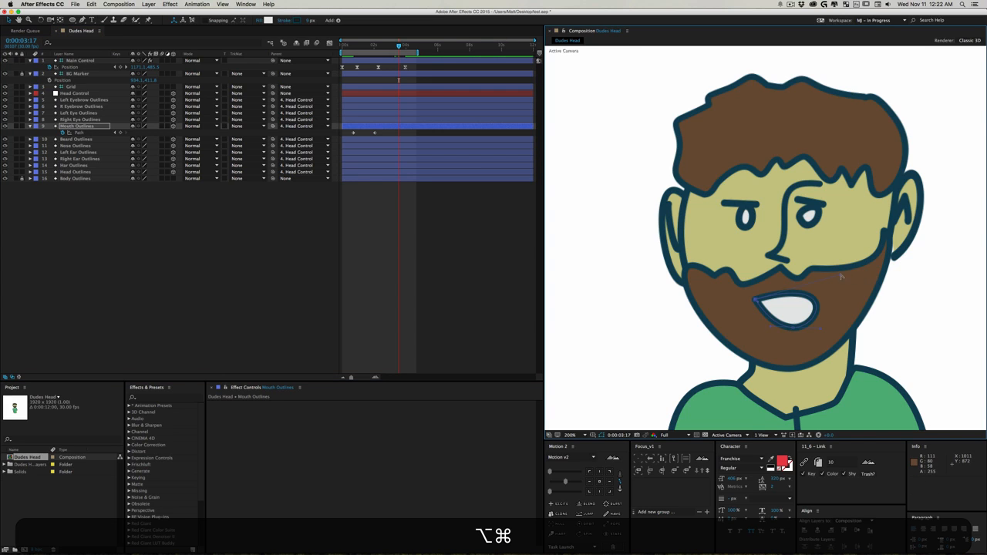
left_click_drag(841, 275, 797, 316)
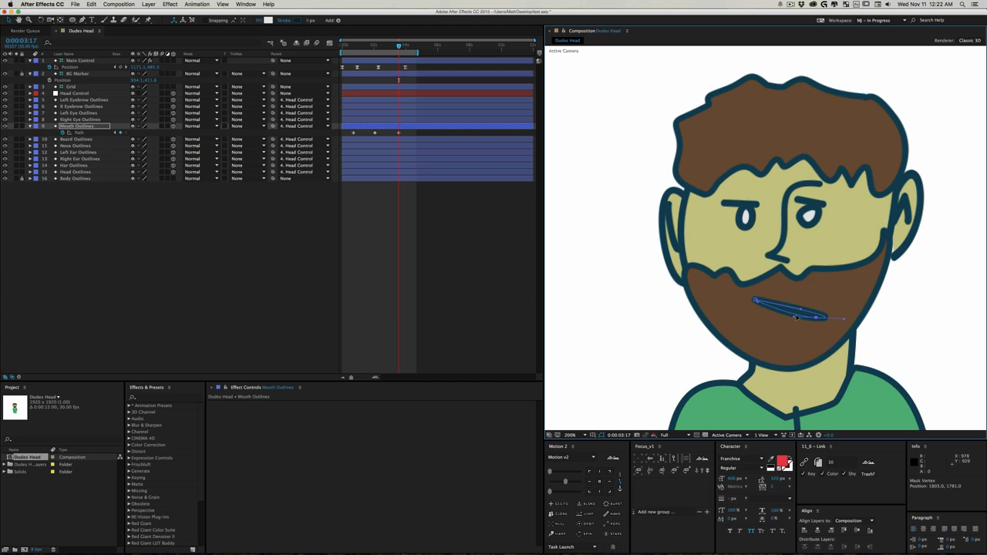
Step: Reshape the mouth path into a rounder open mouth at 0:00:02:24 and preview the animation
left_click(388, 47)
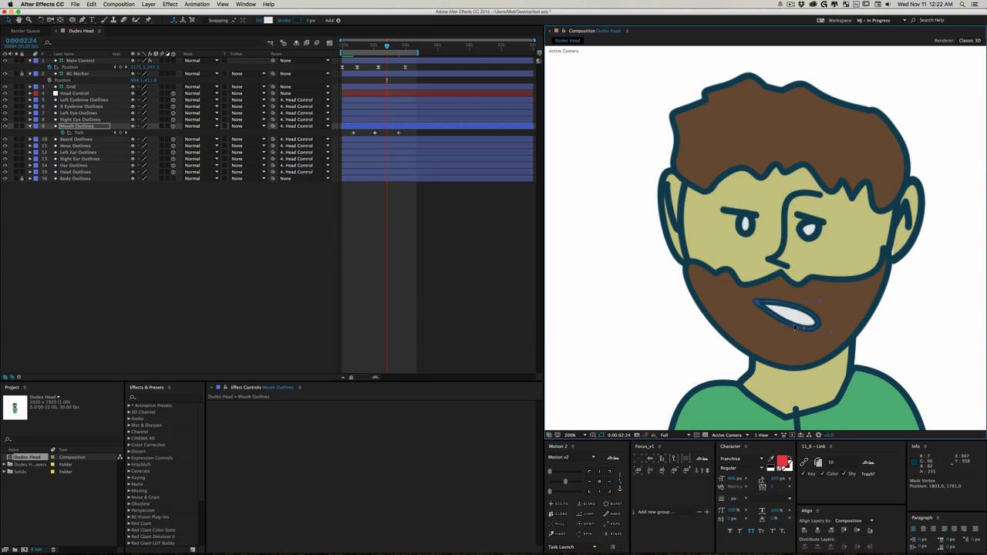
left_click_drag(803, 331, 773, 341)
left_click(241, 256)
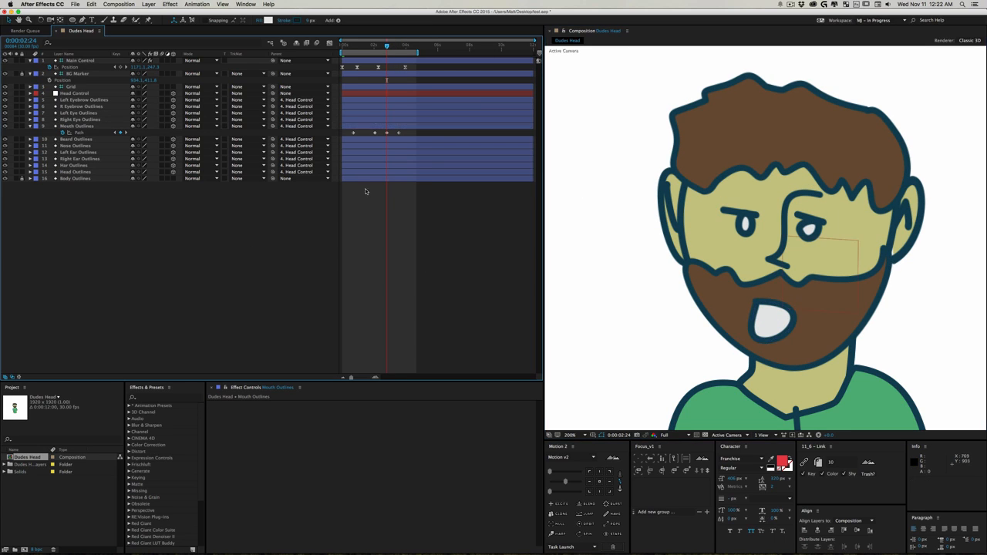
key("space")
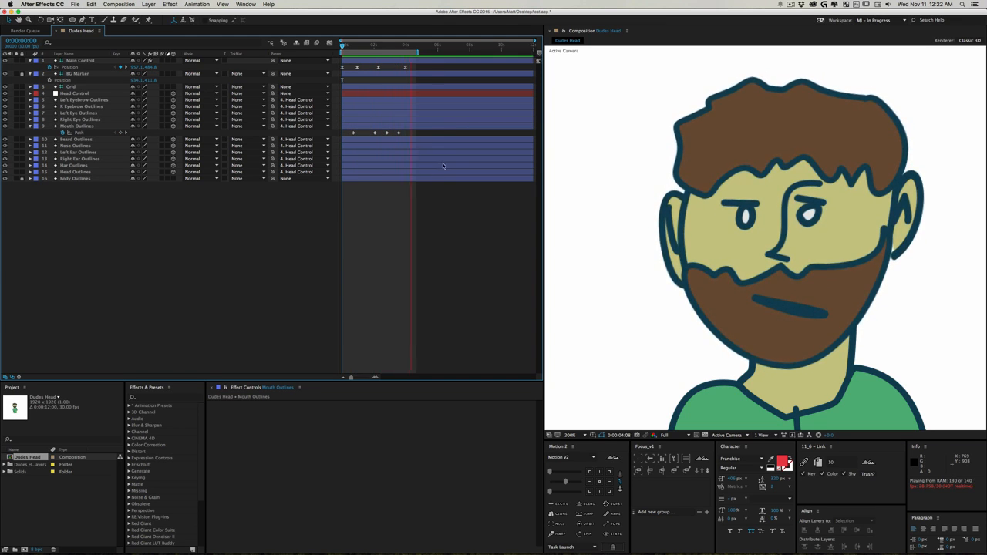
left_click_drag(384, 46, 375, 46)
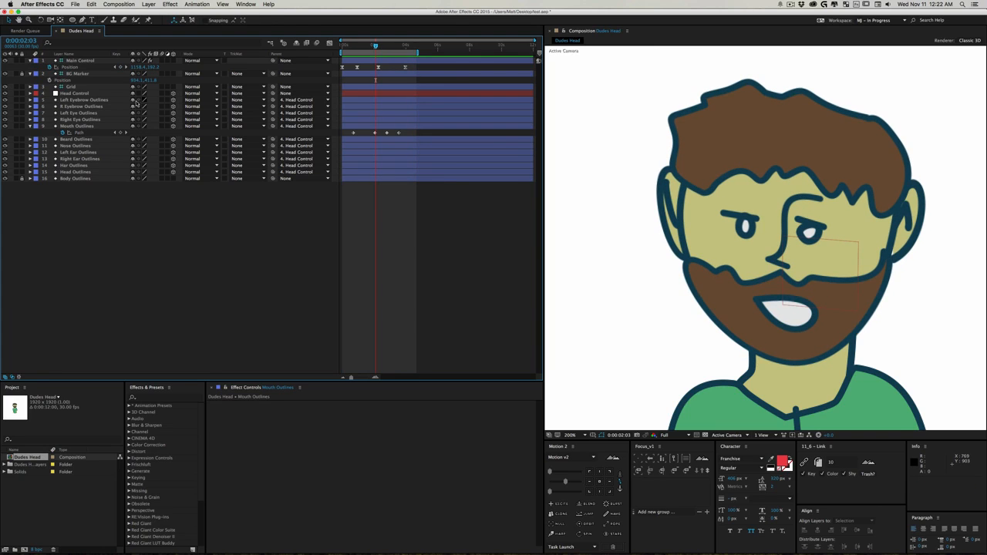
Step: Run the mtmo_animo.jsxbin script on the Mouth Outlines Path keyframes with Main Control also selected, adding the mouth control to Main Control
left_click(80, 134)
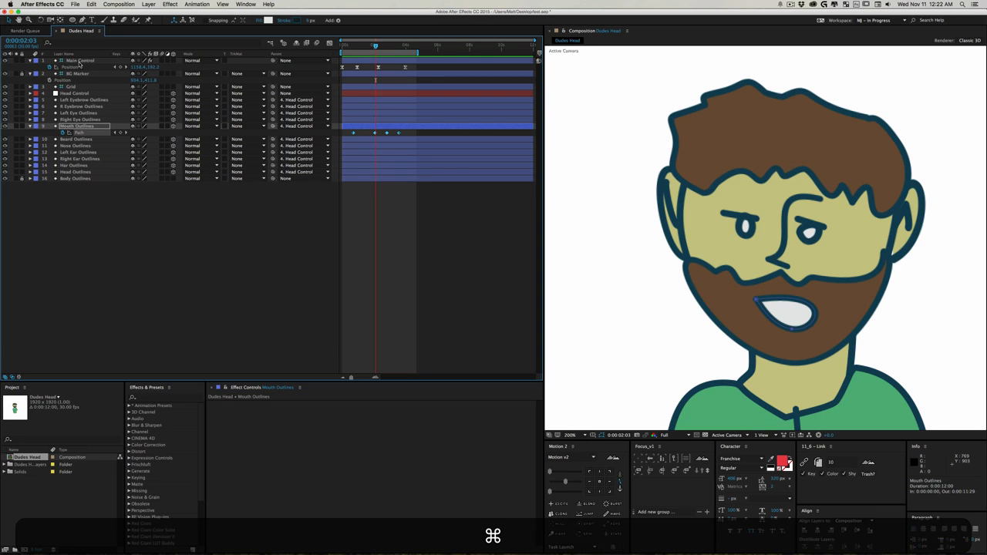
left_click(78, 61, "super")
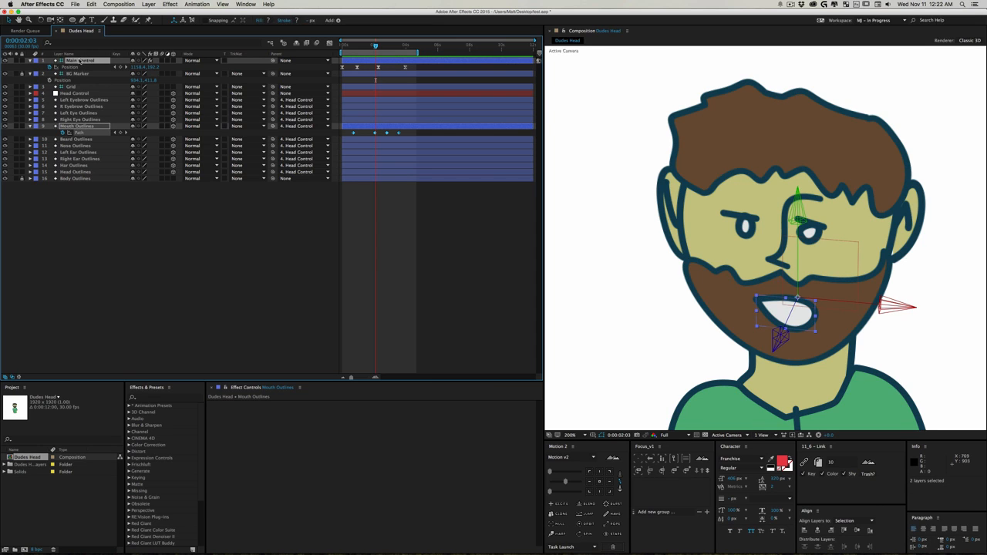
key("shift")
key("shift")
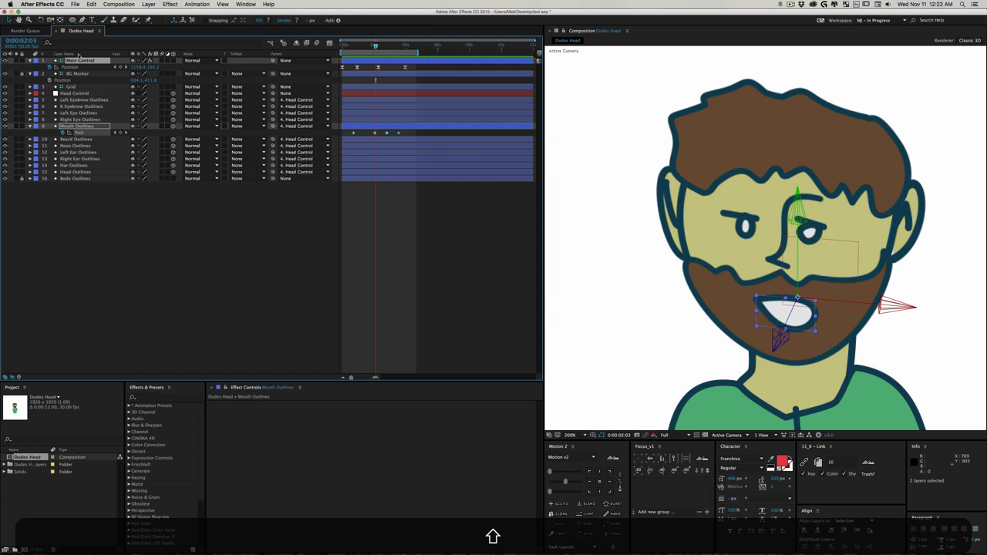
left_click(75, 4)
mouse_move(154, 212)
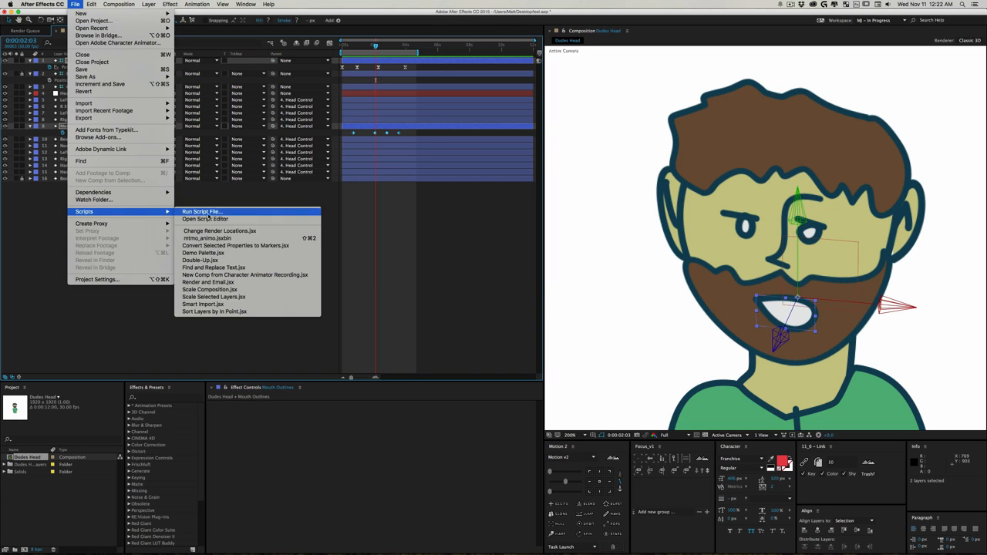
left_click(49, 214)
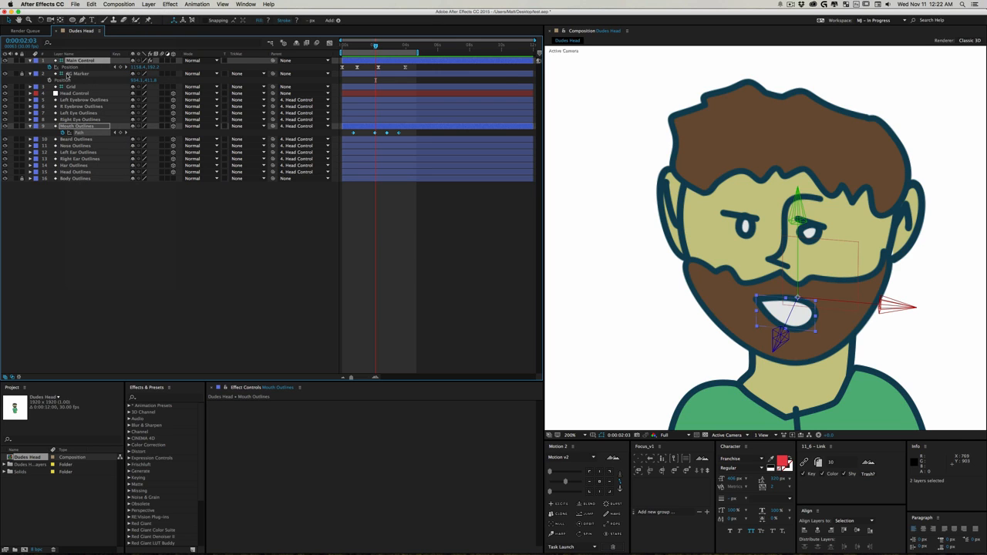
key("shift+super+2")
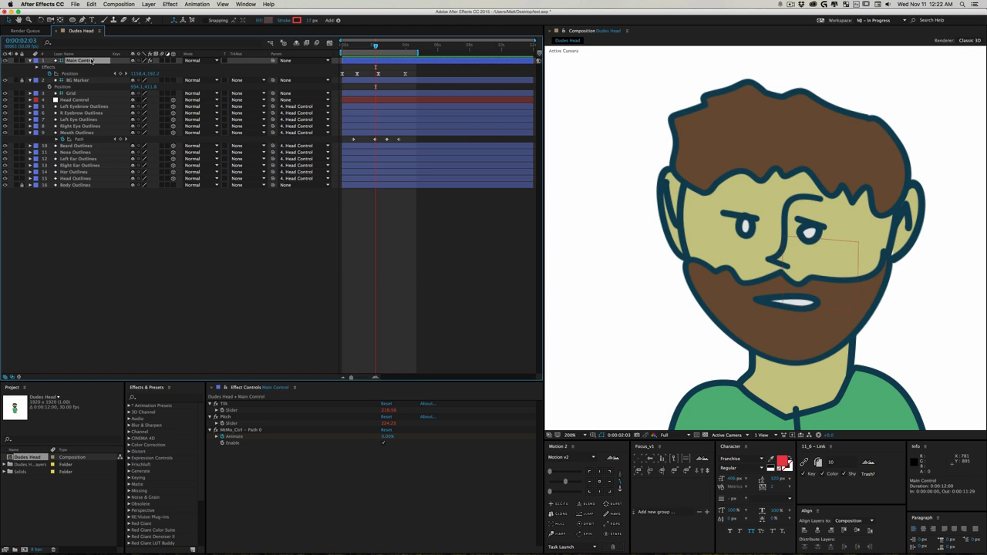
Step: Reveal Main Control's keyframes and move the mouth control's Animate keyframe to 0:00:00:11
key("u")
left_click(162, 293)
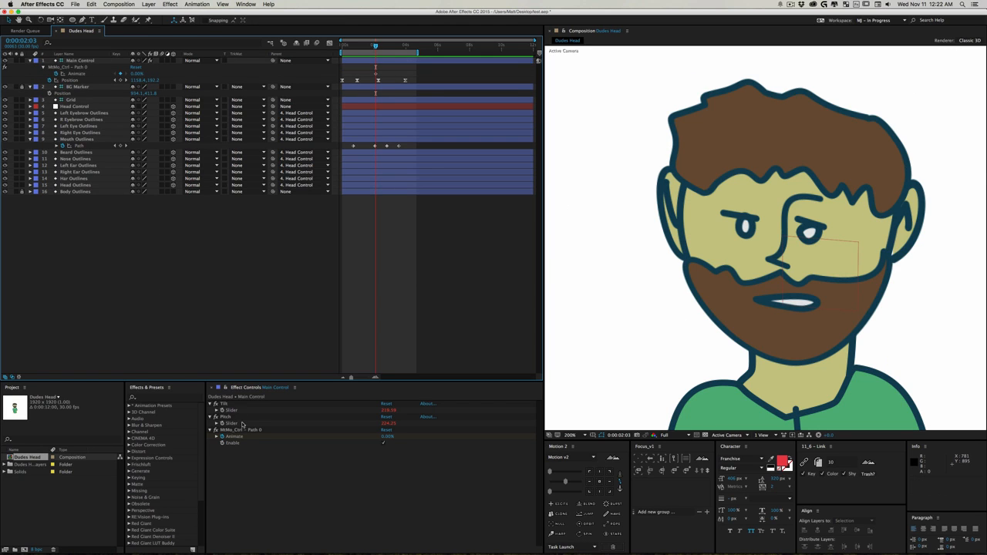
left_click(248, 429)
left_click(232, 431)
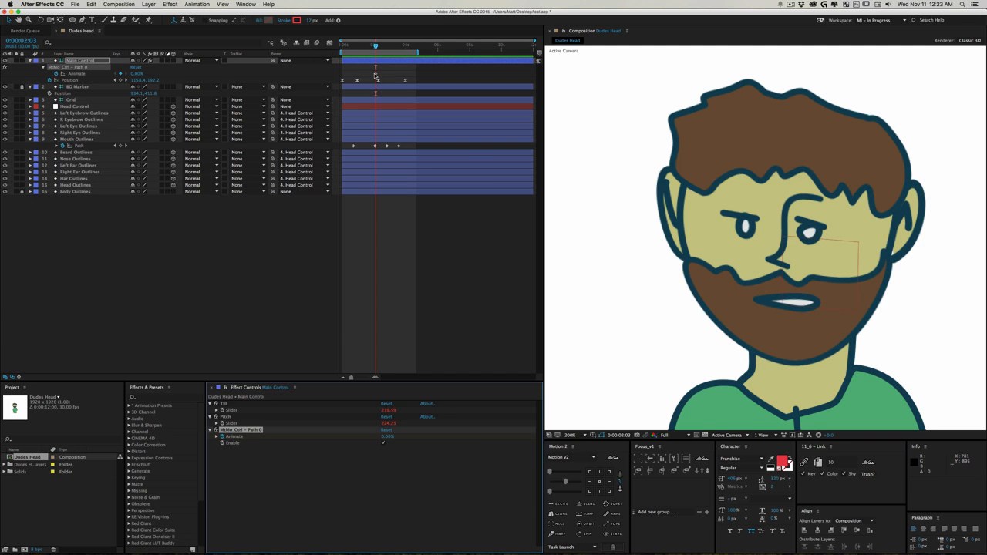
left_click_drag(375, 74, 348, 75)
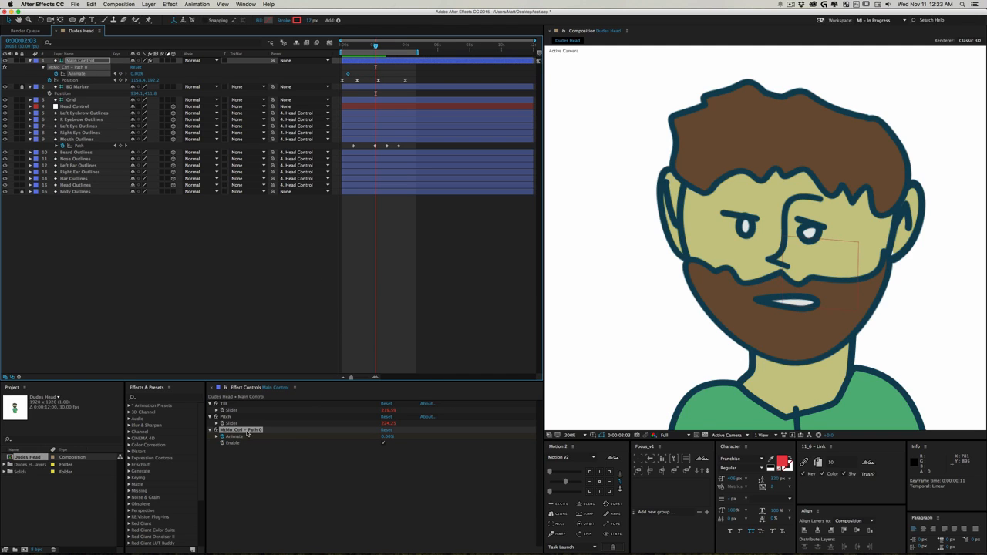
Step: Rename the MtMo_Ctrl path effect on Main Control as Mouth Ctrl
key("shift+Return")
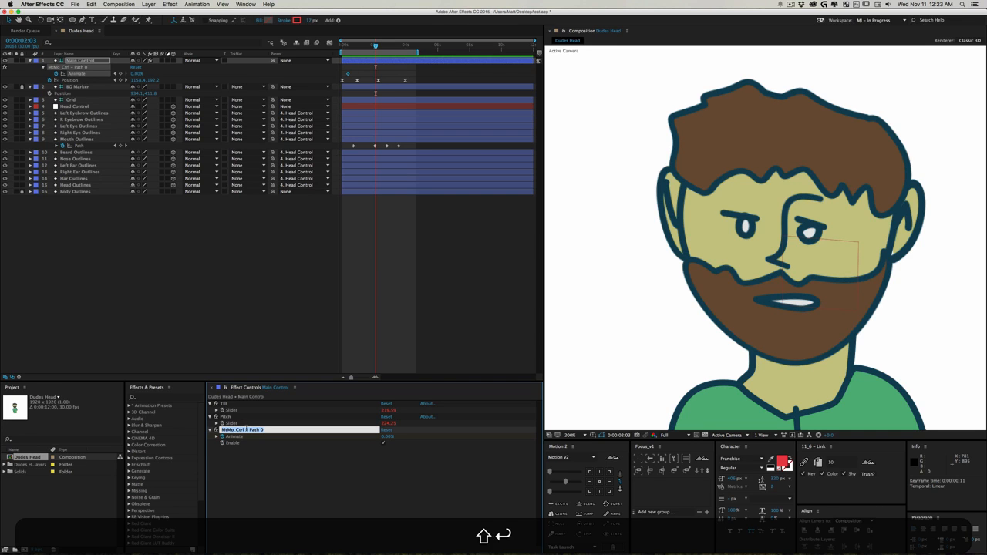
type("Mouth Ctrl")
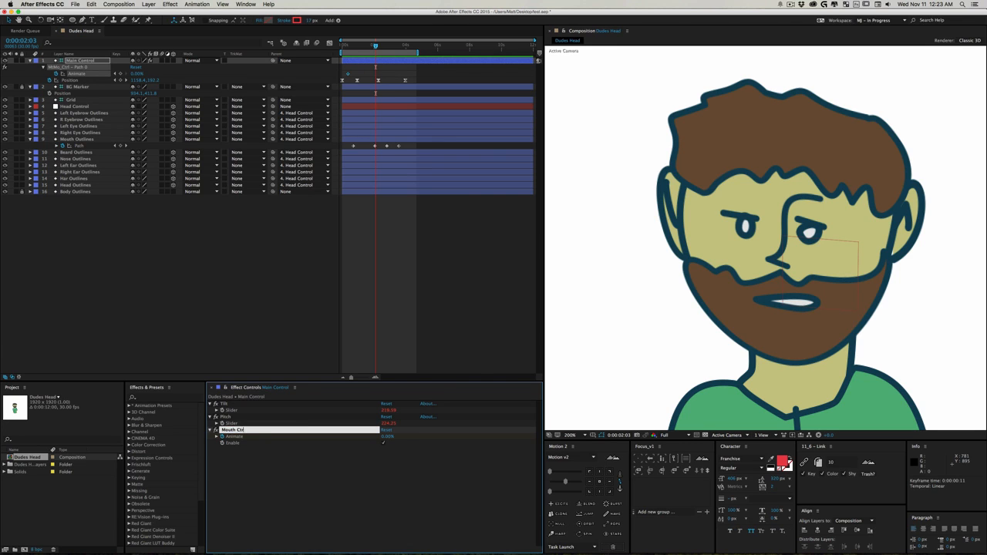
key("Return")
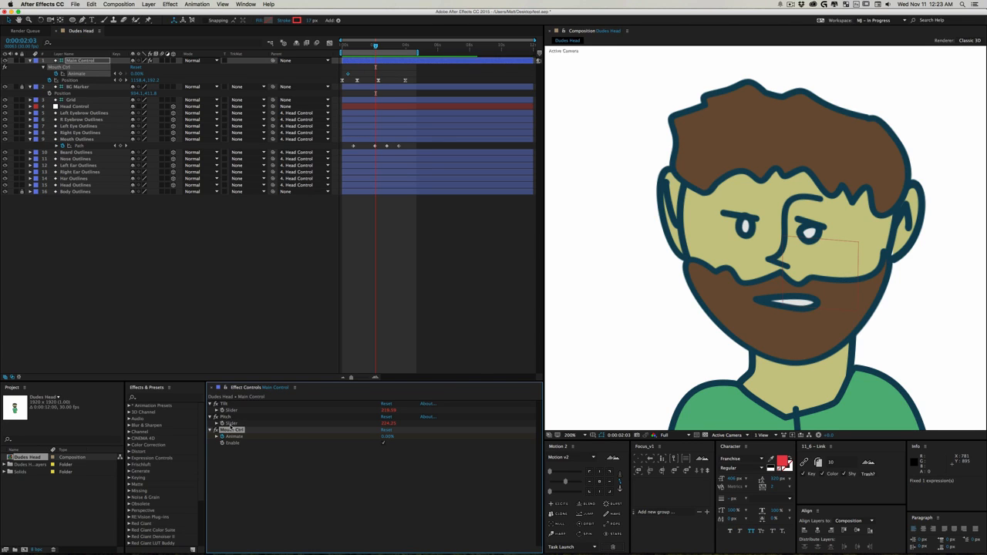
left_click(203, 256)
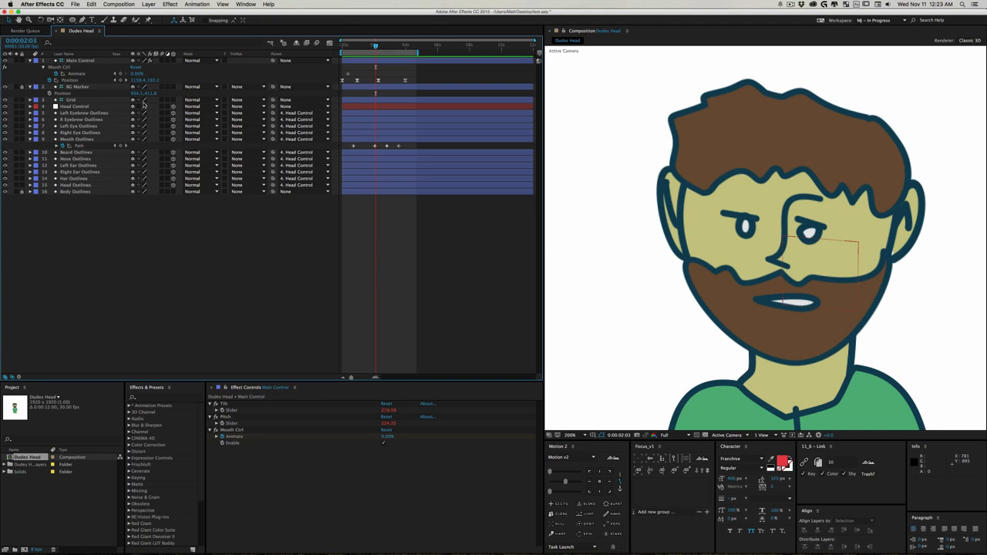
Step: Keyframe Mouth Ctrl's Animate value to open the mouth at 0:00:02:03, with 25% at 0:00:02:23 and 38% at 0:00:04:05
left_click_drag(135, 73, 174, 83)
key("shift+Page_Down")
key("shift+Page_Down")
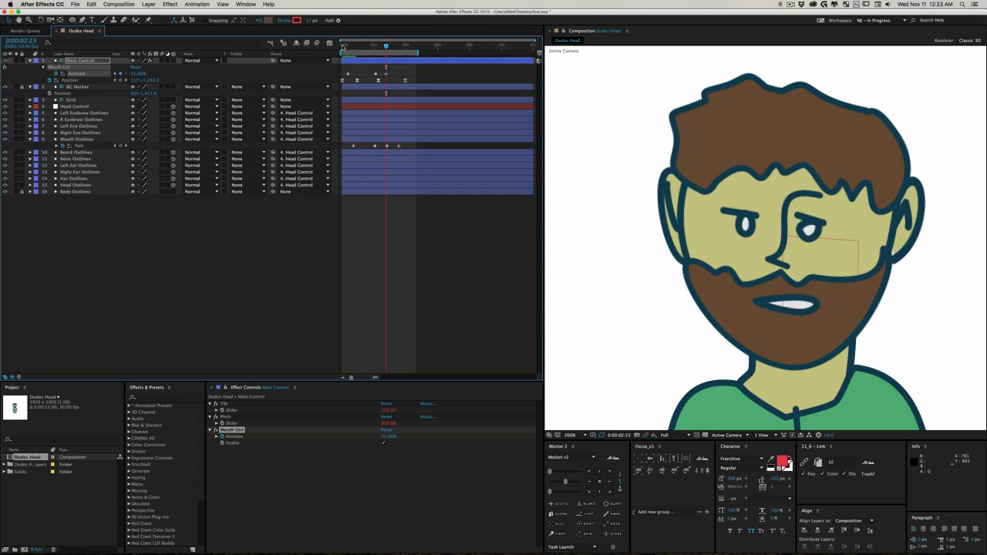
left_click(409, 47)
mouse_move(138, 72)
left_mouse_down()
mouse_move(167, 78)
mouse_move(155, 80)
mouse_move(159, 86)
mouse_move(139, 79)
left_mouse_up()
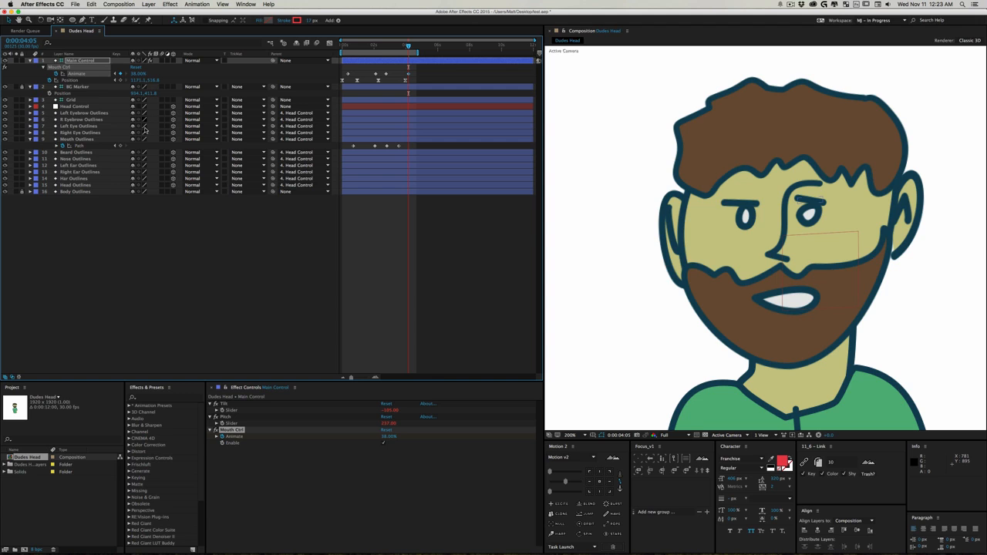
left_click(69, 146, "alt")
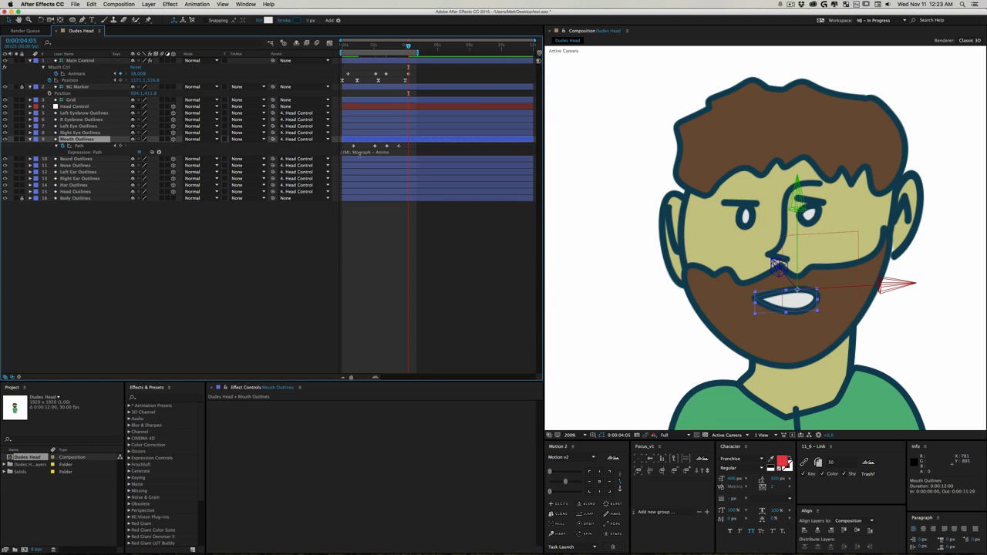
left_click(359, 153)
key("BackSpace")
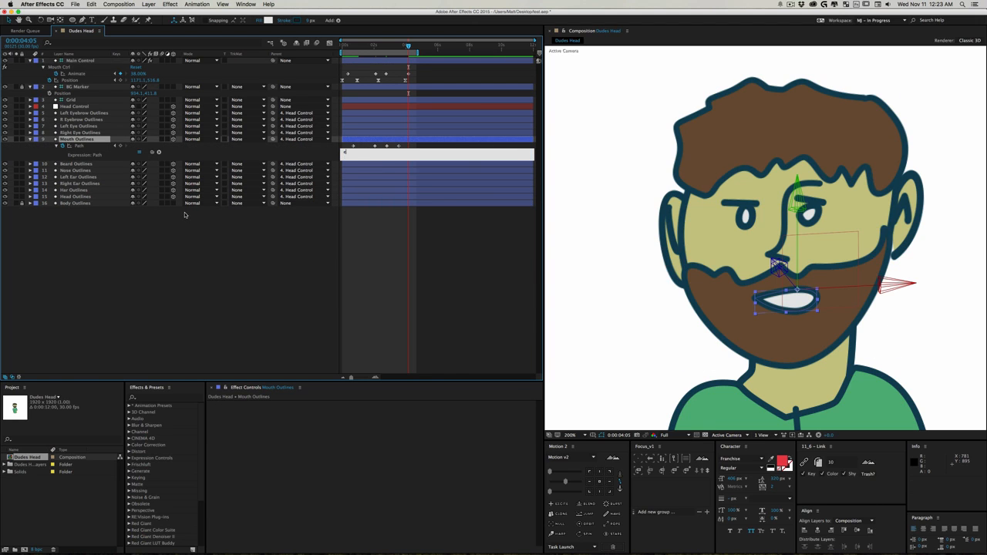
key("super+z")
key("super+z")
key("super+z")
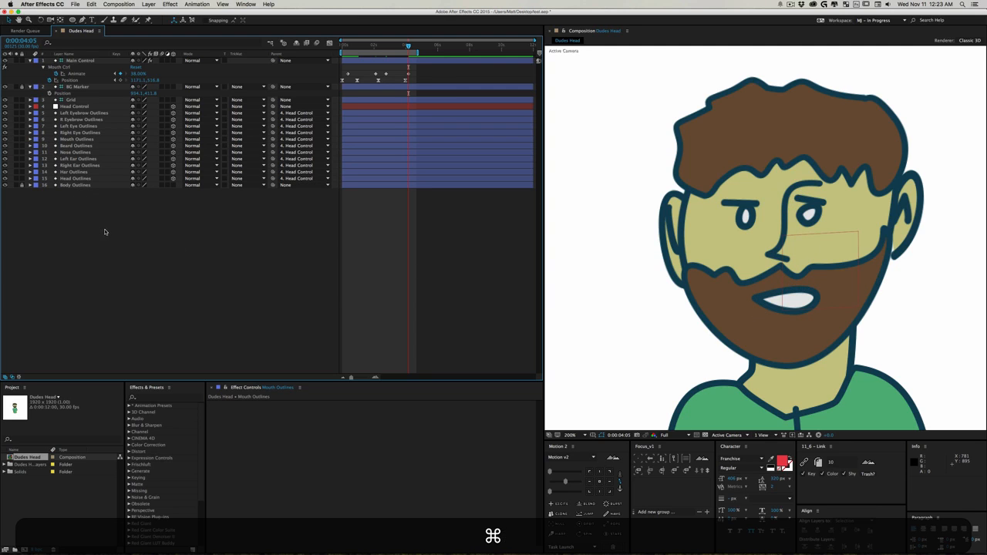
Step: Move the second Animate keyframe earlier to 0:00:01:20, nudge the third slightly later, and preview the mouth animation
left_click(374, 74)
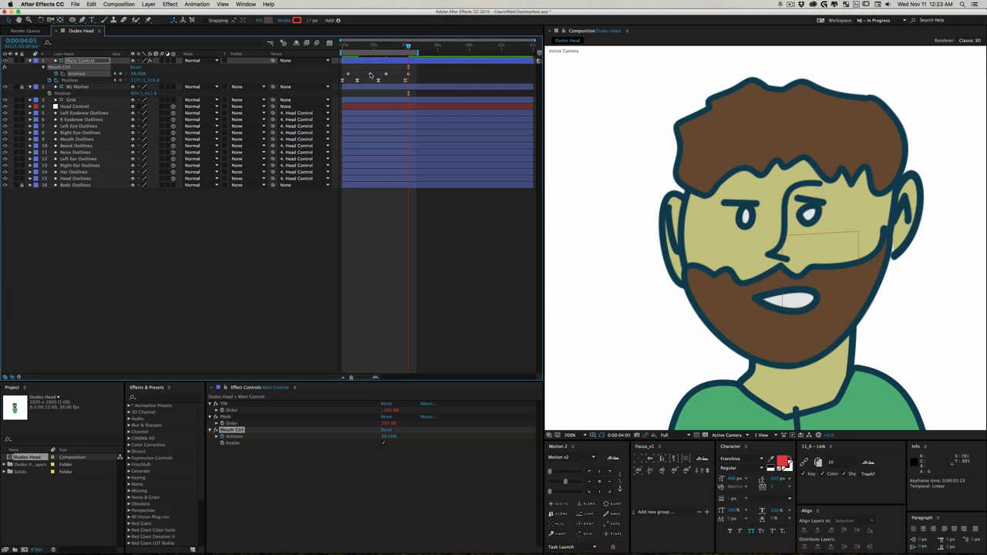
key("super+z")
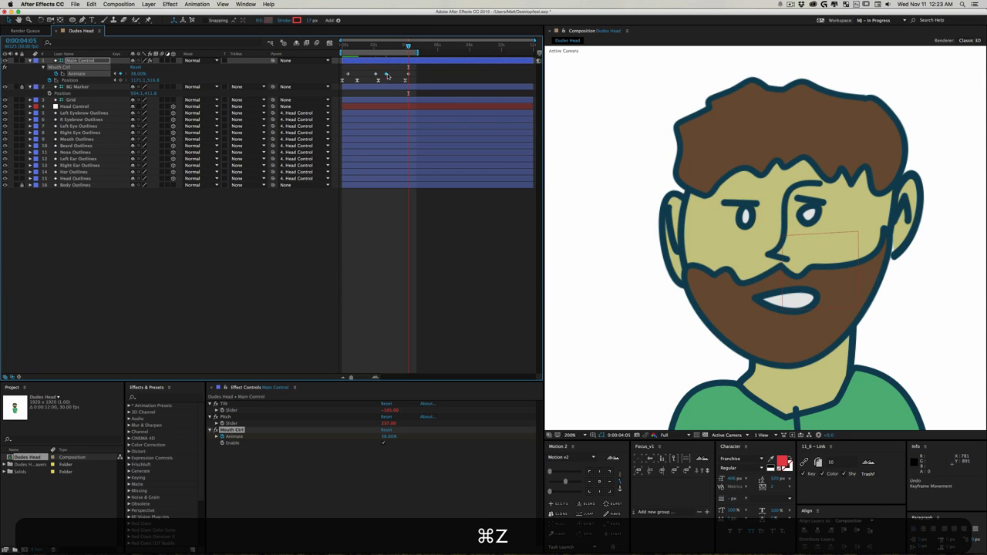
left_click(388, 75)
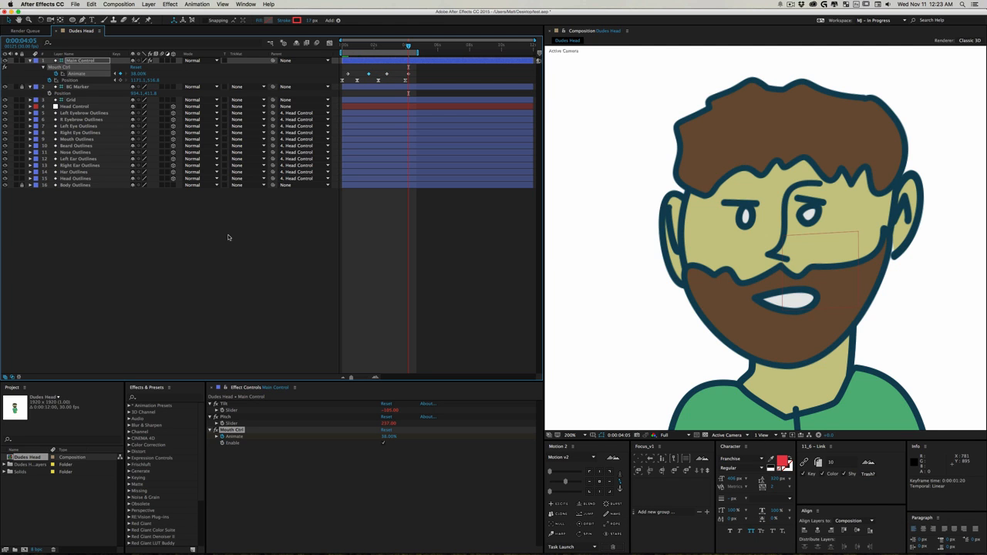
key("Home")
key("space")
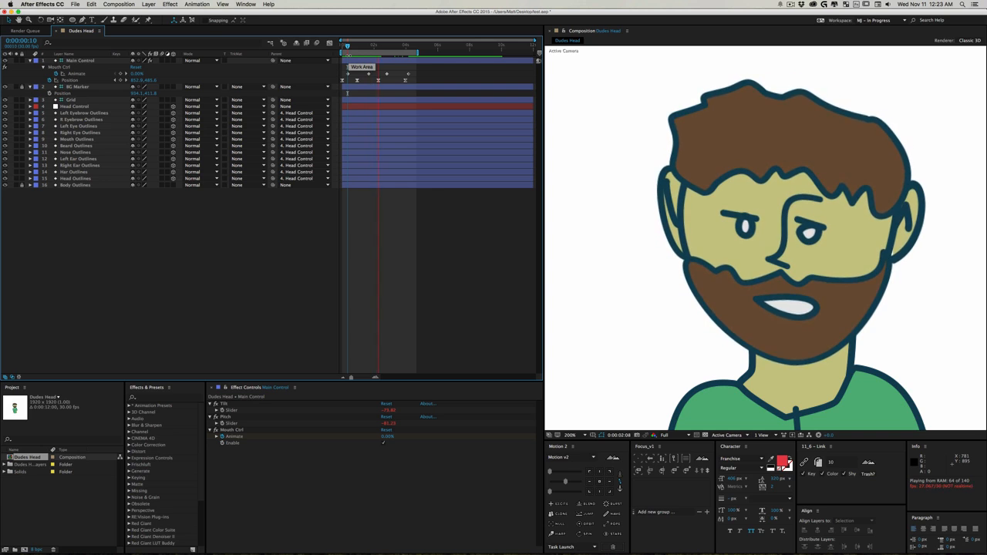
key("space")
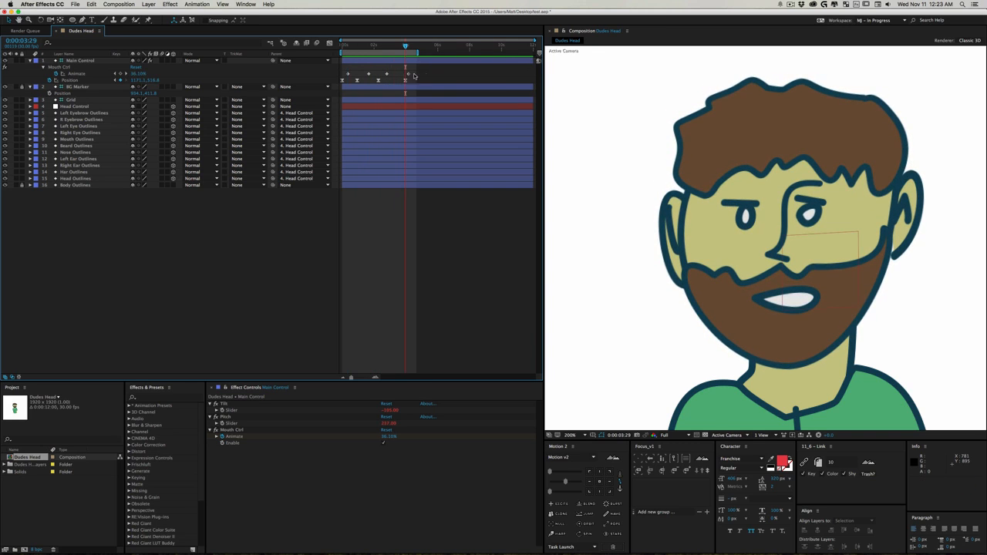
Step: Apply easing to all four Mouth Ctrl Animate keyframes
left_click_drag(414, 75, 339, 69)
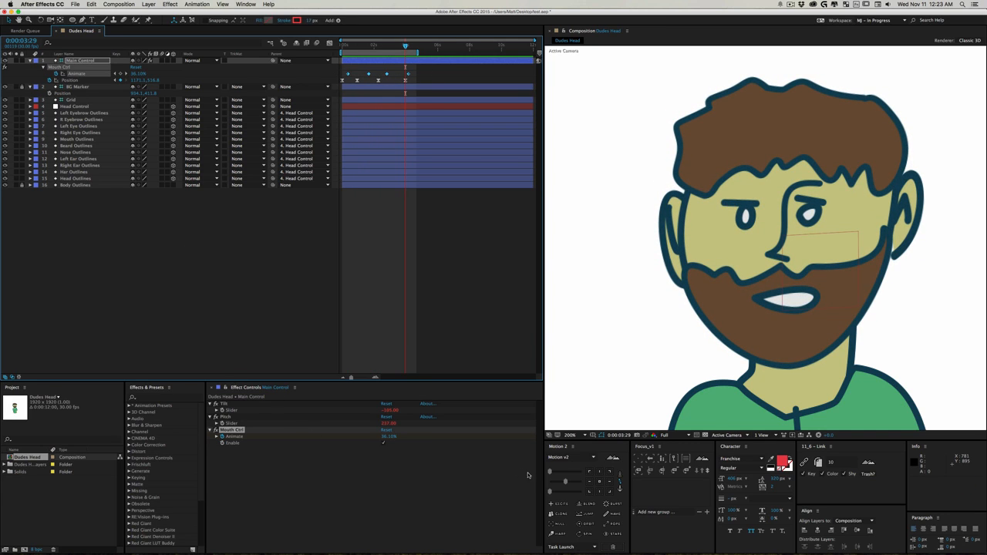
left_click(588, 482)
left_click(239, 273)
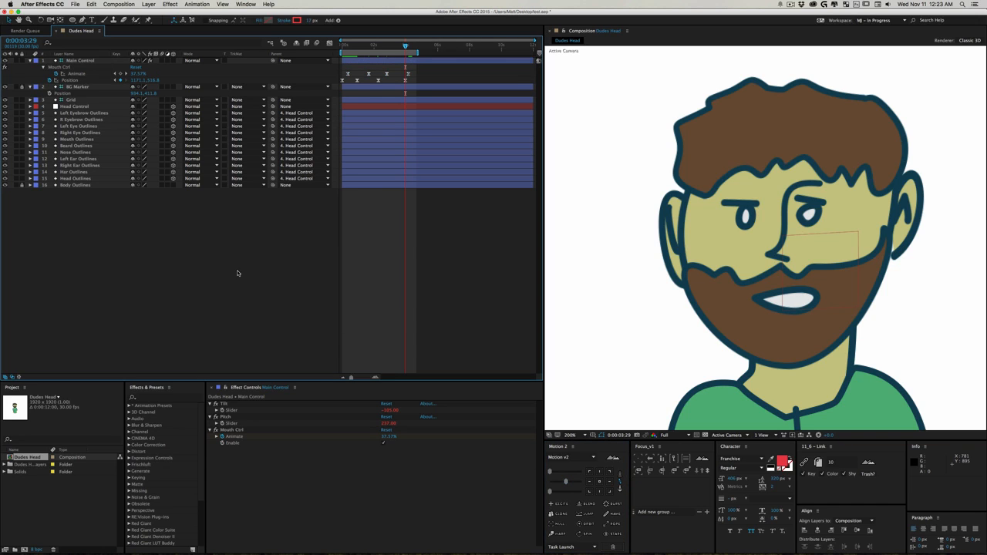
Step: Add Position keyframes to the left and right eyebrow layers and move them near the start of the timeline
left_click(809, 203)
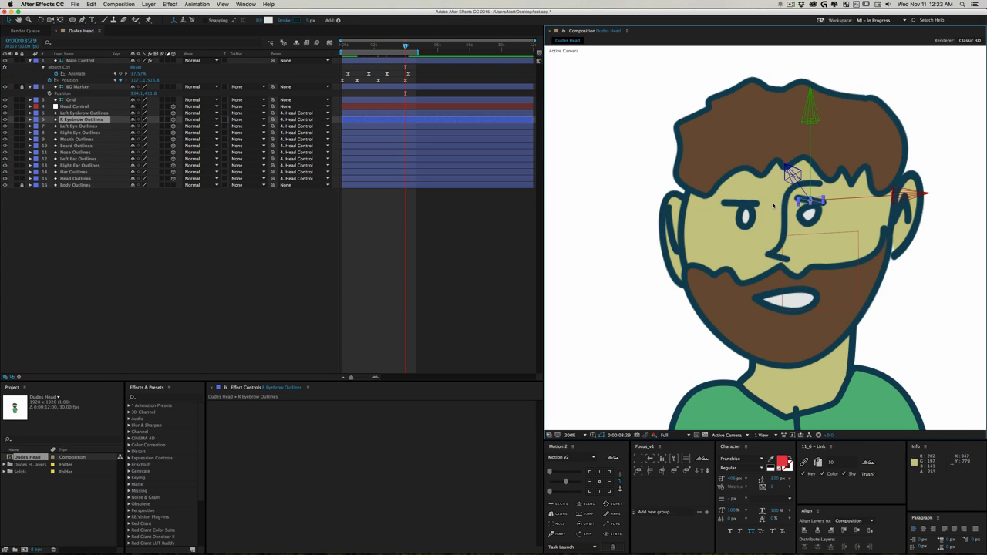
left_click(742, 204, "shift")
key("p")
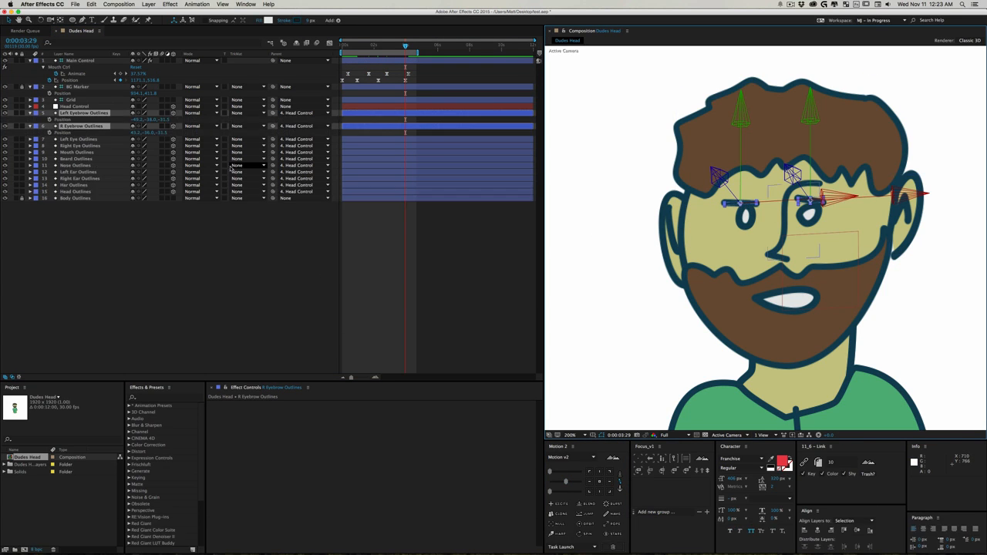
left_click(51, 132)
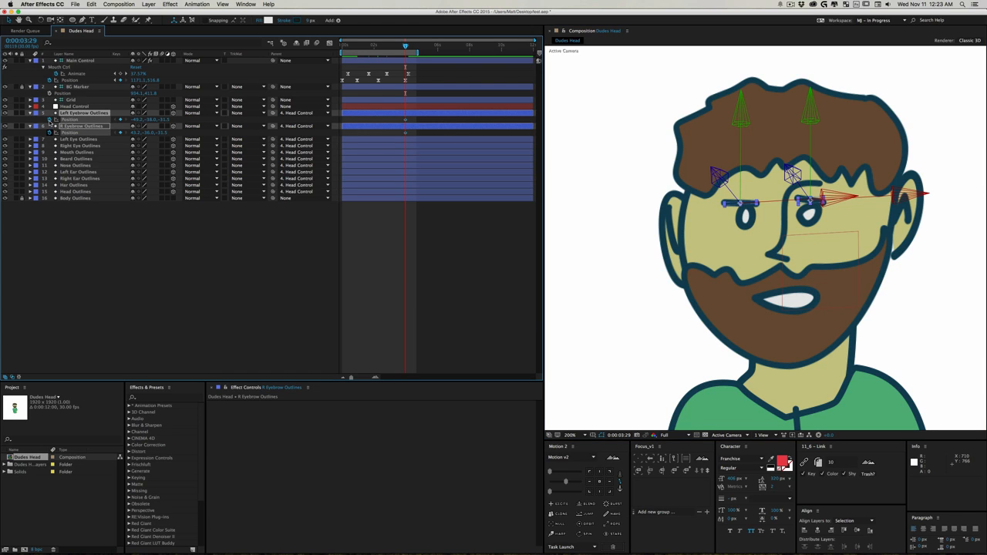
left_click_drag(410, 120, 351, 124)
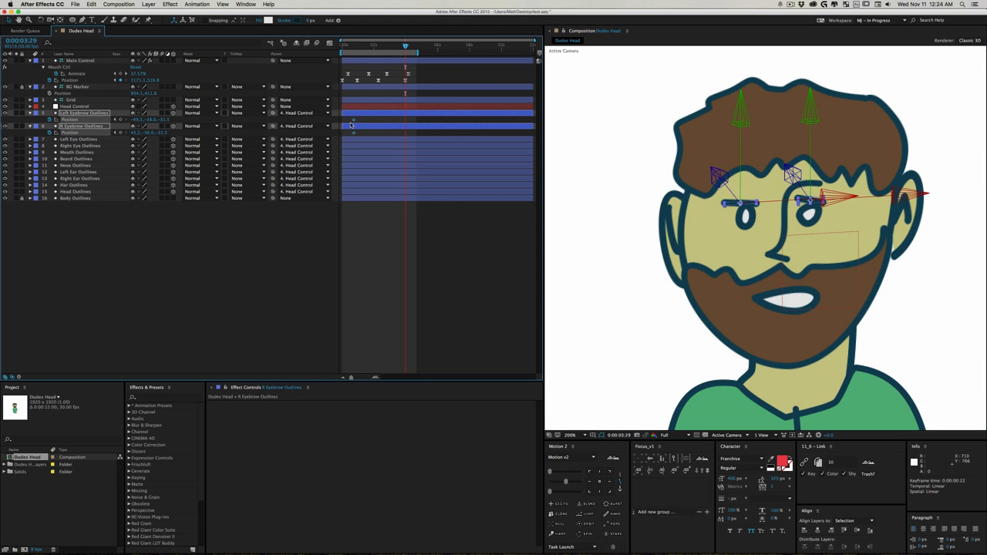
left_click(152, 257)
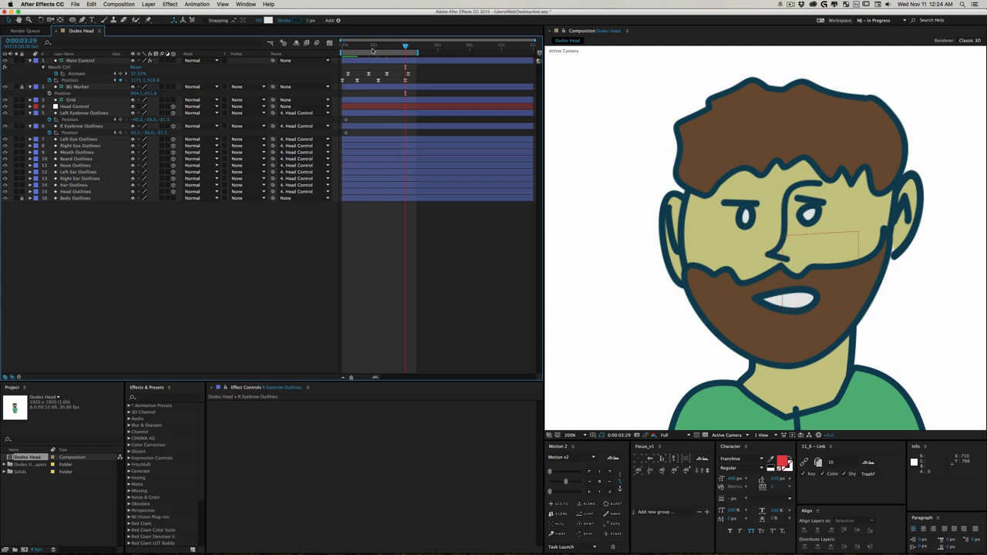
Step: At 0:00:01:24, raise the left eyebrow to a Y position of -64.5 and lower the right eyebrow to -33.0
key("space")
left_click(77, 113)
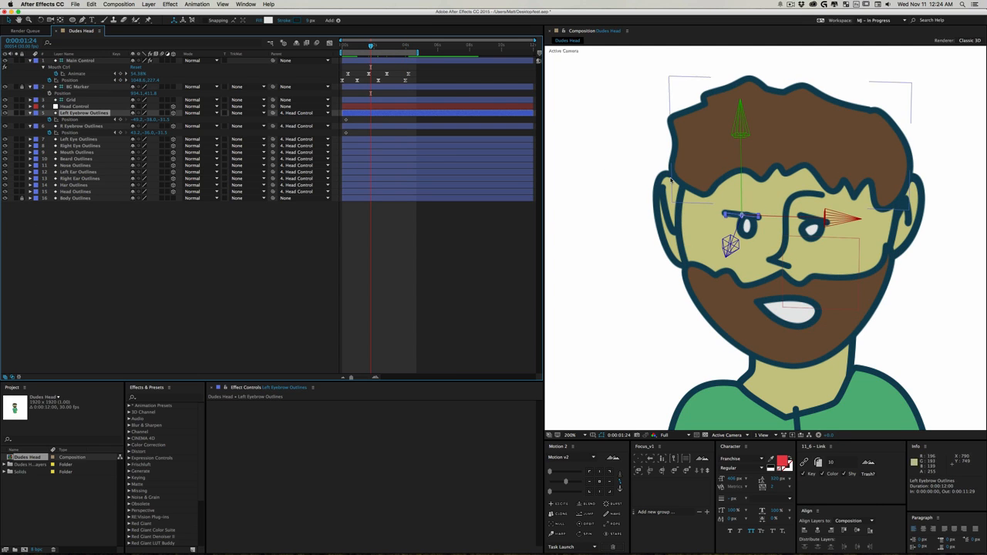
left_click_drag(741, 159, 743, 140)
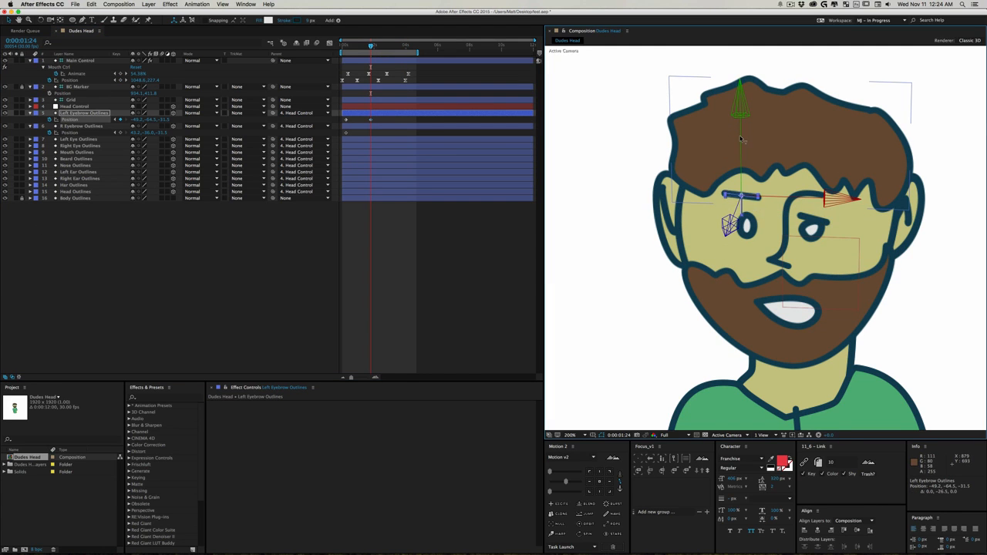
left_click(84, 125)
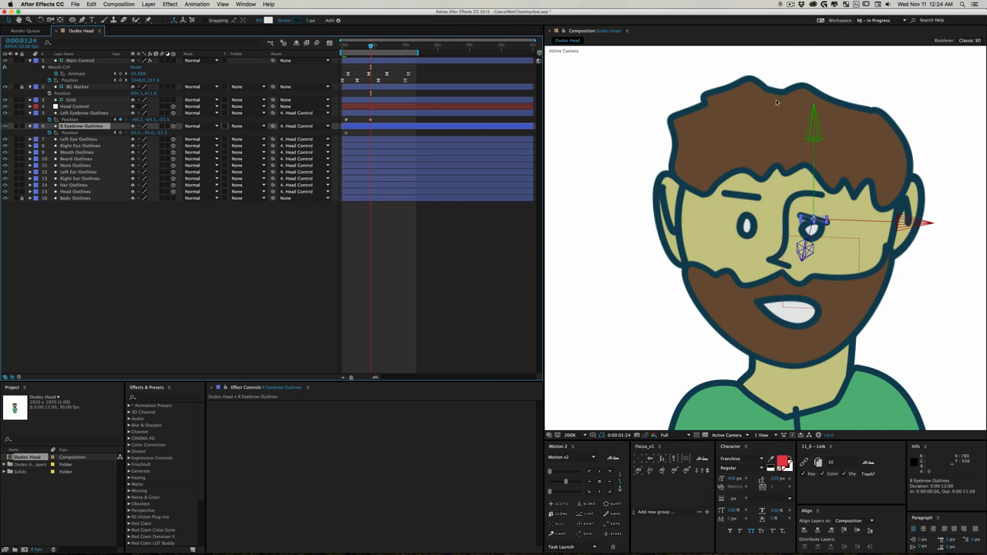
left_click(817, 127)
key("super+z")
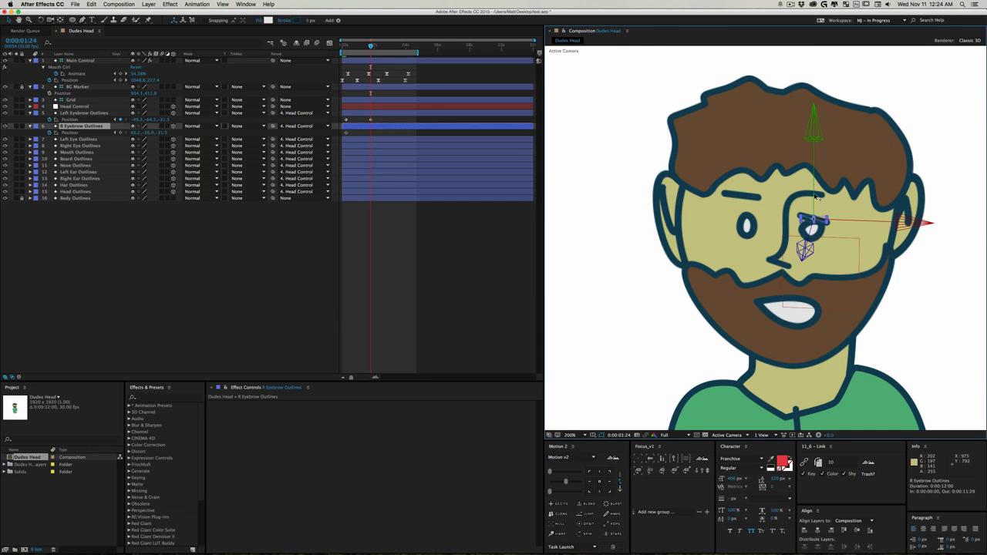
left_click_drag(813, 185, 814, 187)
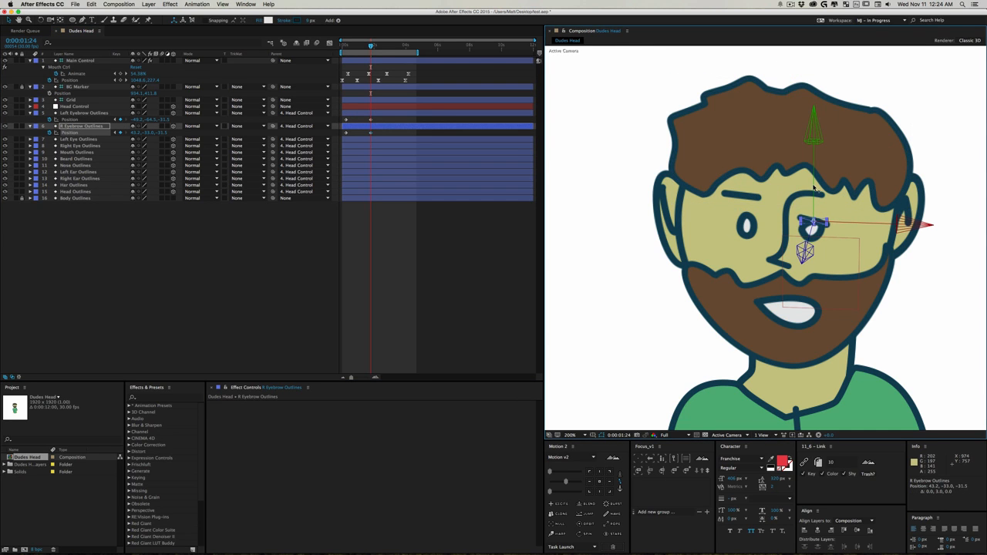
left_click(113, 146)
left_click(85, 139, "shift")
key("shift+s")
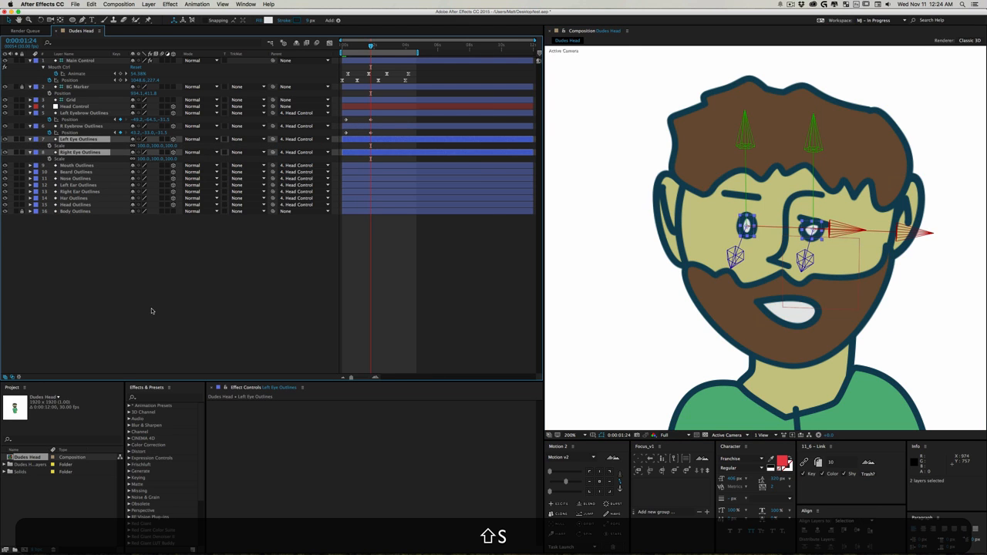
left_click(151, 311)
left_click(77, 153)
left_click(49, 143, "shift")
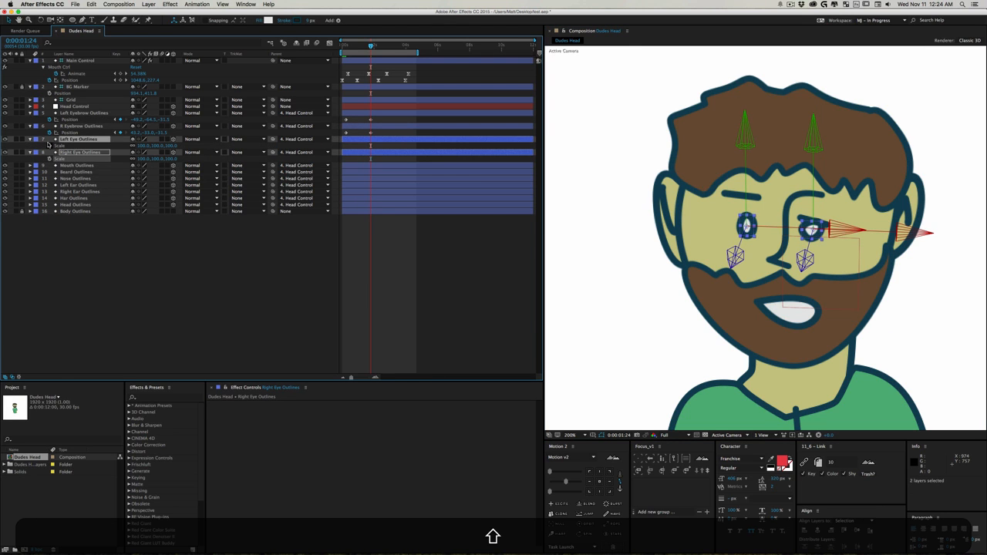
Step: Add Path keyframes to the Left Eye and Right Eye shapes at 0:00:01:24 and show only the layers' keyframed properties
left_click(30, 140, "shift+super")
left_click(30, 139, "super")
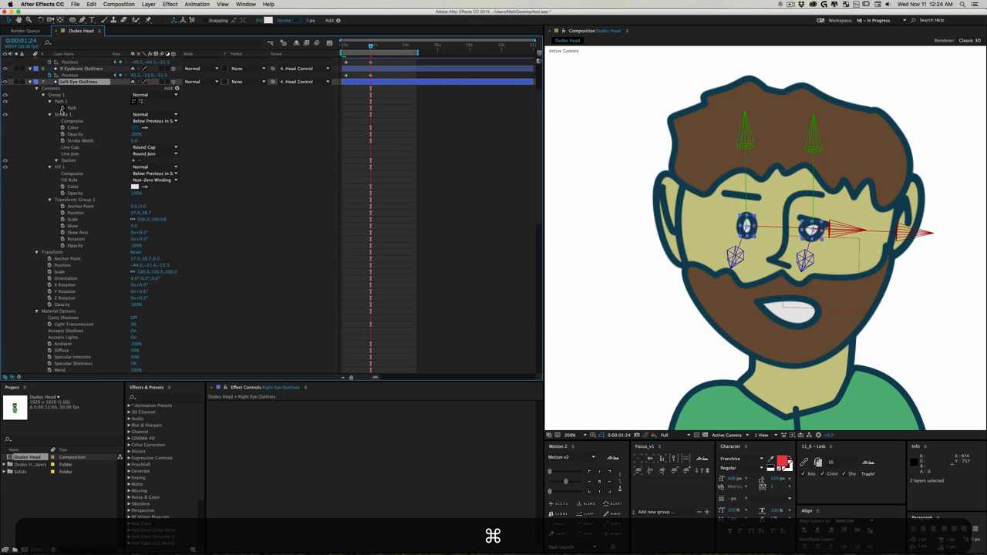
left_click(63, 109)
scroll(80, 192, "down", 5)
left_click(64, 330)
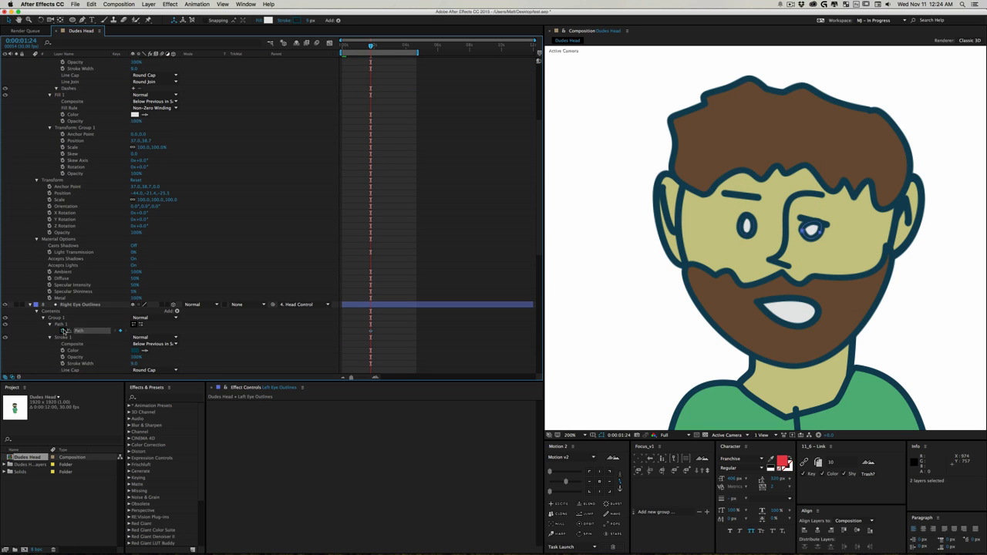
key("u")
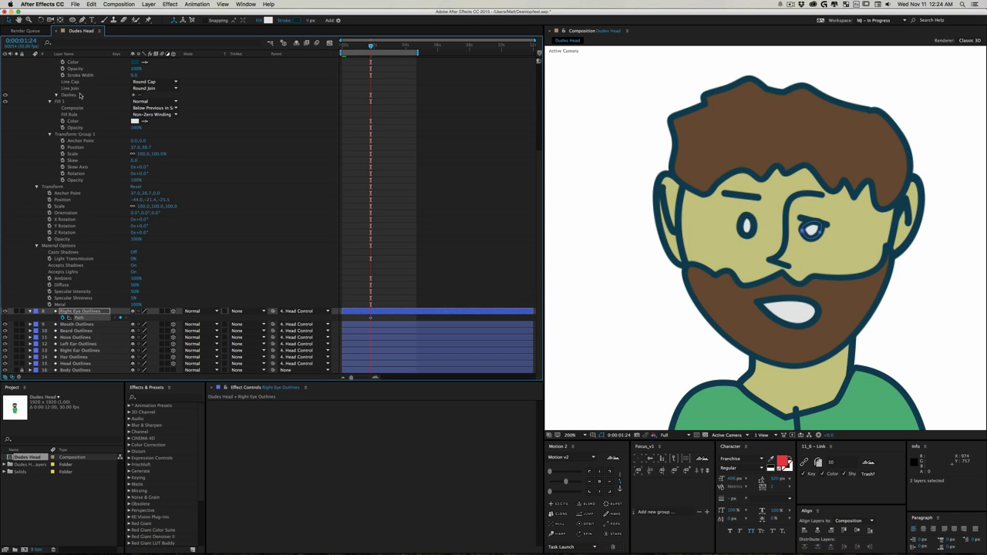
scroll(77, 91, "up", 5)
left_click(67, 140)
key("u")
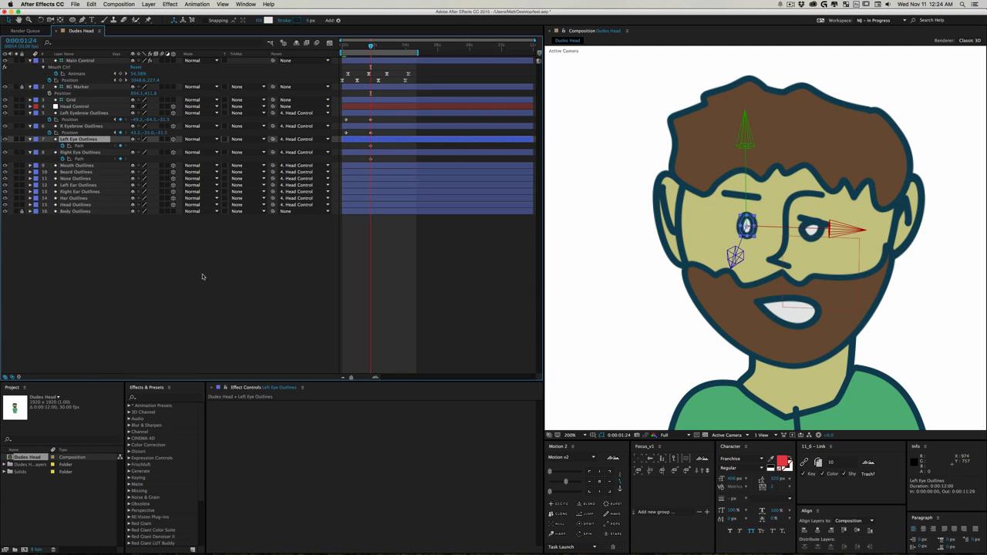
Step: At 0:00:01:24, stretch the left eye taller by raising the top vertex of its path toward the eyebrow
left_click(202, 277)
left_click(349, 140)
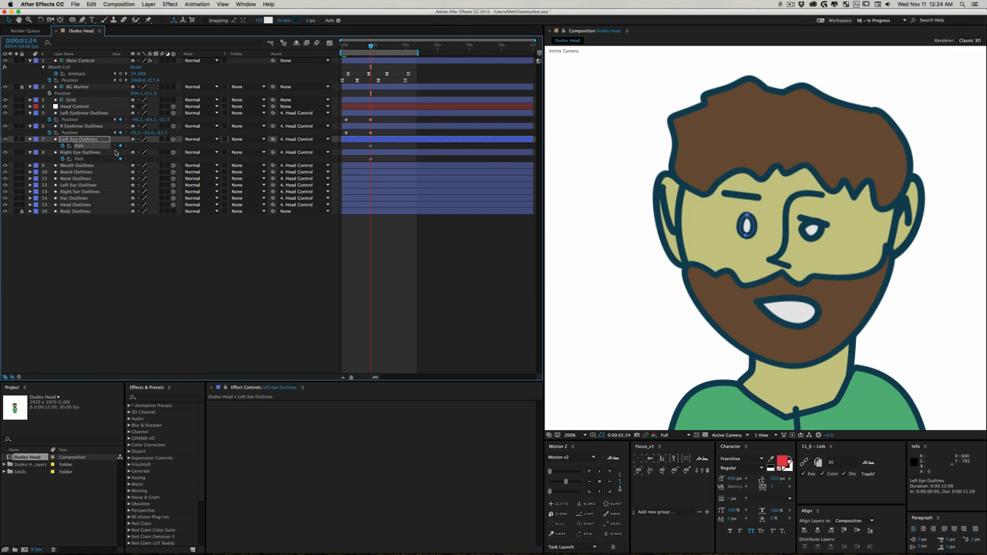
left_click(746, 217)
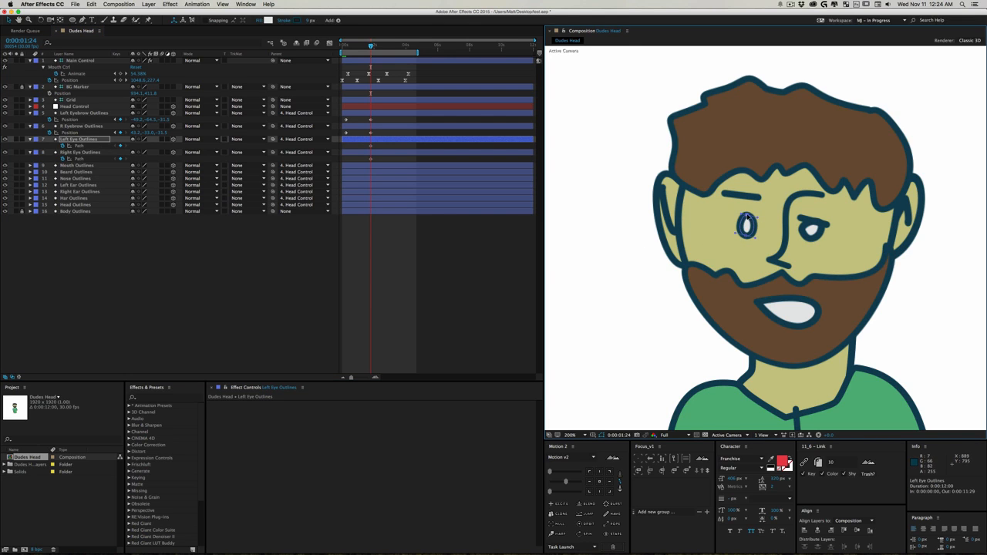
left_click_drag(746, 216, 746, 204)
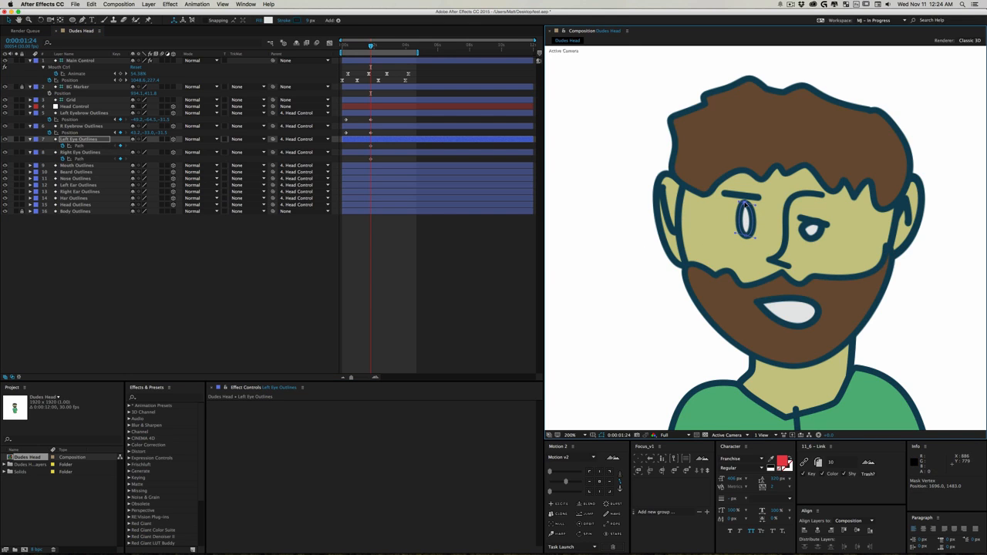
Step: At 0:00:01:24, squash the right eye's path vertically into a narrow, half-closed shape
left_click(81, 159)
left_click(819, 229)
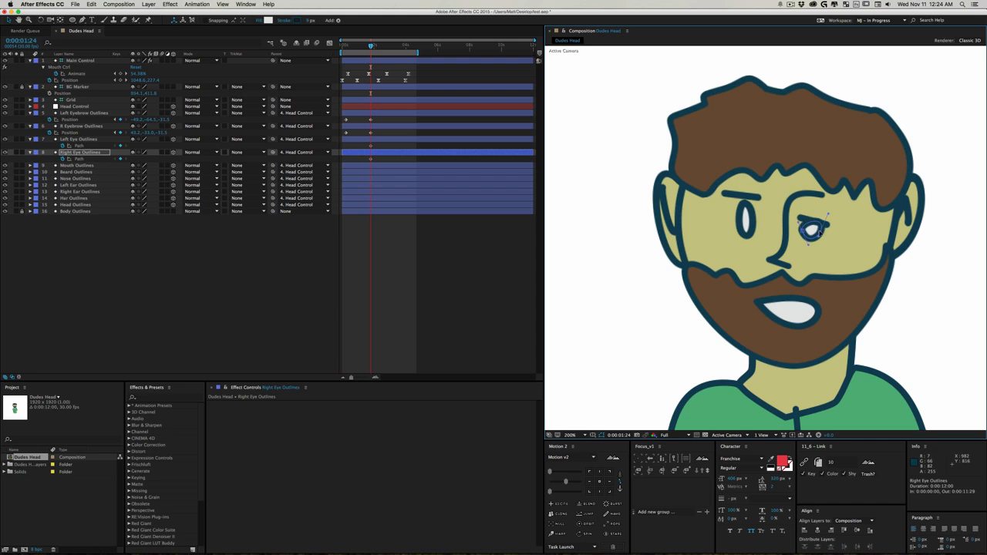
mouse_move(820, 232)
left_mouse_down()
mouse_move(830, 233)
mouse_move(797, 230)
mouse_move(816, 229)
left_mouse_up()
left_click(232, 242)
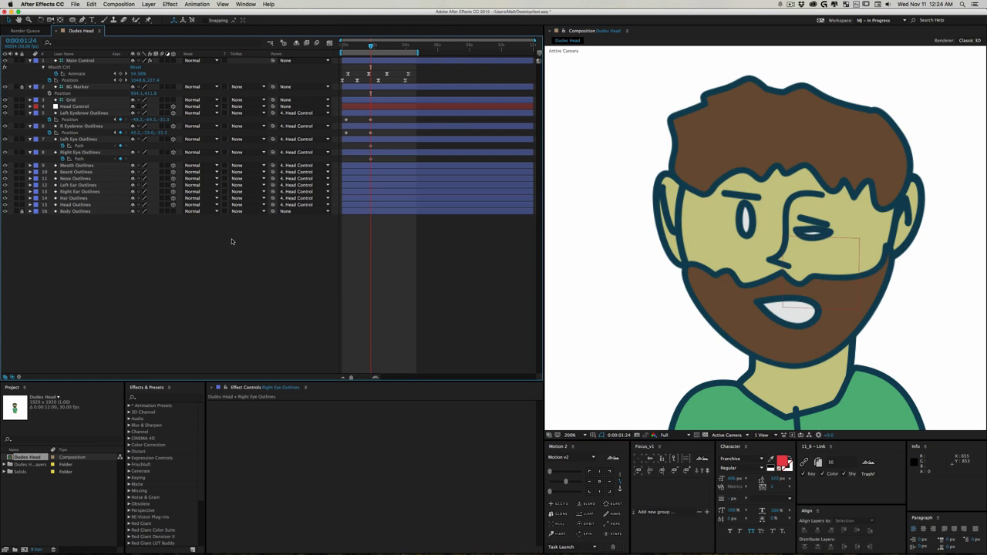
Step: At 0:00:00:20, keyframe the left eye's path back to a shorter oval by lowering its top vertex
left_click(353, 46)
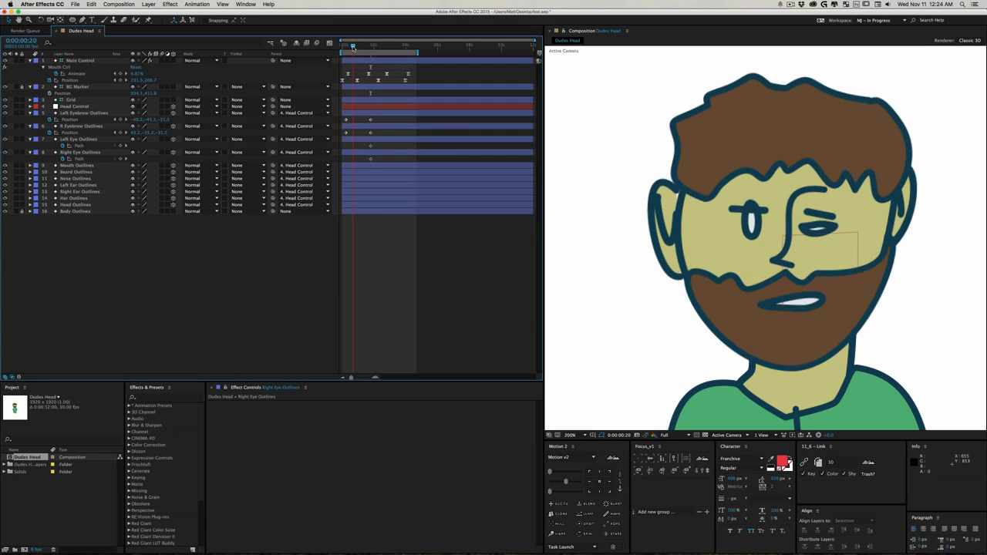
left_click_drag(375, 160, 377, 161)
left_click(96, 218)
left_click(80, 146)
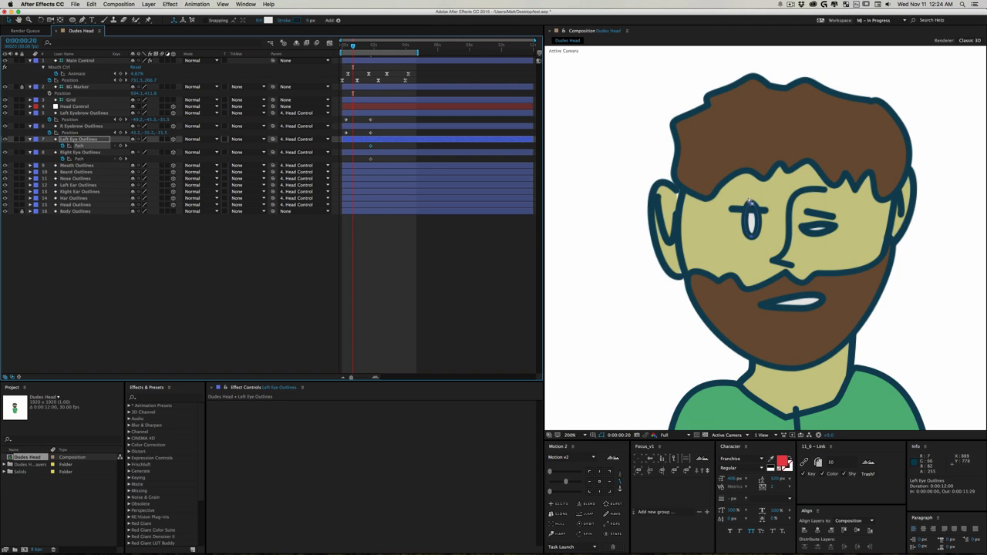
left_click_drag(751, 202, 748, 220)
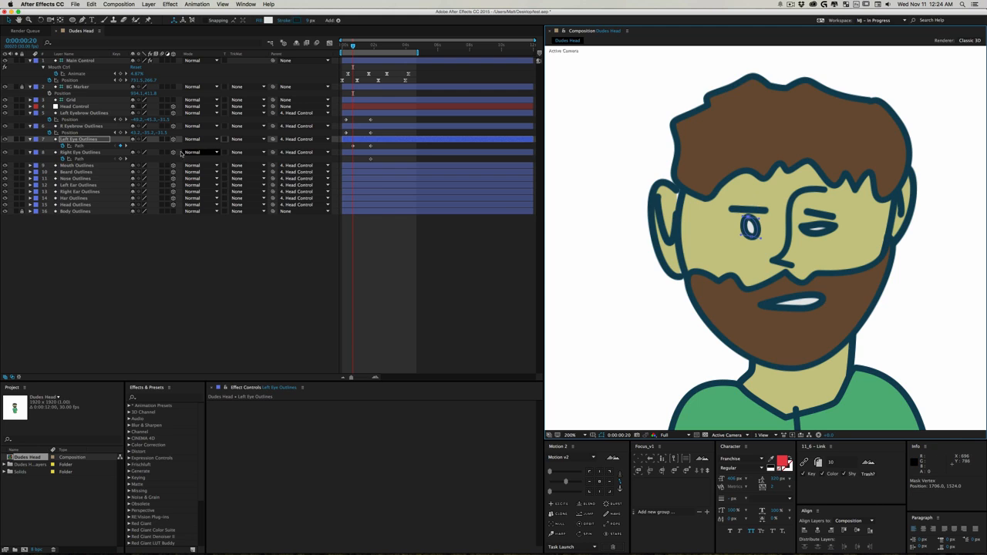
Step: At 0:00:00:20, reshape the right eye's path into a more open eye
left_click(814, 229)
left_click_drag(836, 226, 806, 233)
left_click(802, 228)
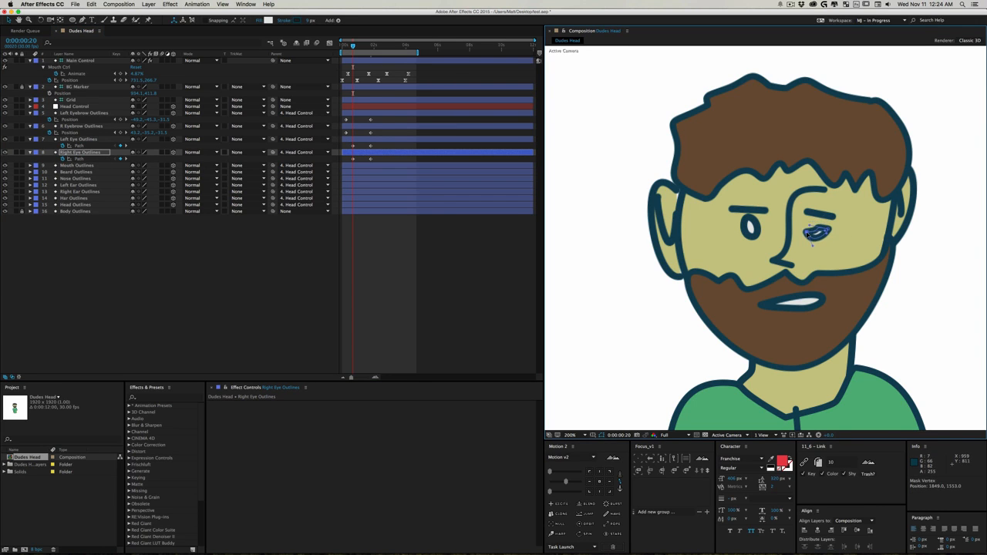
left_click(250, 252)
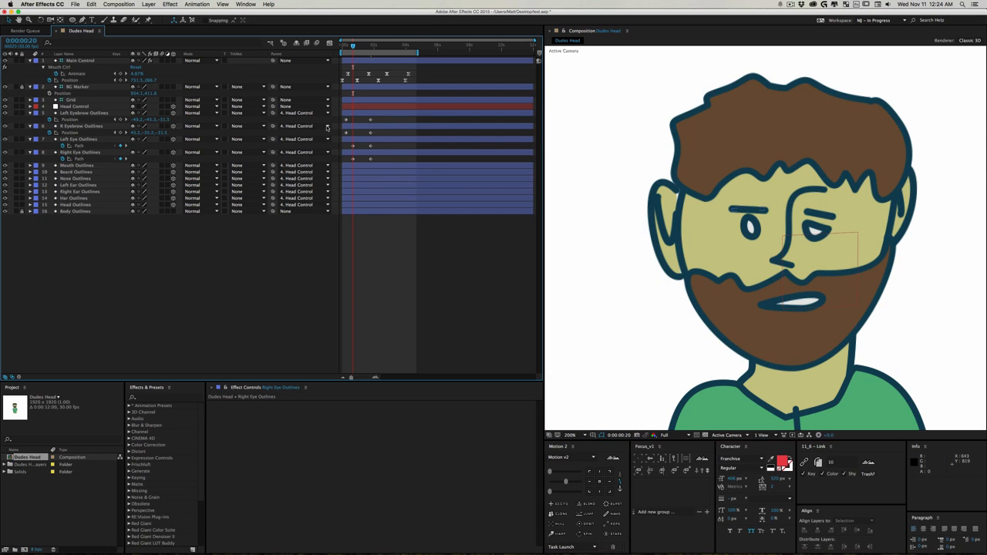
Step: Run the control script to link the eyebrow Position and eye Path keyframes to new controls on the Main Control layer
left_click_drag(383, 159, 364, 128)
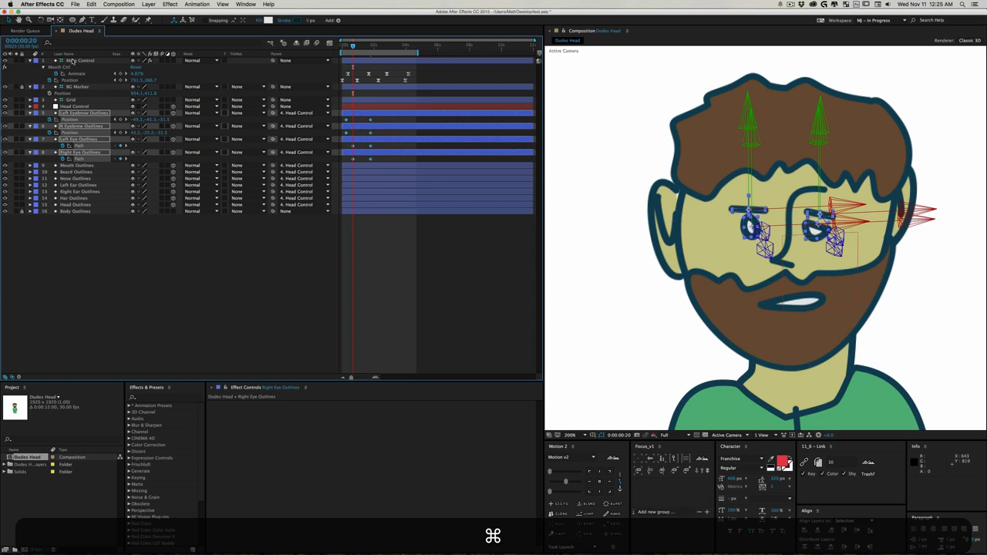
left_click(71, 60, "super")
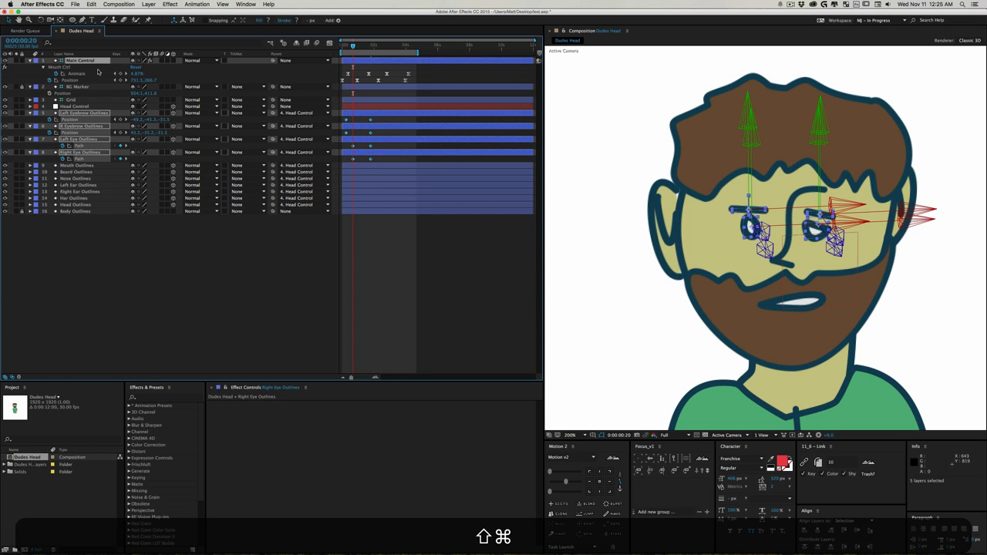
key("shift+super+2")
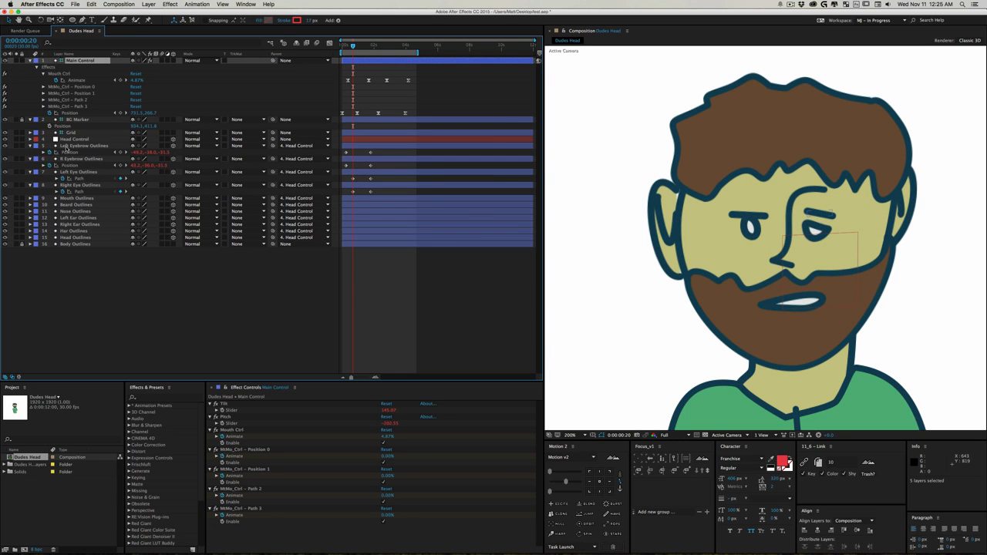
Step: Collapse all layers, show only Main Control's keyframed properties, and move the four new control keyframes to 0:00:00:09
key("super+a")
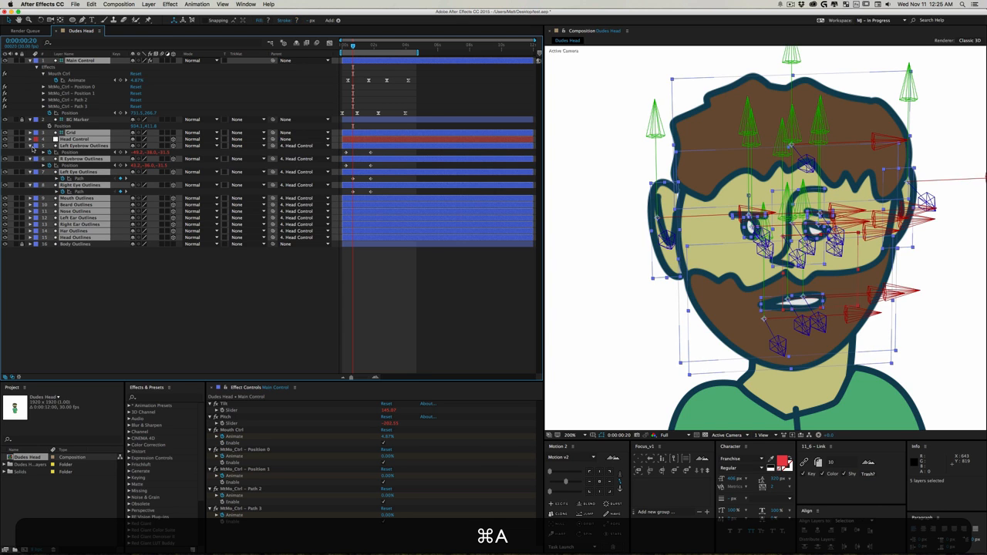
left_click(31, 147, "super")
left_click(128, 249)
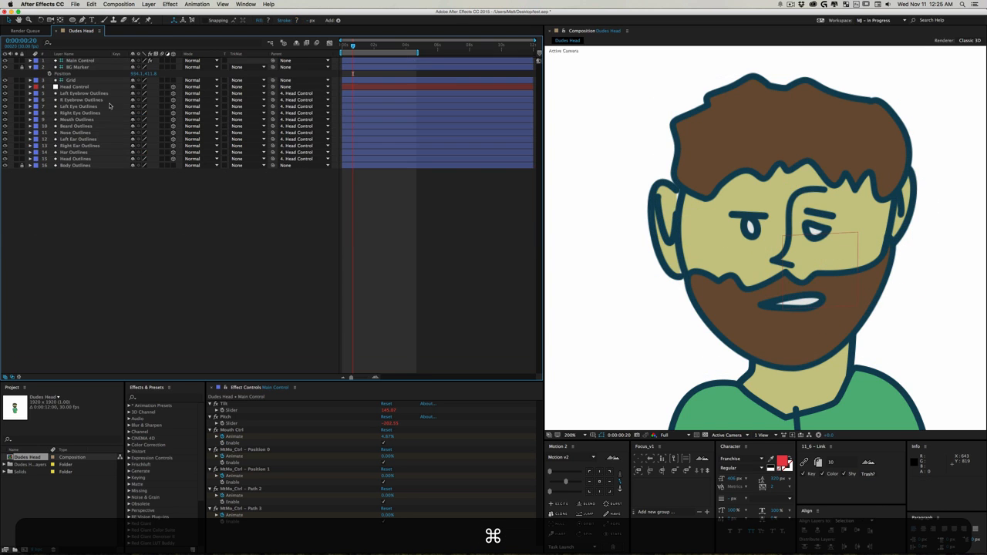
left_click(86, 62)
key("u")
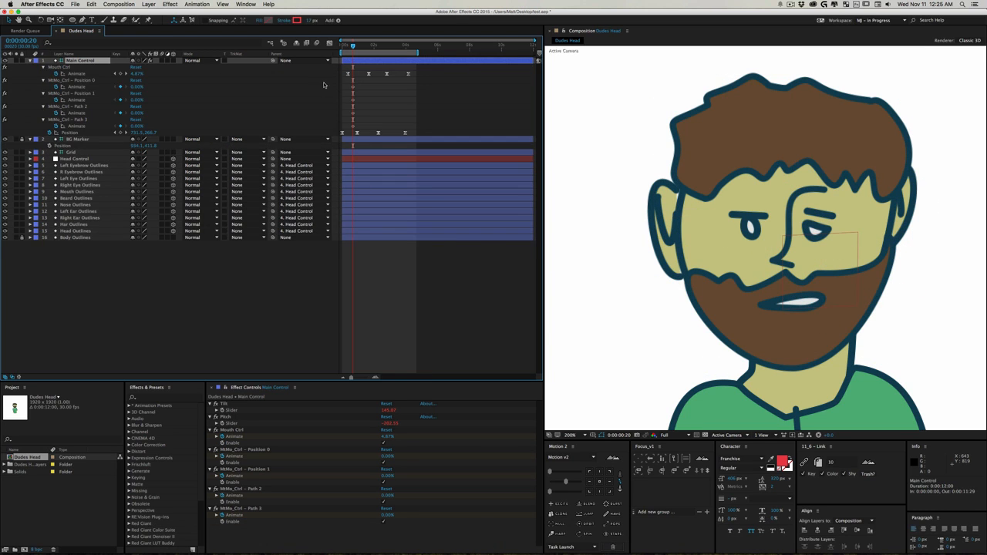
left_click_drag(349, 87, 346, 128)
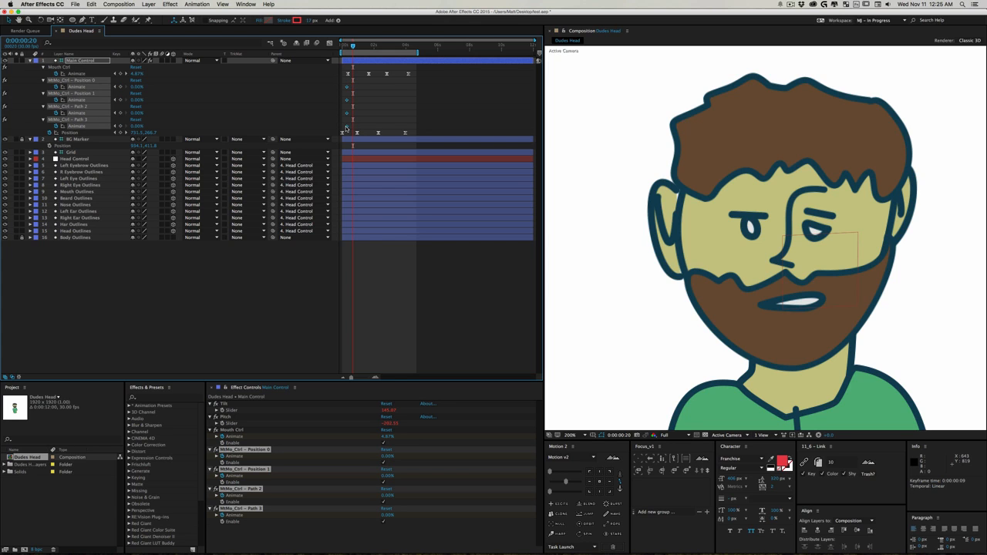
left_click(234, 321)
Step: Rename the Position 0 control effect on Main Control to Left Eyebrow
left_click(256, 455)
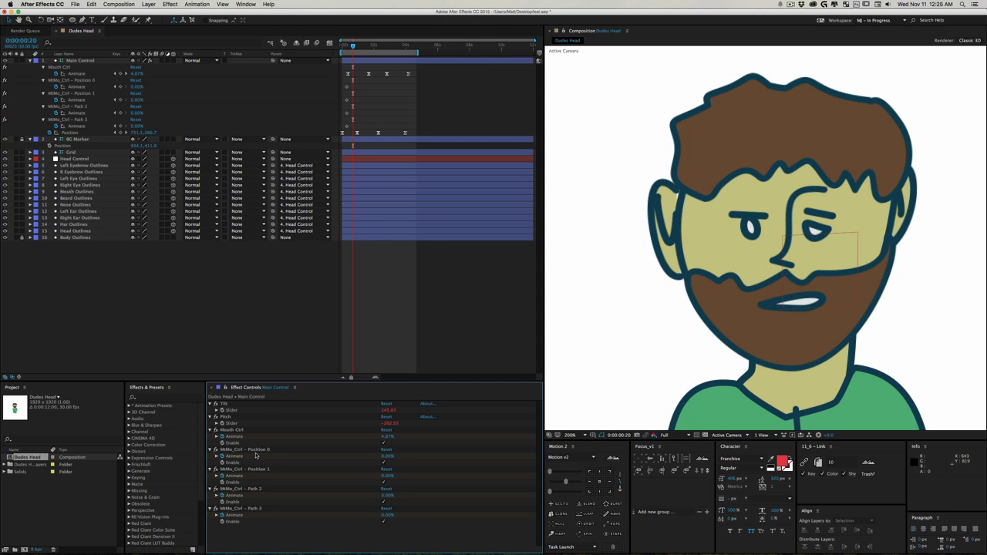
left_click(257, 450)
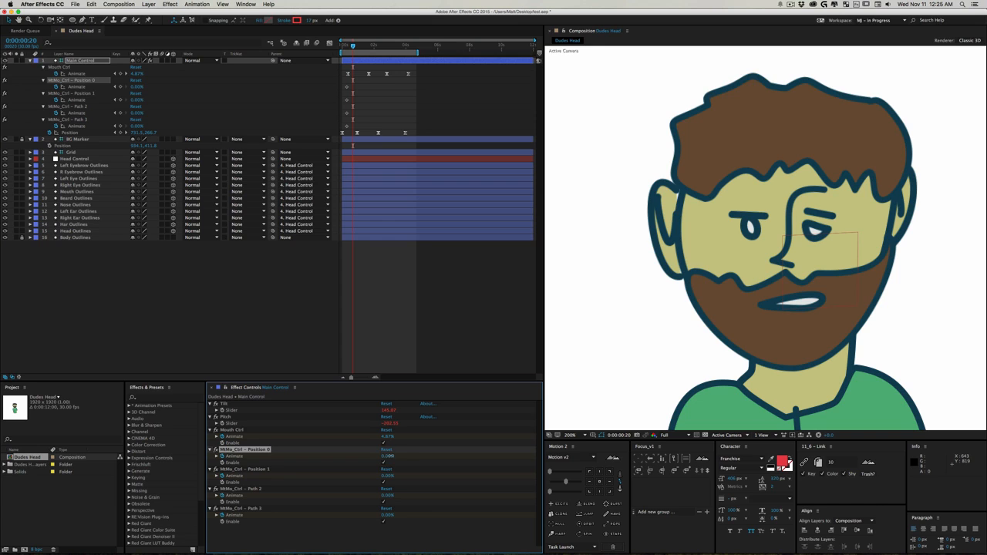
key("super+z")
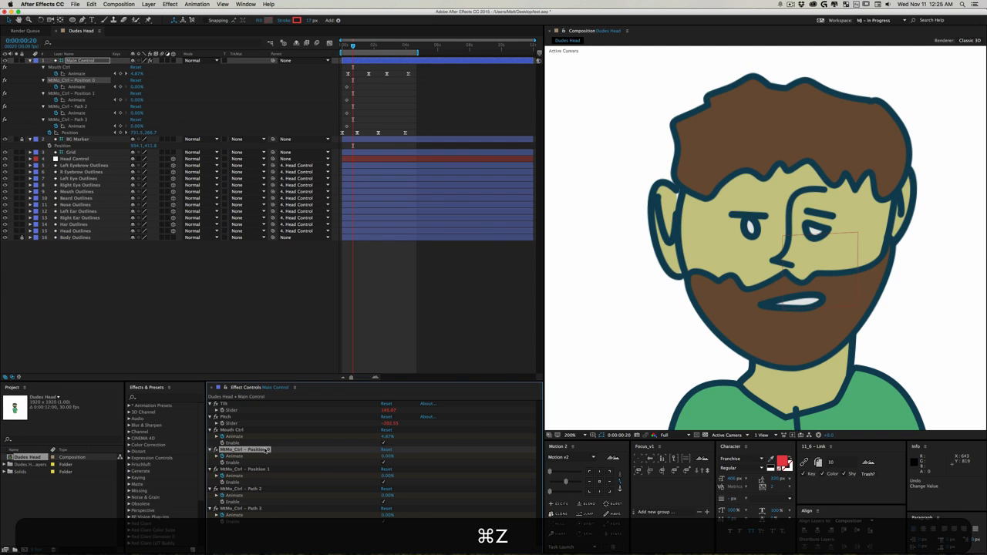
key("Return")
type("L")
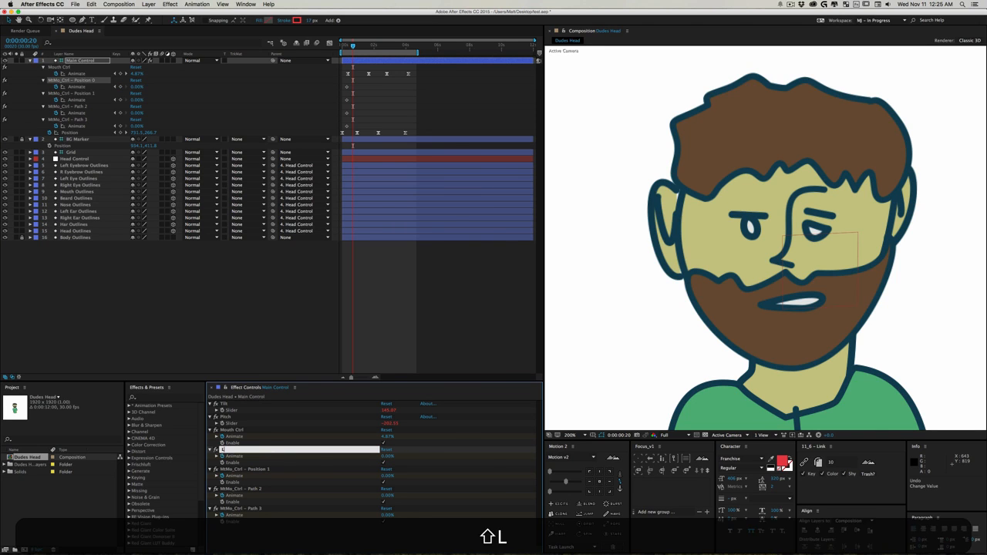
type("eft Eyebrow")
key("Return")
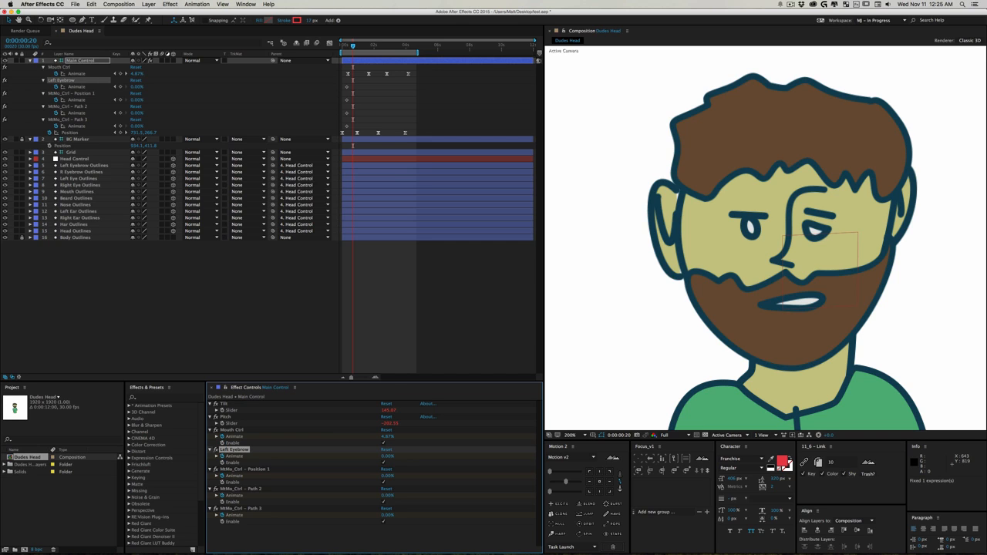
Step: Rename the Position 1 control effect to Right Eybrow
left_click(263, 472)
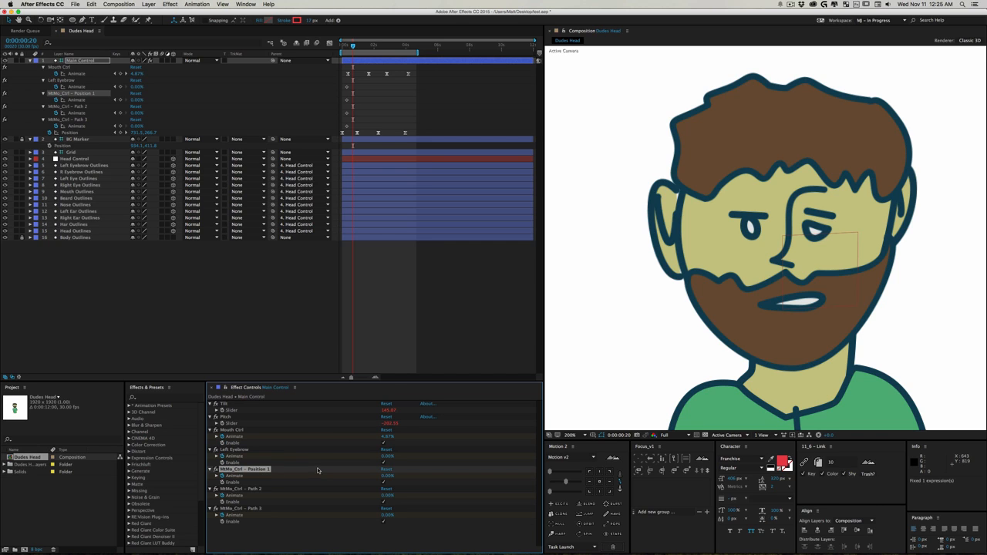
key("Return")
type("Right E")
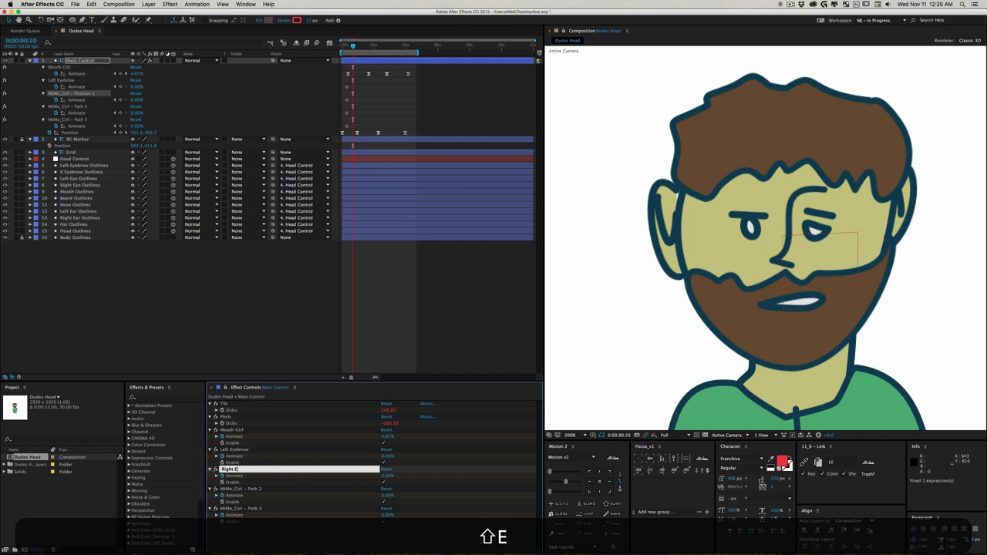
type("yebrow")
key("Return")
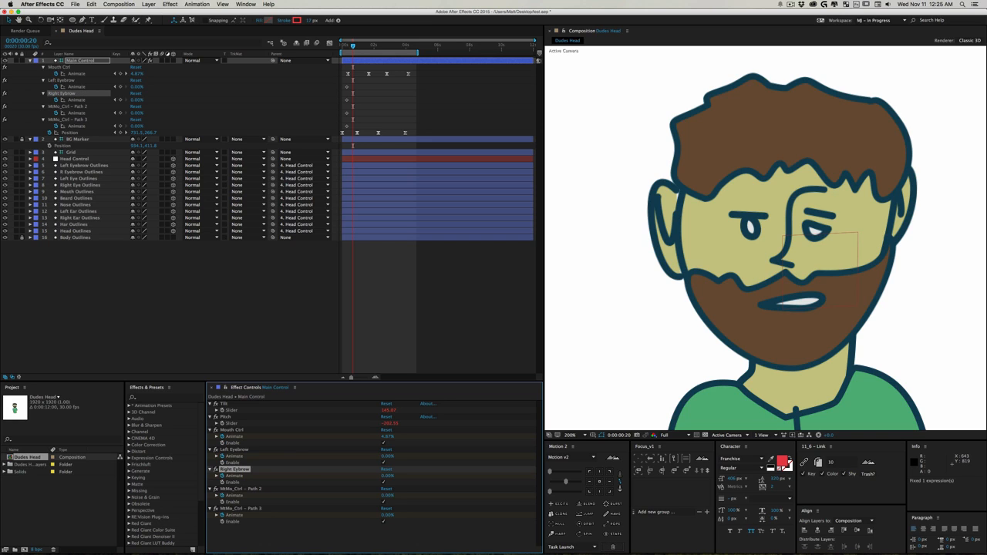
Step: Set the Path 2 control's Animate value to 27% at 0:00:00:20 and rename the effect Right Eye
left_click(319, 489)
mouse_move(390, 495)
left_mouse_down()
mouse_move(409, 496)
mouse_move(398, 495)
left_mouse_up()
key("Return")
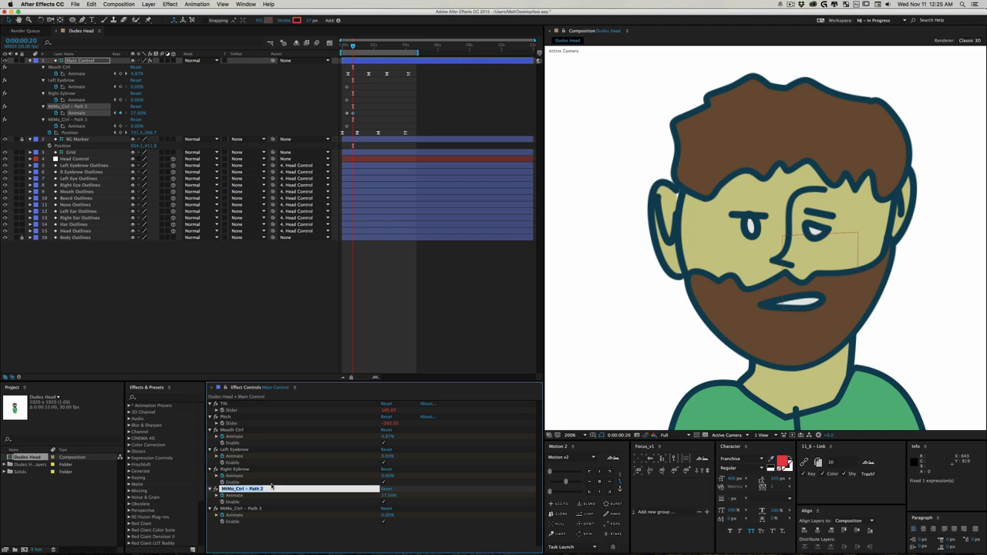
type("Right Eye")
key("Return")
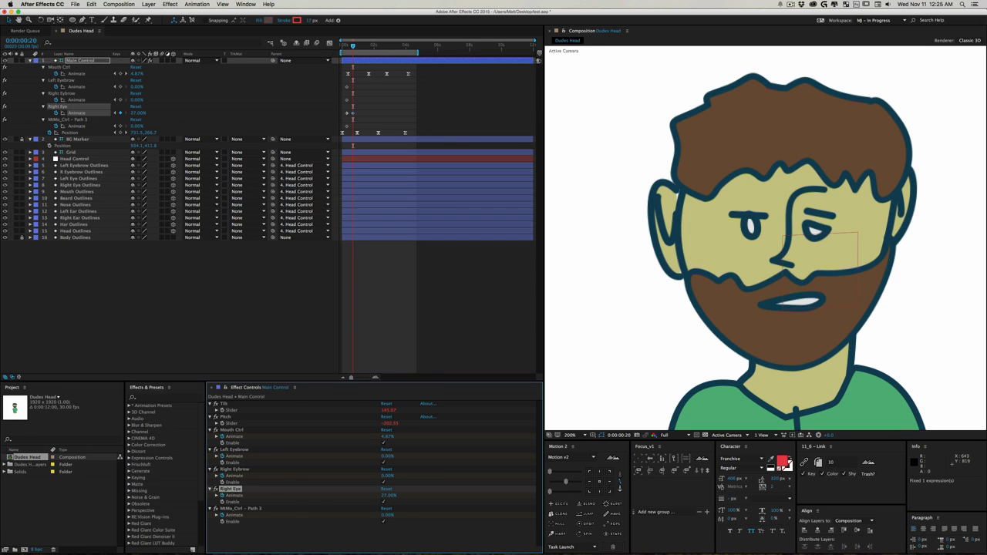
Step: Rename the Path 3 control effect to Left Eye
left_click(258, 507)
key("Return")
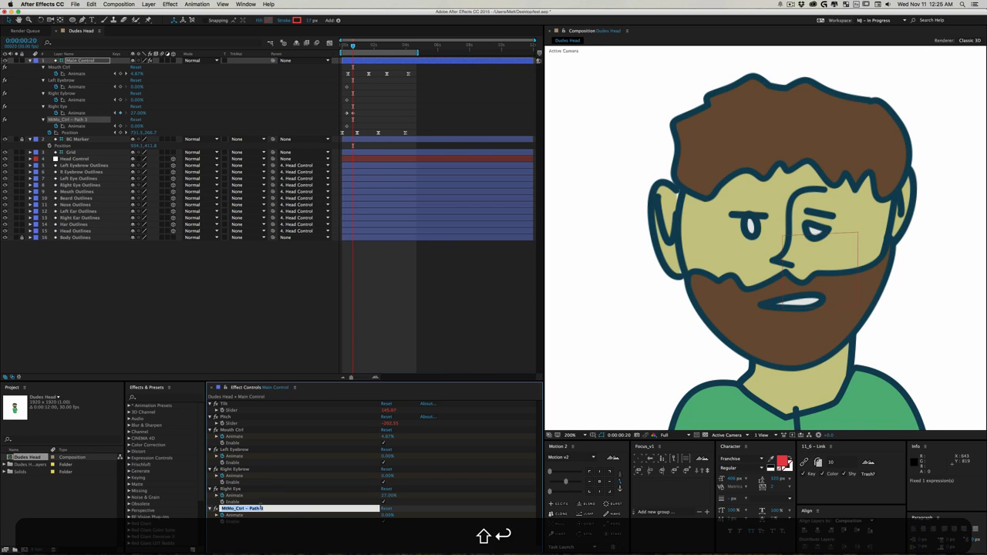
type("Left Eye")
key("Return")
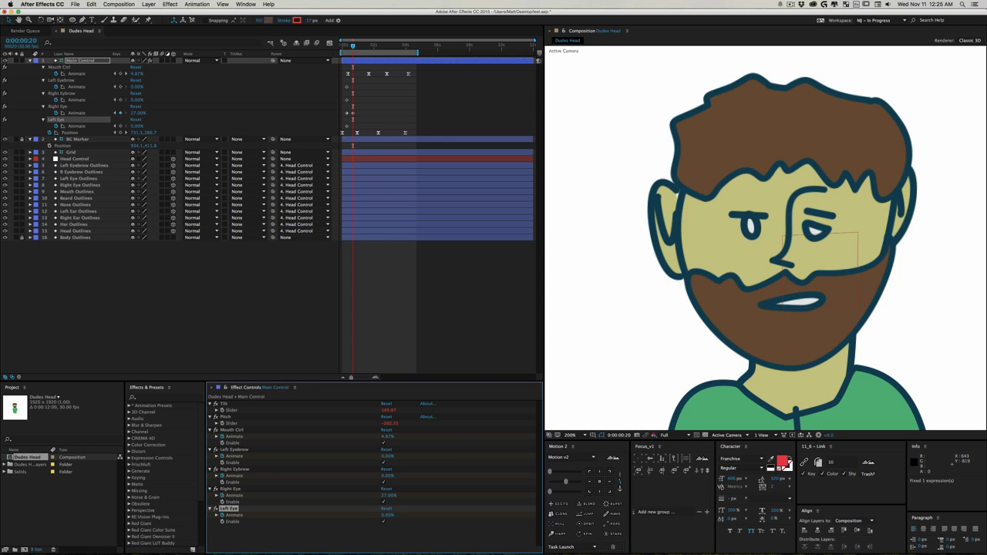
left_click(280, 319)
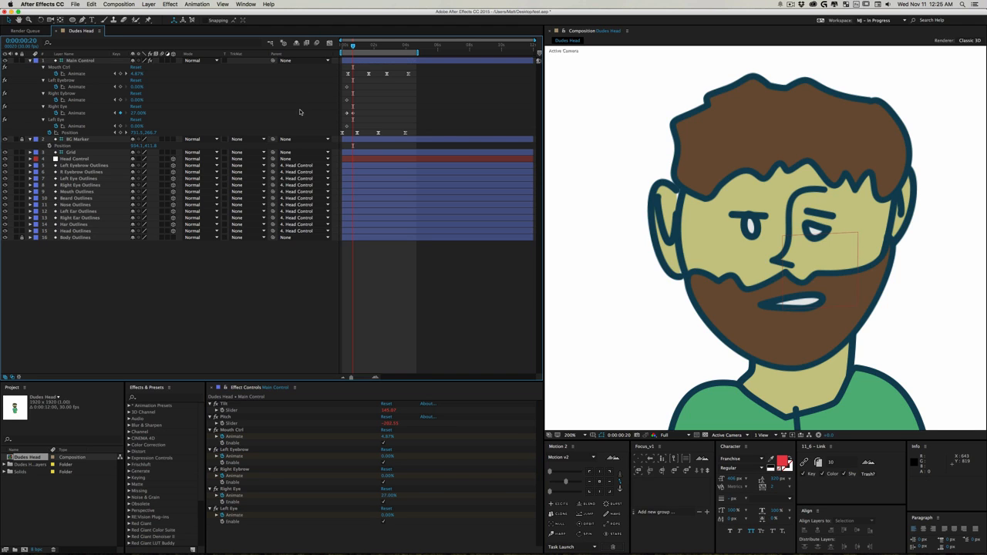
Step: At 0:00:01:13, set the right eyebrow control's Animate value to 99% and the left eyebrow's to 48%
left_click(365, 48)
left_click_drag(389, 476, 448, 475)
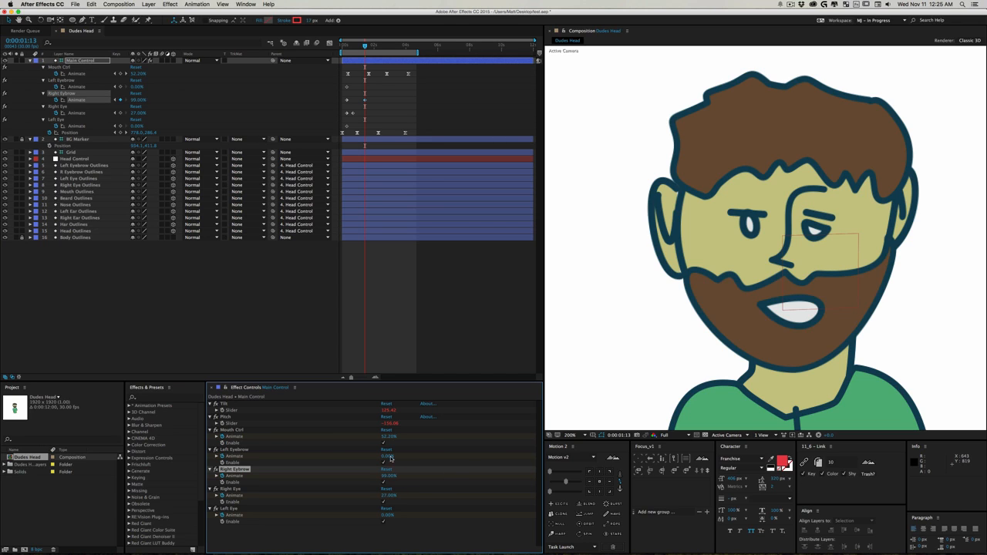
mouse_move(390, 458)
left_mouse_down()
mouse_move(416, 456)
mouse_move(404, 459)
left_mouse_up()
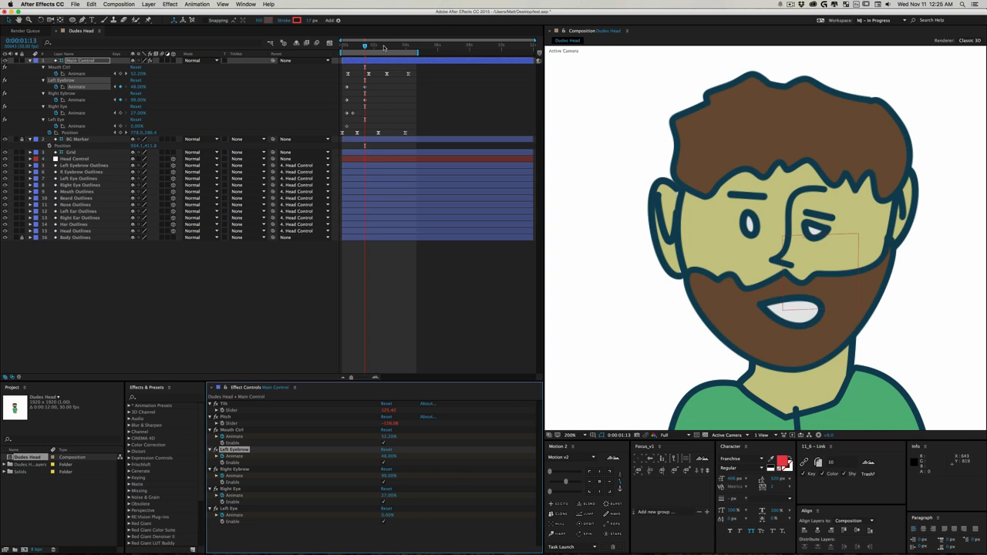
Step: At 0:00:02:18, set the Right Eye control's Animate value to 48% and the Left Eye's to 32%
left_click(383, 47)
left_click_drag(389, 500, 401, 514)
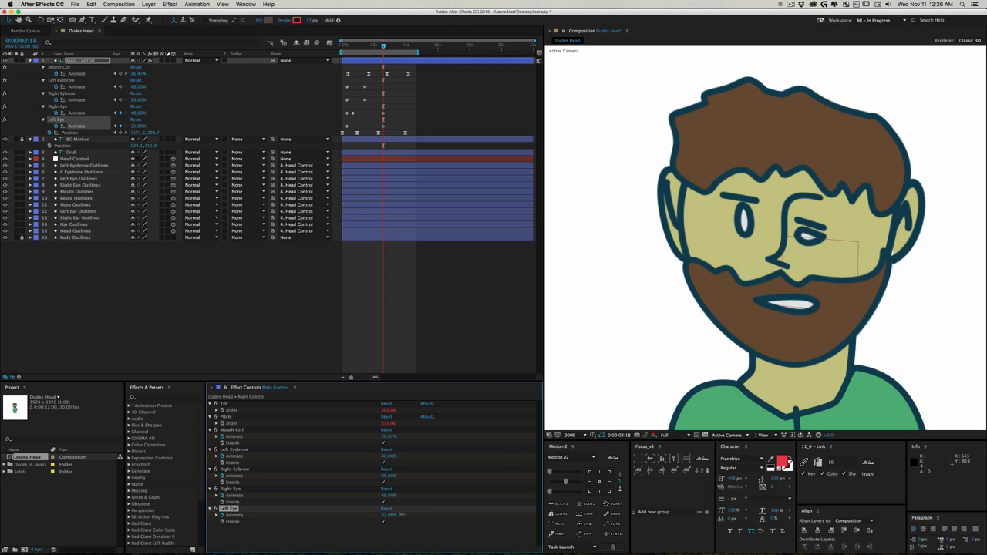
left_click(243, 332)
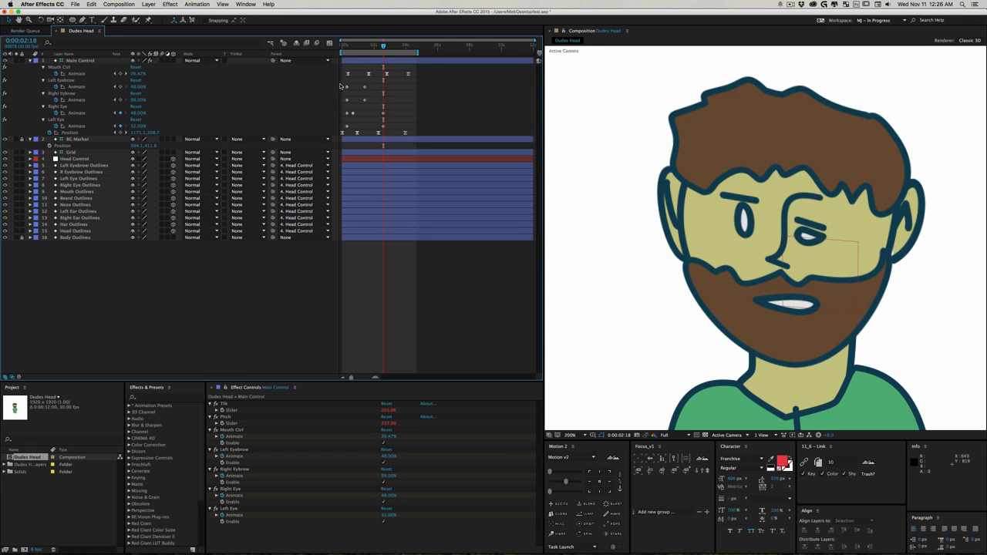
Step: Apply Easy Ease to the eyebrow and eye Animate keyframes on the Main Control layer and preview the animation from the start
left_click_drag(340, 86, 411, 131)
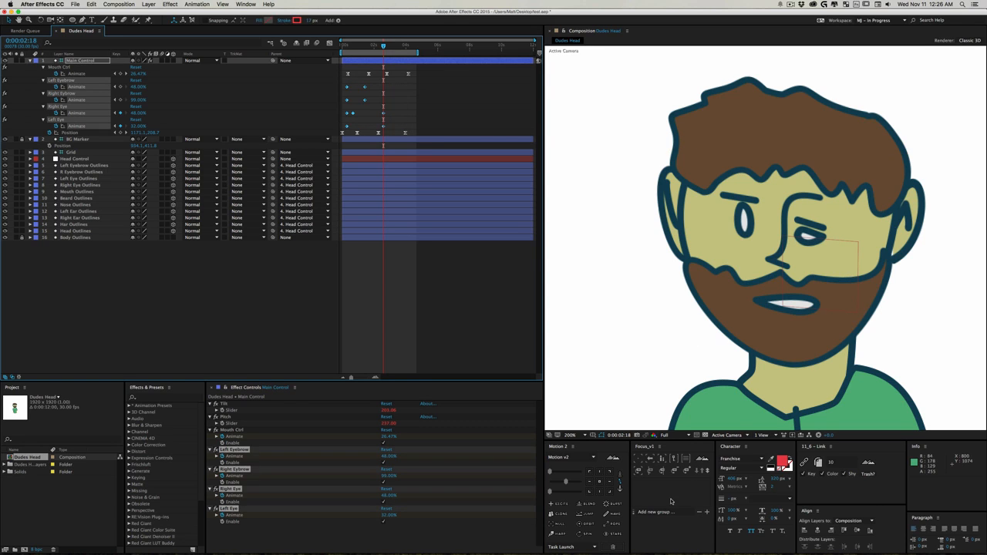
left_click(358, 328)
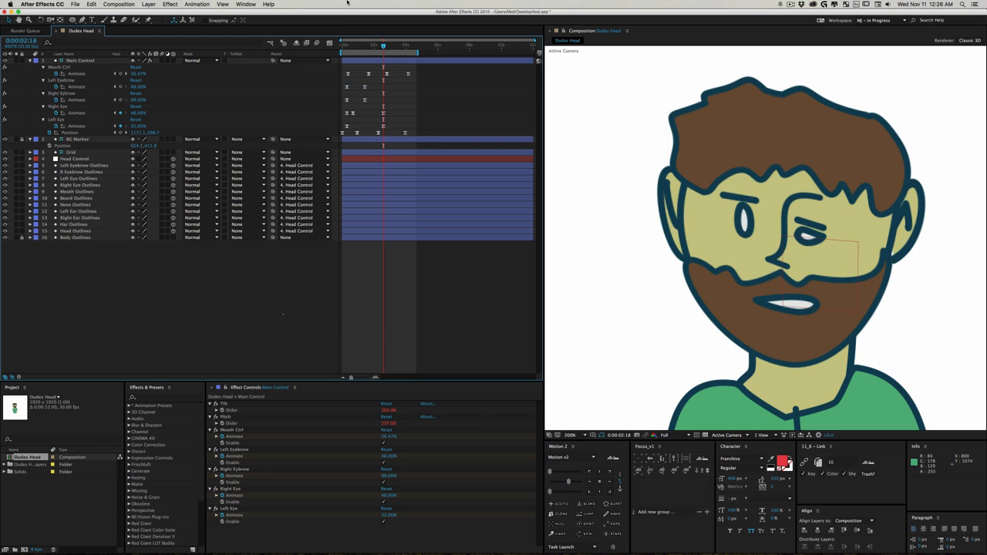
left_click(359, 44)
left_click_drag(340, 49, 335, 49)
key("space")
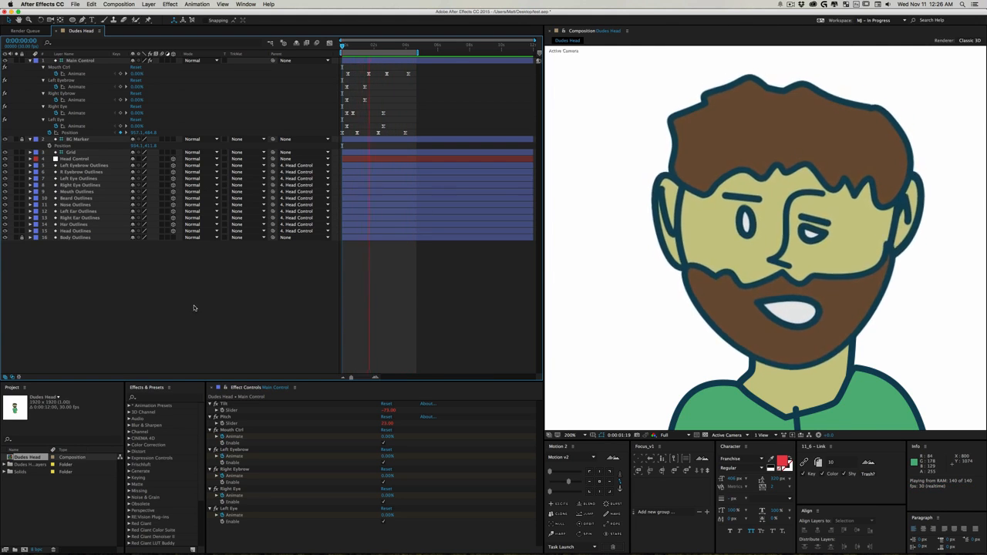
key("space")
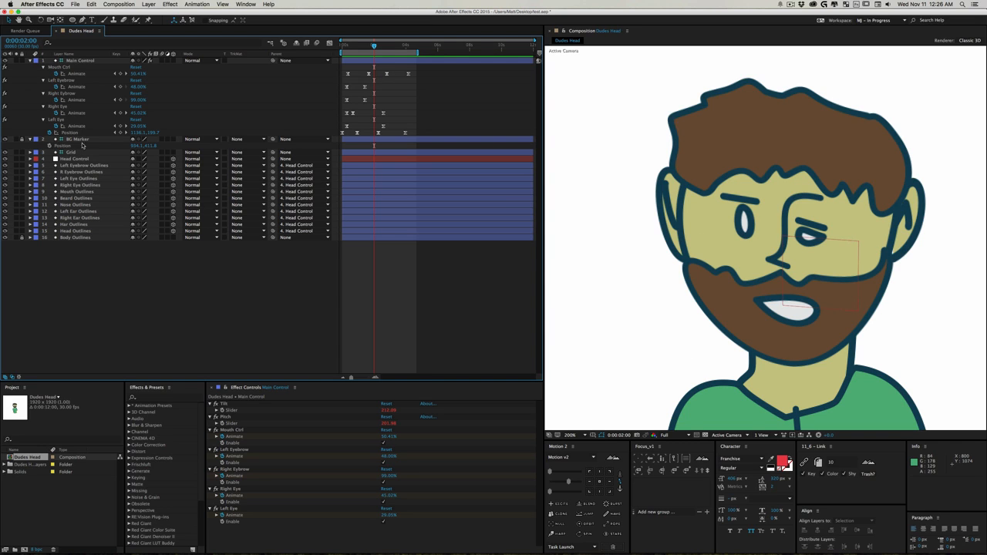
Step: Turn off the Enable option of the Left Eyebrow control on the Main Control layer
left_click(229, 490)
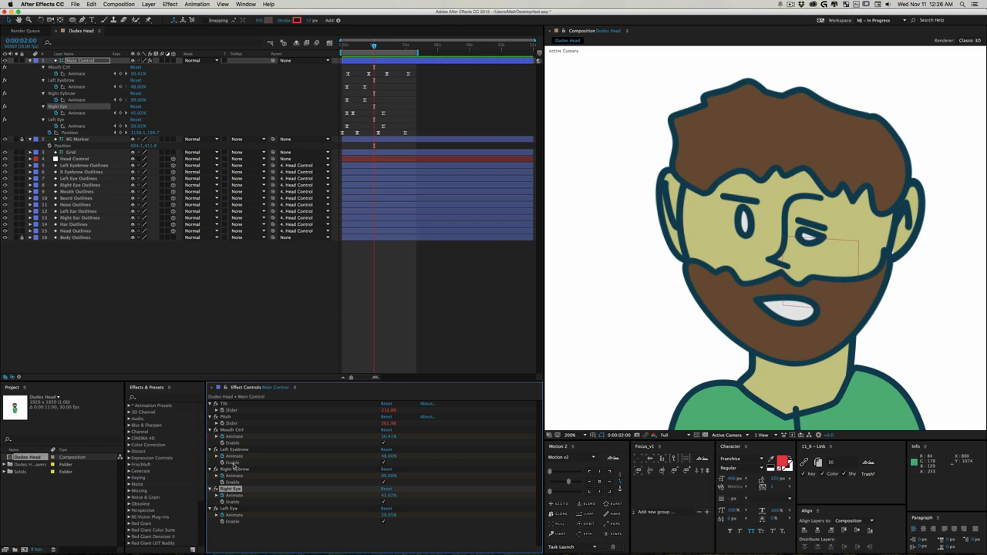
left_click(236, 450)
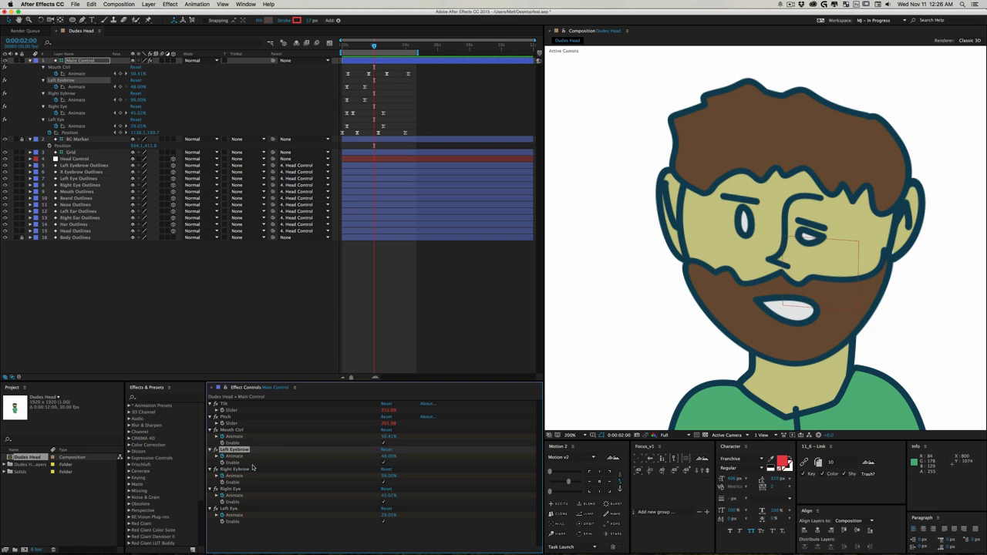
left_click(383, 464)
left_click(383, 464)
left_click(384, 463)
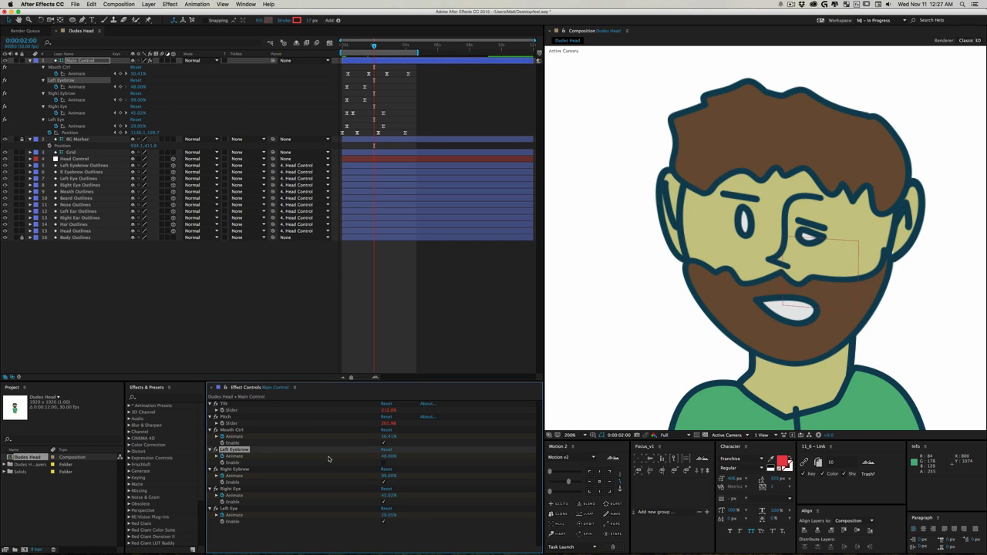
Step: Reveal the Left Eye Outlines layer's Path keyframes, paste a copy of the first one at 0:00:02:27, and preview the animation
left_click(77, 178)
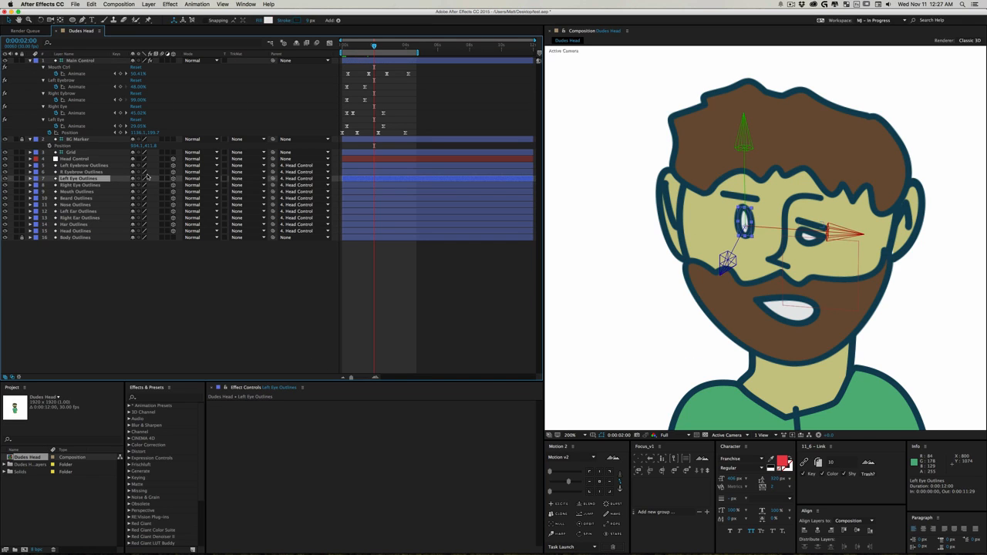
key("u")
left_click(333, 256)
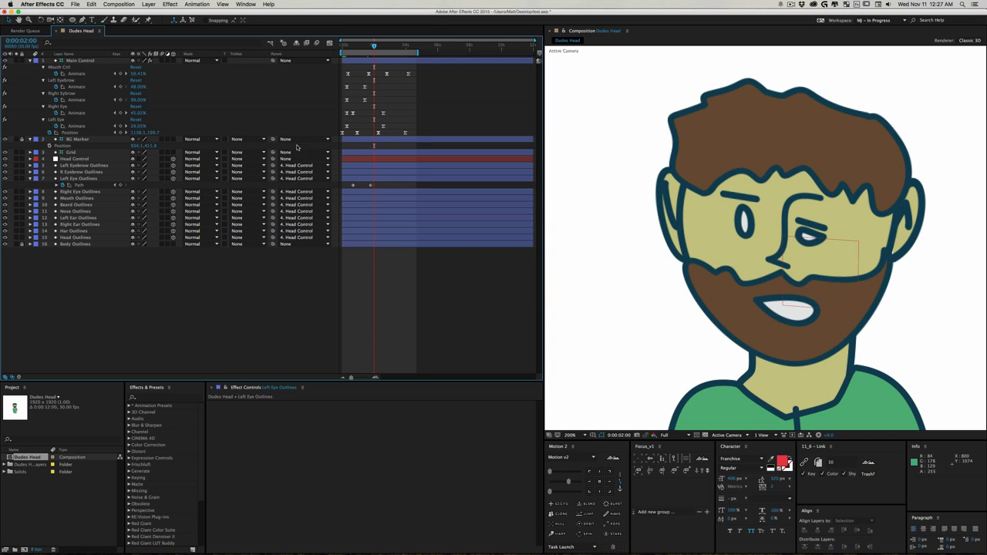
left_click(80, 61)
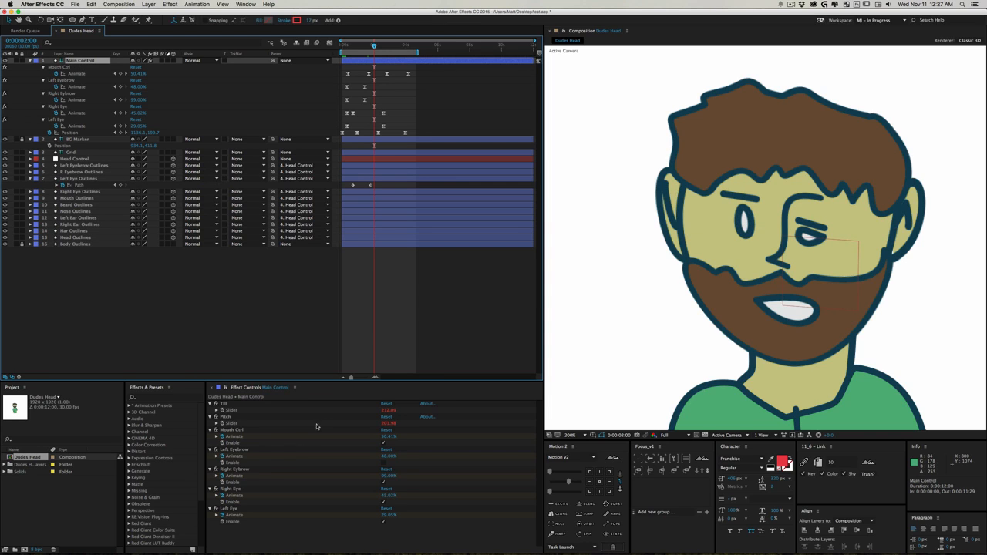
left_click(204, 292)
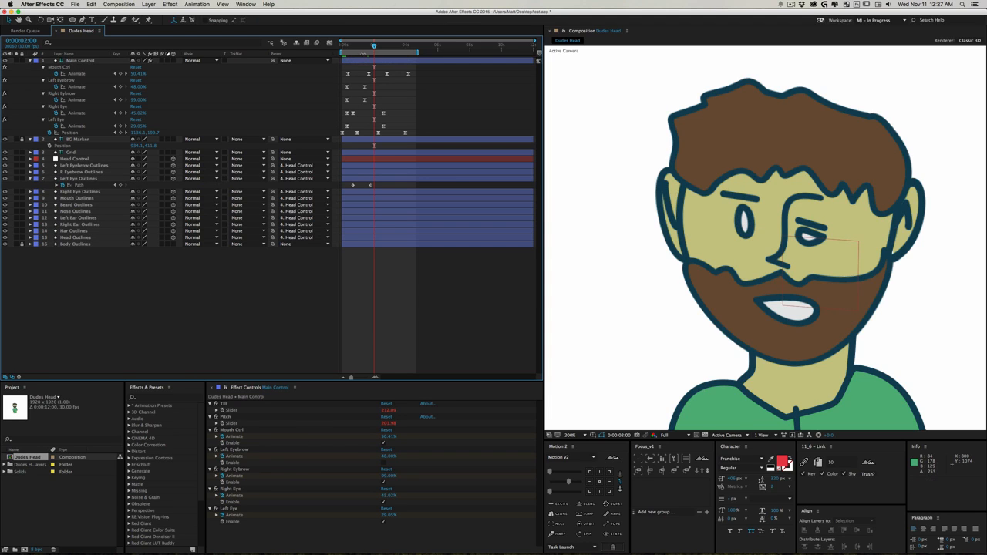
left_click_drag(374, 46, 362, 57)
key("space")
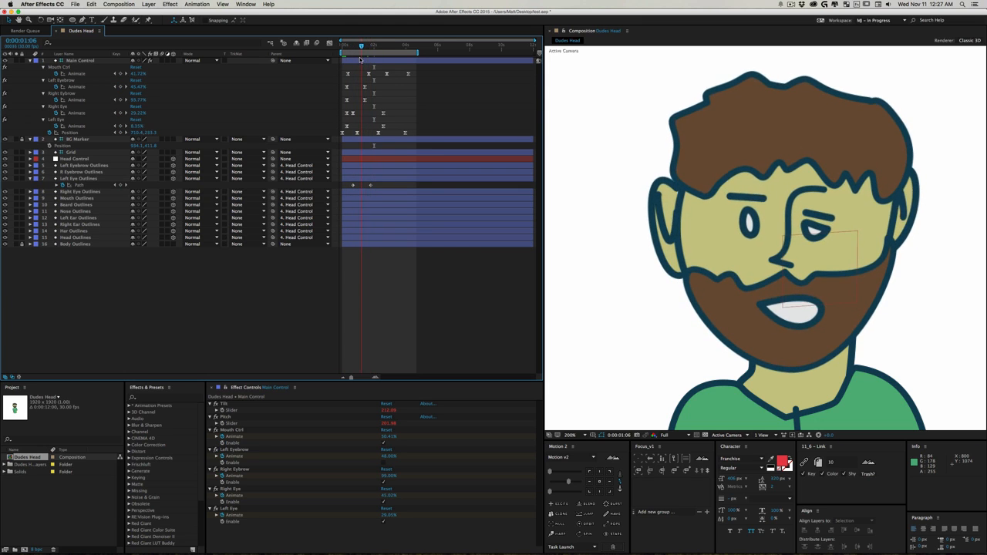
left_click(353, 185)
key("super+c")
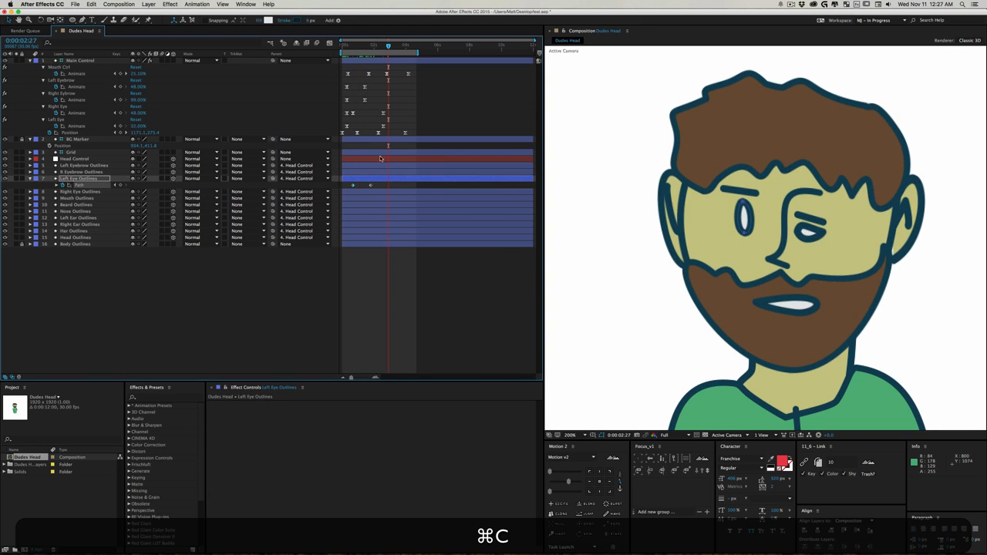
key("super+v")
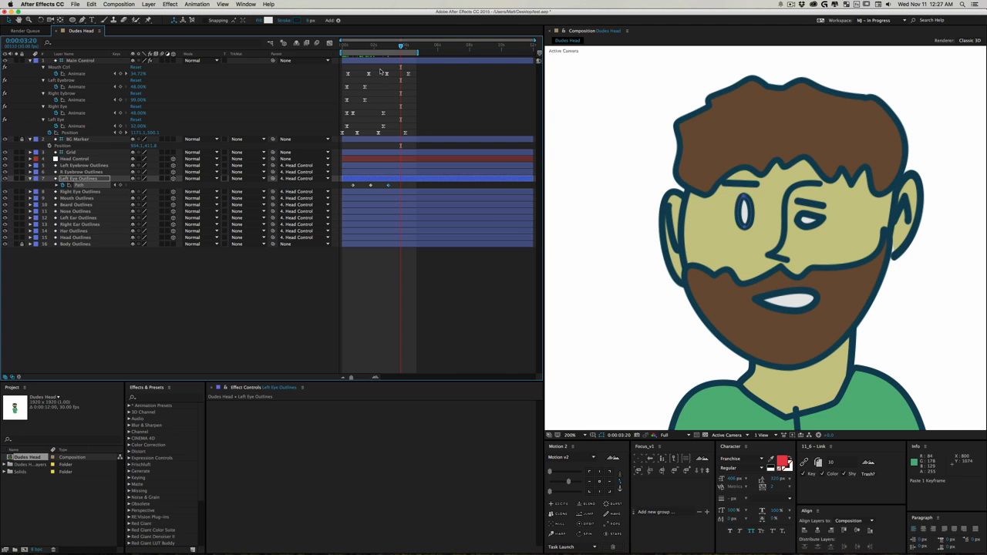
left_click_drag(382, 48, 360, 54)
key("space")
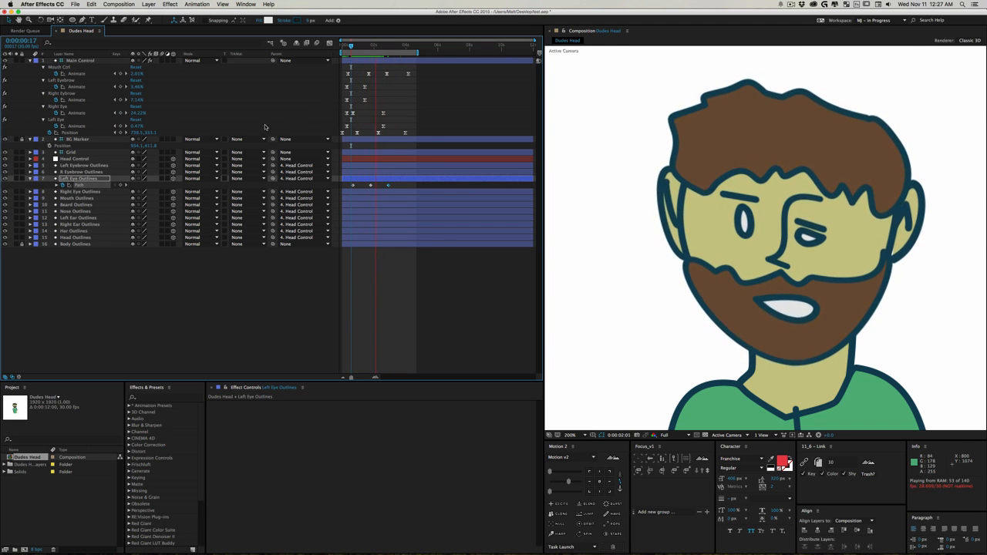
Step: Re-enable the Main Control layer's Left Eyebrow control and scrub the animation to 0:00:03:12
left_click(382, 60)
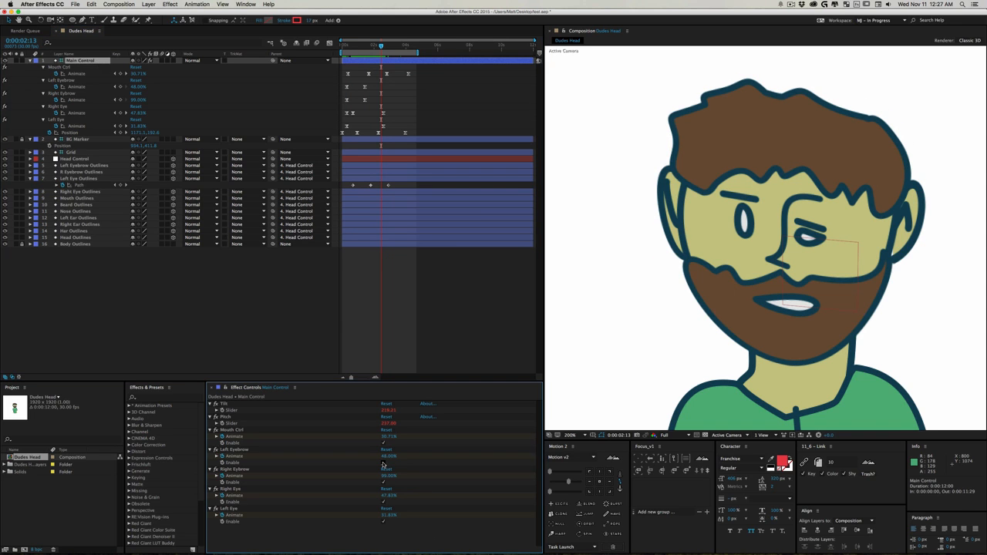
left_click(234, 448)
left_click_drag(365, 48, 391, 78)
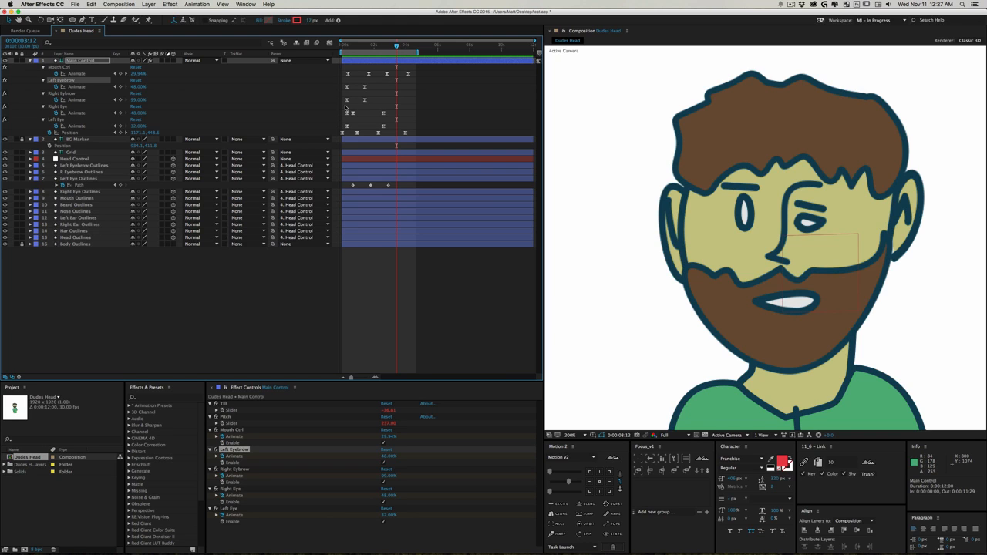
left_click(265, 309)
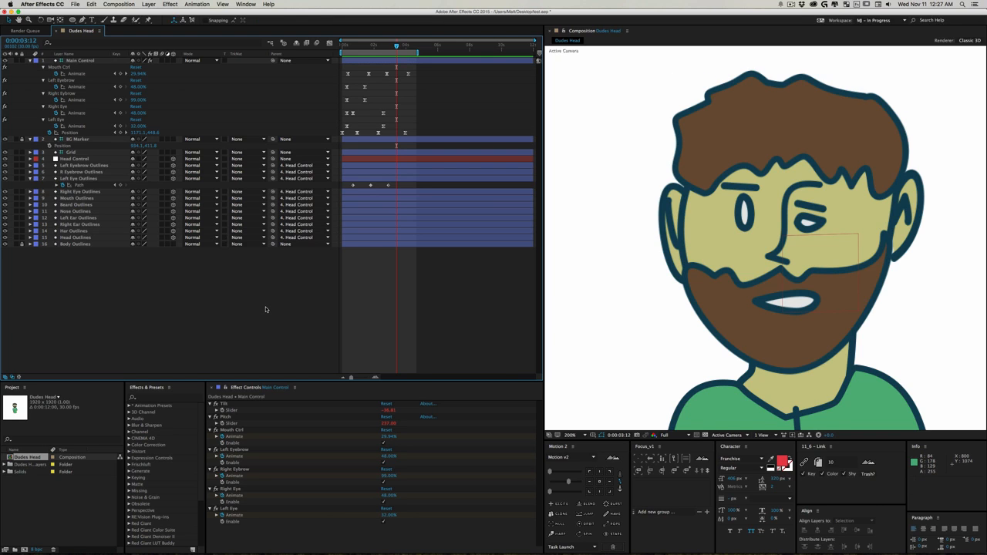